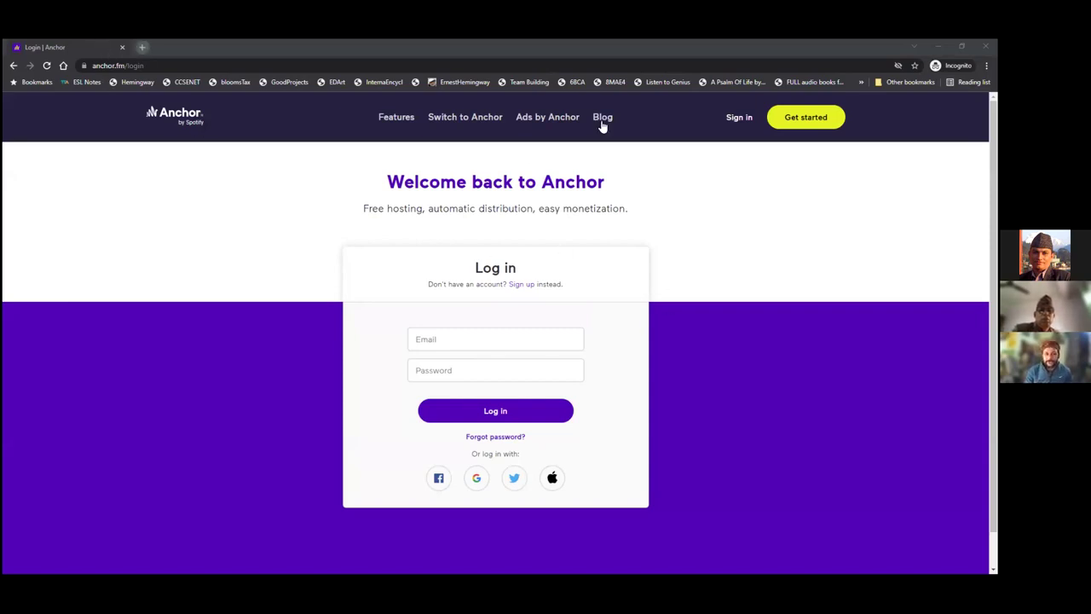
key(ctrl+t)
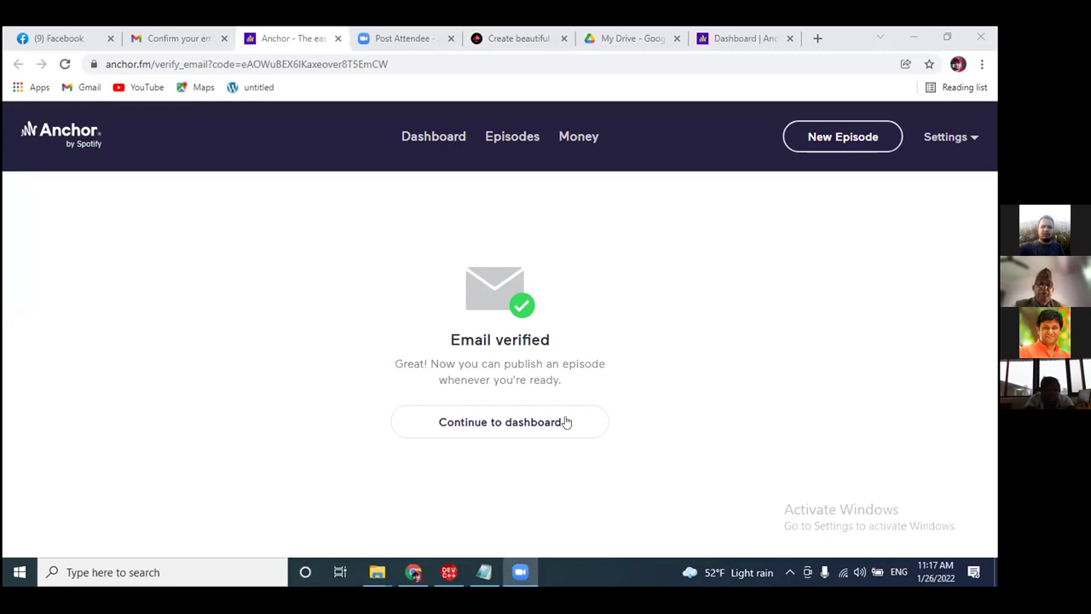
Continue from the email verification page to the dashboard and look over the getting-started steps for a new podcast.
click(504, 421)
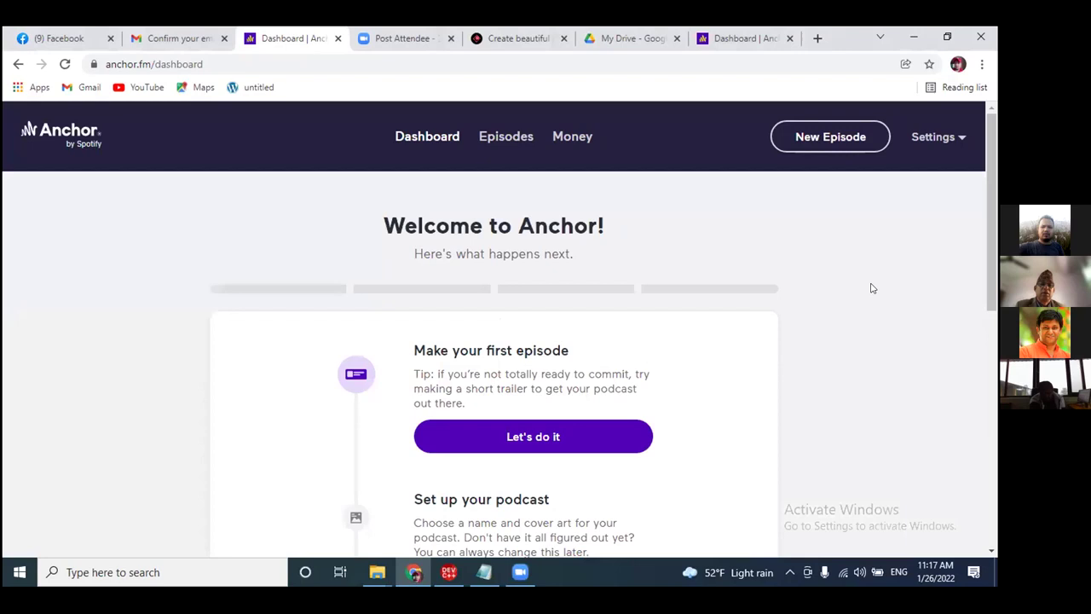
scroll(871, 288, down, 3)
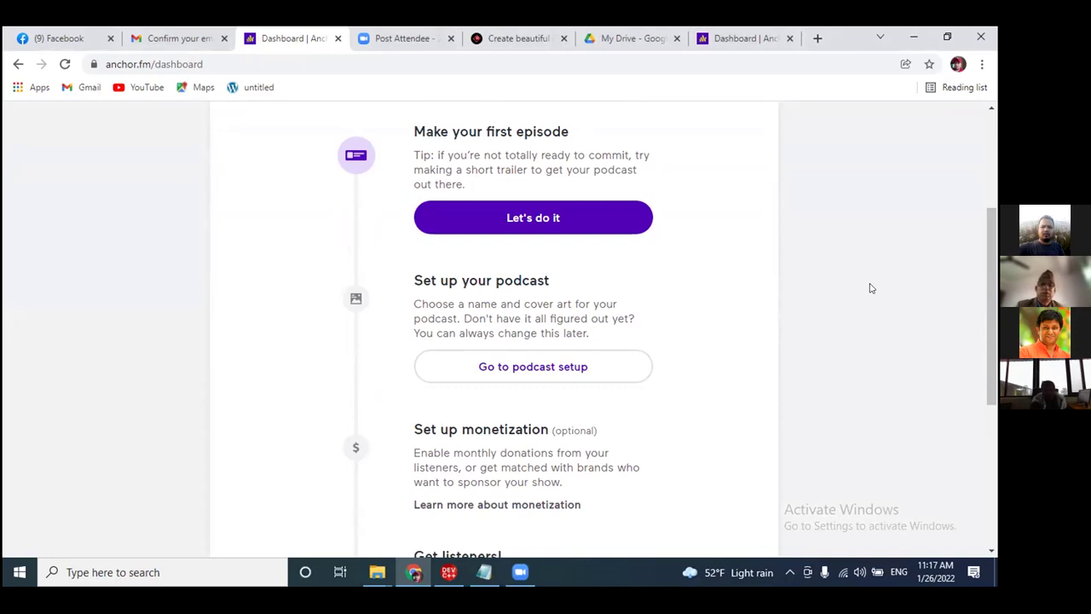
scroll(870, 289, up, 1)
scroll(870, 288, up, 1)
scroll(870, 288, down, 1)
scroll(870, 288, down, 1)
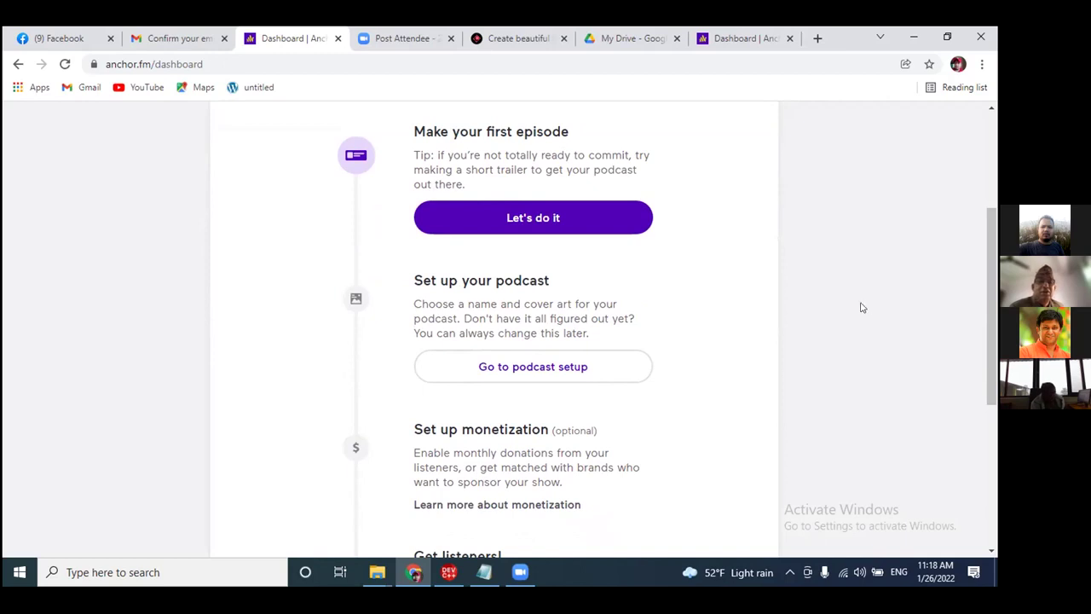
Open the page for updating the podcast settings.
scroll(865, 307, up, 3)
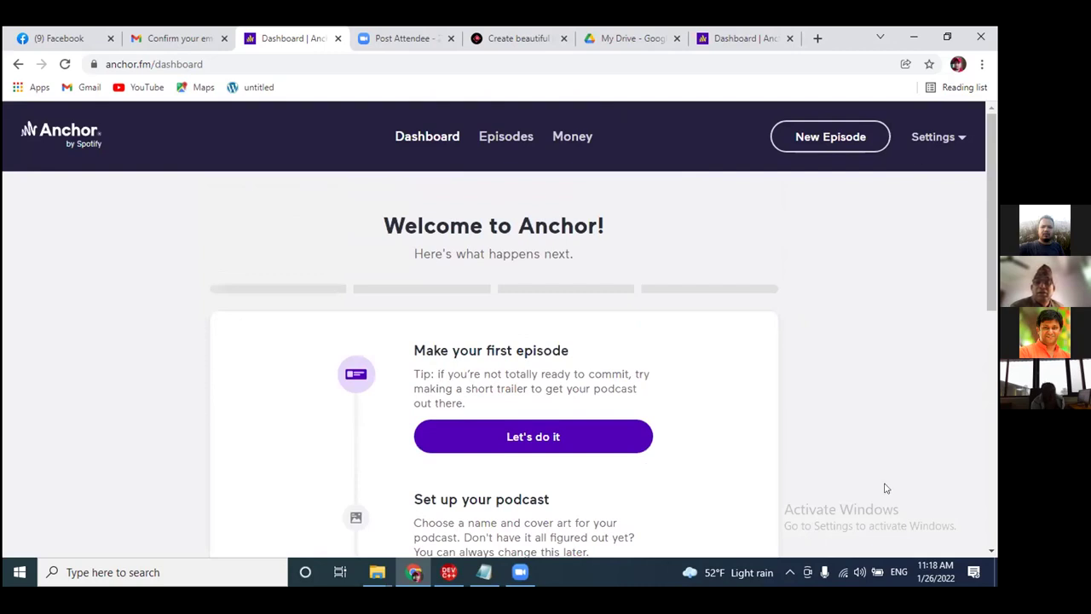
click(955, 142)
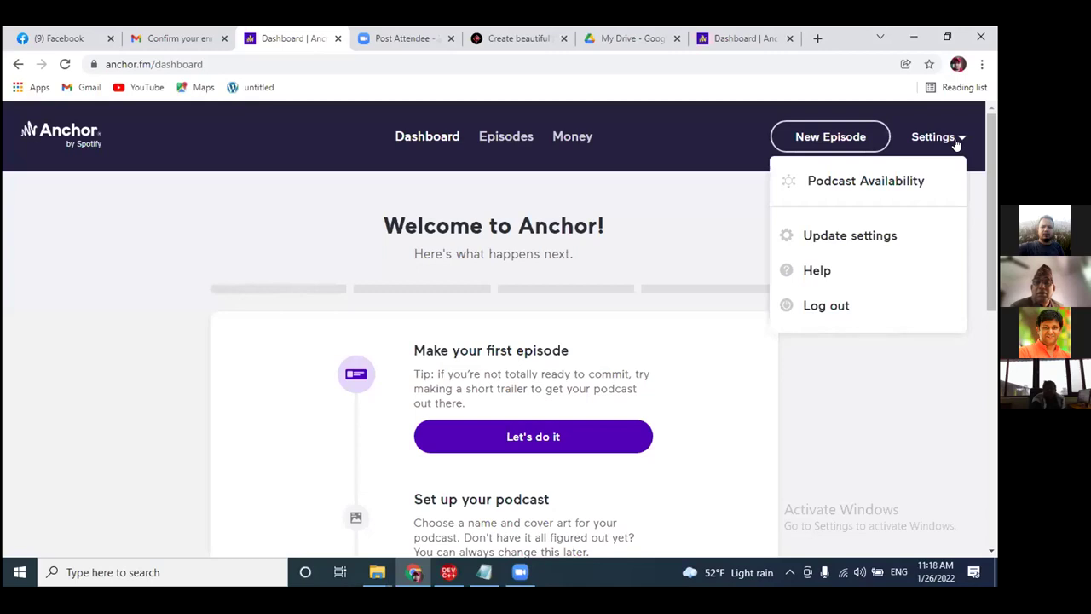
click(834, 236)
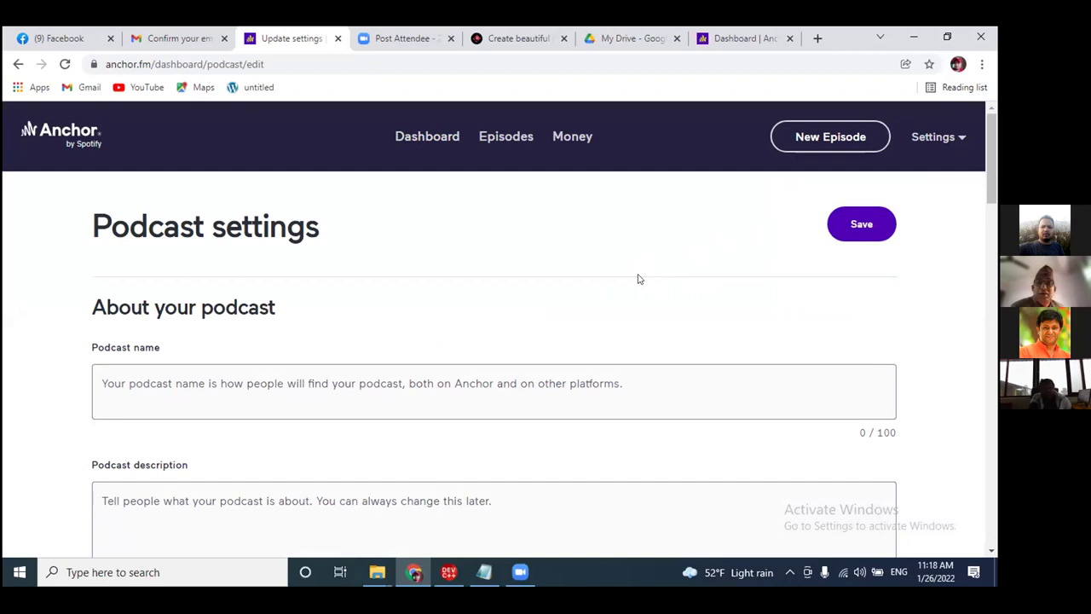
Examine the podcast settings page, covering name, description, cover art, podcast details, advanced options, account details, custom URL and social connections.
scroll(639, 277, down, 1)
scroll(680, 270, up, 1)
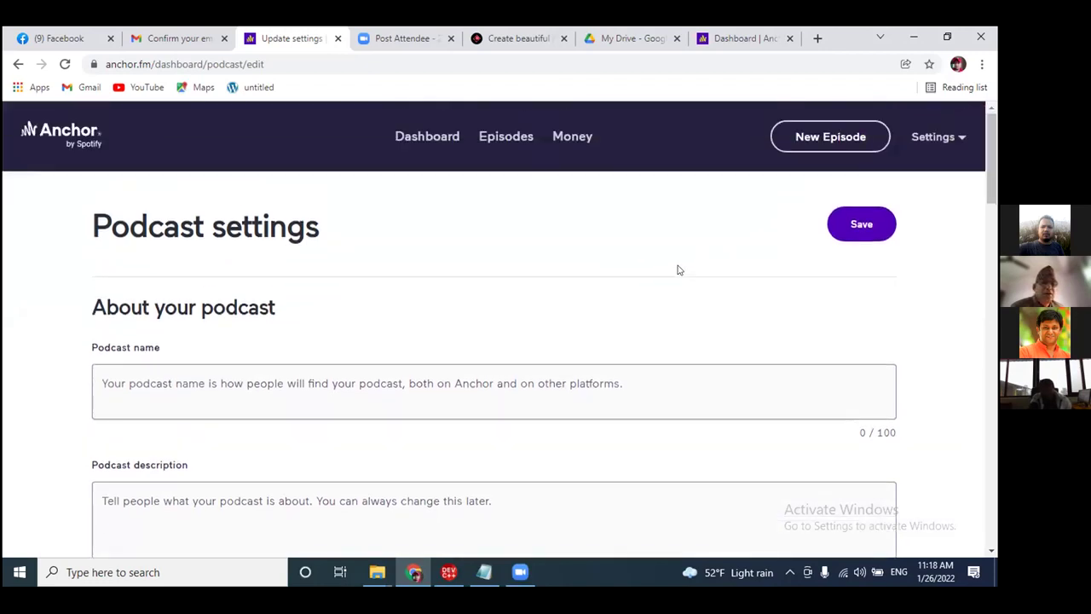
scroll(679, 270, down, 2)
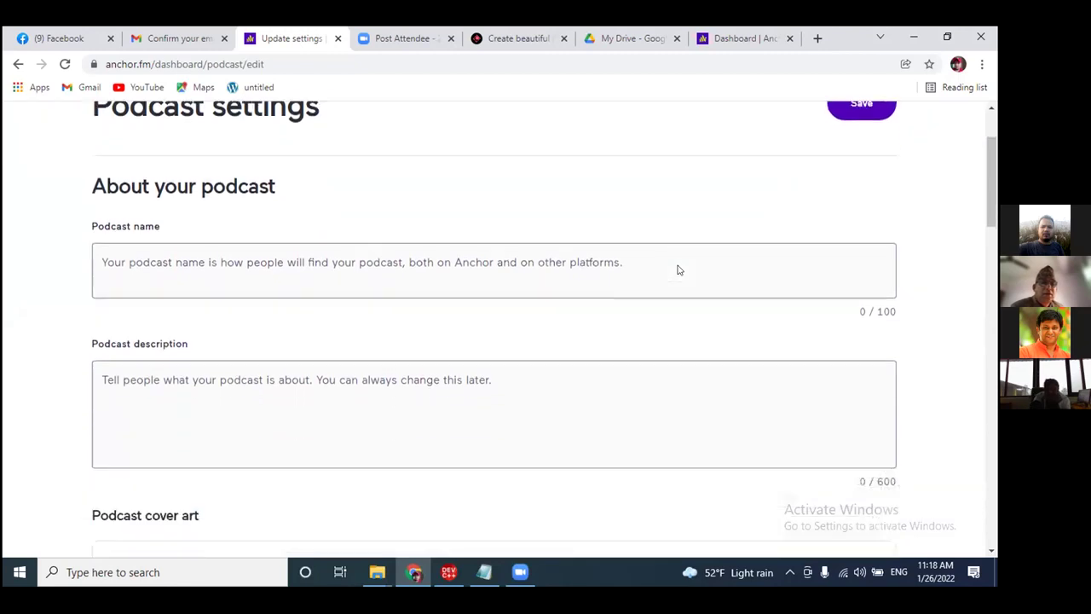
scroll(679, 270, down, 1)
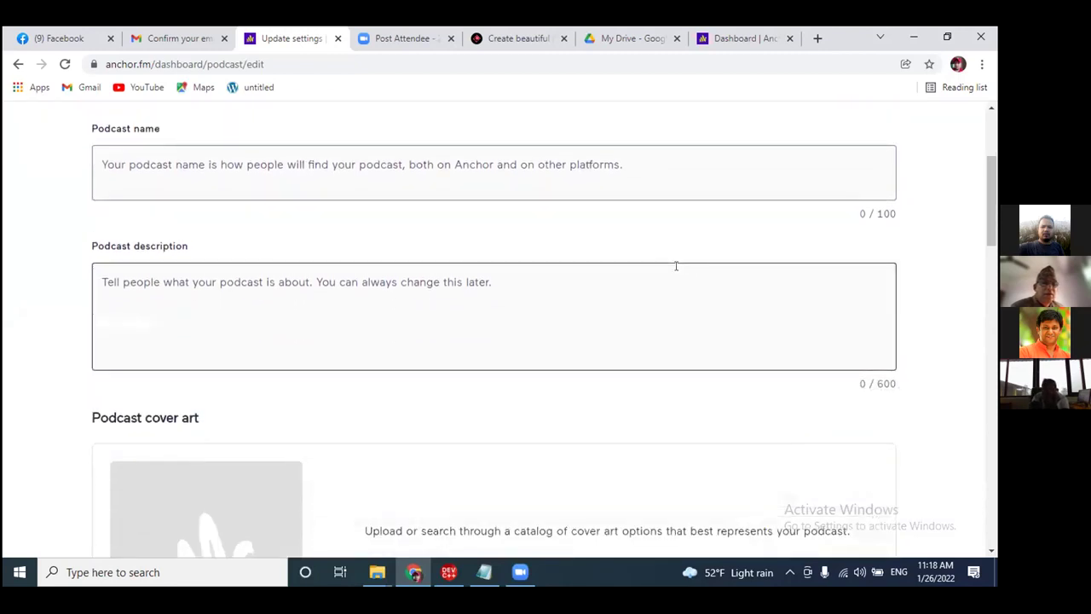
scroll(676, 266, down, 1)
scroll(676, 266, down, 1)
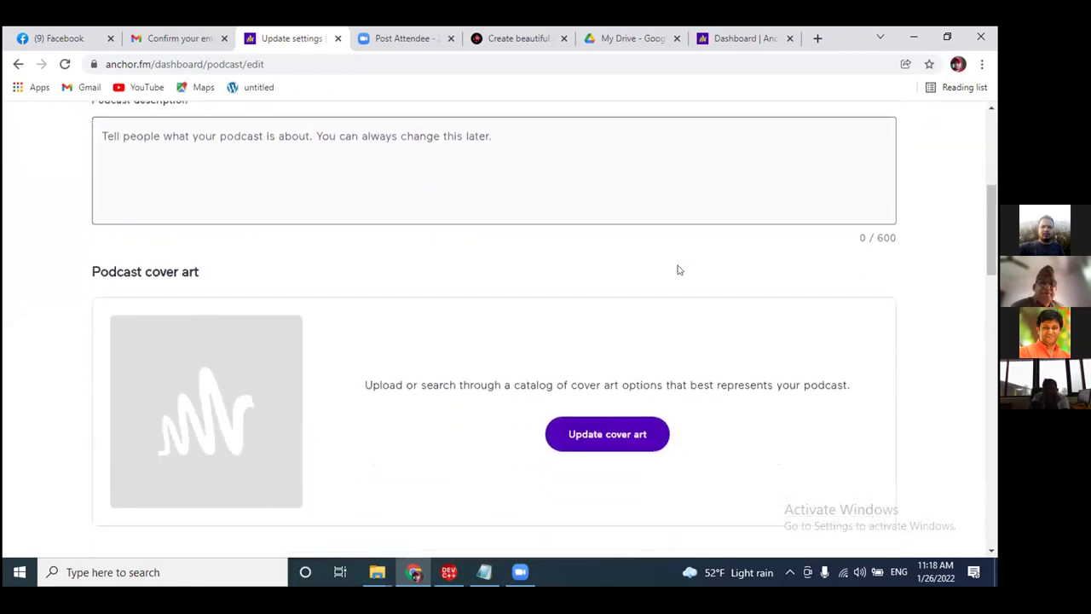
scroll(678, 268, down, 2)
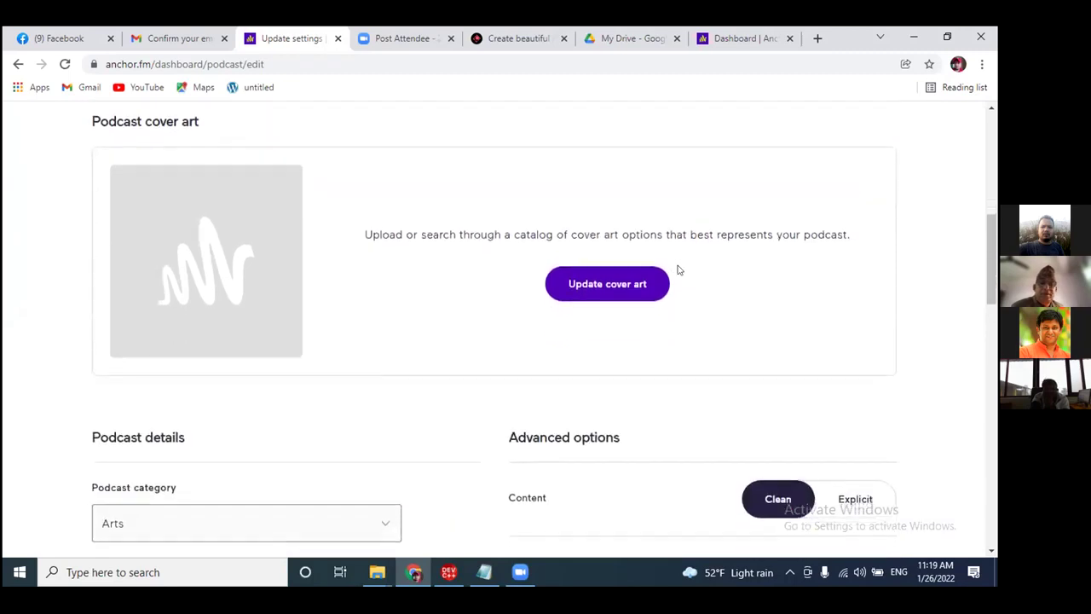
scroll(680, 270, down, 2)
scroll(687, 278, down, 1)
scroll(687, 279, down, 4)
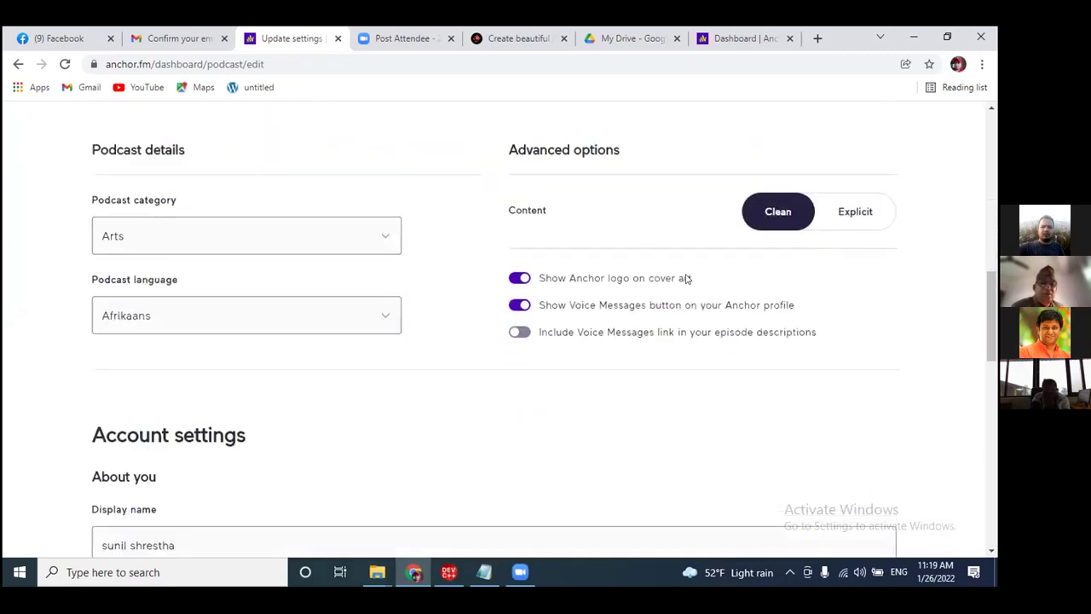
scroll(691, 278, down, 1)
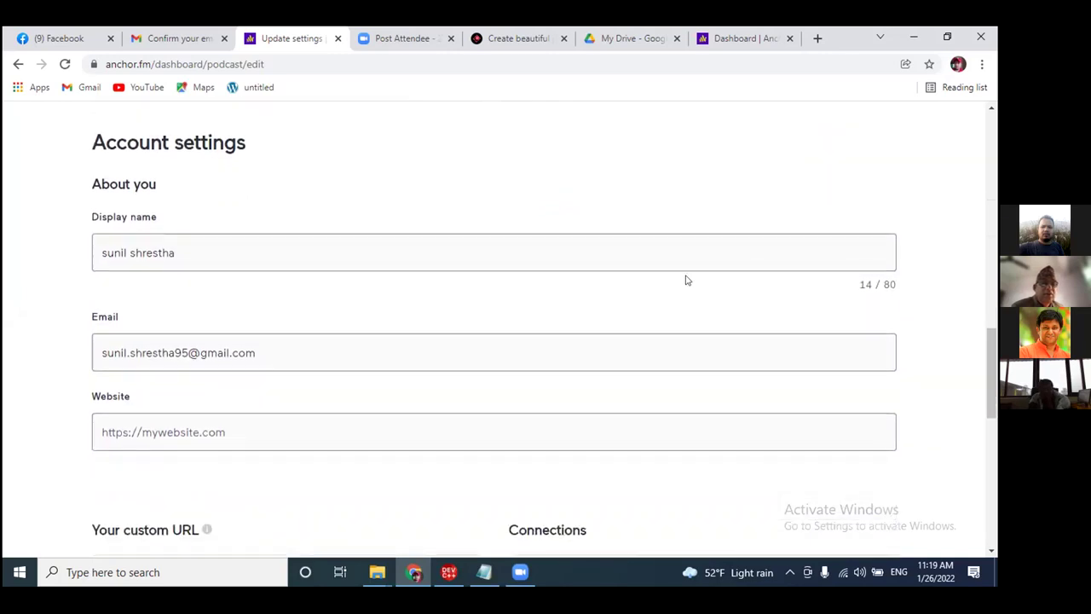
scroll(687, 280, down, 3)
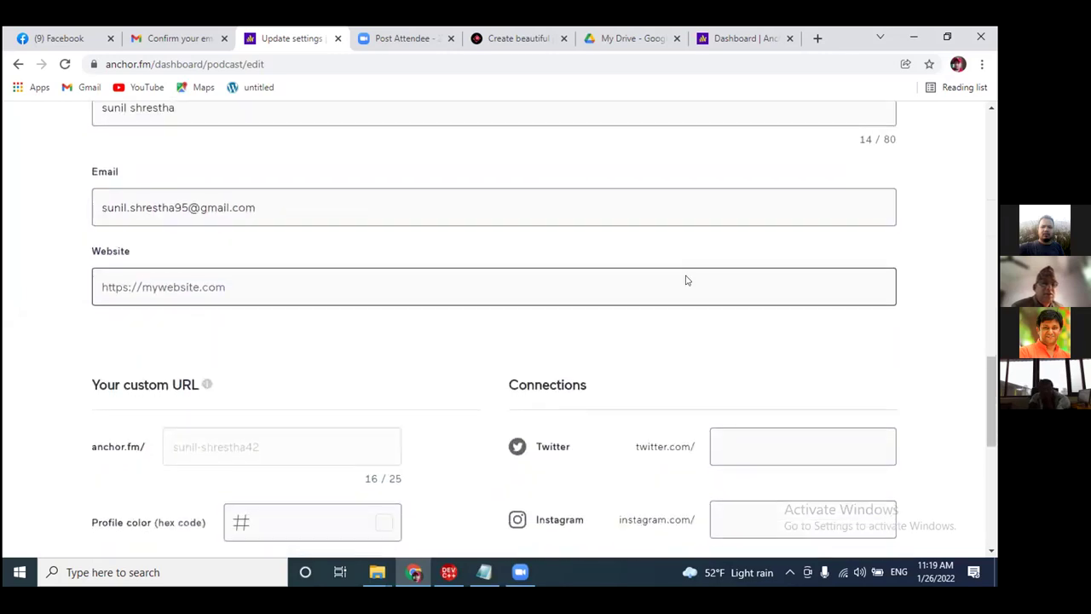
scroll(686, 279, down, 4)
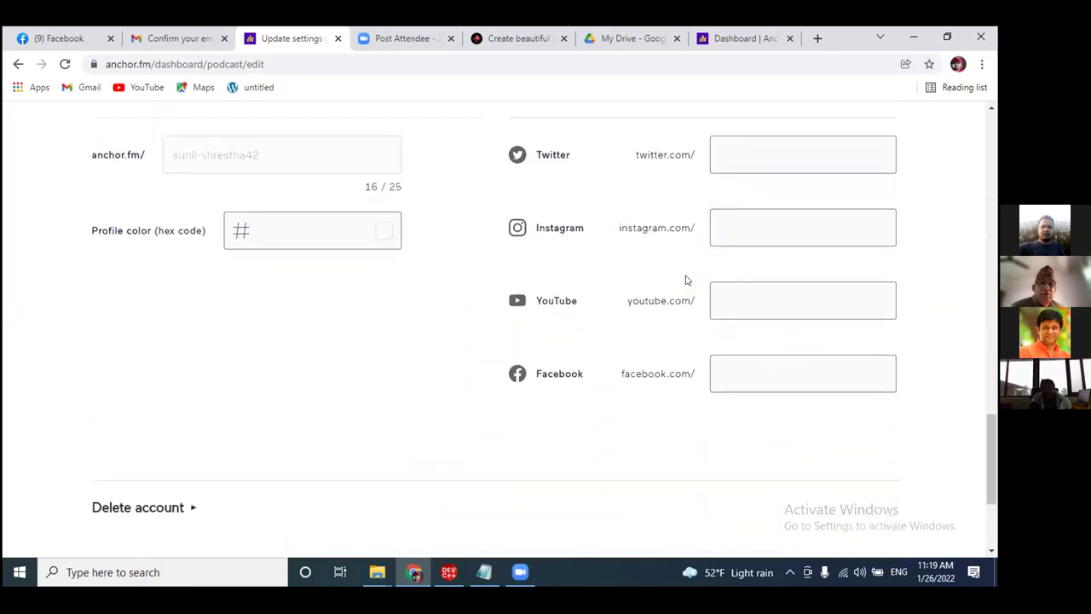
scroll(687, 280, up, 4)
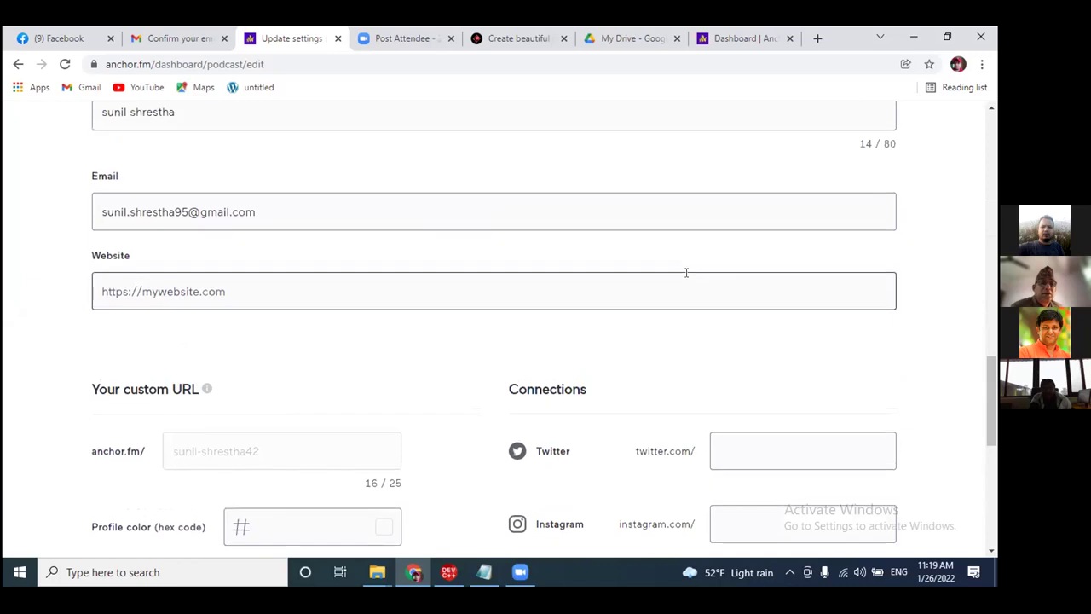
scroll(687, 279, up, 4)
scroll(686, 280, up, 3)
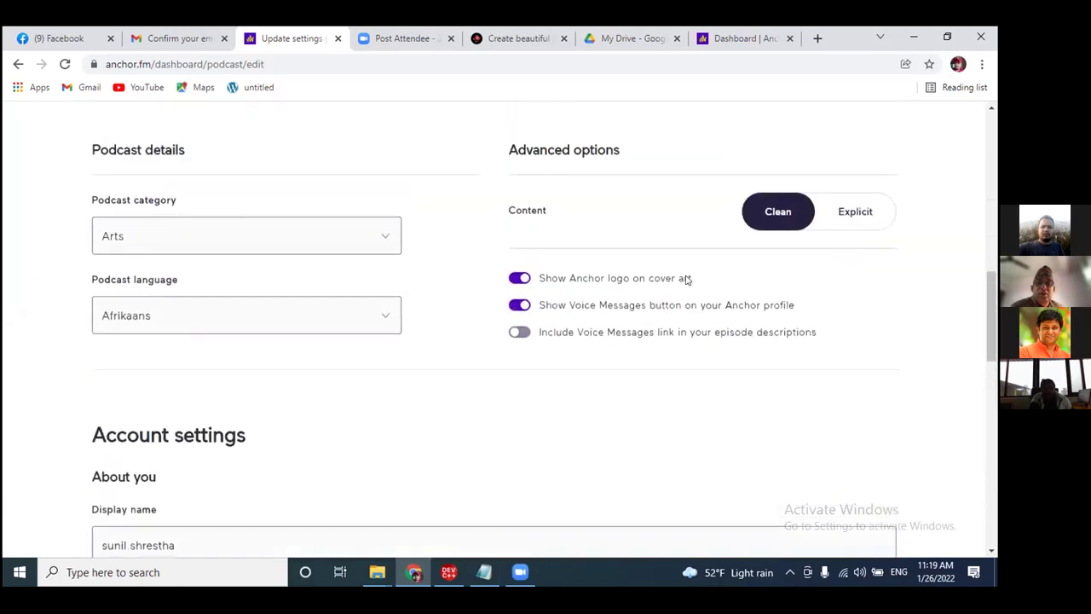
scroll(687, 280, up, 5)
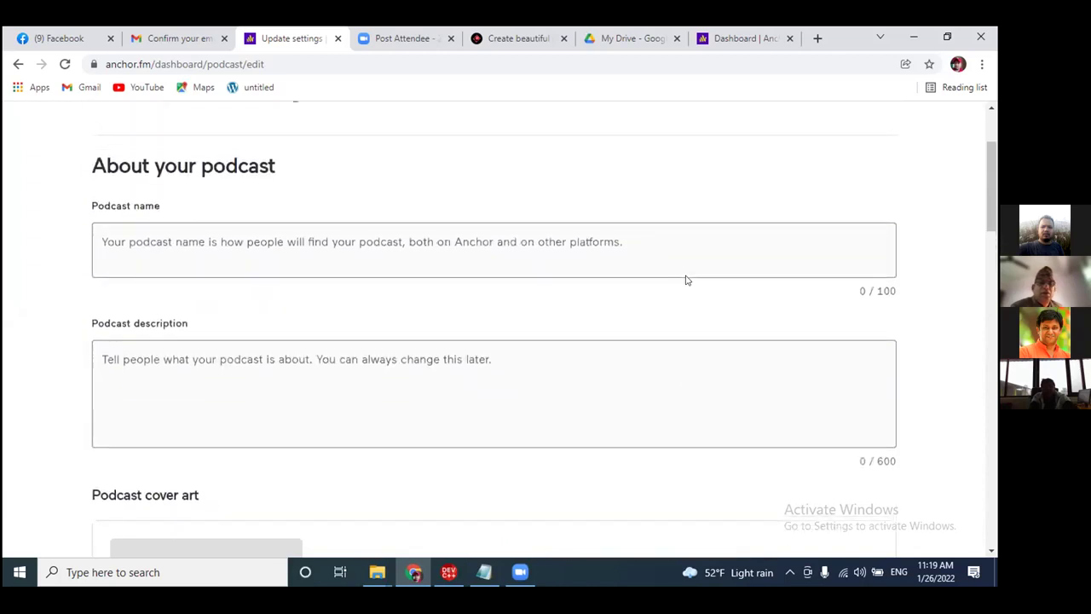
scroll(687, 279, up, 1)
scroll(687, 279, up, 1)
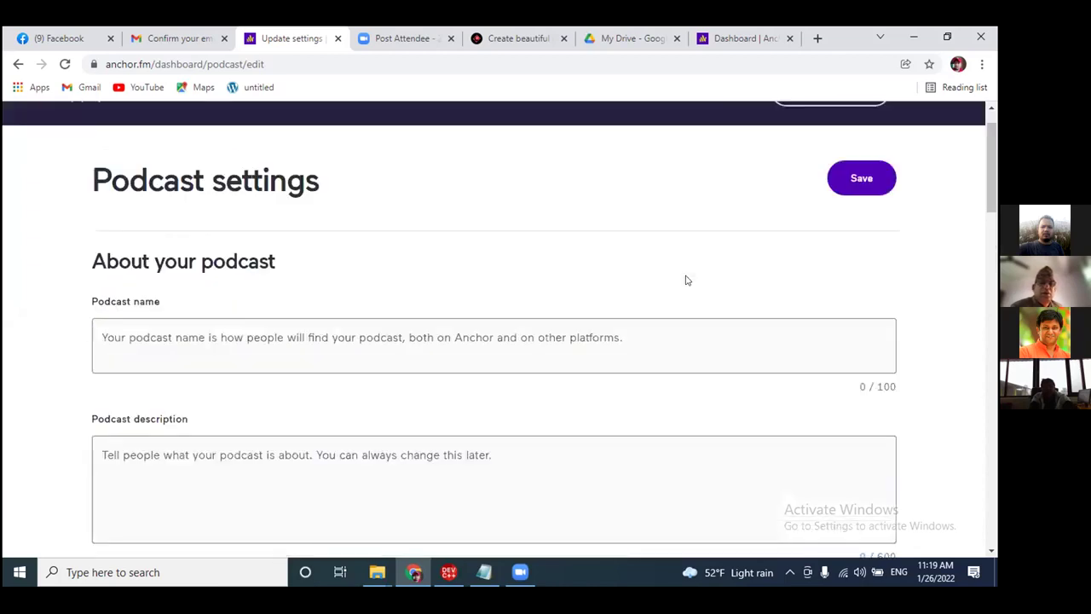
scroll(687, 279, up, 1)
Enter "A poet" as the podcast name.
scroll(687, 280, down, 2)
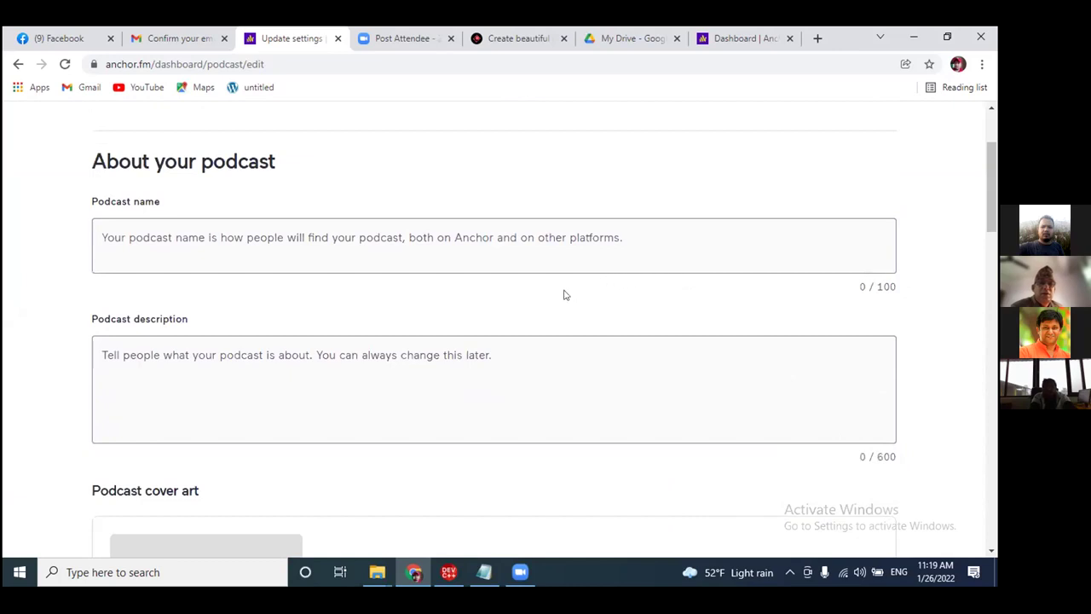
click(202, 247)
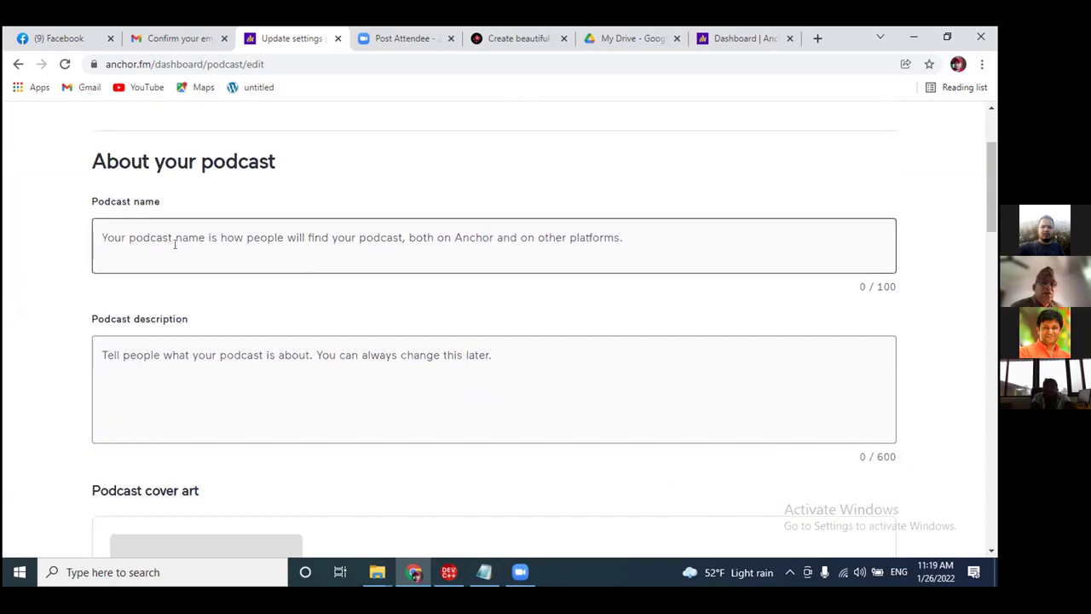
click(175, 238)
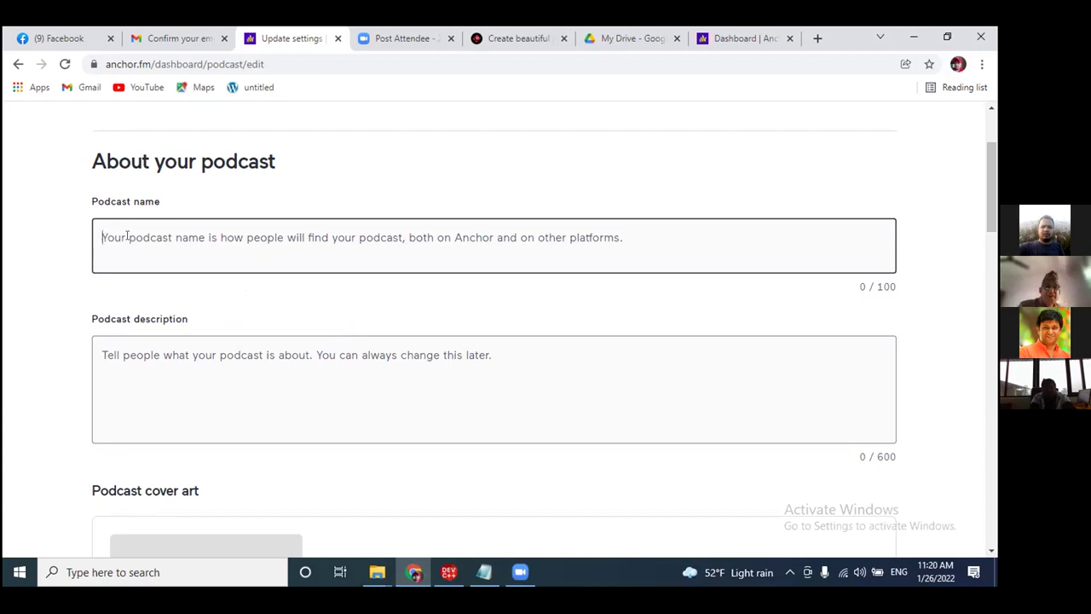
text(P)
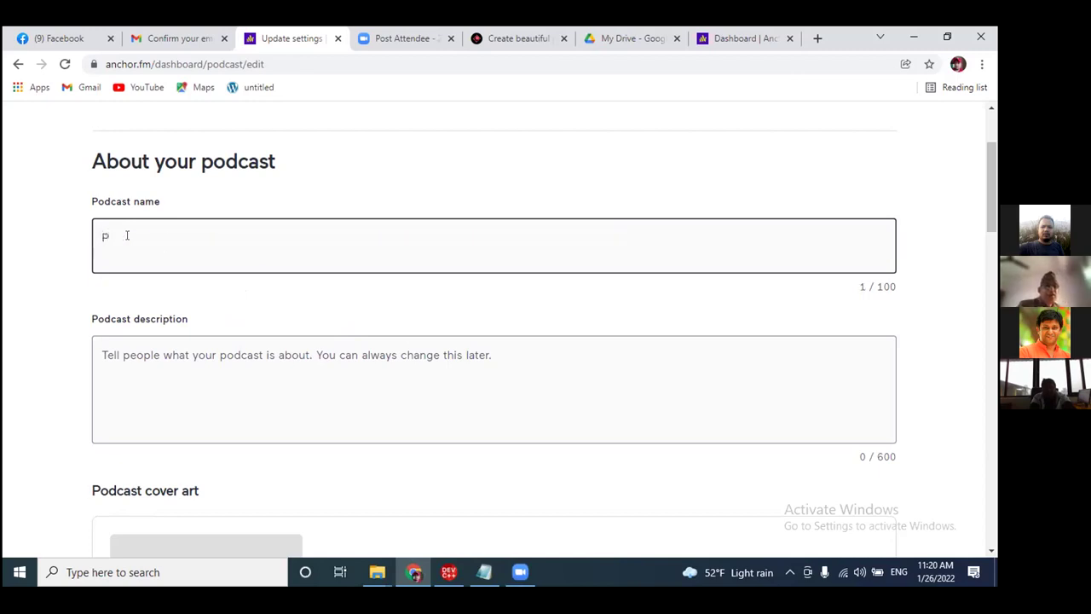
key(BackSpace)
text(A)
key(BackSpace)
text(poet)
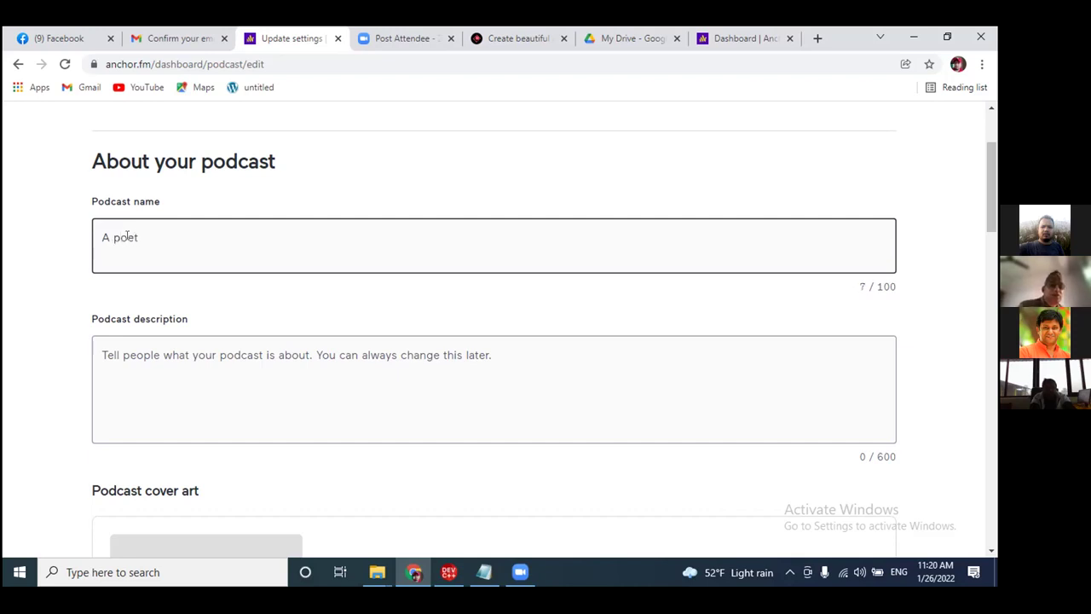
Replace "poet" in the podcast name with "computer student who know little abo".
key(BackSpace)
key(BackSpace)
key(BackSpace)
key(BackSpace)
key(BackSpace)
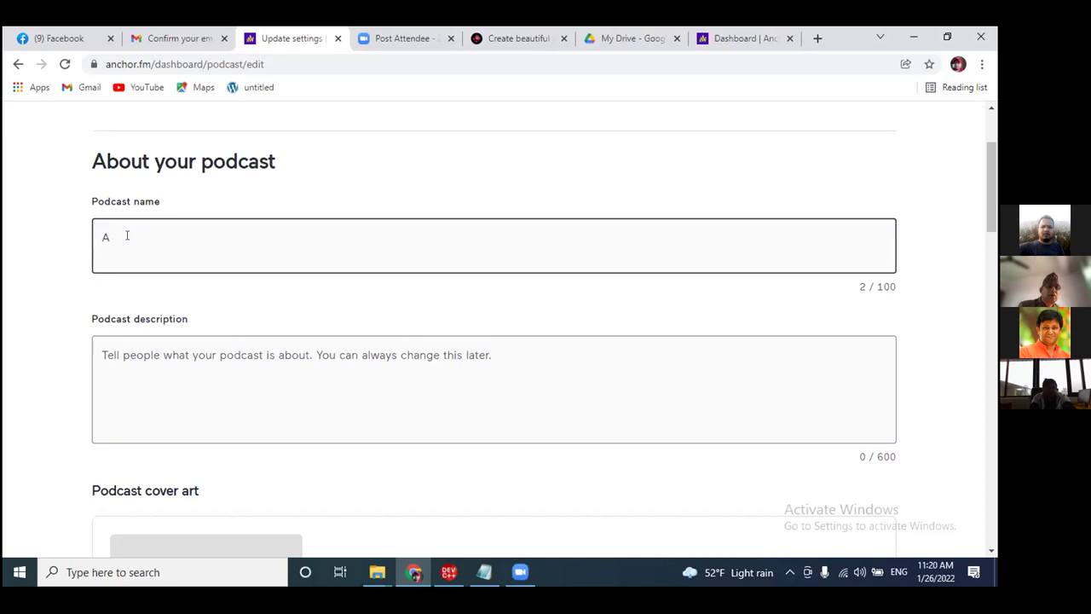
text(compute)
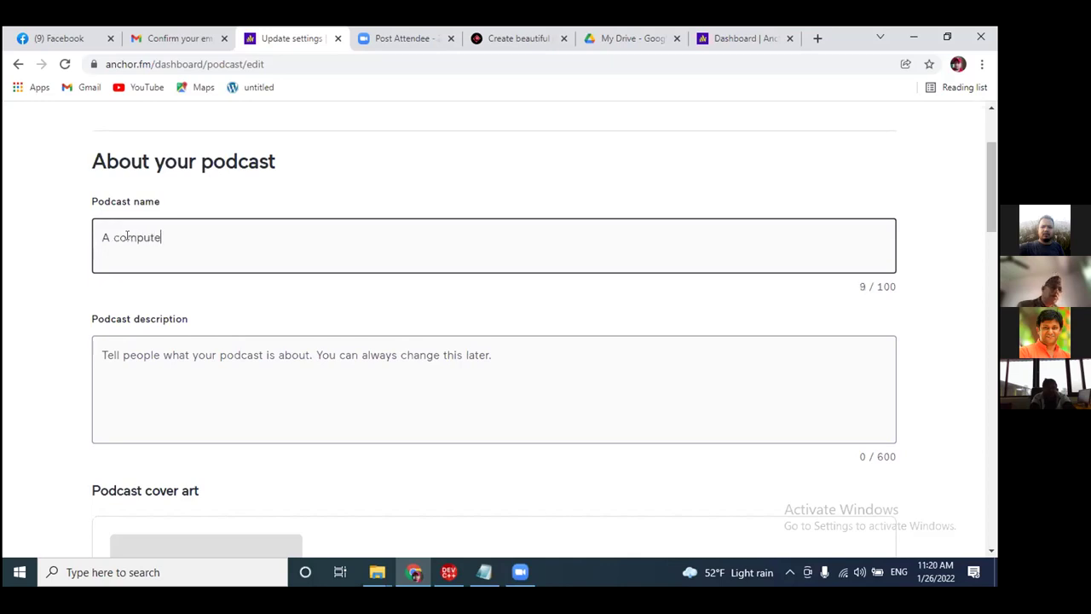
text(r student who )
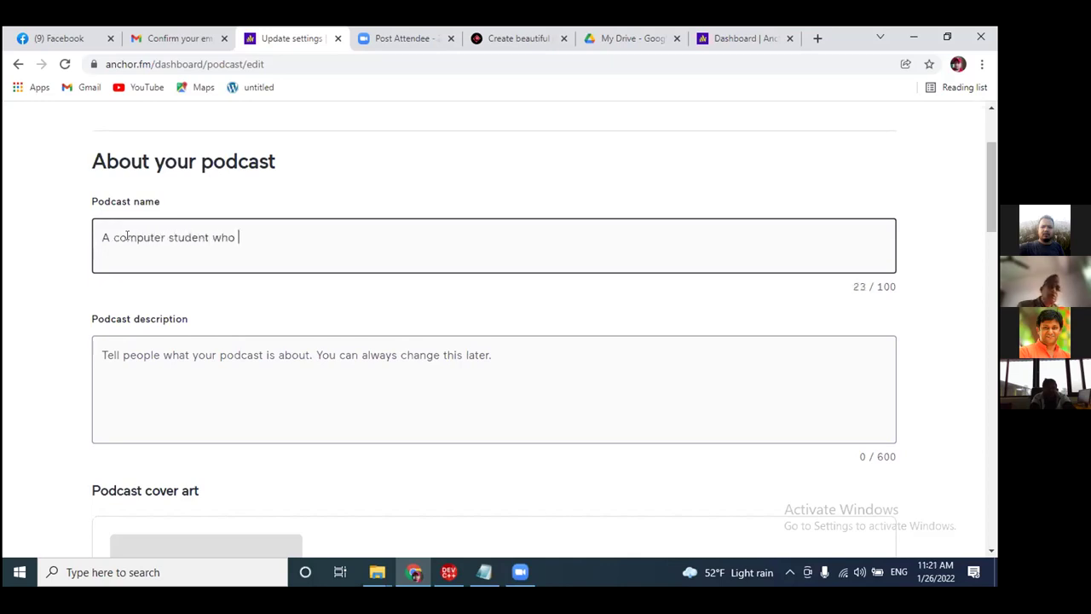
text(know littl)
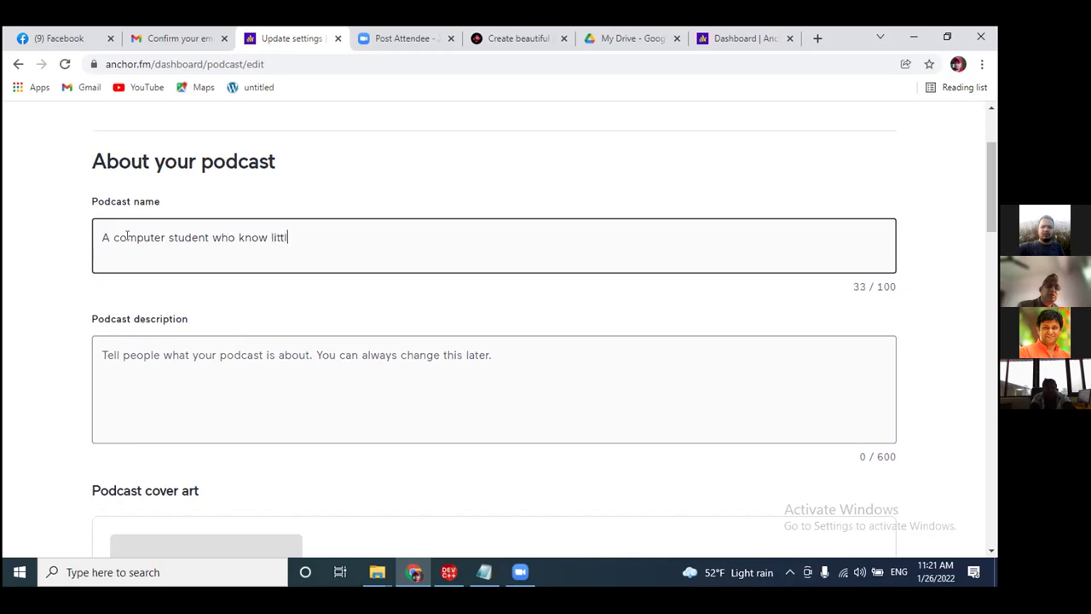
text(e abo)
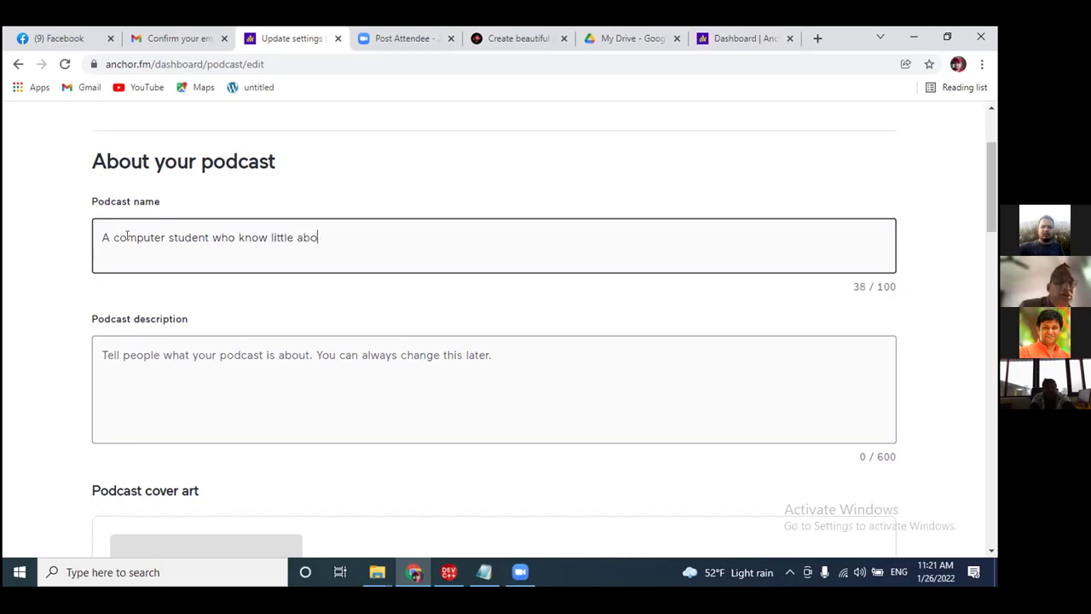
Cut the podcast name back to "A computer student".
key(BackSpace)
key(BackSpace)
key(BackSpace)
key(BackSpace)
key(BackSpace)
key(BackSpace)
key(BackSpace)
key(BackSpace)
key(BackSpace)
key(BackSpace)
key(BackSpace)
key(BackSpace)
key(BackSpace)
key(BackSpace)
key(BackSpace)
key(BackSpace)
key(BackSpace)
key(BackSpace)
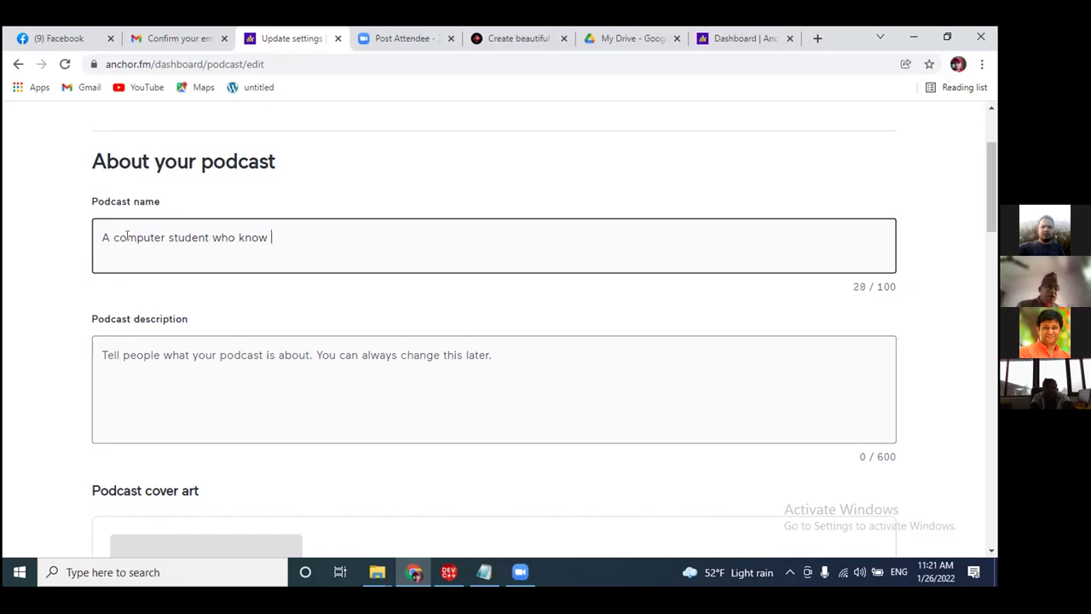
key(BackSpace)
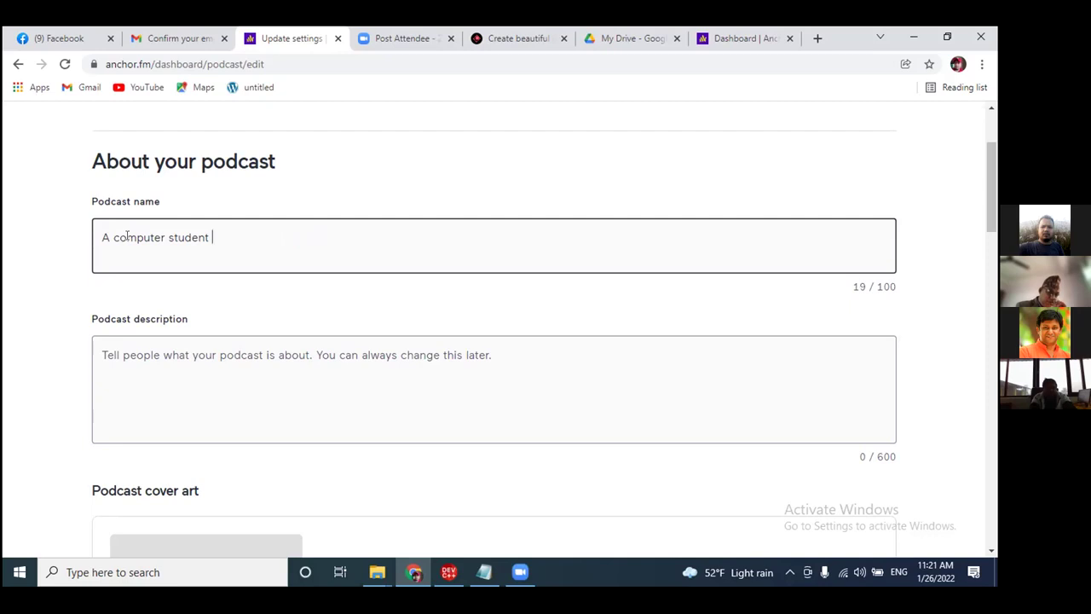
Add "as poet" to the end of the podcast name.
key(ctrl+shift+Left)
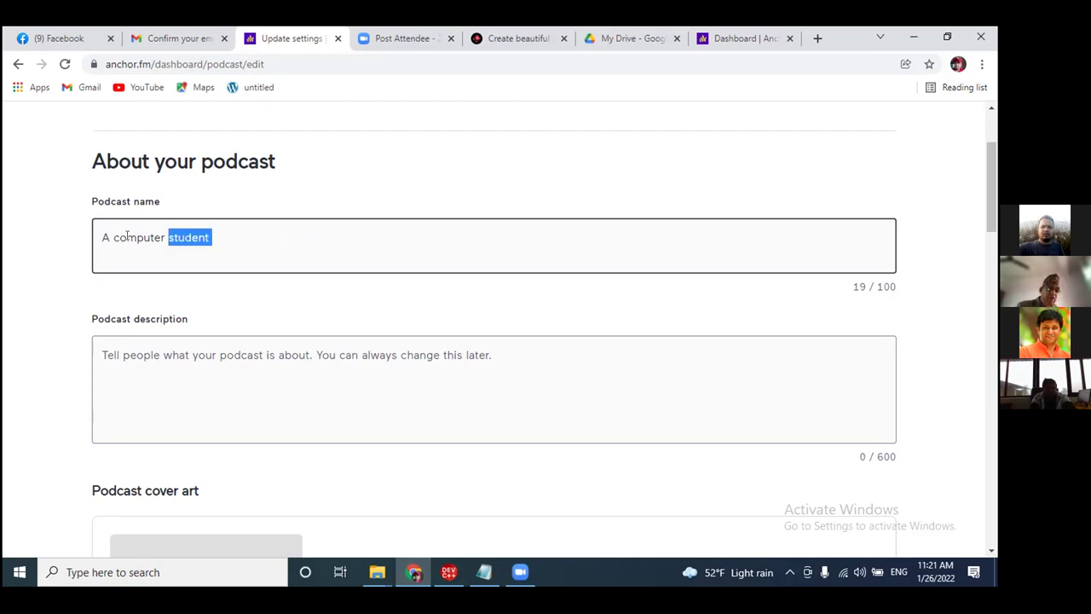
key(Right)
text(as p)
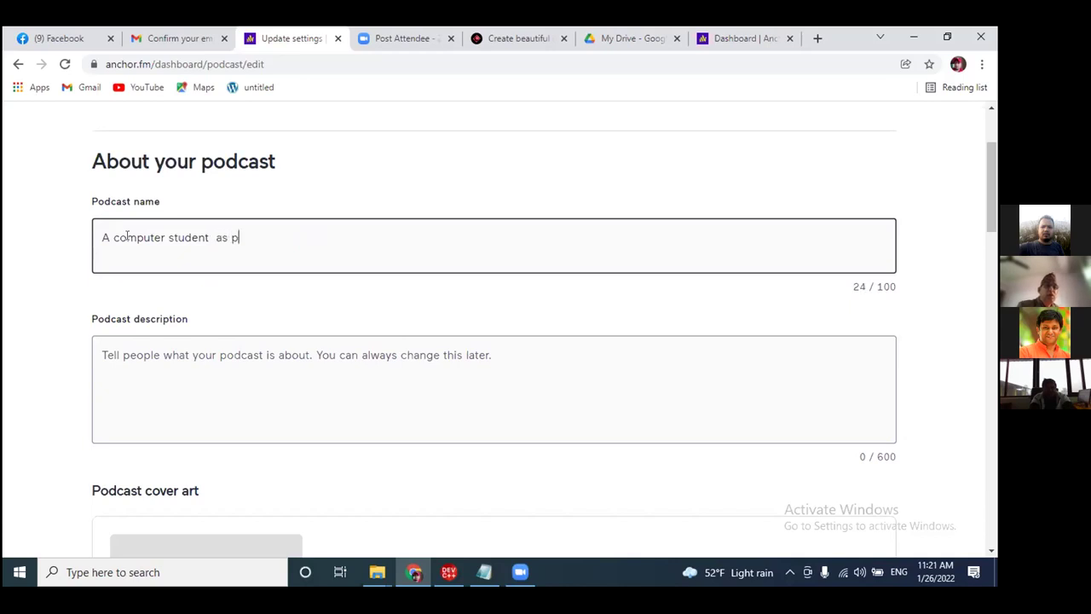
text(oet)
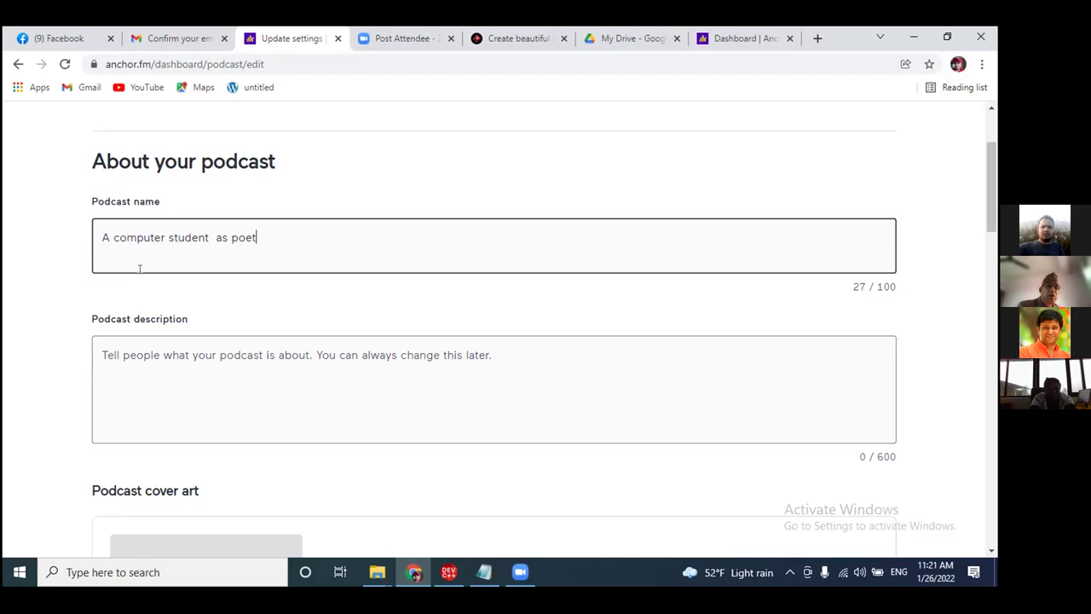
Begin the podcast description with "I am", the podcaster's full name and "who".
click(139, 353)
text(I)
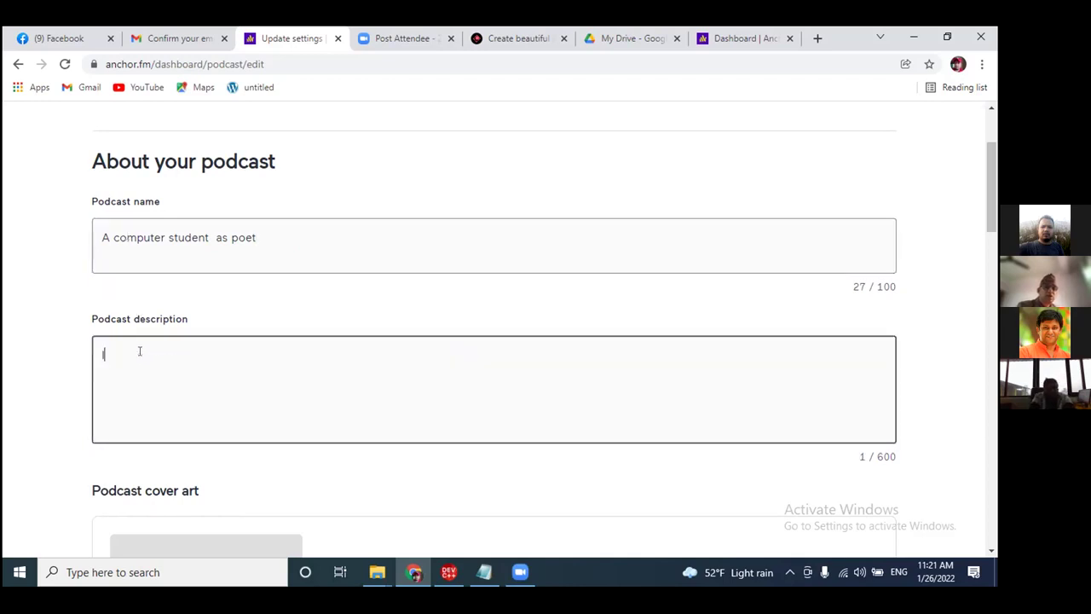
text( am Sunil)
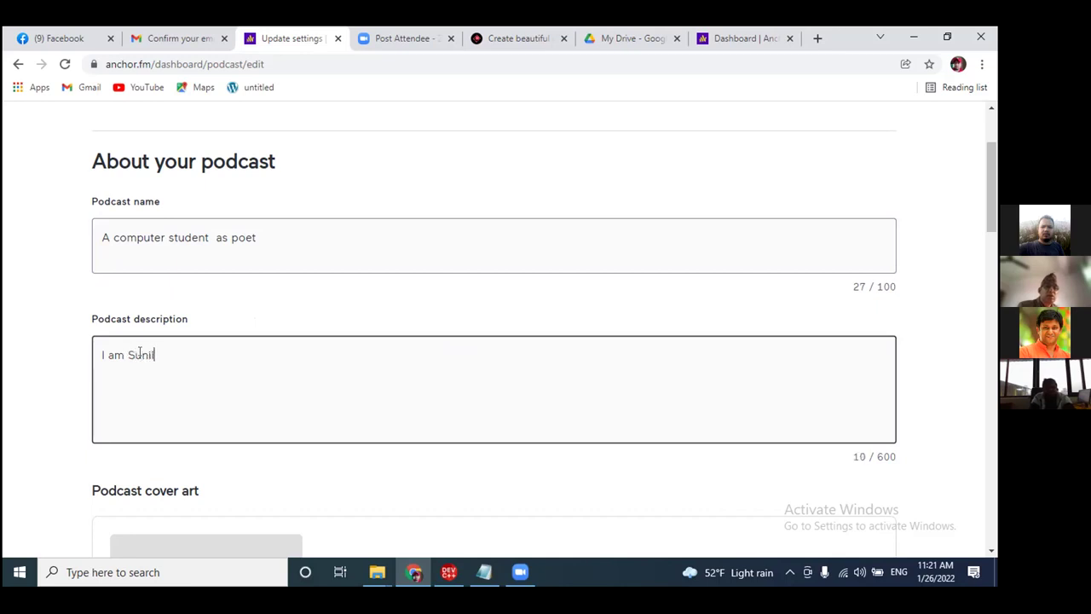
text( Shrestha )
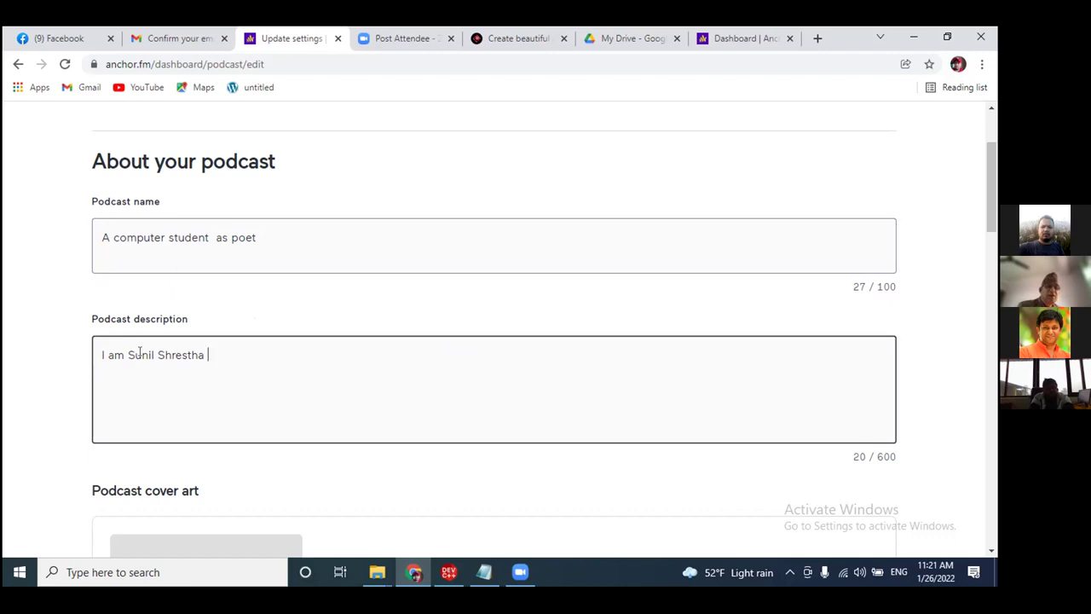
text(who feels)
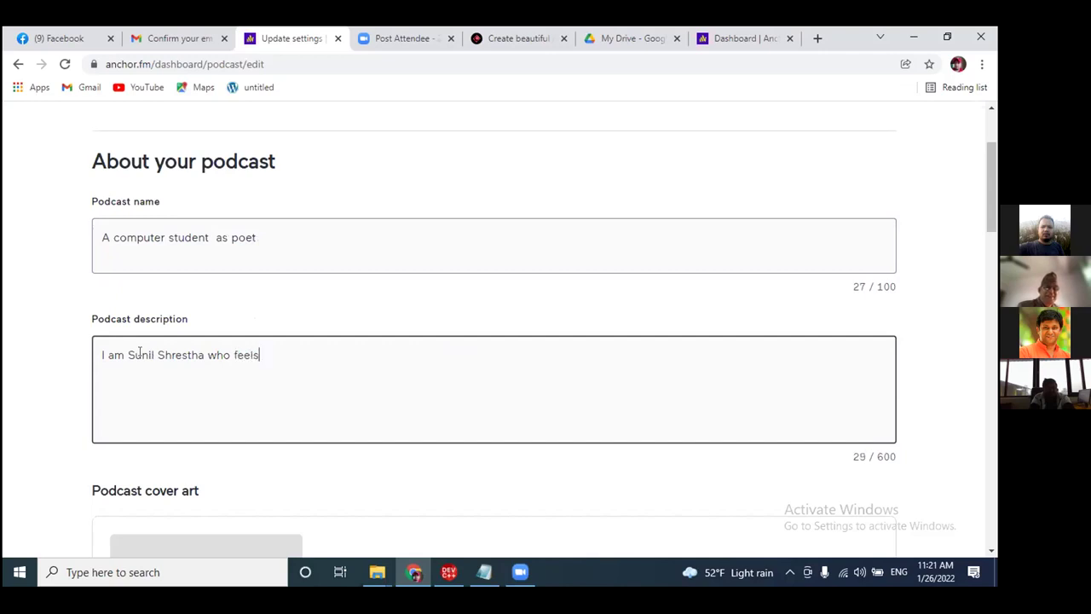
key(BackSpace)
key(BackSpace)
key(BackSpace)
key(BackSpace)
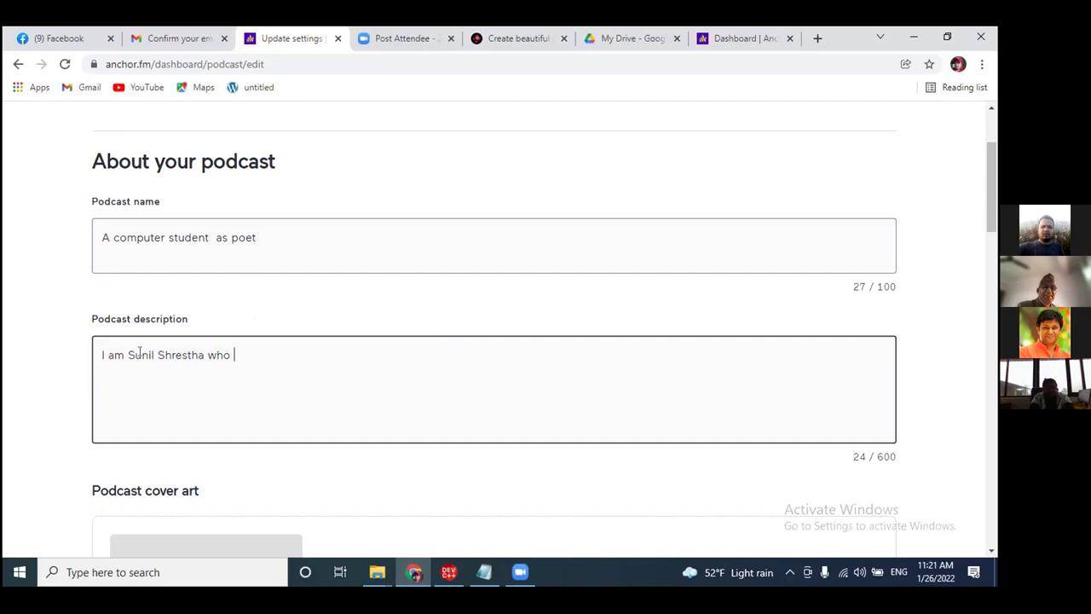
Continue the podcast description with "has little interest in writing poem as well. Sometimes,".
text(has little interest in)
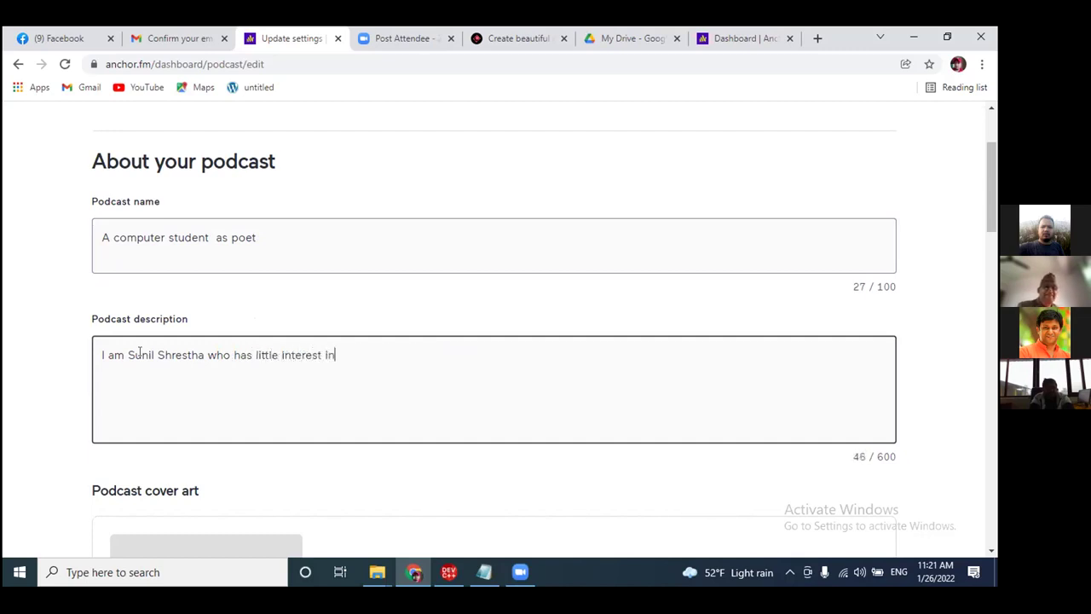
key(BackSpace)
key(BackSpace)
key(BackSpace)
text(writing poem as wel)
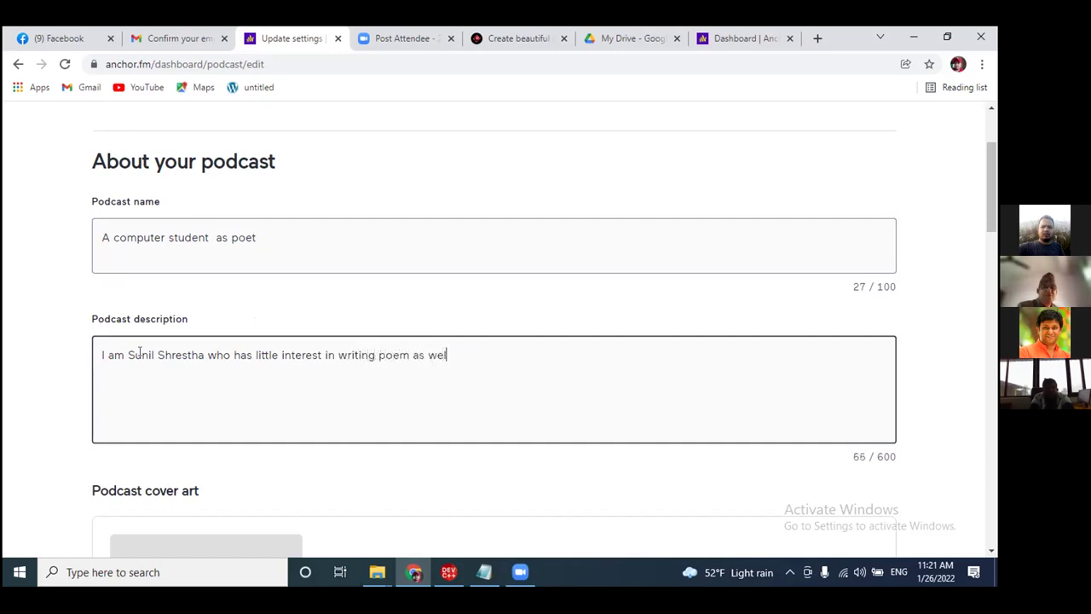
text(l.  At tim)
key(BackSpace)
key(BackSpace)
key(BackSpace)
text(ometimes,)
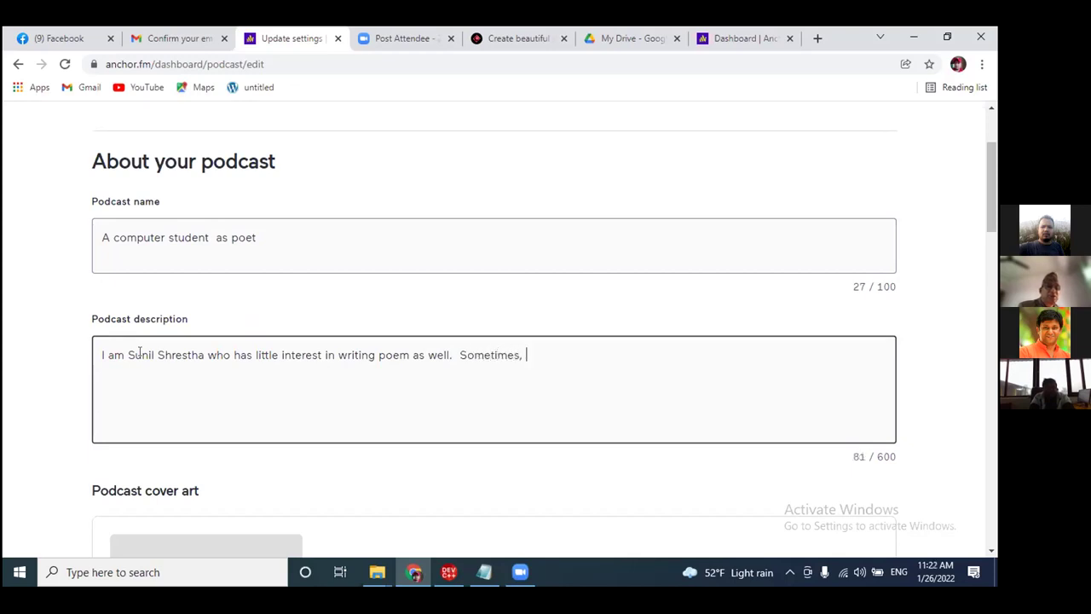
Complete the podcast description with "I write poem completely falling in imagination..haha".
text( I write )
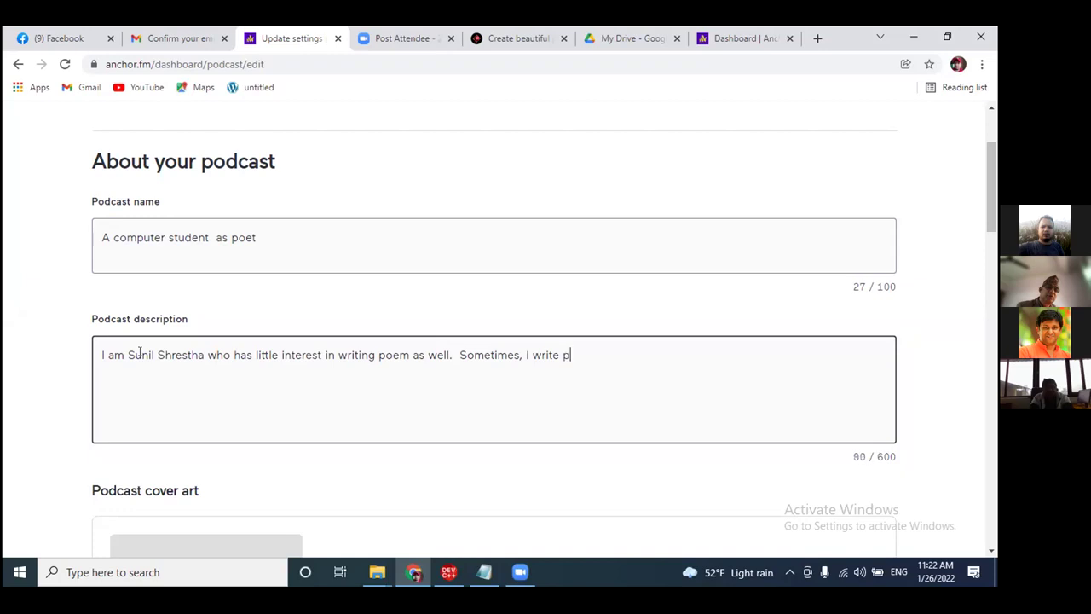
text(poem completel)
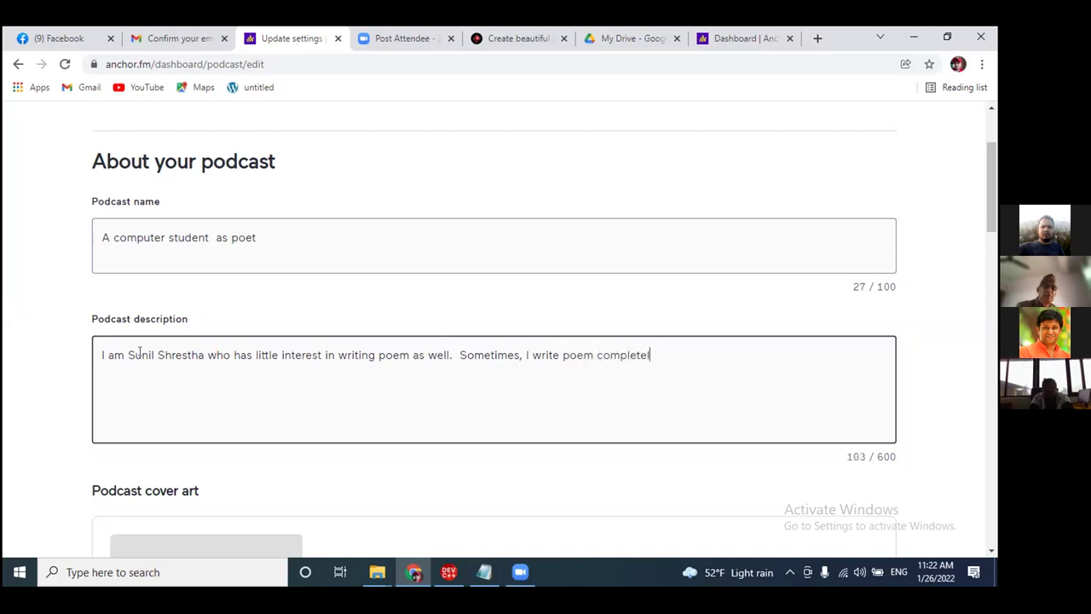
text(y fallin in )
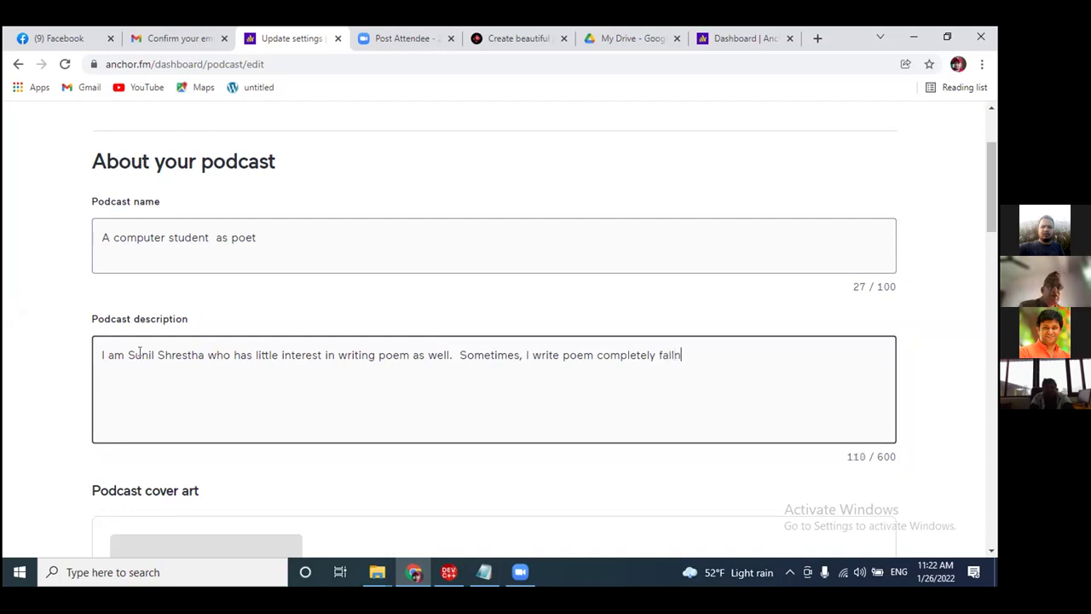
text(im)
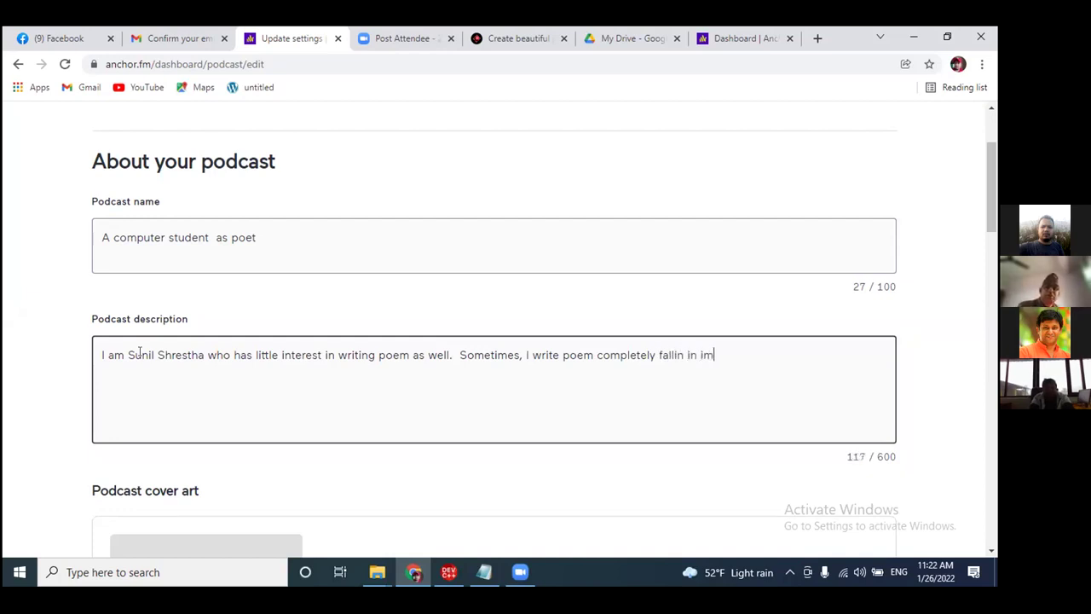
text(agination..haha)
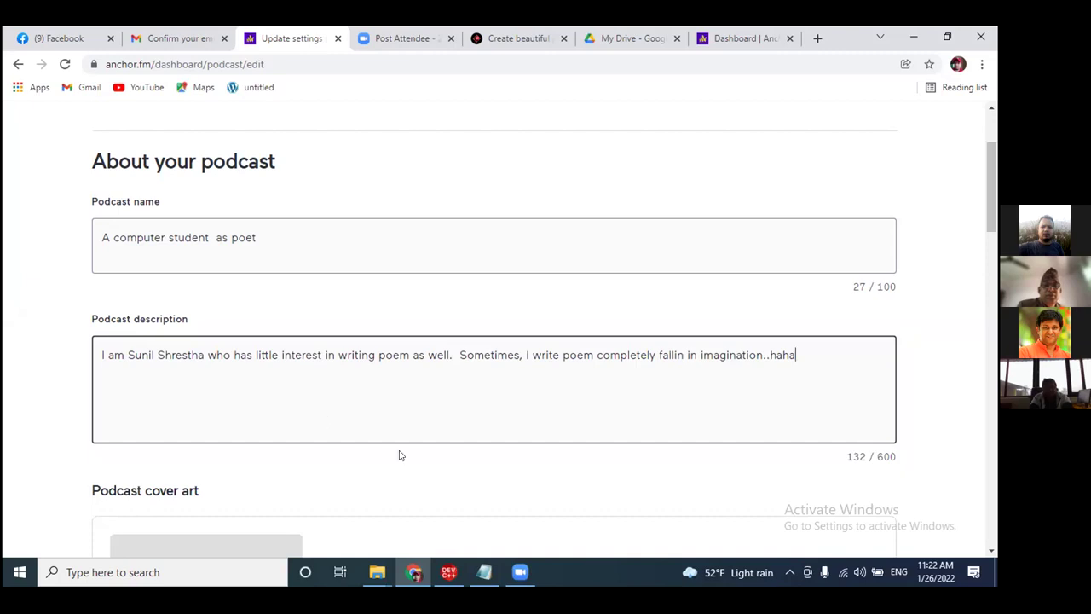
scroll(512, 438, down, 1)
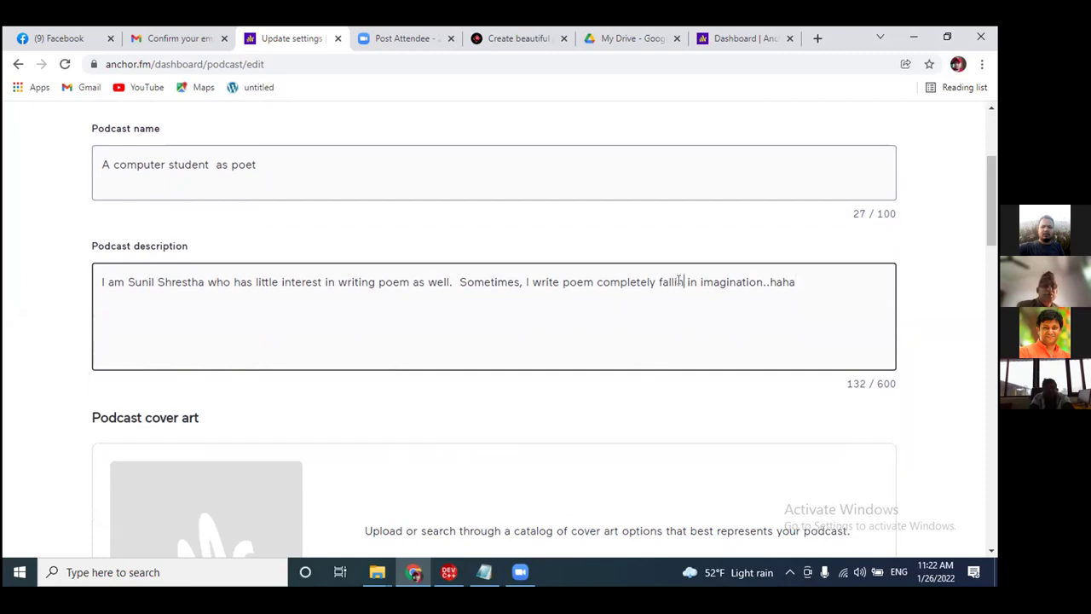
text(g)
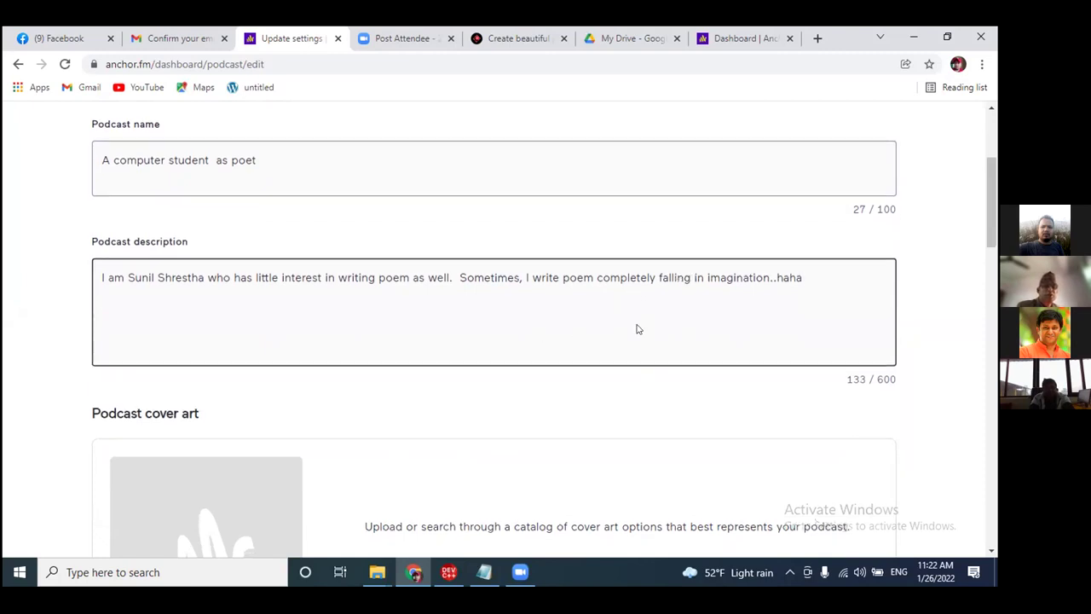
Open pixabay.com in a new browser tab to find an image for the podcast cover art.
scroll(613, 328, down, 3)
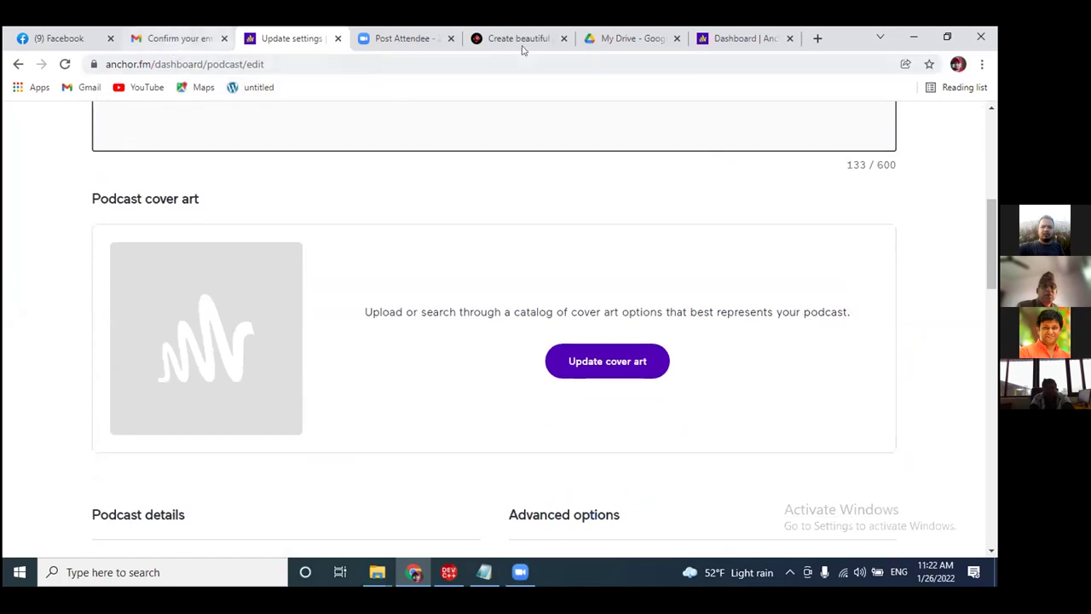
click(817, 38)
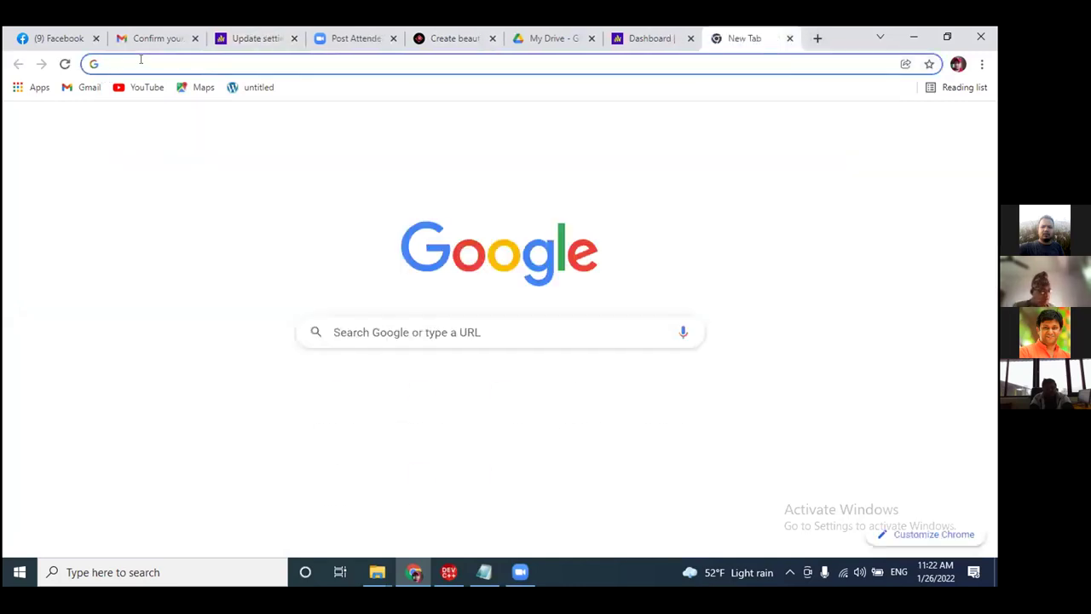
click(140, 61)
text(pixabay)
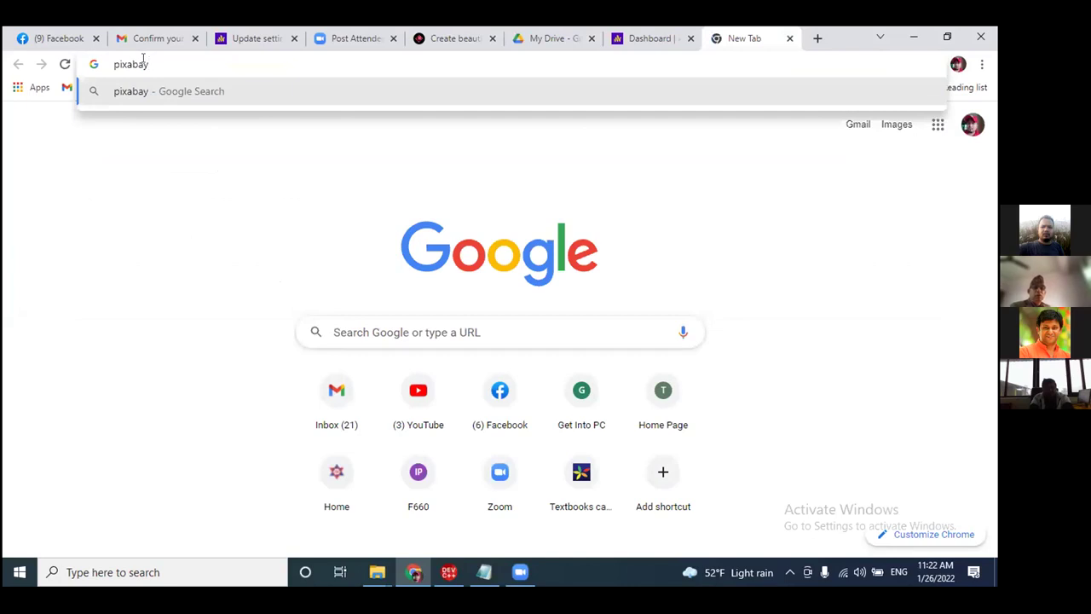
text(.com)
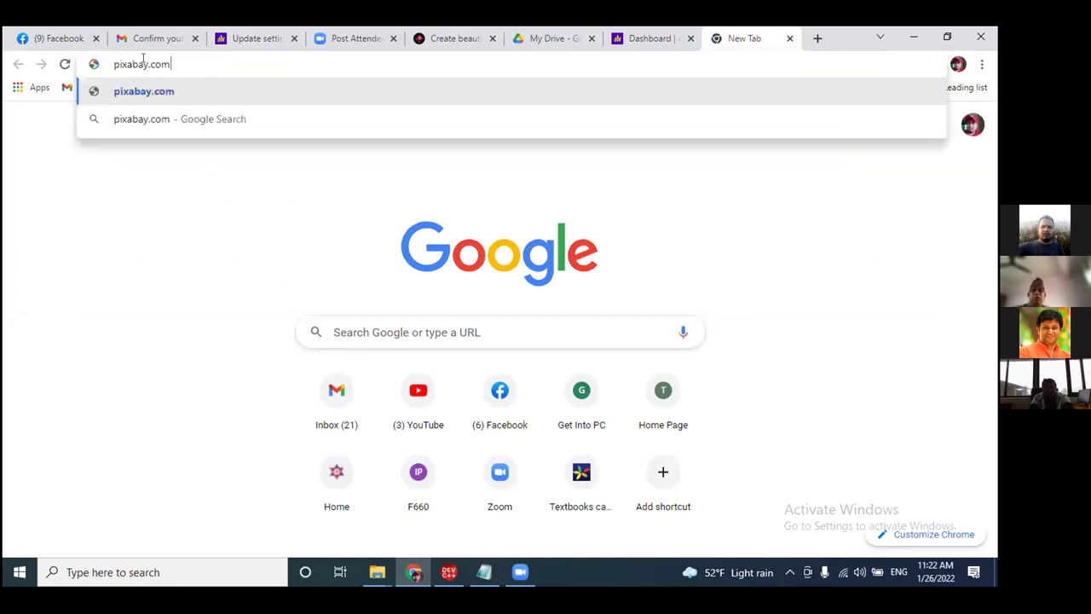
key(Return)
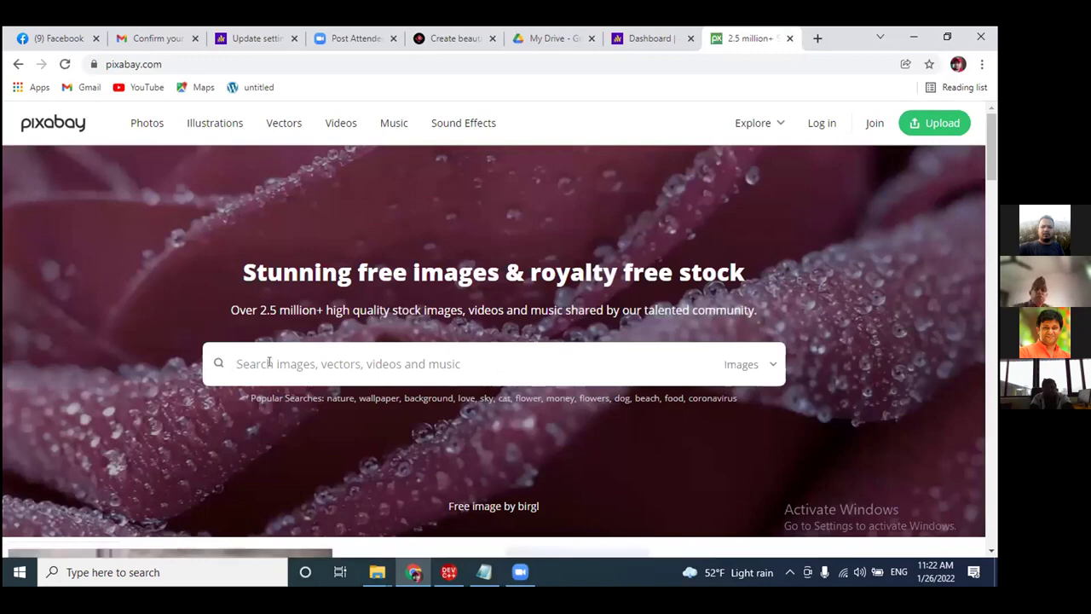
Search Pixabay for "emotional feeling scene" images and look through the results for a suitable cover picture.
text(emotional)
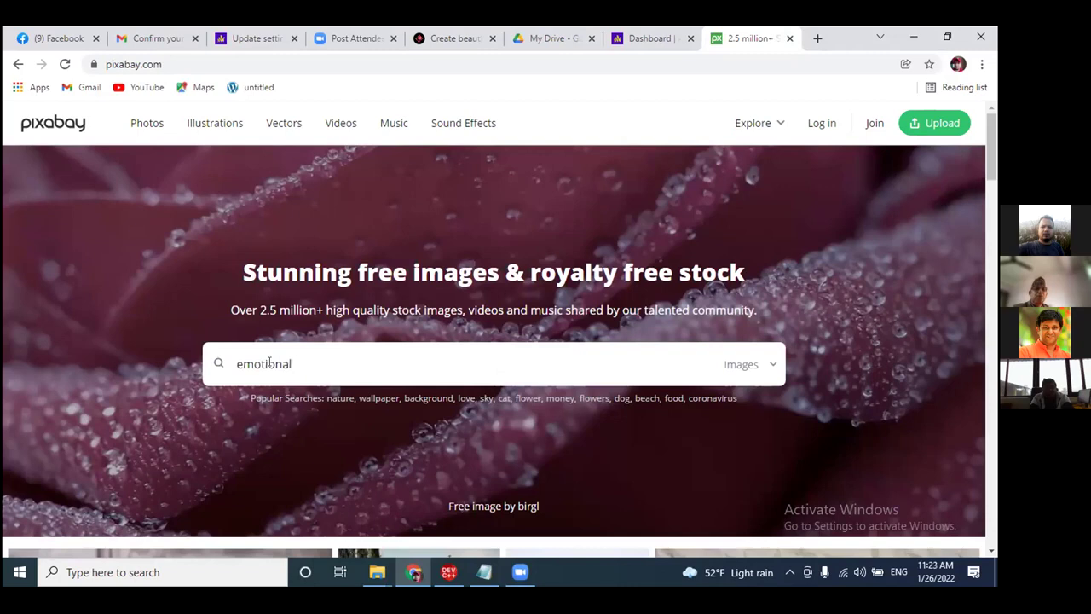
text( feeling scene)
key(Return)
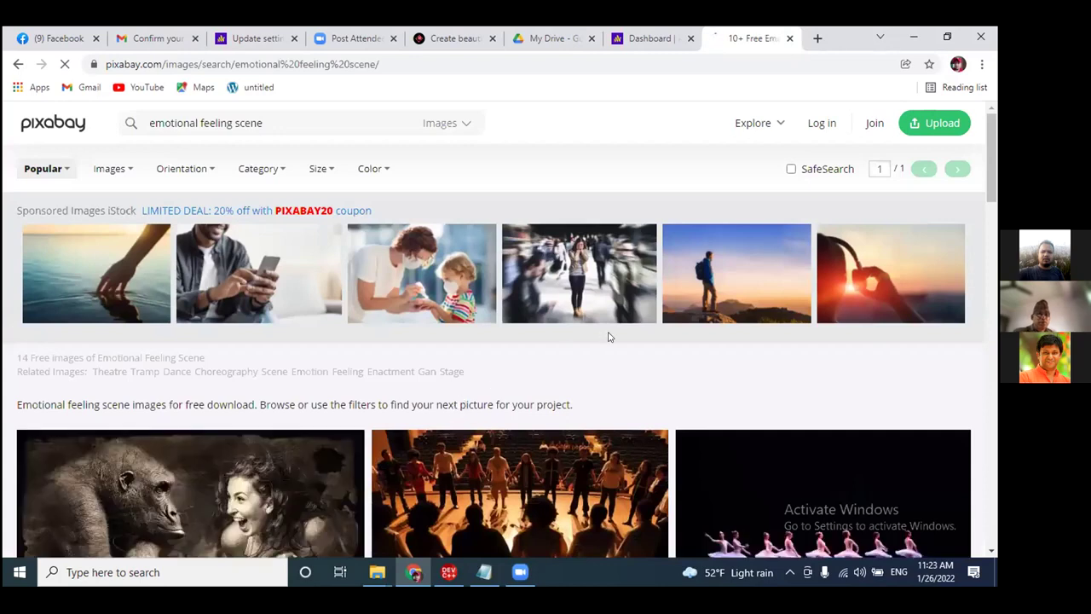
scroll(634, 336, down, 1)
scroll(634, 336, down, 2)
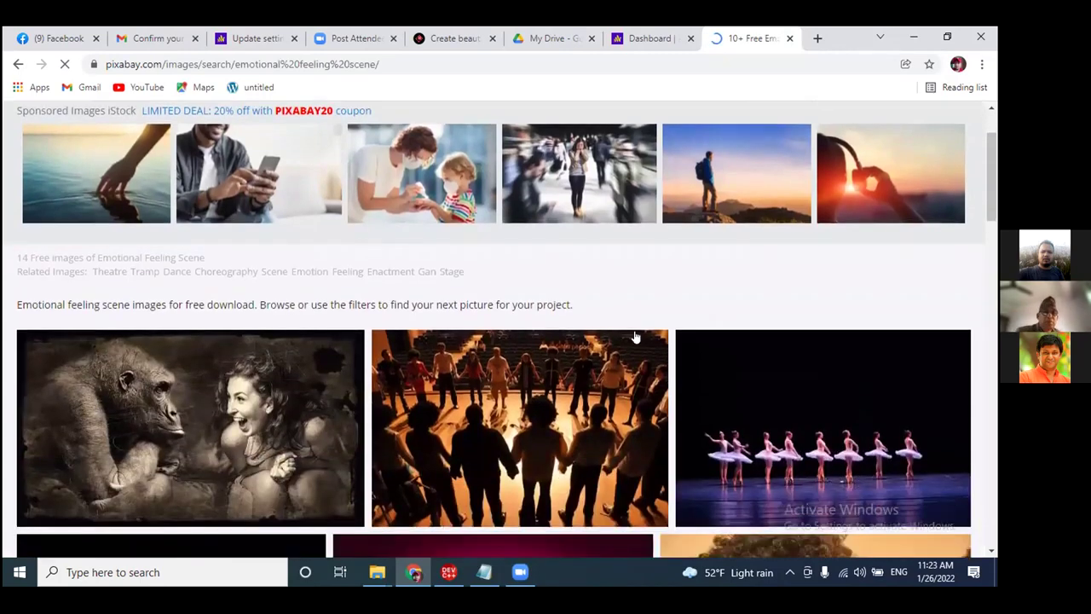
scroll(630, 338, down, 1)
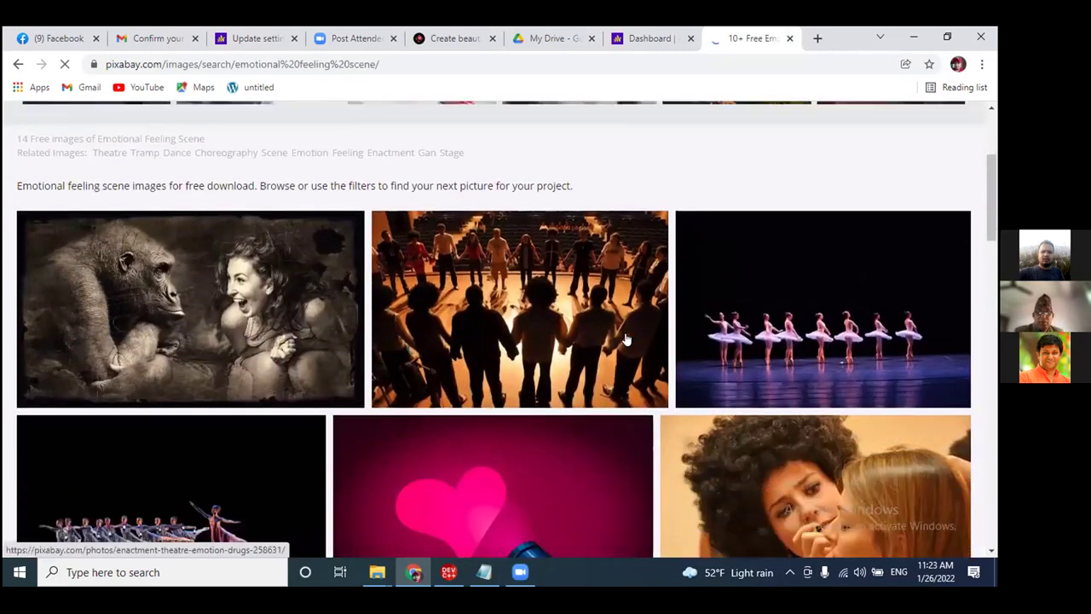
scroll(624, 339, down, 2)
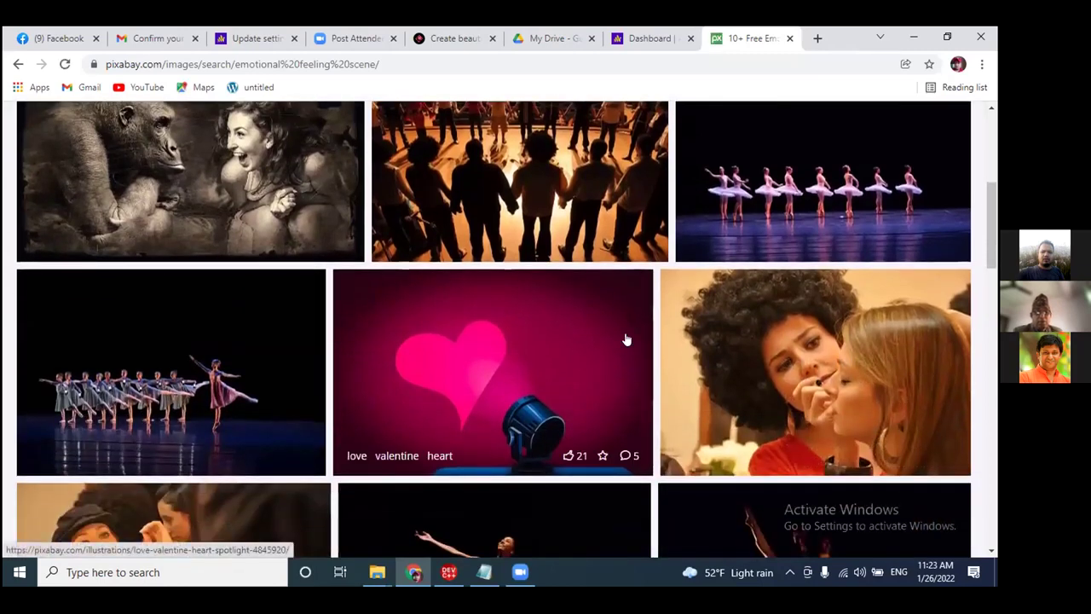
scroll(625, 339, down, 5)
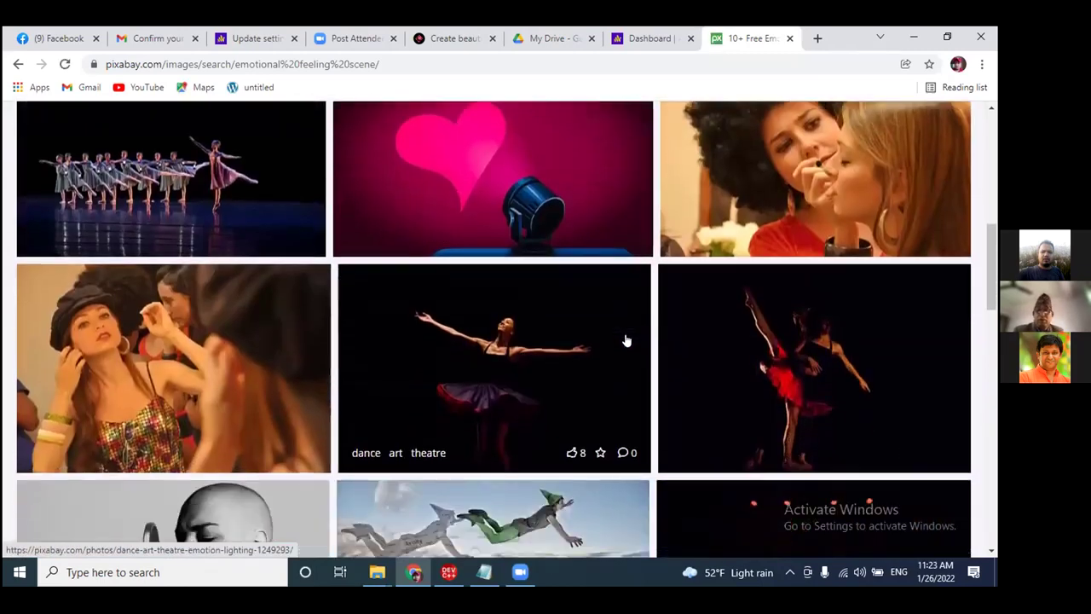
scroll(625, 339, down, 3)
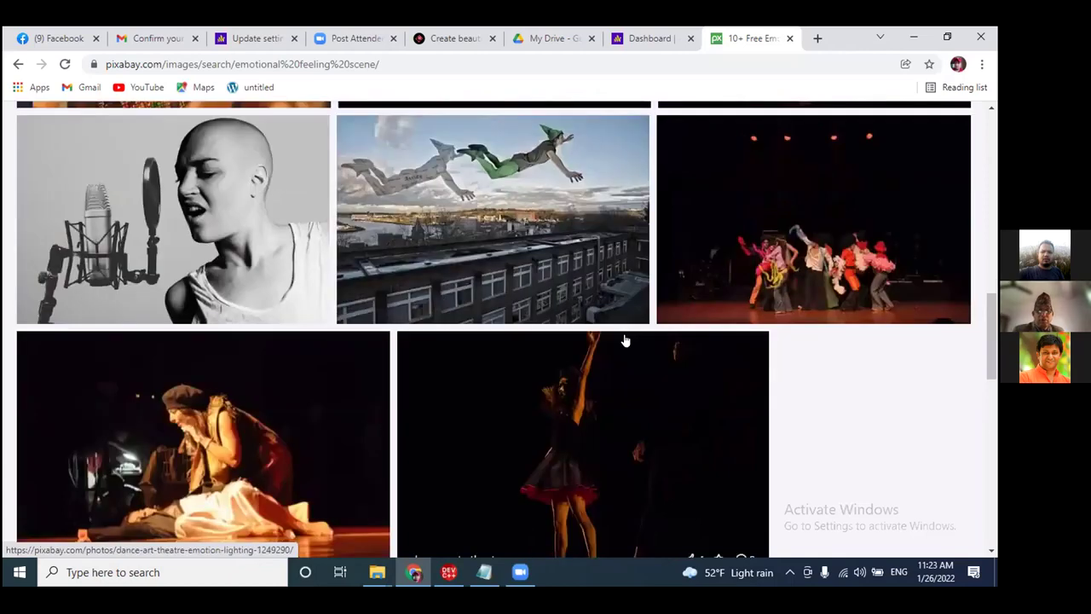
scroll(625, 339, up, 11)
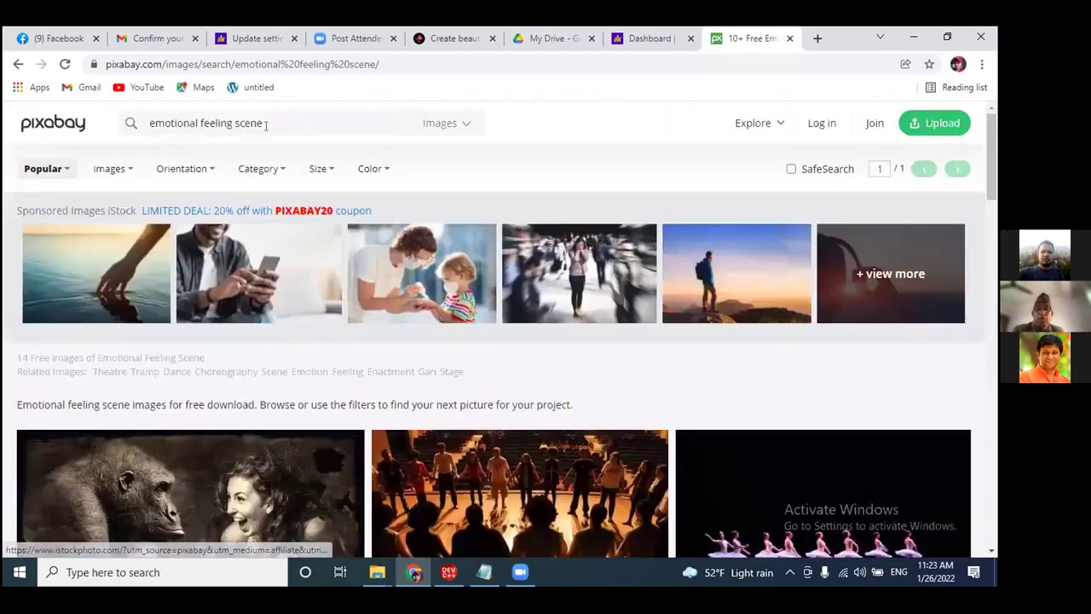
Replace the image search with "emotions".
drag(266, 125, 155, 124)
text(motions)
key(Return)
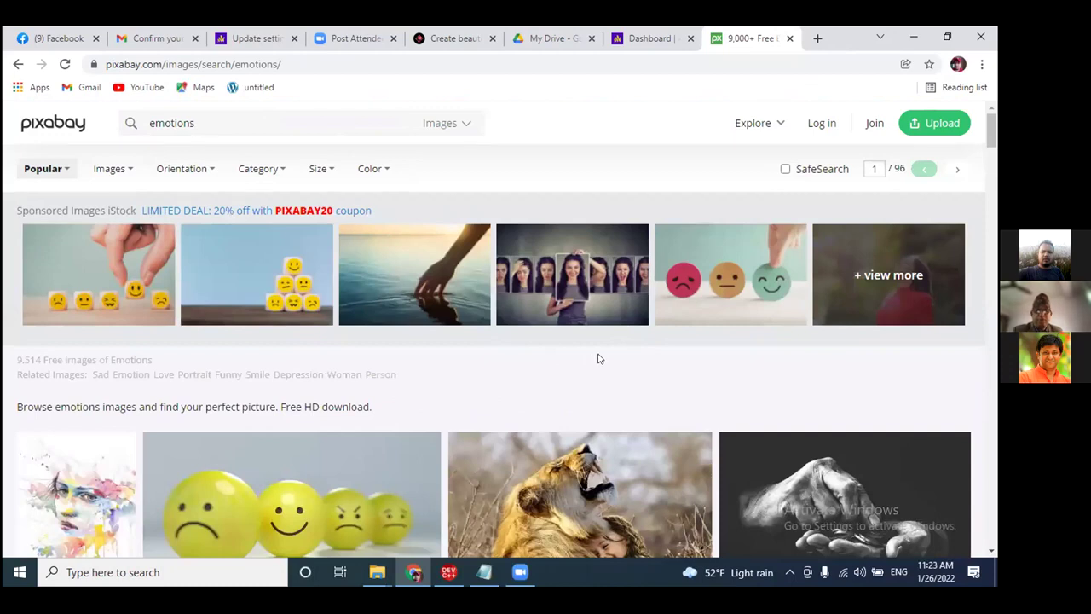
Open the photo of the four yellow emoticon balls from the emotions search results.
scroll(598, 359, down, 1)
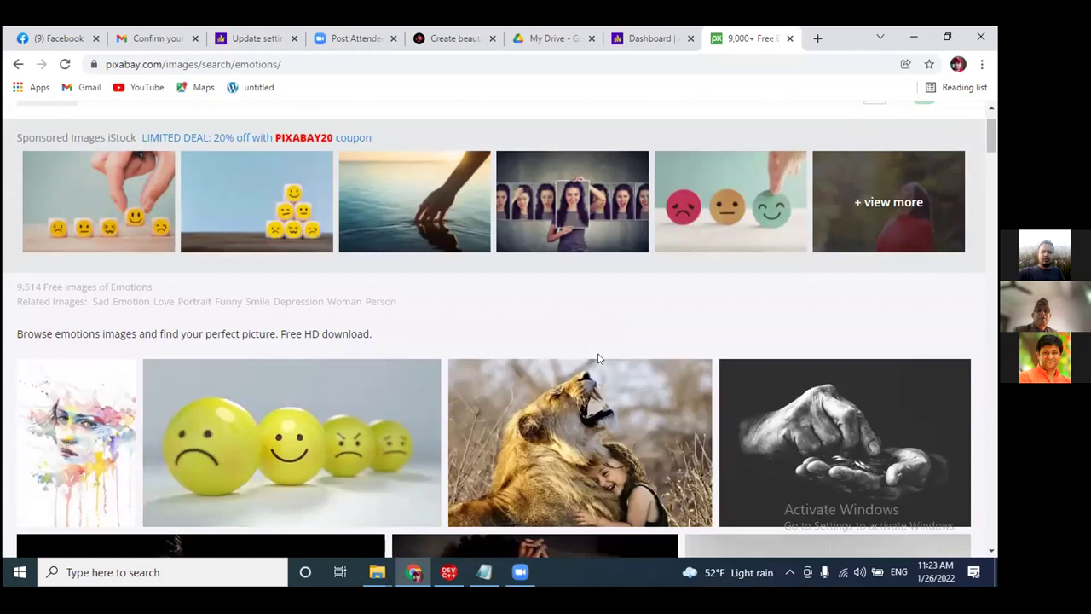
scroll(597, 358, down, 1)
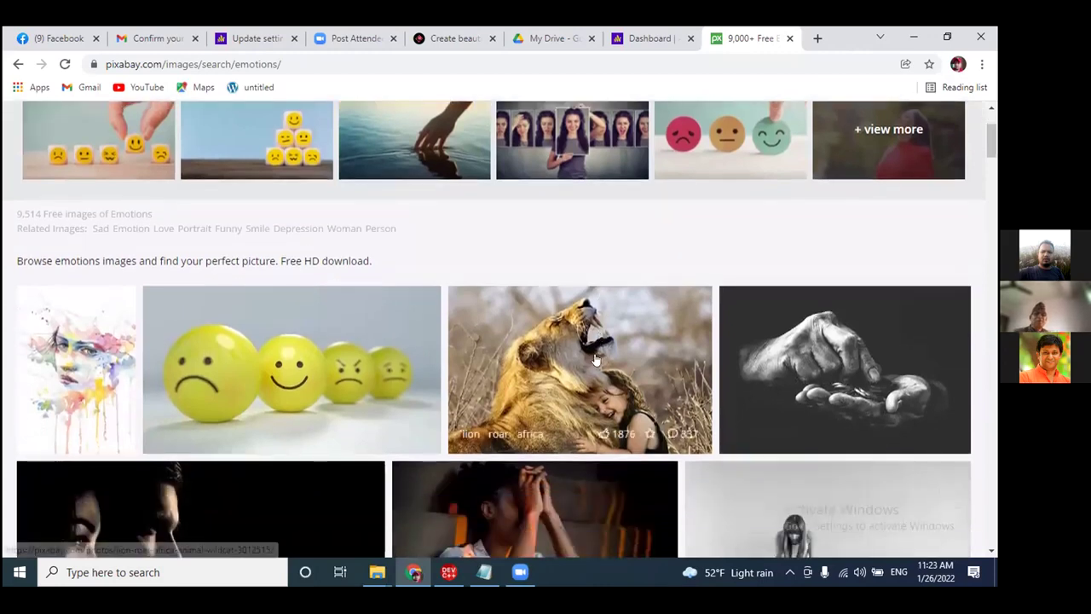
scroll(511, 358, down, 1)
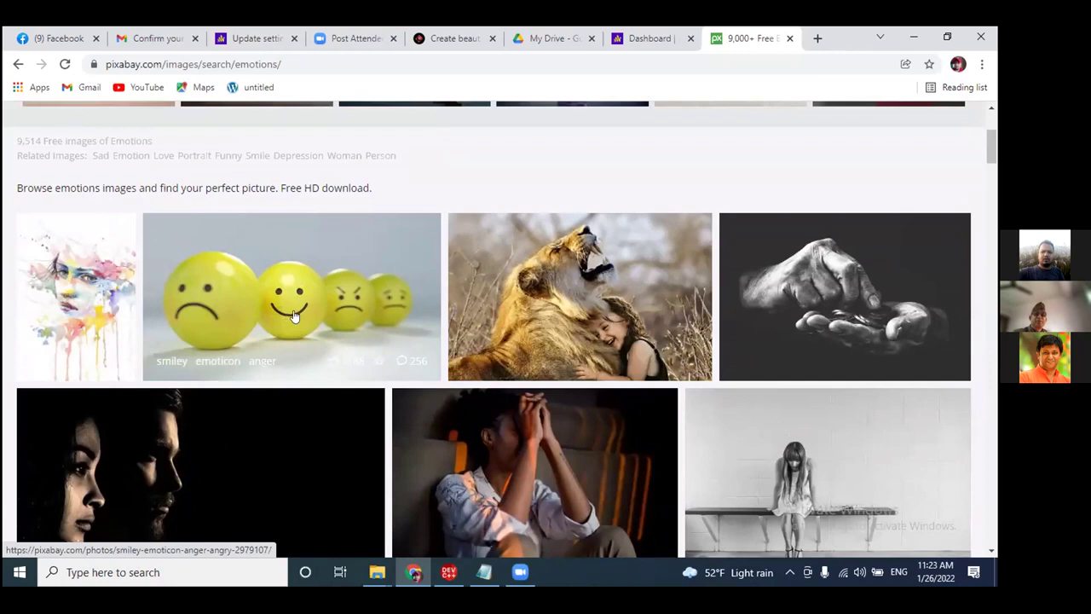
scroll(289, 315, up, 2)
click(297, 421)
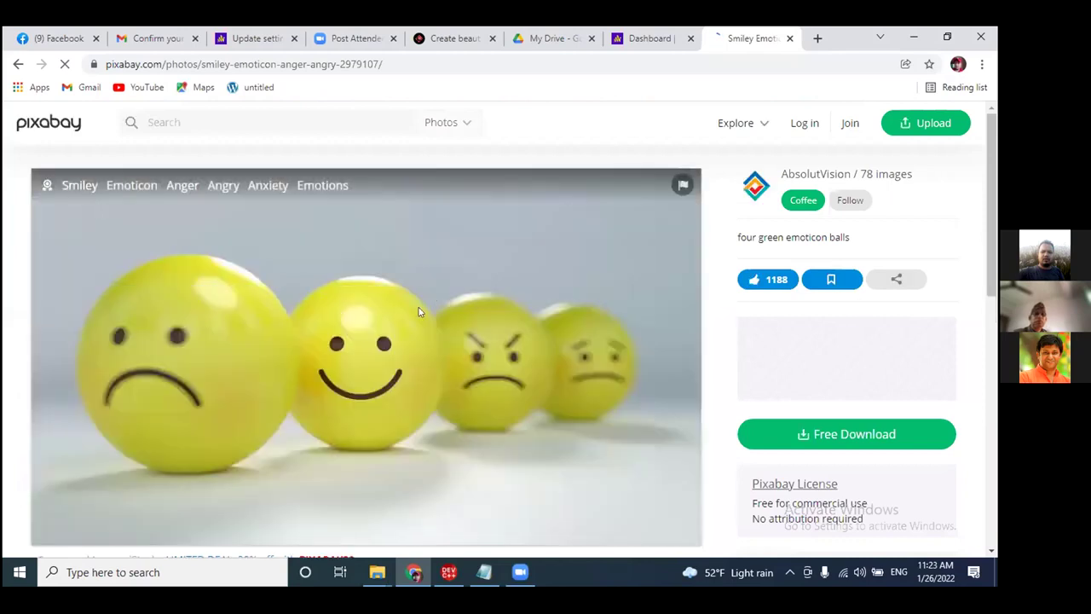
scroll(497, 347, down, 1)
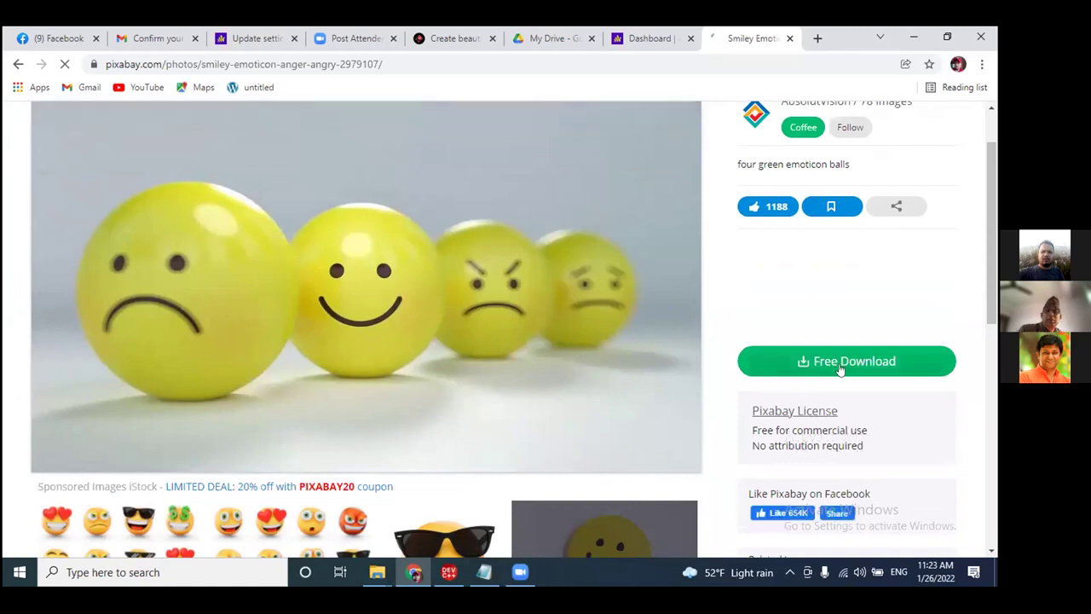
right_click(310, 294)
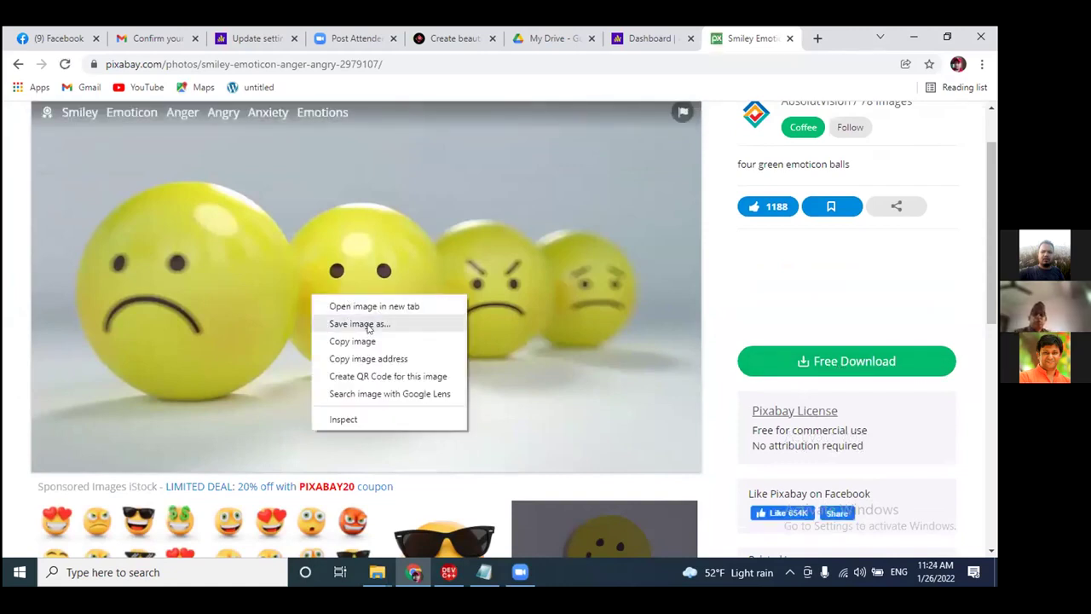
click(359, 324)
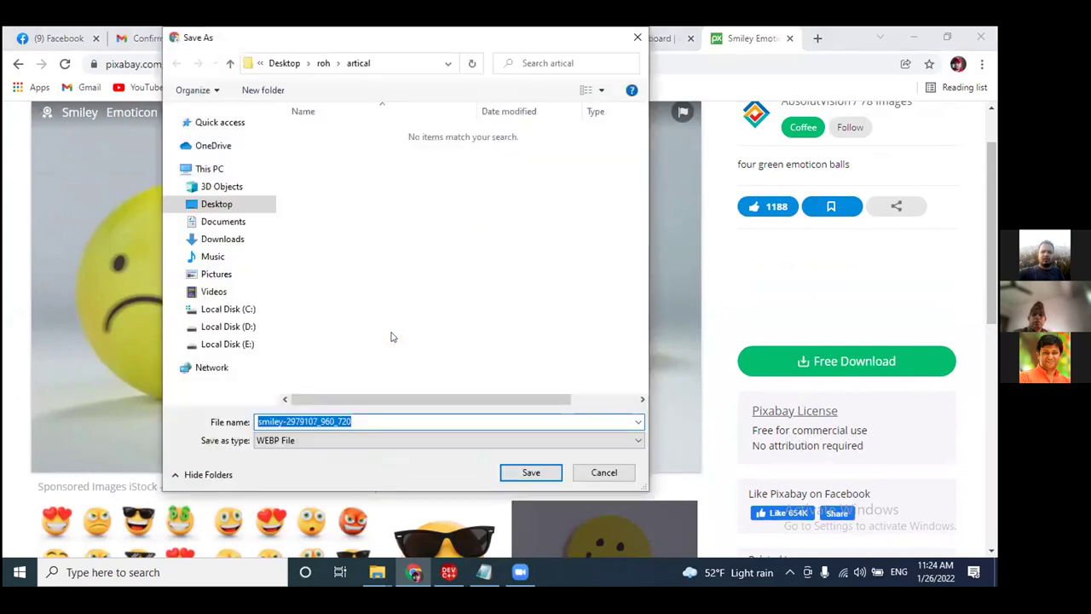
text(smiley)
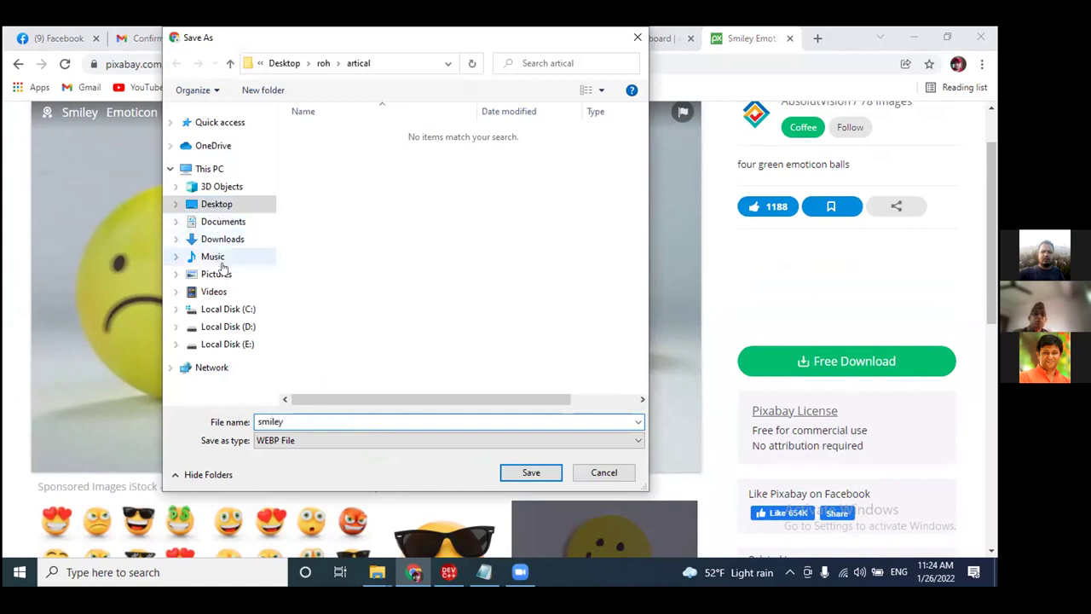
click(297, 441)
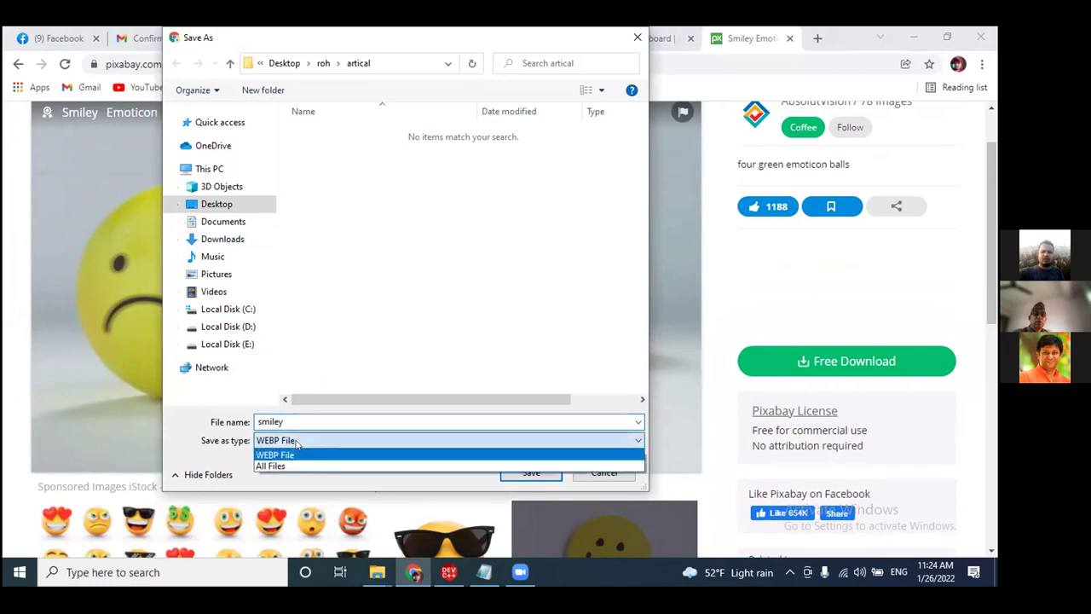
click(289, 456)
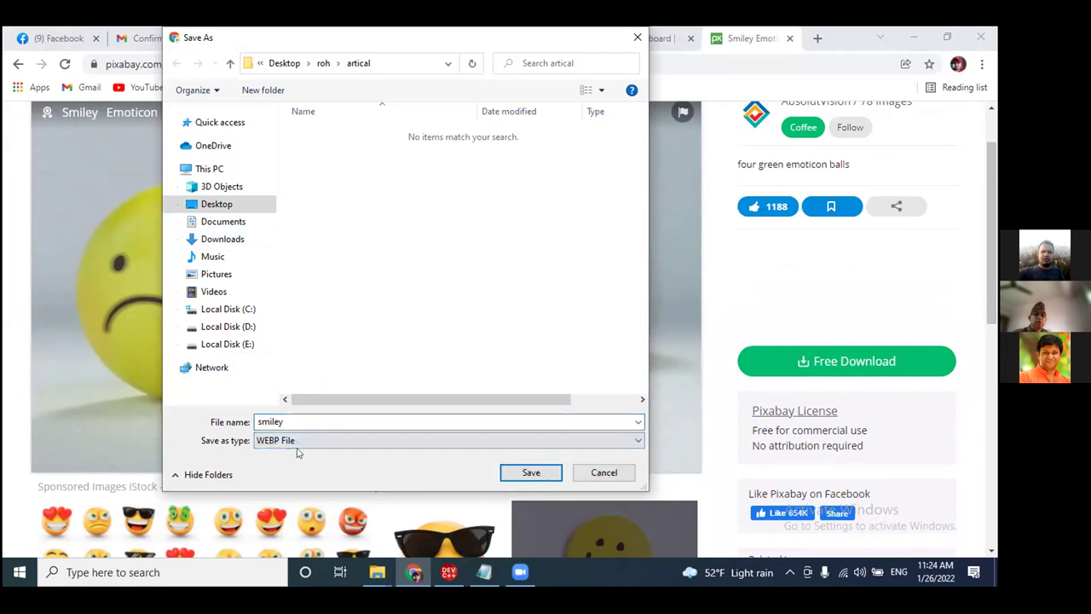
click(296, 421)
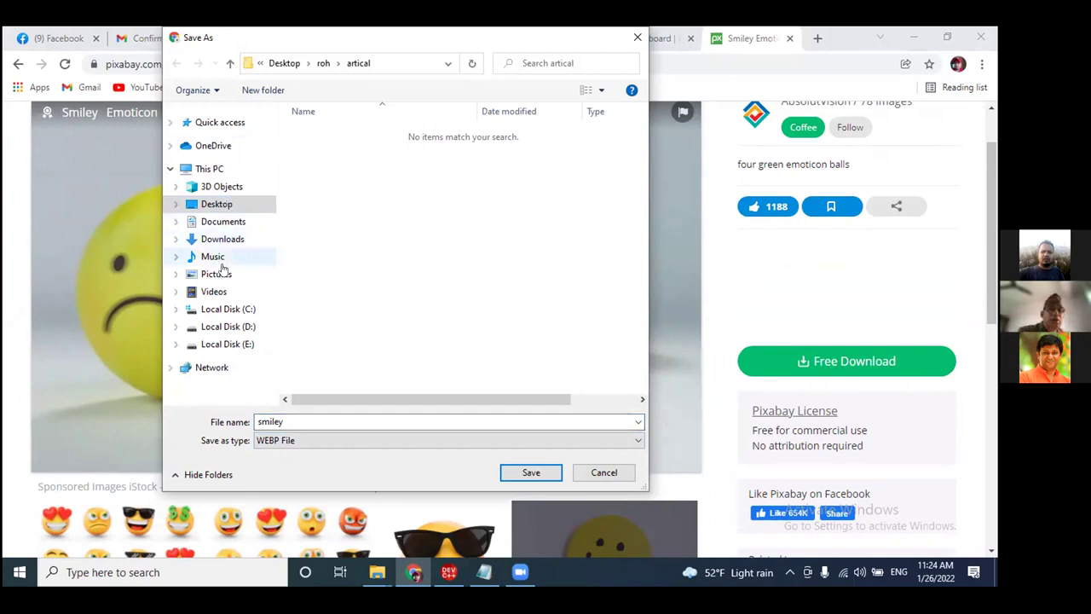
click(216, 274)
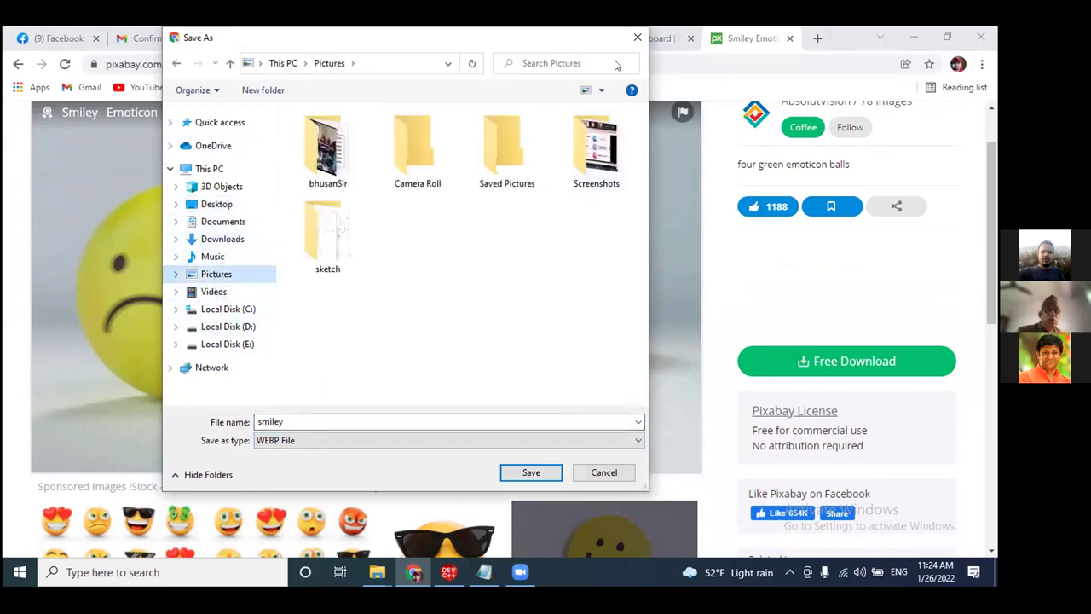
click(637, 38)
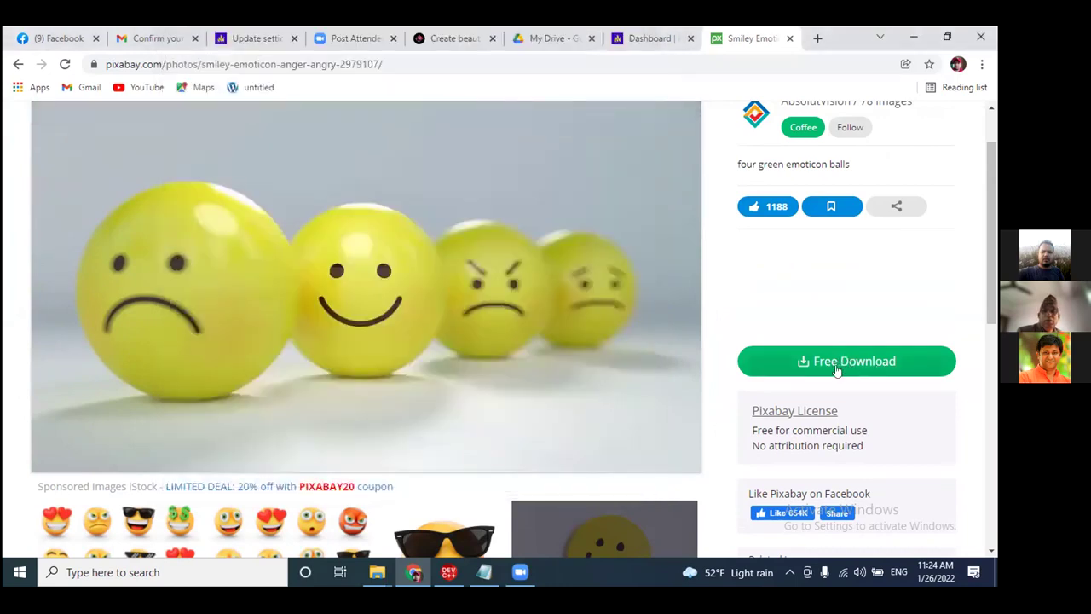
Download the emoticon balls photo as a 640×359 JPG.
click(837, 369)
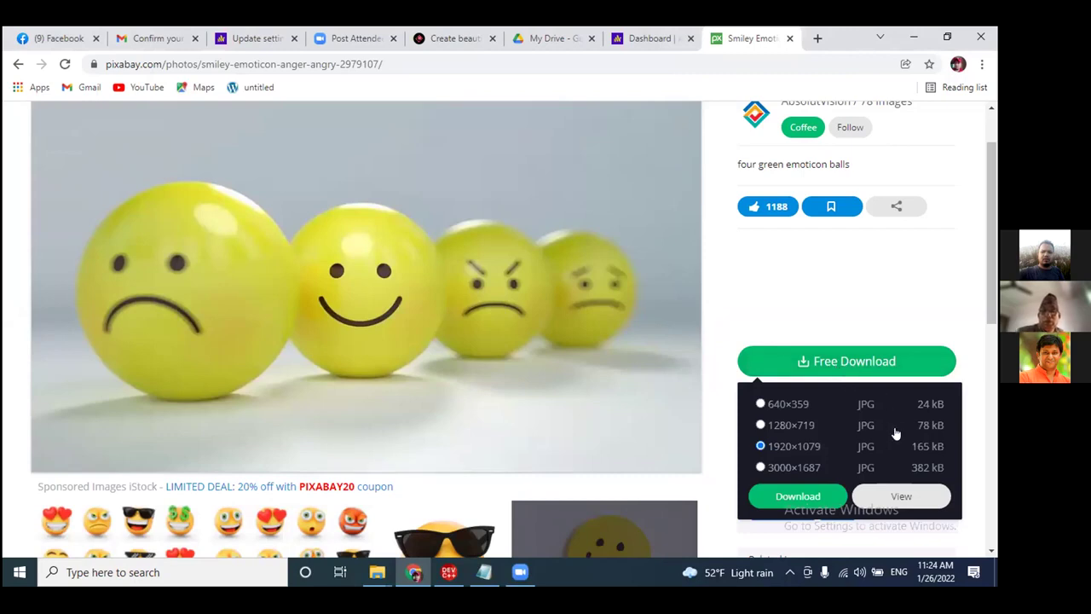
scroll(904, 432, down, 1)
scroll(904, 432, down, 1)
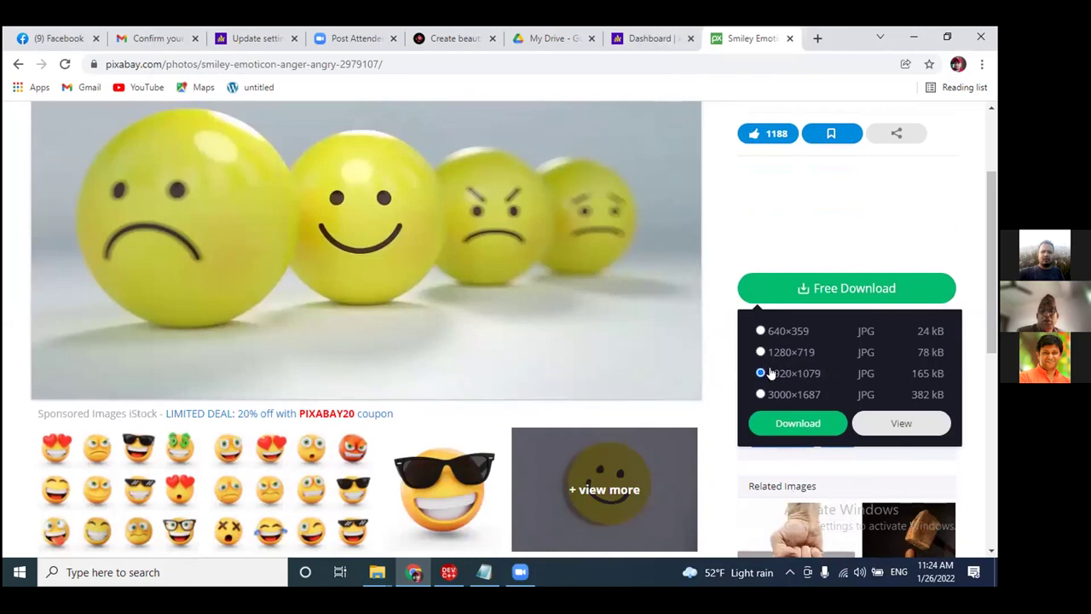
click(761, 330)
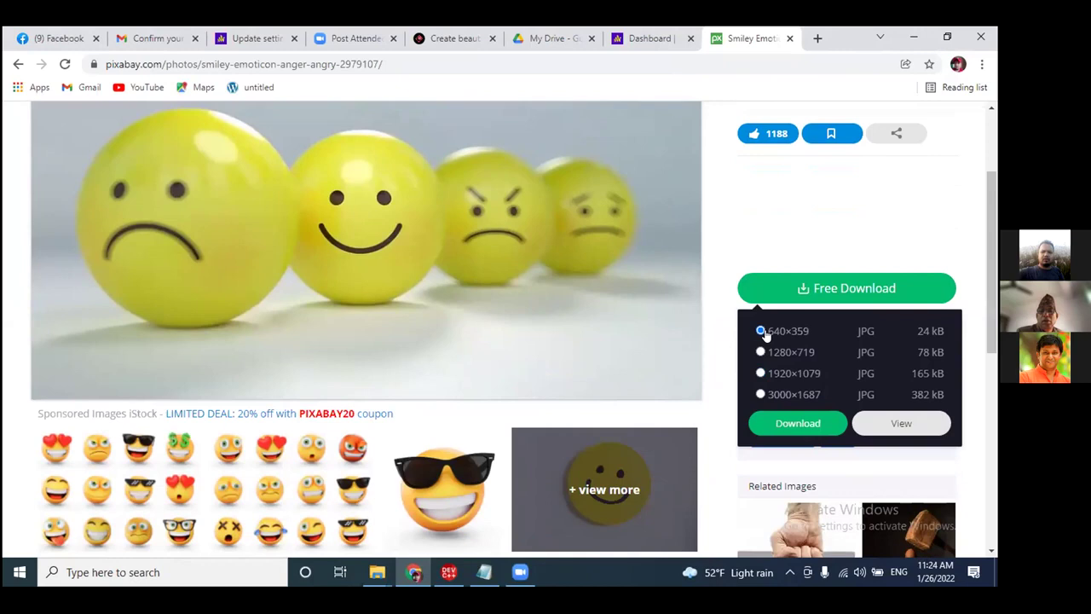
click(797, 424)
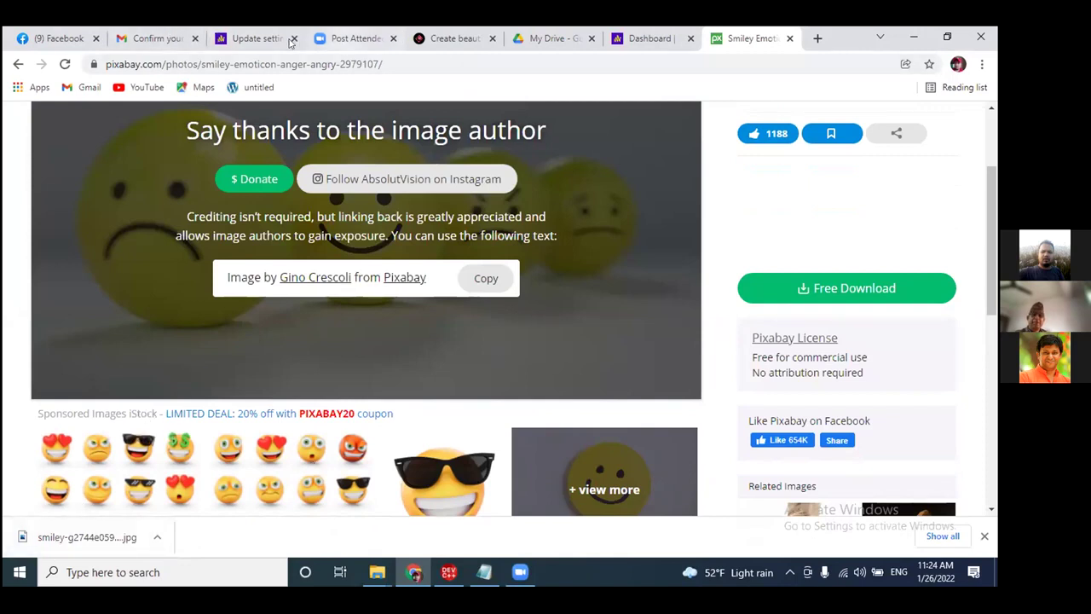
Switch back to the Anchor podcast settings and open the options for updating the podcast cover art.
click(252, 39)
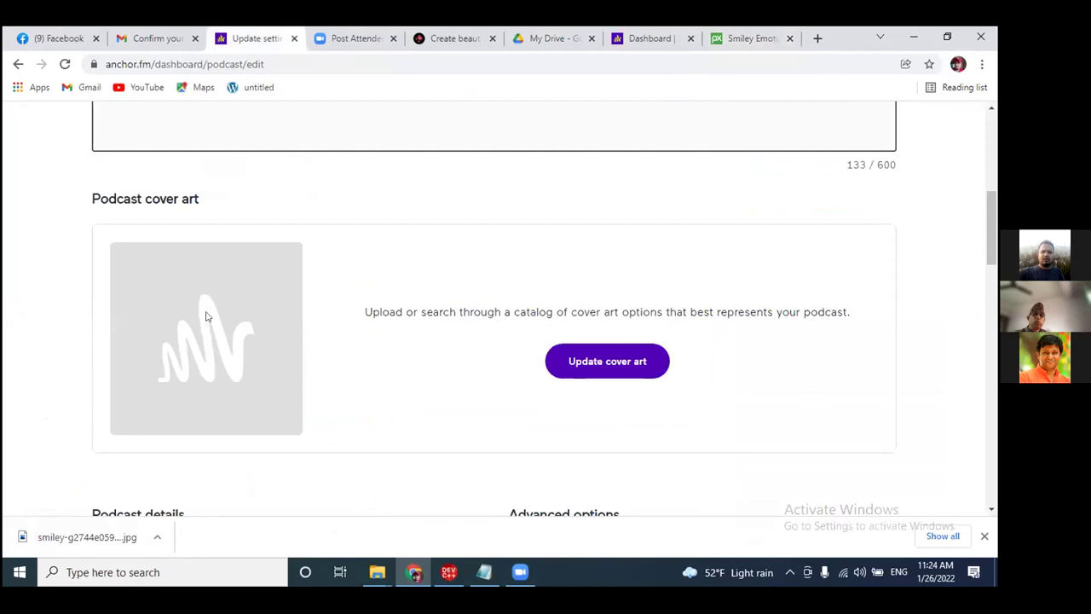
scroll(329, 360, up, 3)
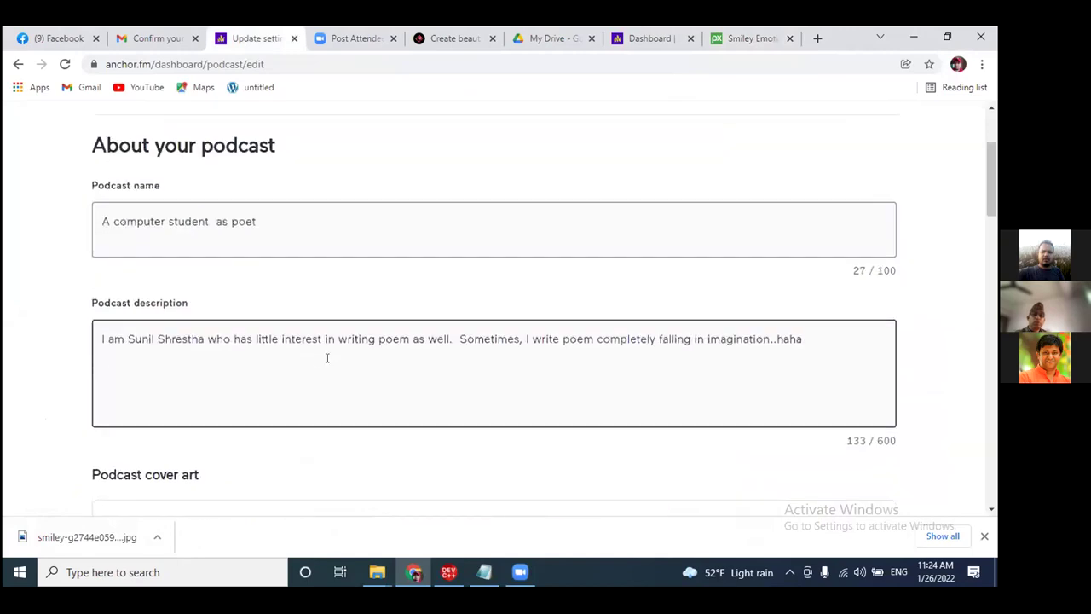
scroll(326, 357, down, 5)
scroll(469, 340, up, 2)
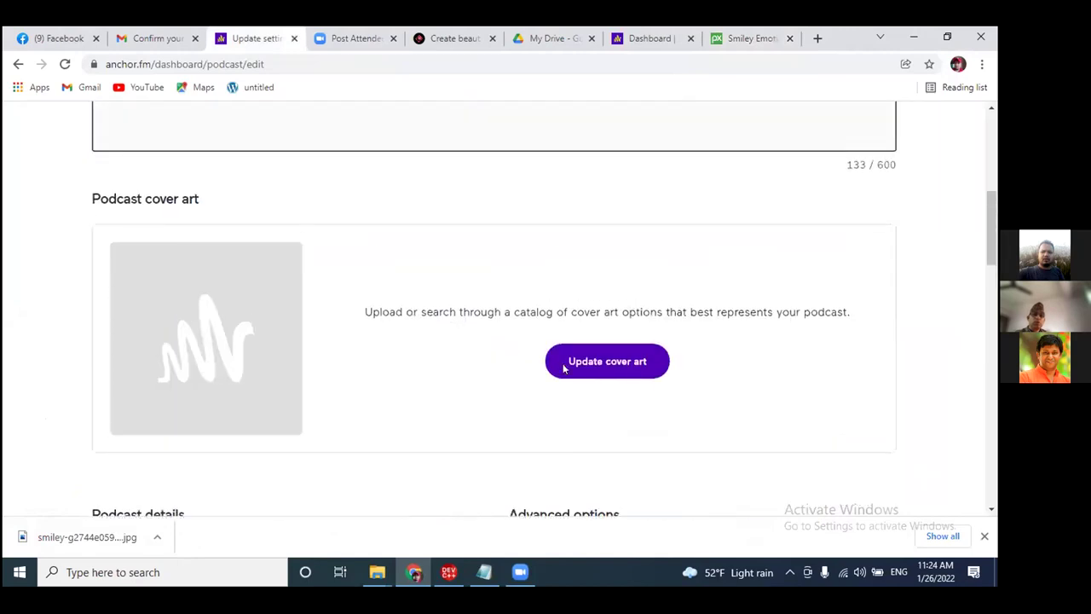
click(609, 362)
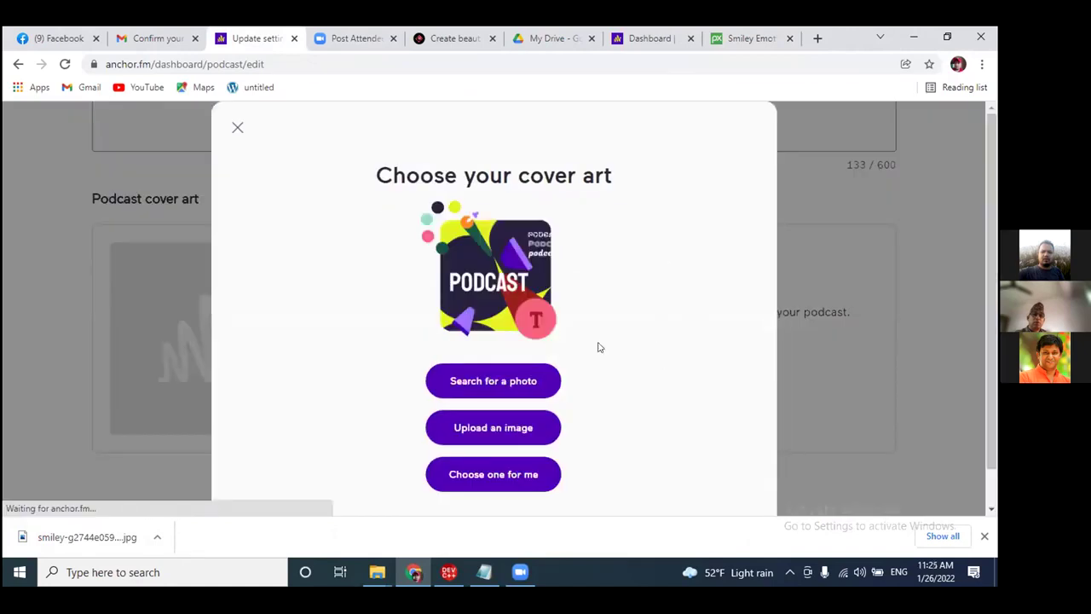
Choose to search for a cover art photo and enter "emotion" as the Unsplash search term.
click(489, 382)
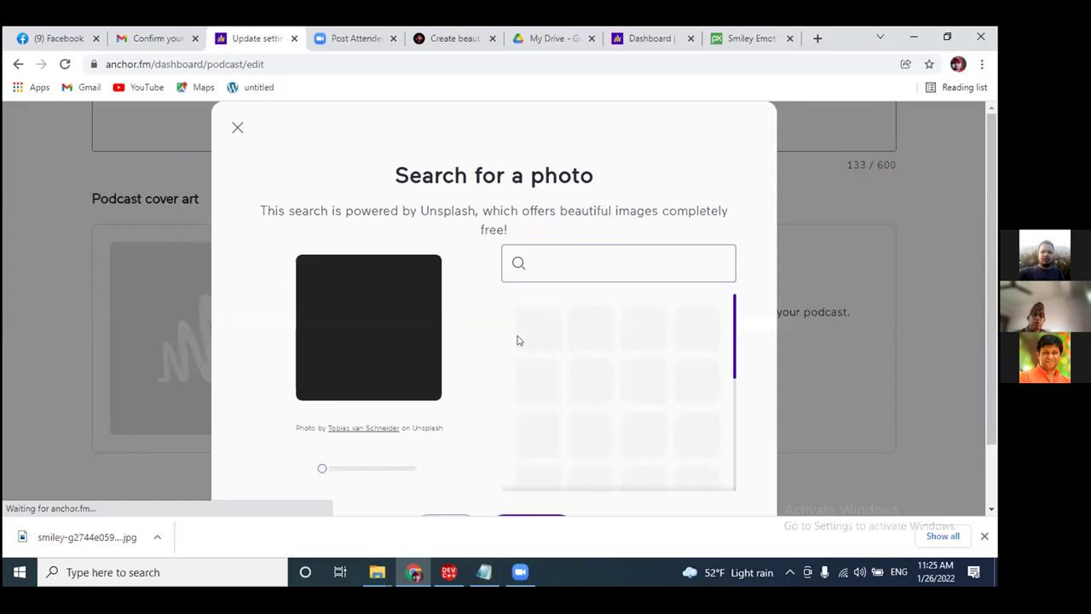
scroll(511, 354, down, 1)
scroll(512, 354, up, 1)
click(530, 256)
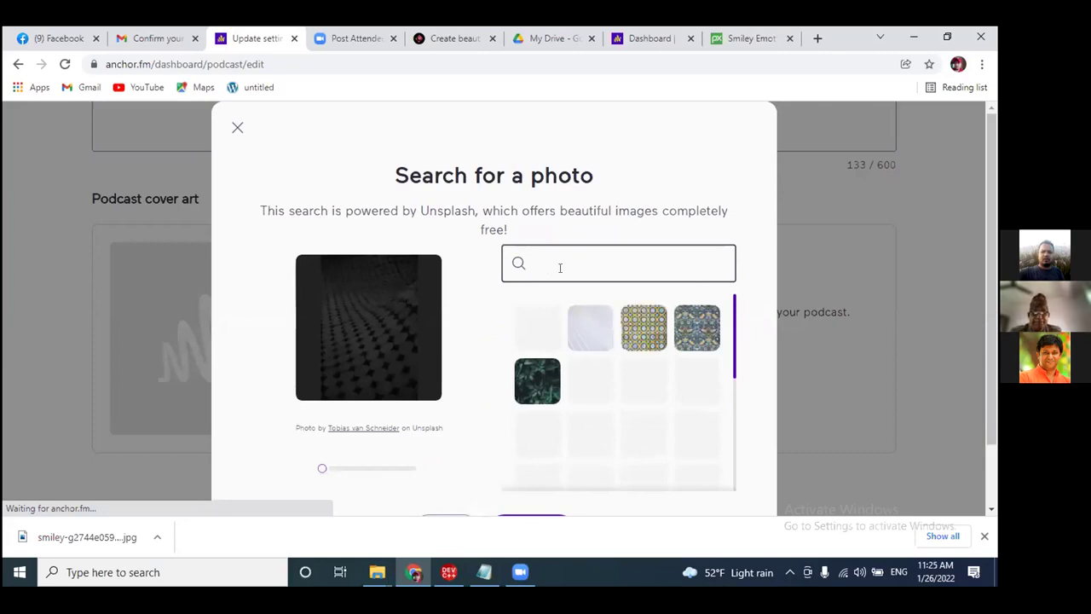
text(emotion)
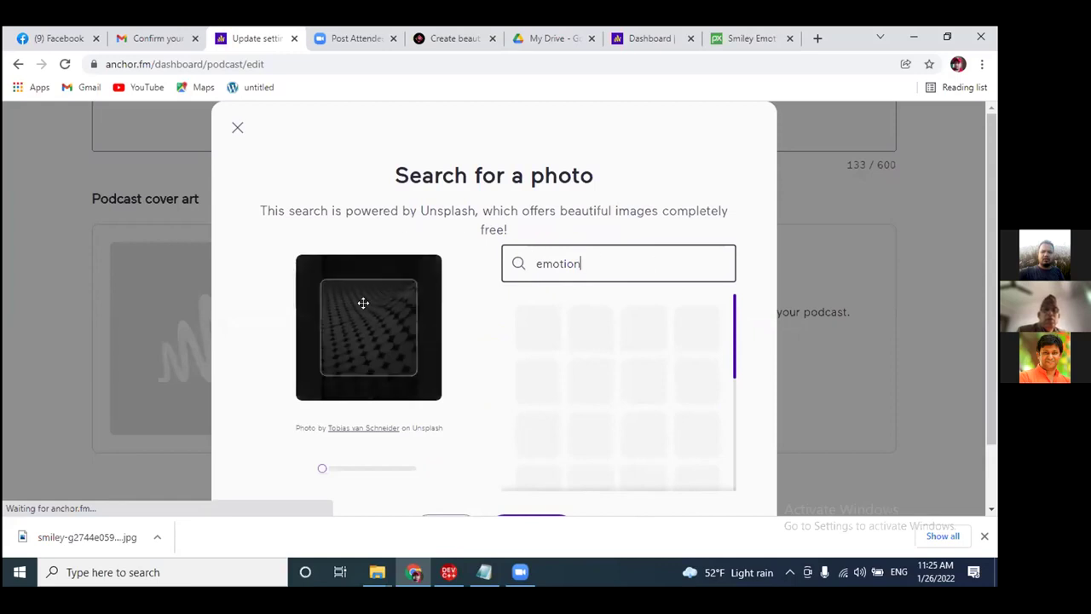
Go back to the cover art choices and reopen the photo search to reload the "emotion" results.
scroll(597, 264, down, 1)
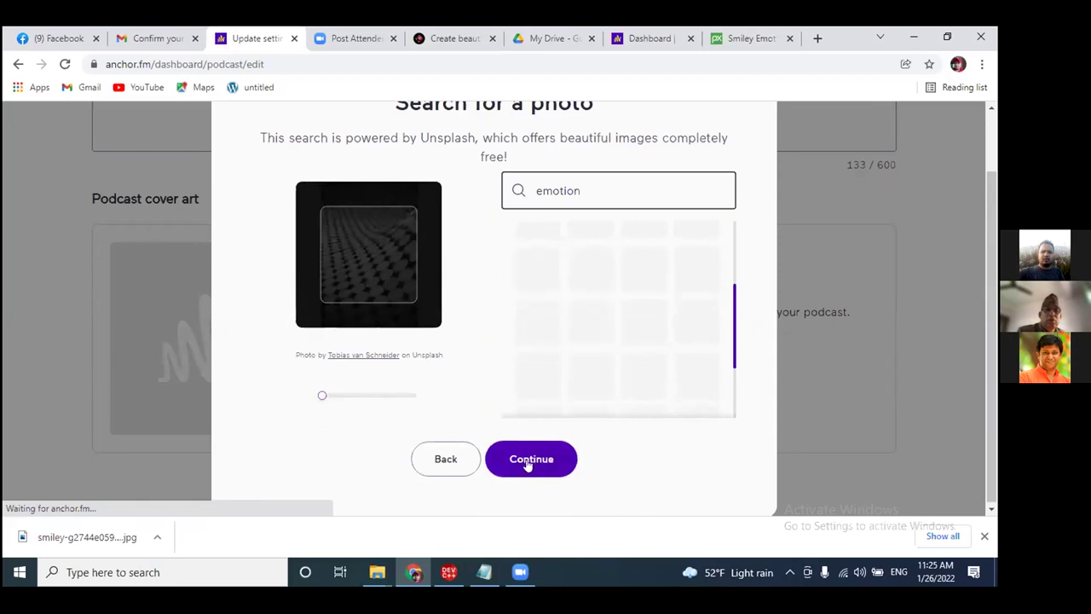
click(445, 460)
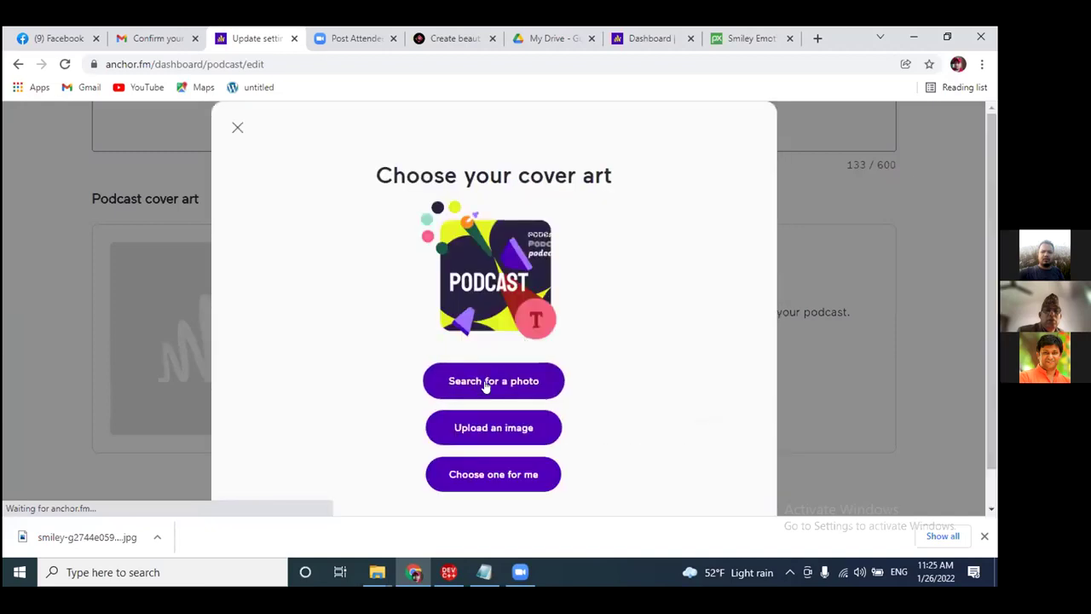
click(494, 345)
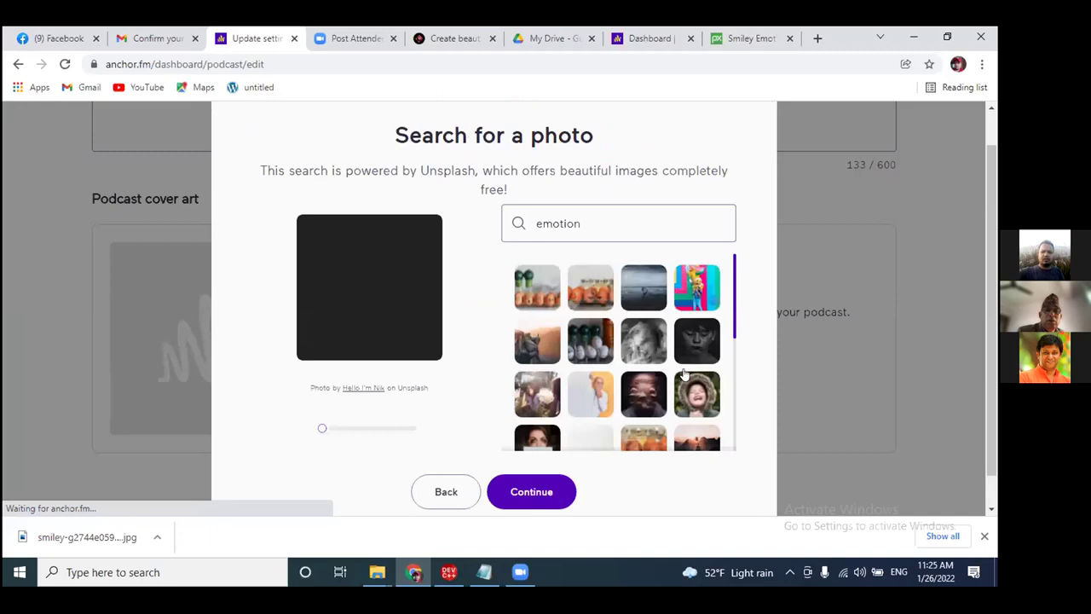
Browse the "emotion" photos and select the close-up of an eye above a white cloth as cover art.
scroll(635, 335, down, 3)
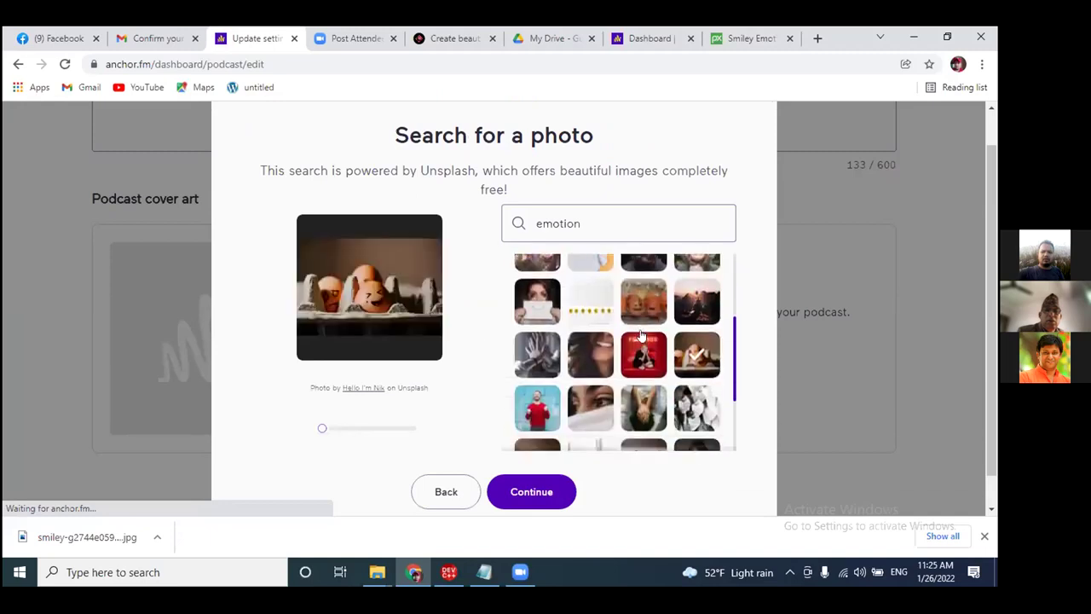
scroll(641, 335, down, 4)
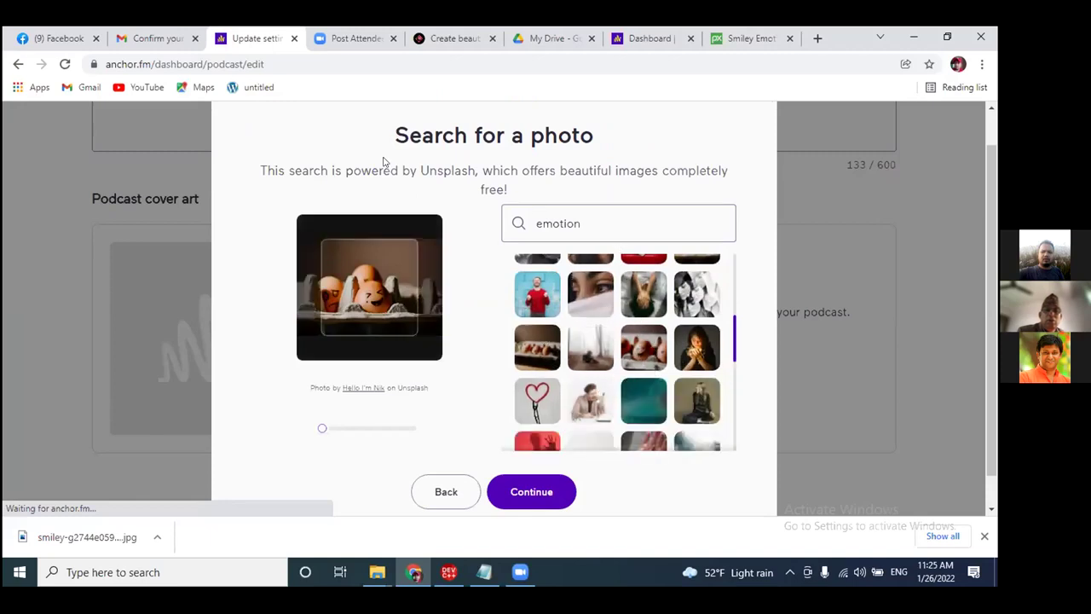
scroll(635, 335, up, 3)
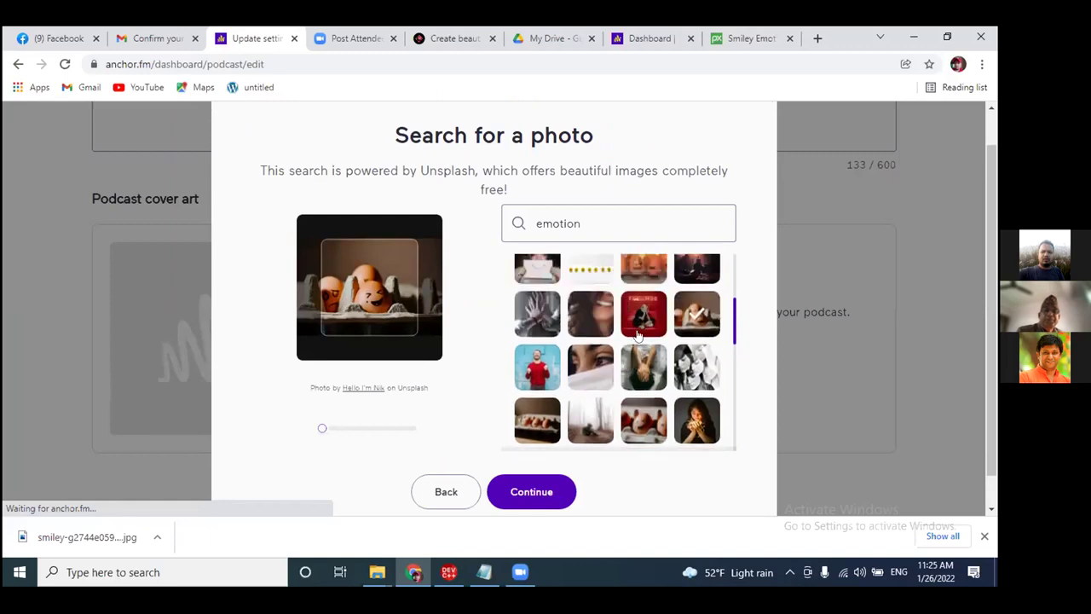
scroll(638, 335, down, 3)
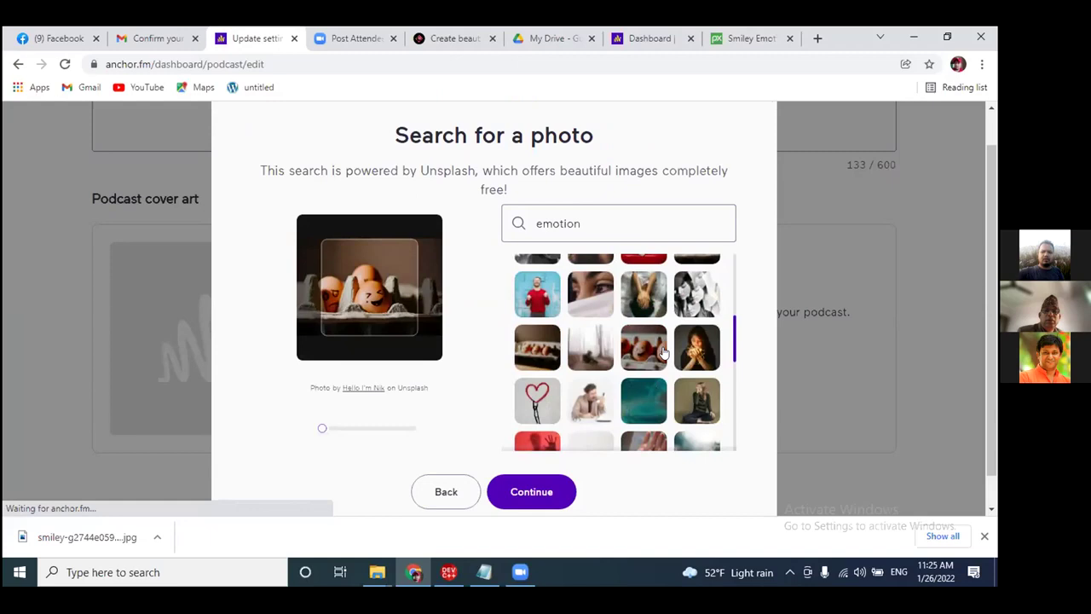
scroll(641, 349, down, 5)
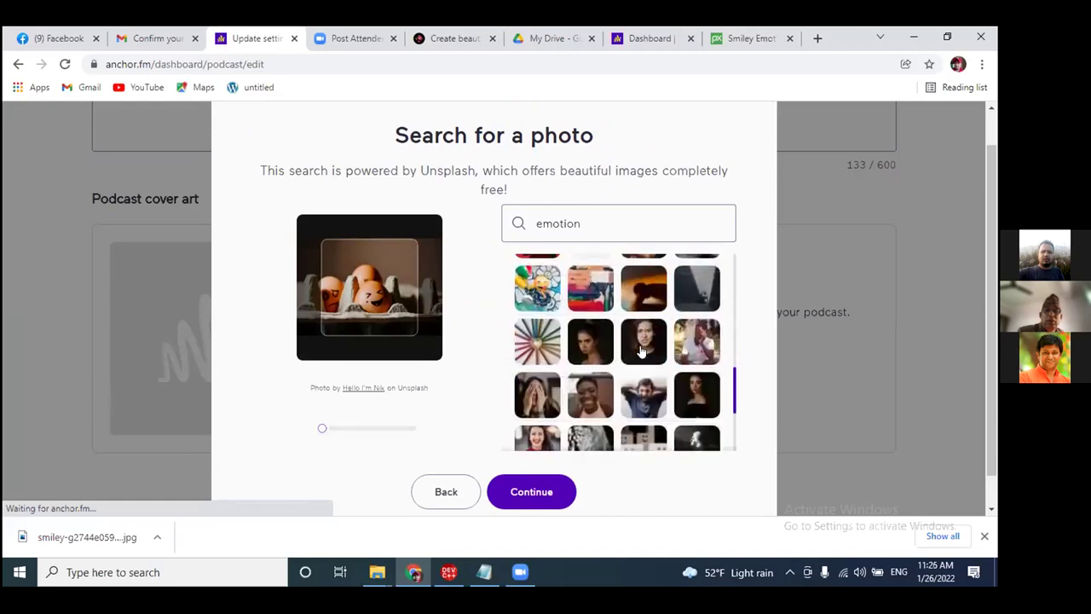
scroll(640, 350, up, 5)
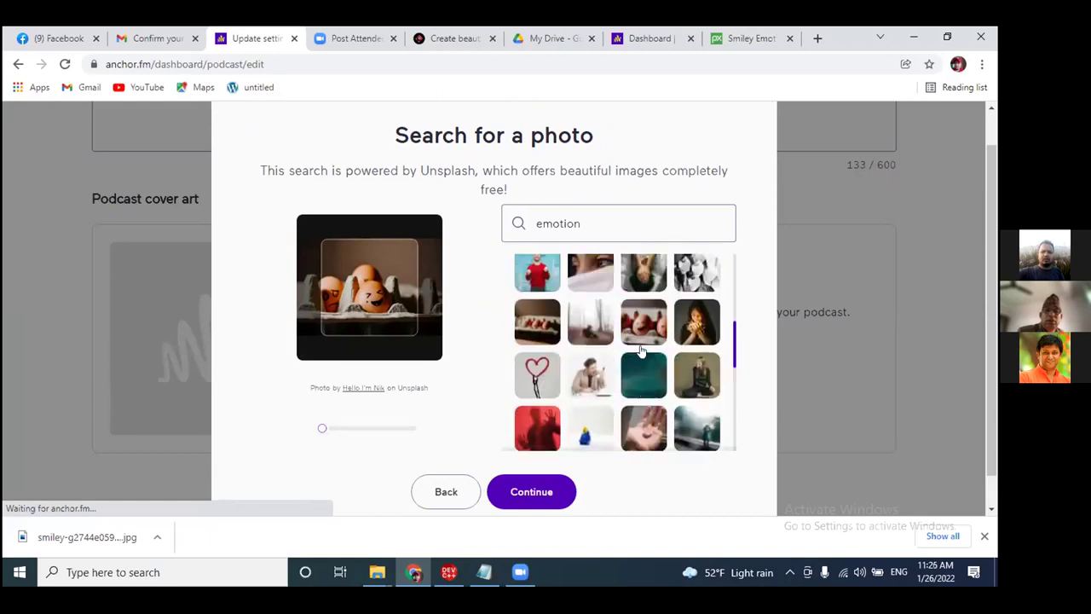
click(580, 368)
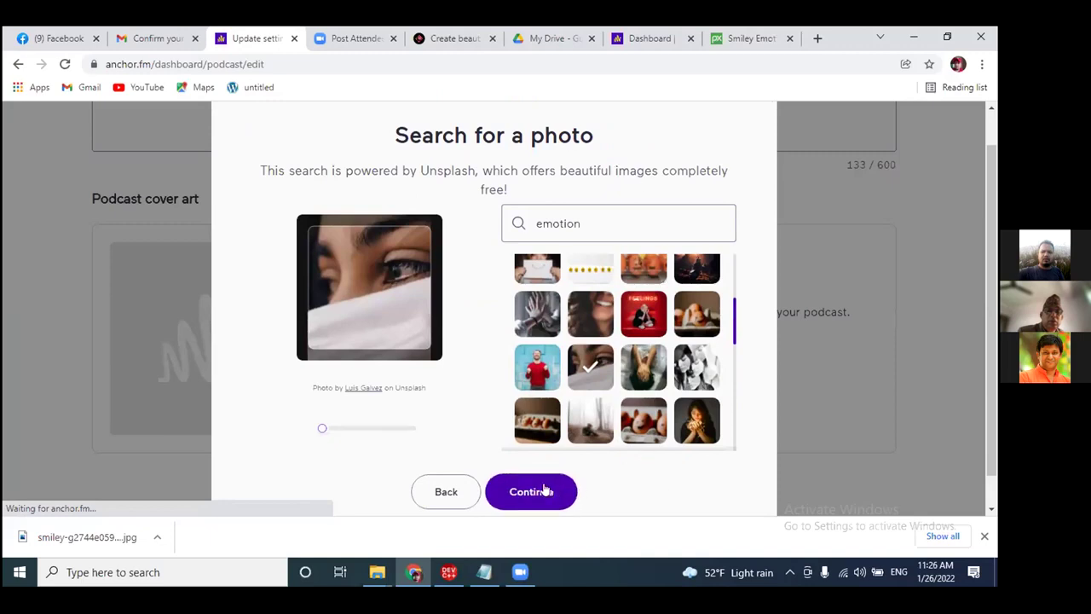
scroll(965, 360, down, 1)
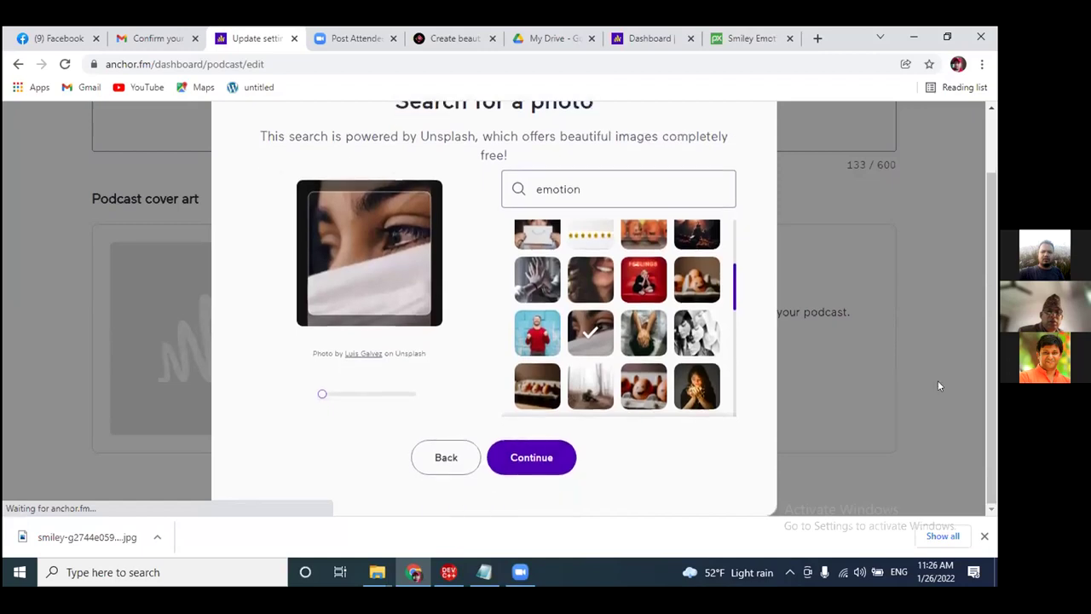
Continue with the selected eye photo to the text options, keep the title text applied, and turn off the Anchor logo on the cover art.
click(533, 463)
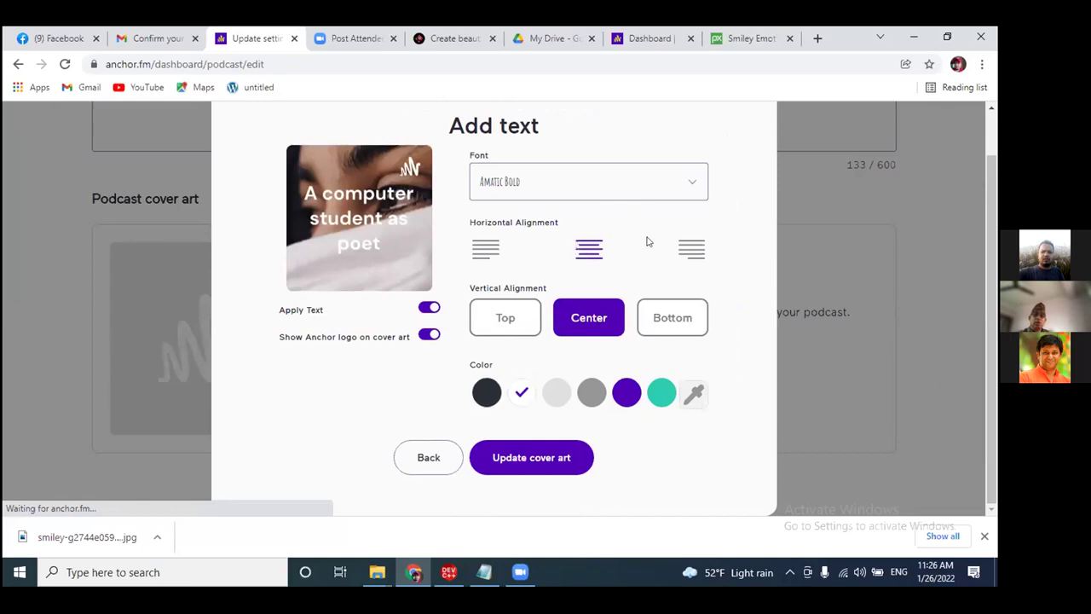
click(427, 309)
click(430, 309)
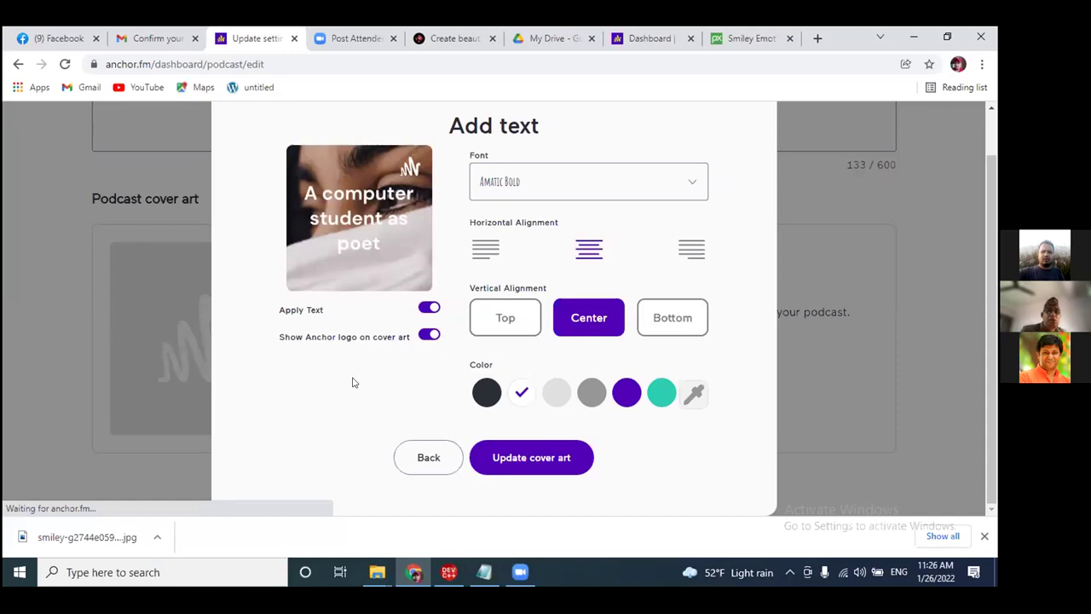
click(423, 335)
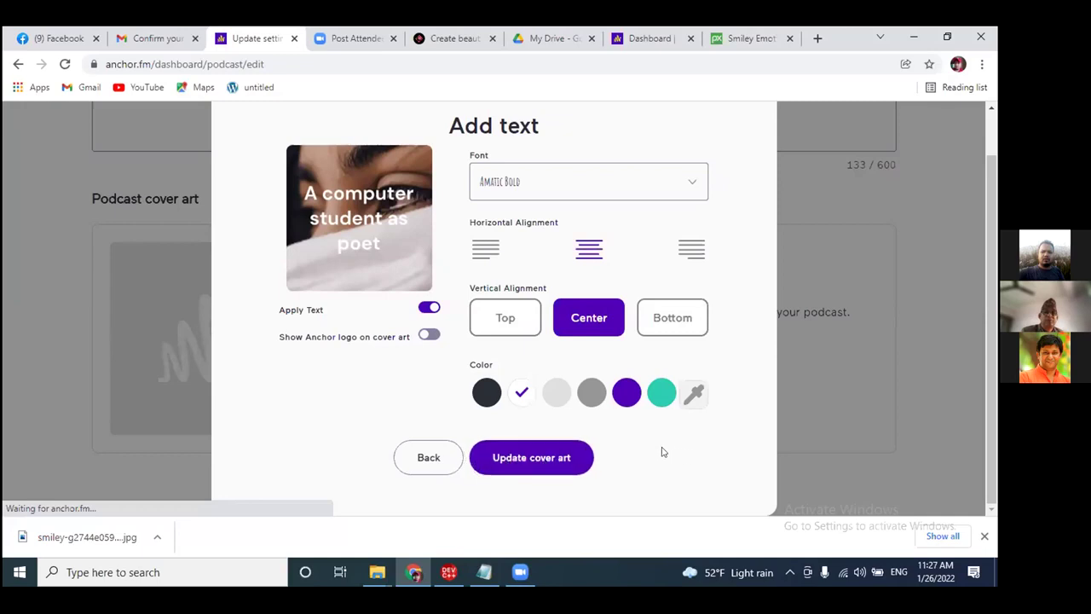
Look through the available fonts and set the cover art title text to Amatic Bold.
click(687, 187)
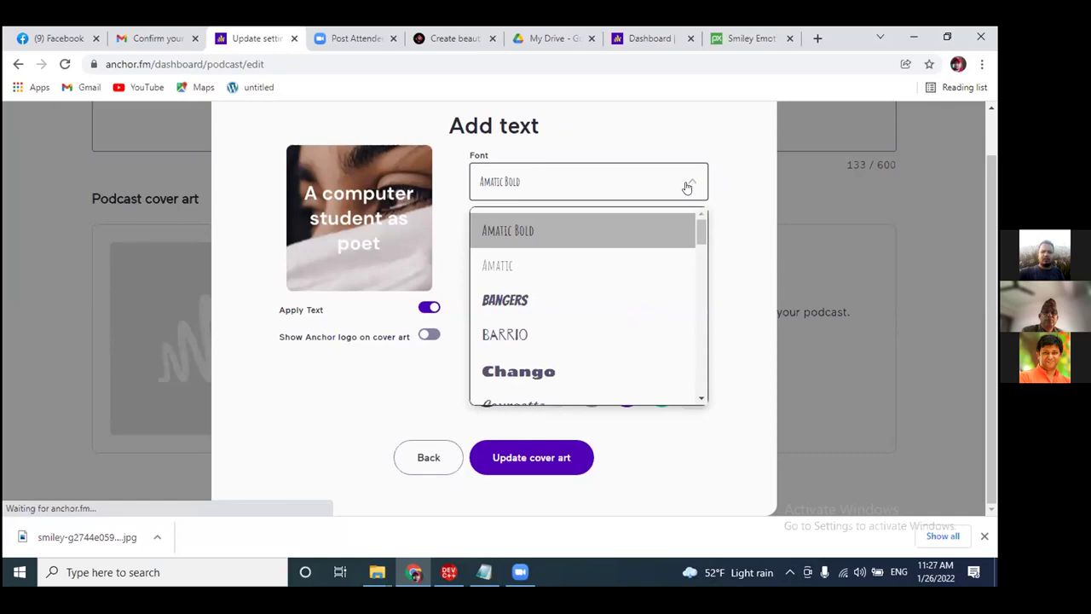
scroll(626, 302, down, 2)
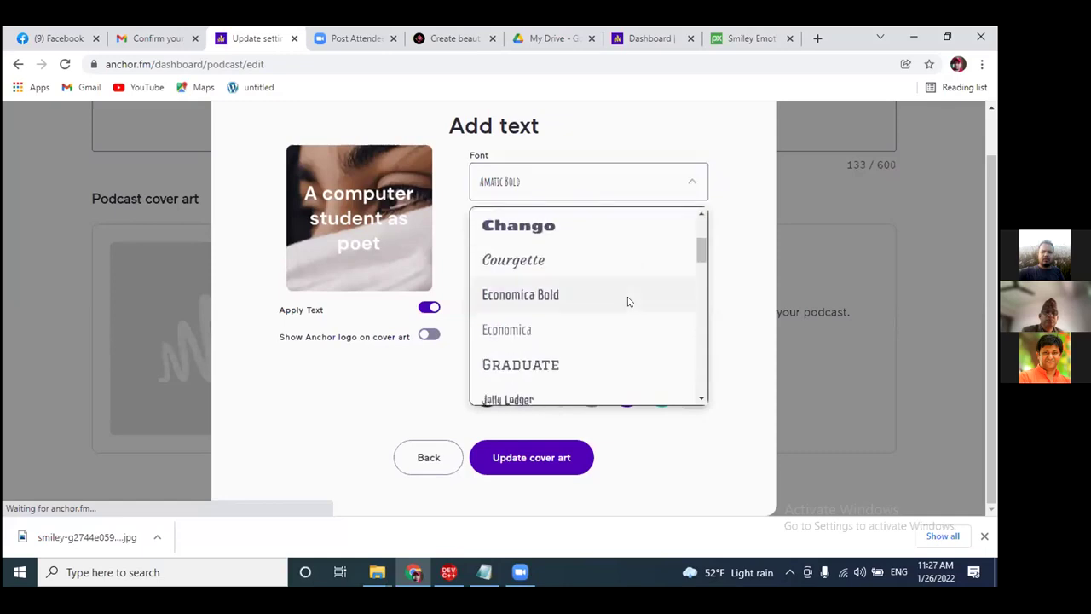
scroll(628, 301, down, 2)
scroll(632, 293, down, 2)
scroll(632, 293, down, 2)
scroll(633, 293, up, 2)
scroll(633, 293, up, 6)
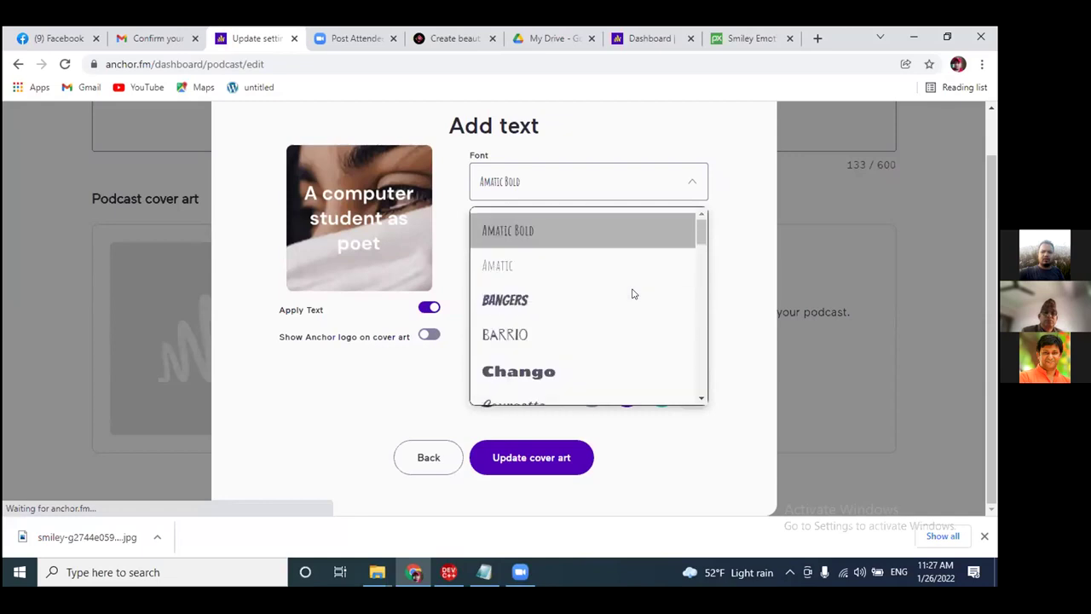
scroll(632, 293, up, 1)
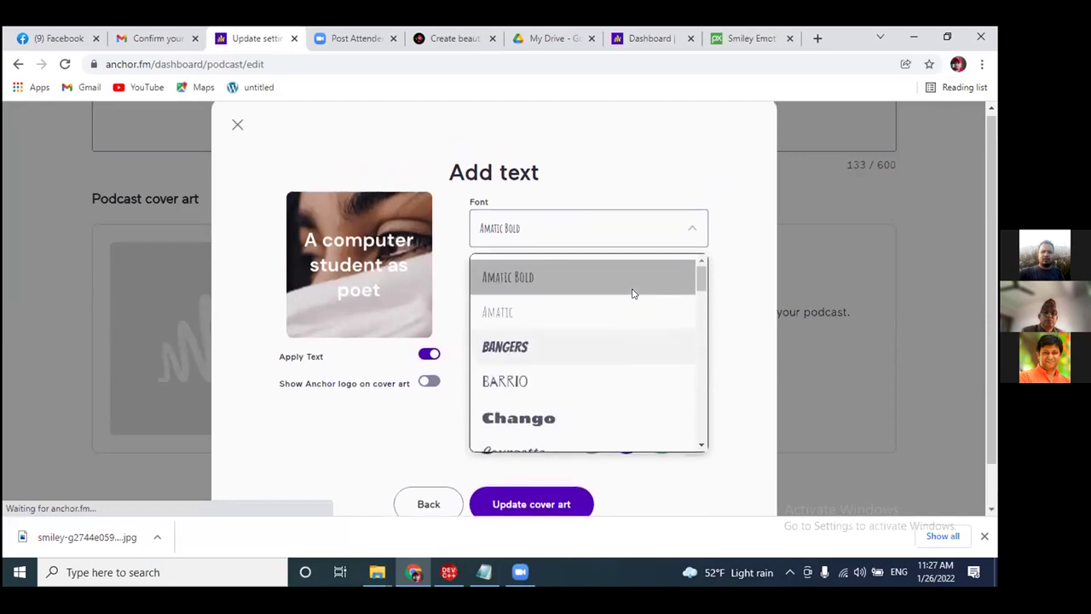
click(518, 281)
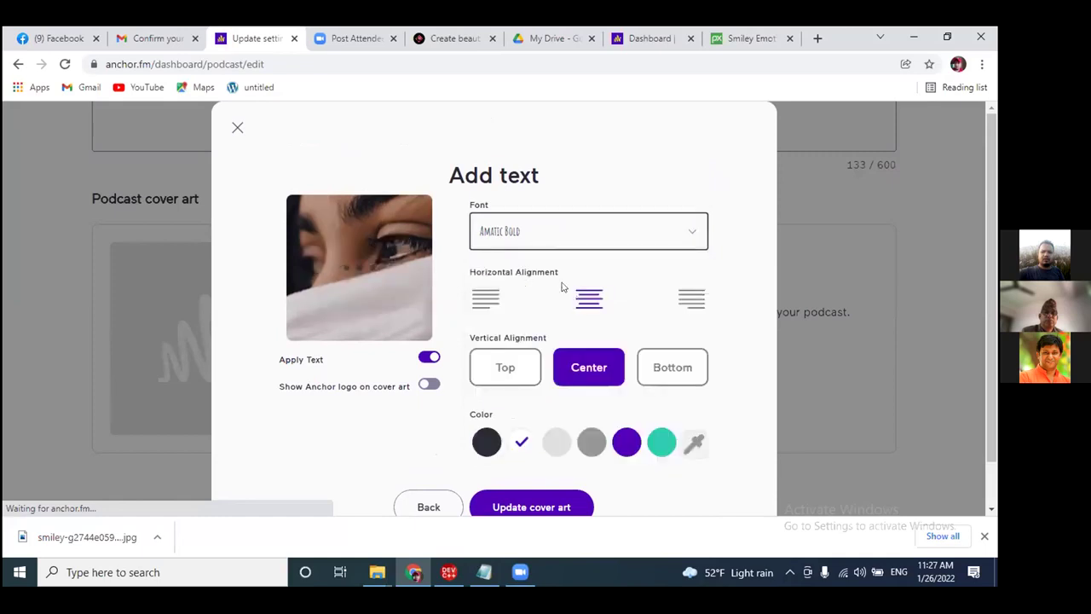
Apply the finished design as the podcast cover art and try to save the podcast settings.
scroll(645, 280, down, 1)
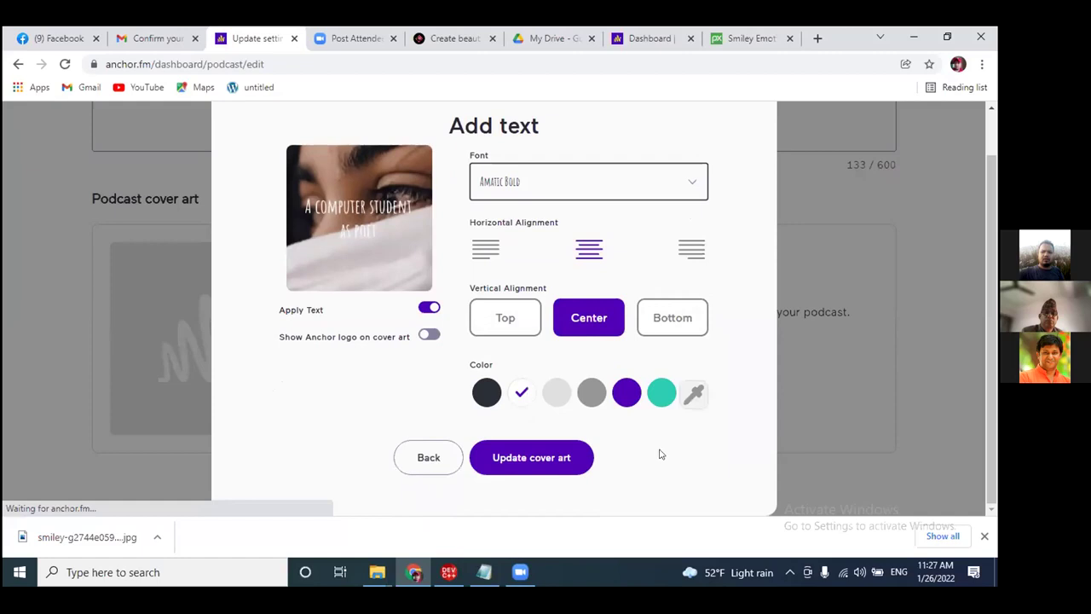
click(546, 452)
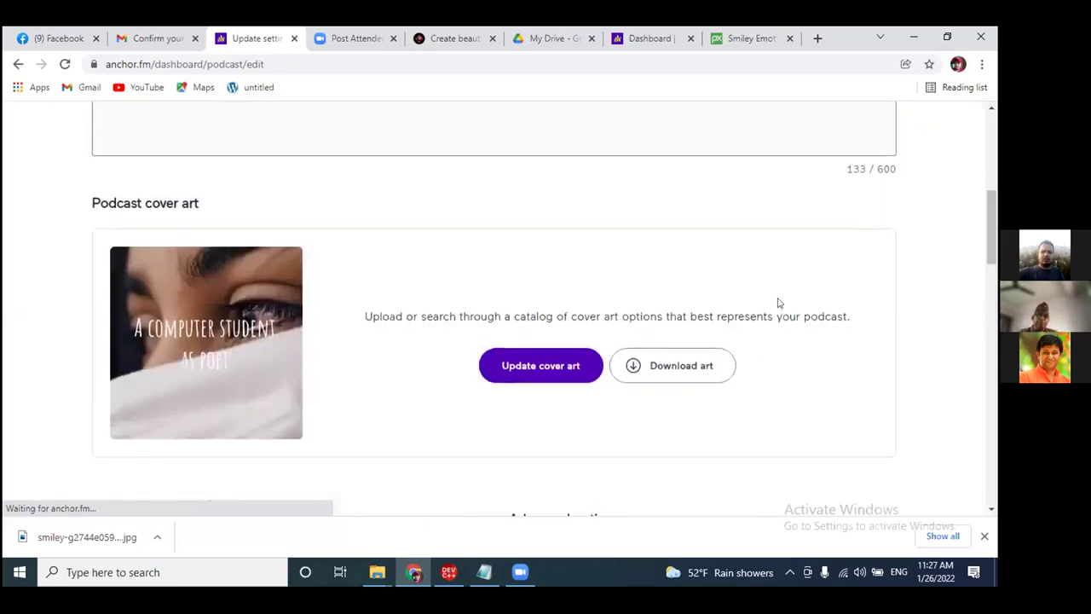
scroll(775, 306, up, 5)
scroll(776, 303, up, 1)
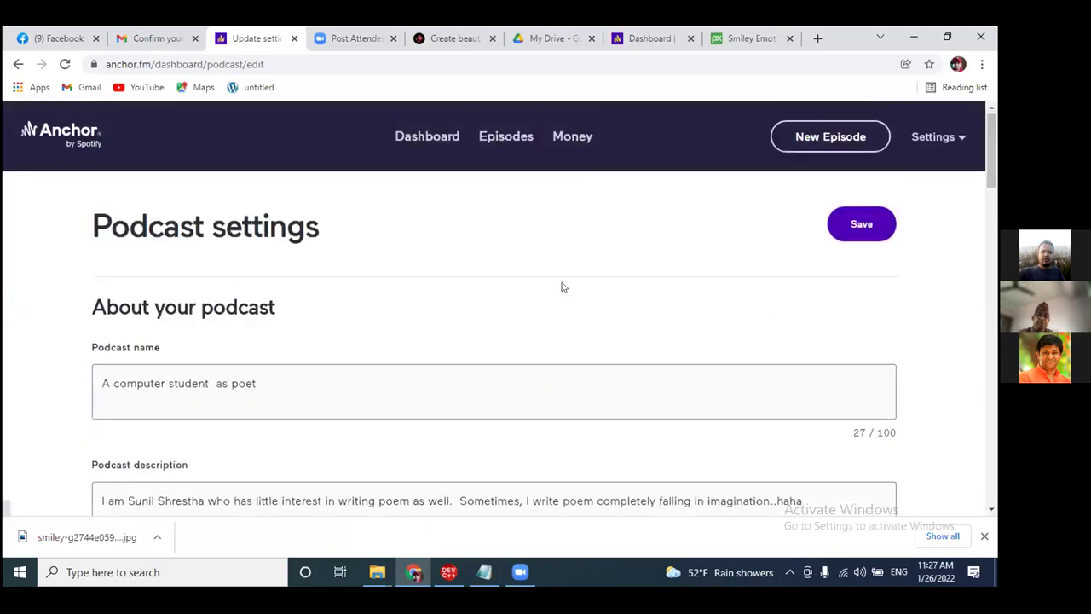
click(861, 235)
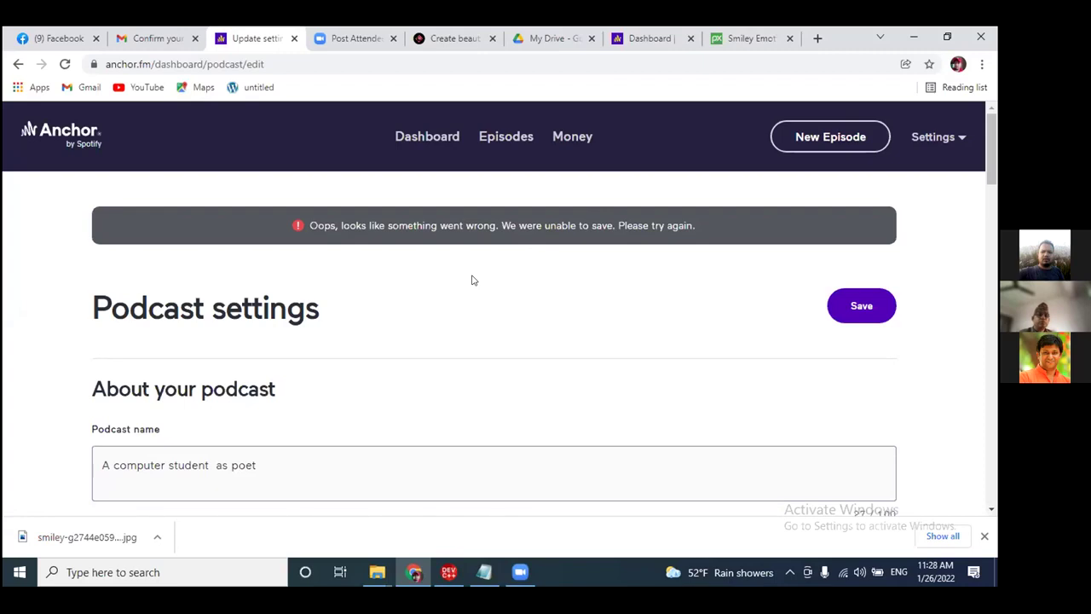
Set the podcast category to Language Learning in the podcast details.
scroll(575, 293, down, 3)
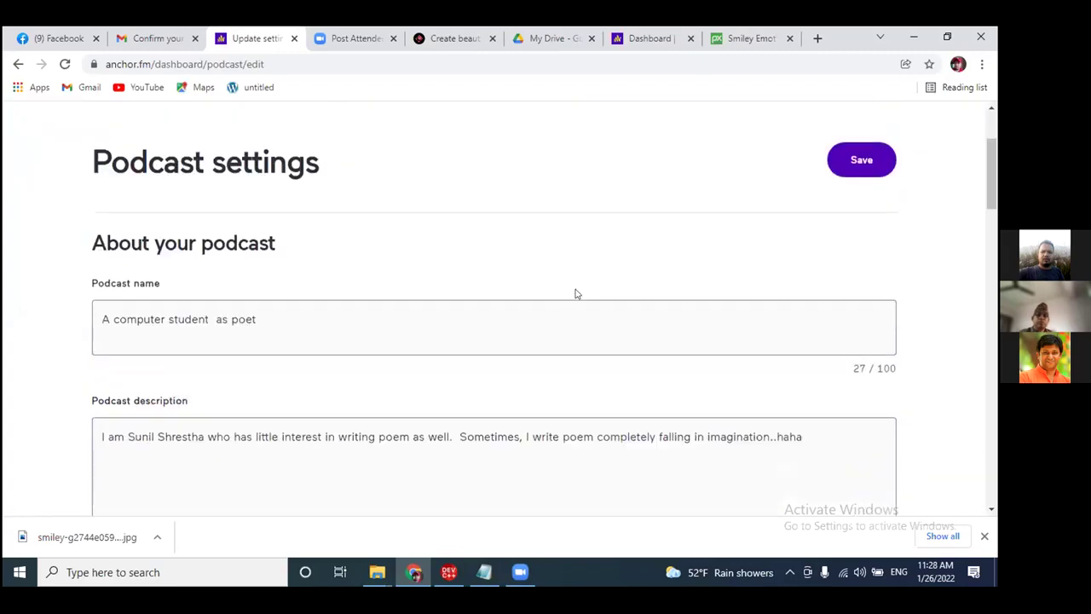
scroll(590, 293, down, 6)
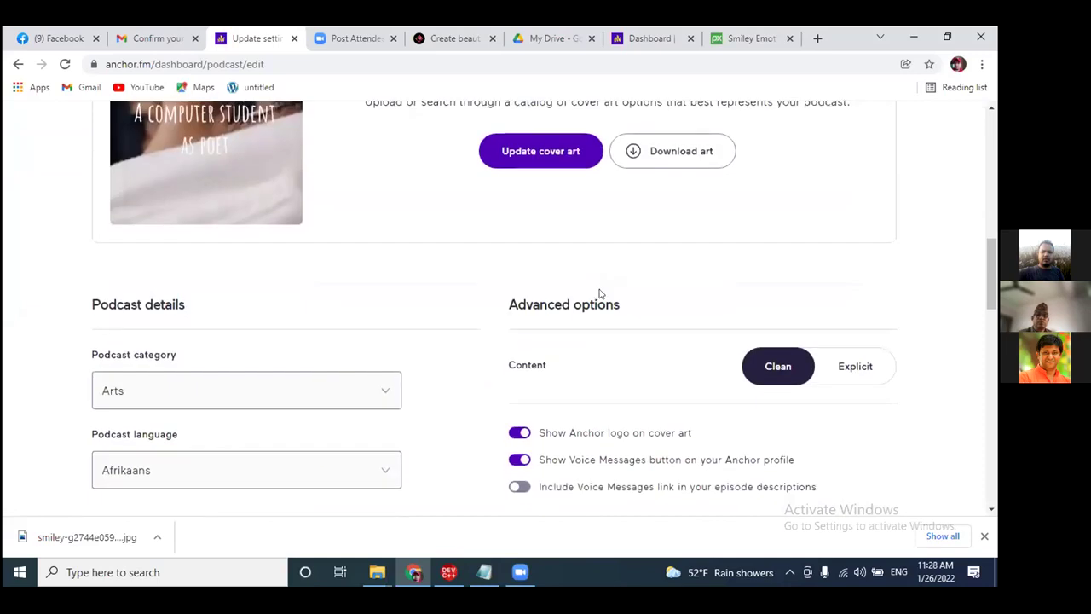
scroll(597, 294, down, 1)
scroll(599, 294, up, 2)
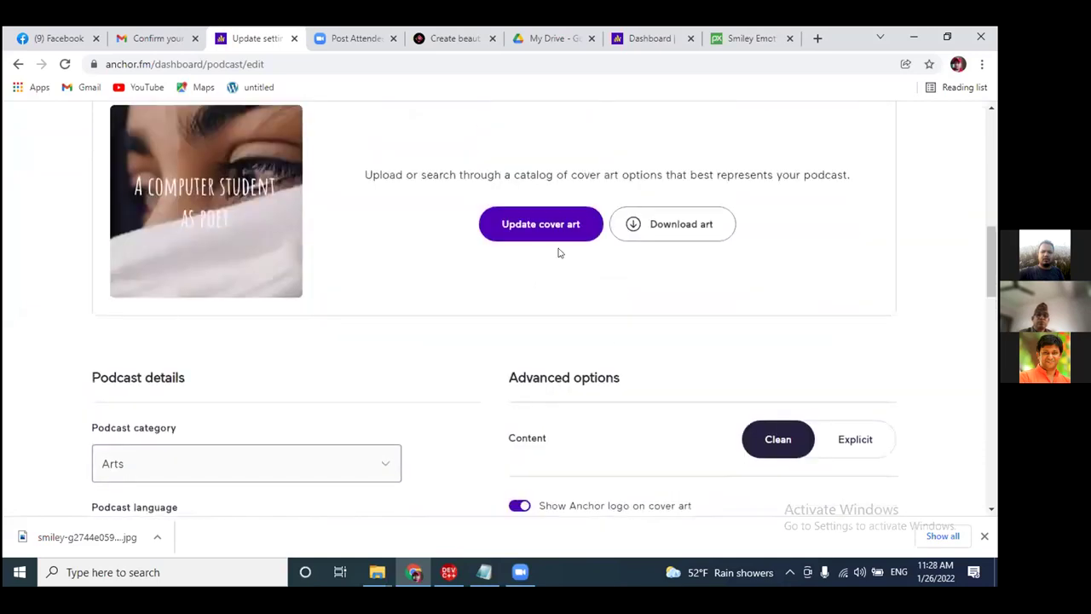
scroll(414, 372, down, 1)
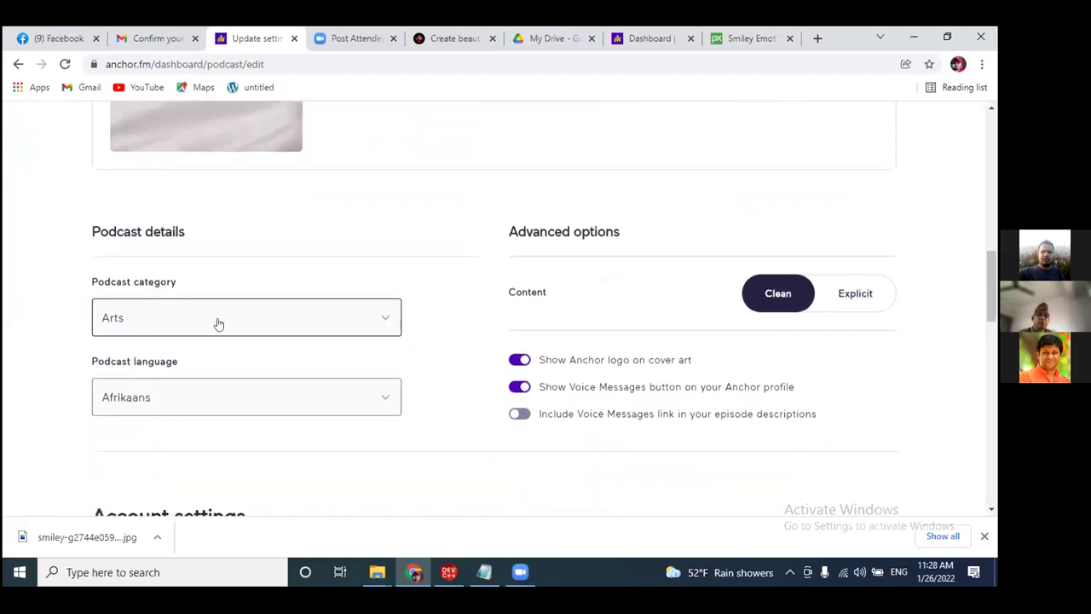
click(246, 324)
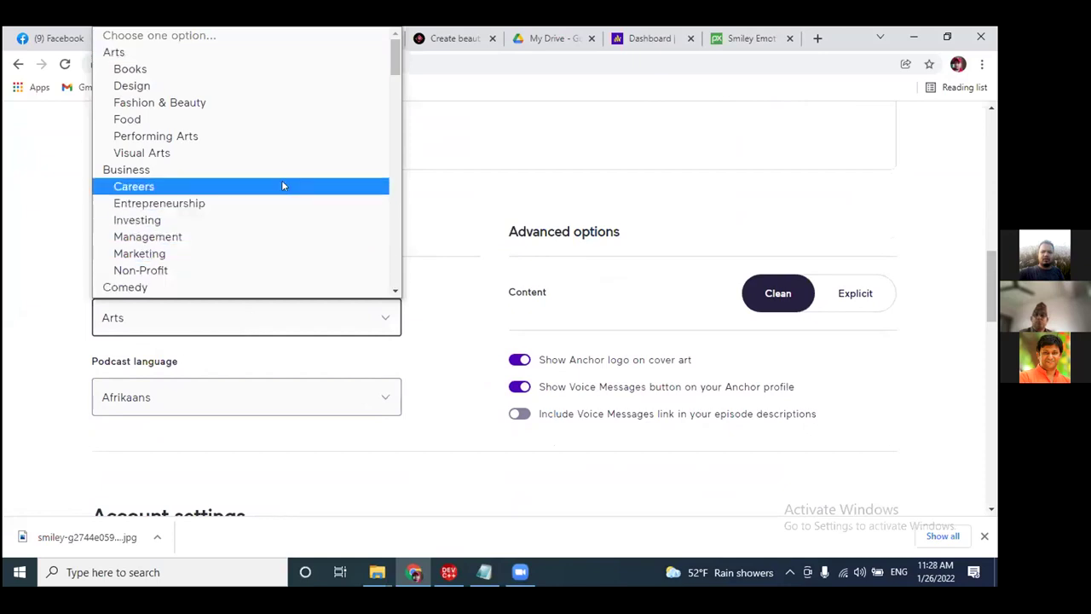
scroll(283, 186, down, 2)
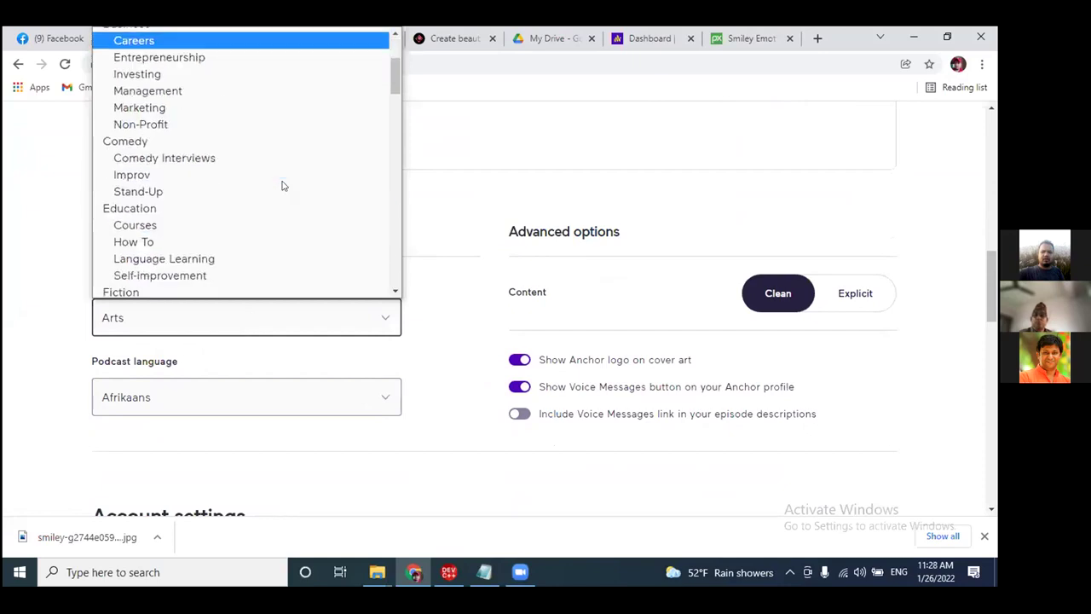
scroll(283, 186, down, 2)
scroll(283, 186, up, 2)
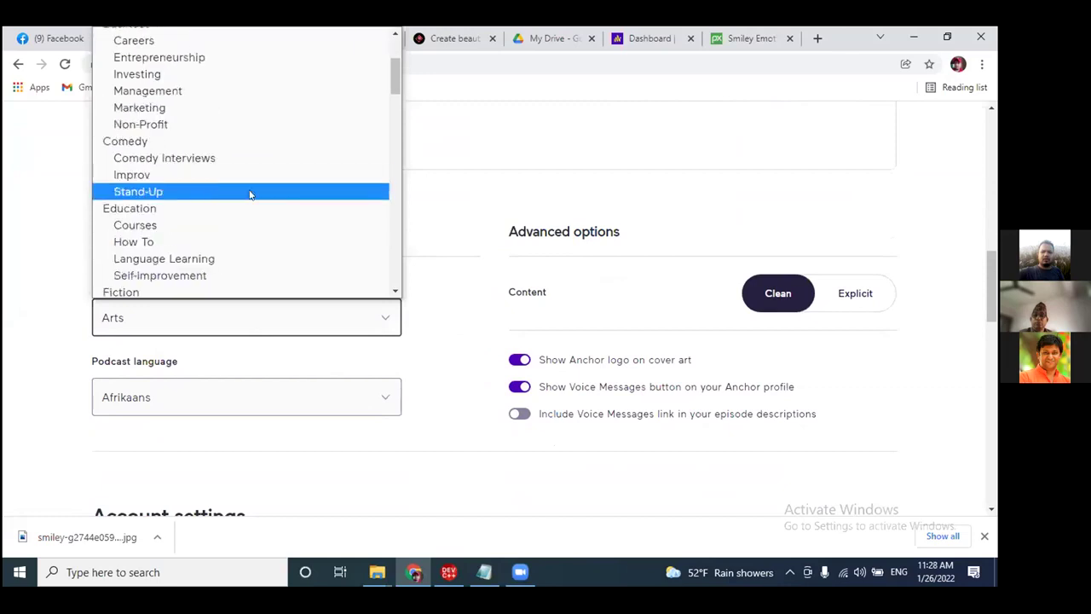
click(195, 259)
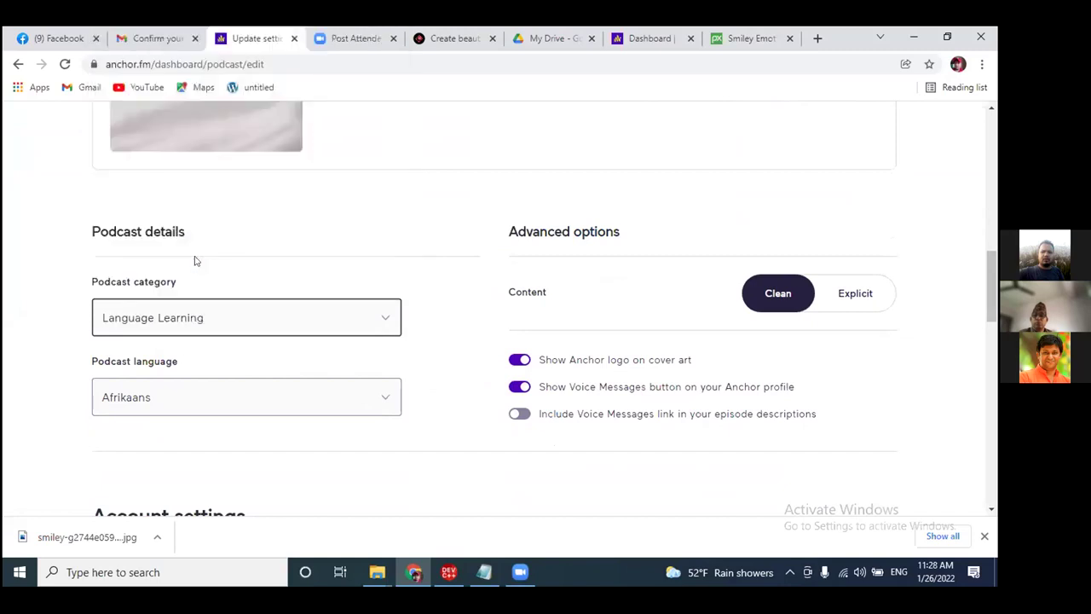
Look through the full list of podcast categories and set the category to Education.
click(275, 317)
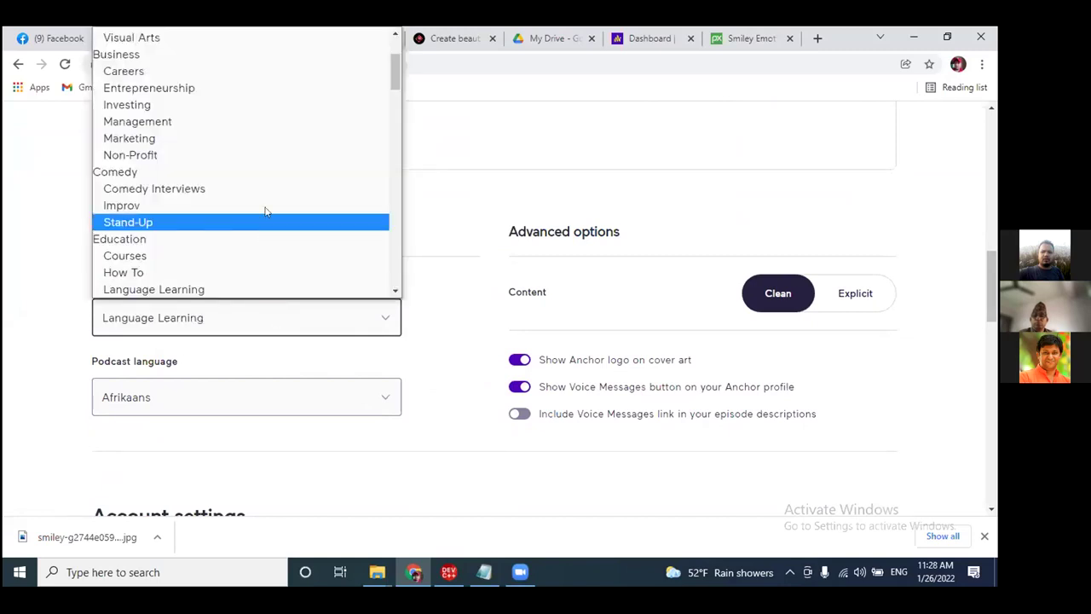
scroll(277, 196, down, 3)
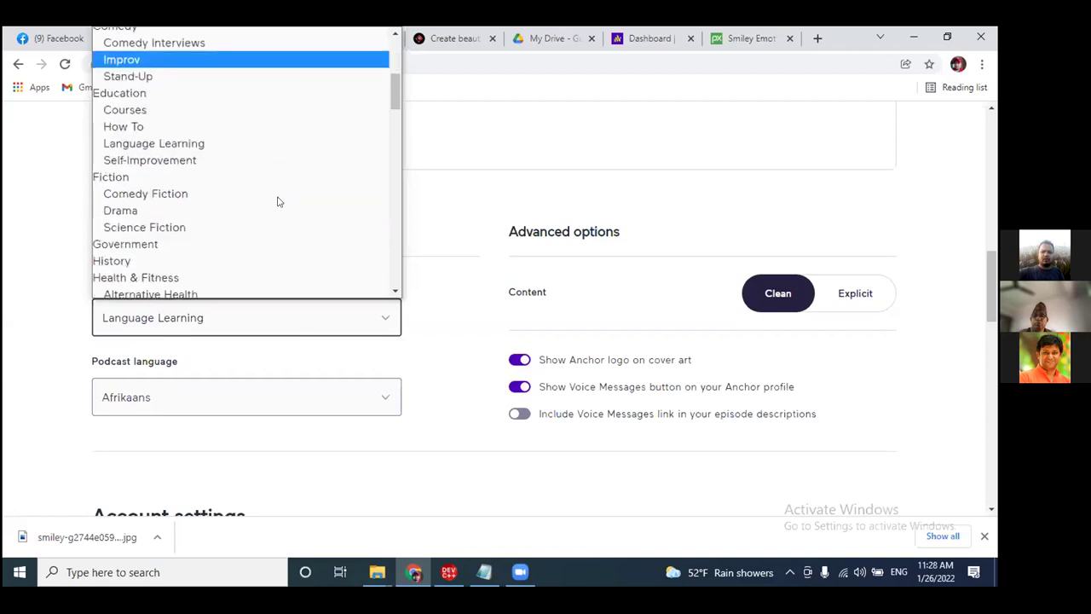
scroll(276, 201, down, 3)
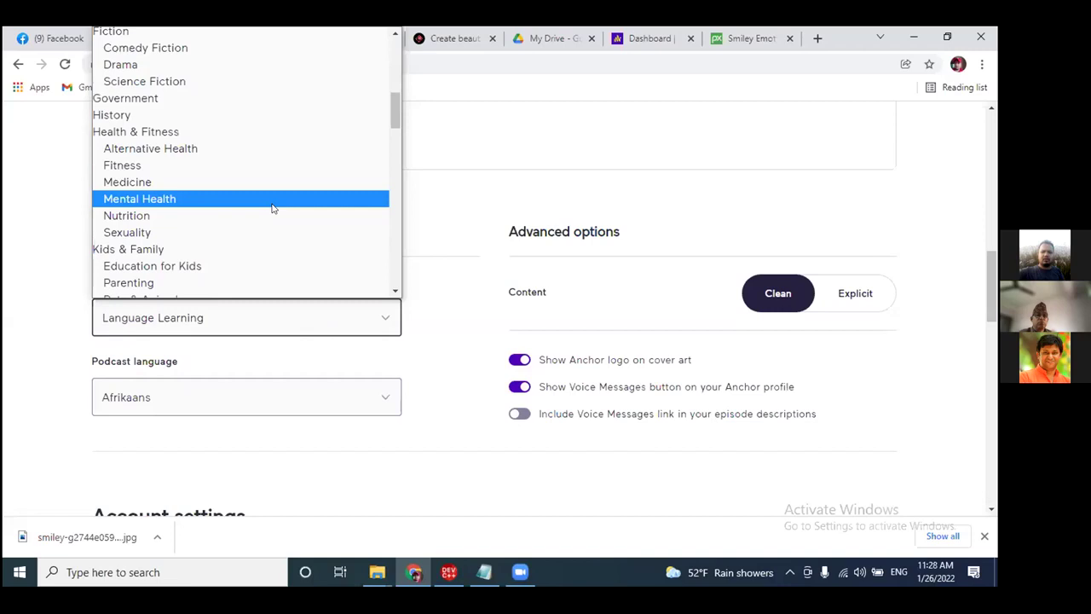
scroll(273, 204, up, 3)
scroll(285, 196, down, 9)
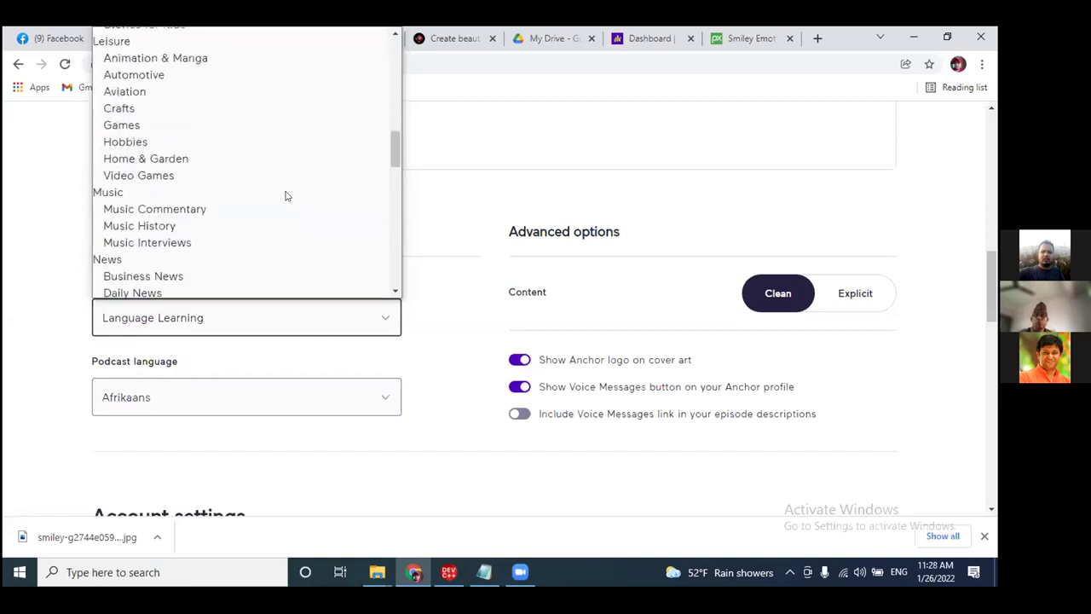
scroll(287, 196, down, 3)
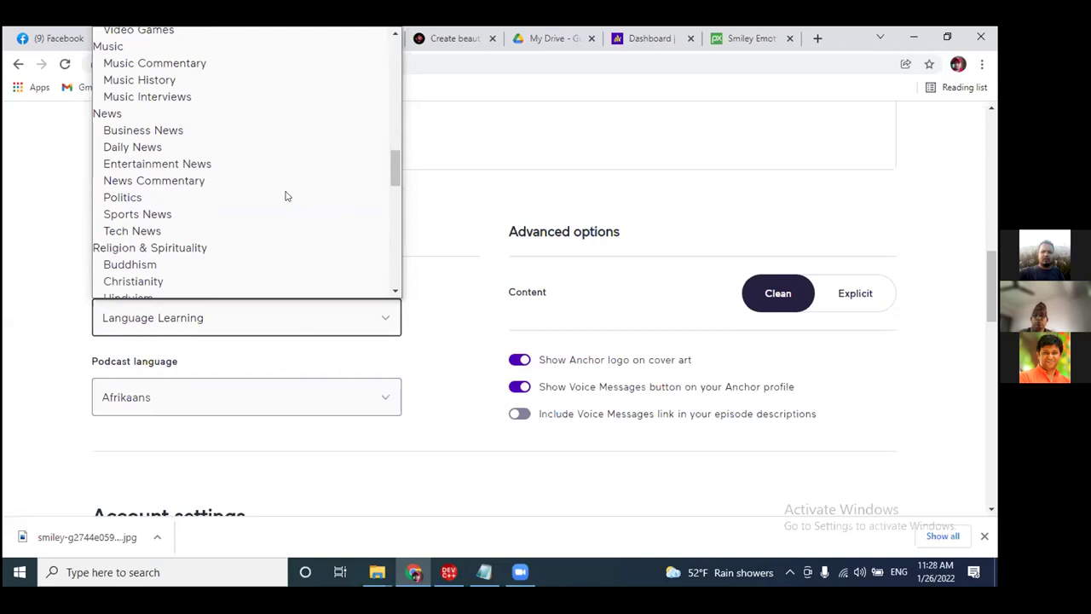
scroll(287, 196, down, 3)
scroll(286, 196, down, 6)
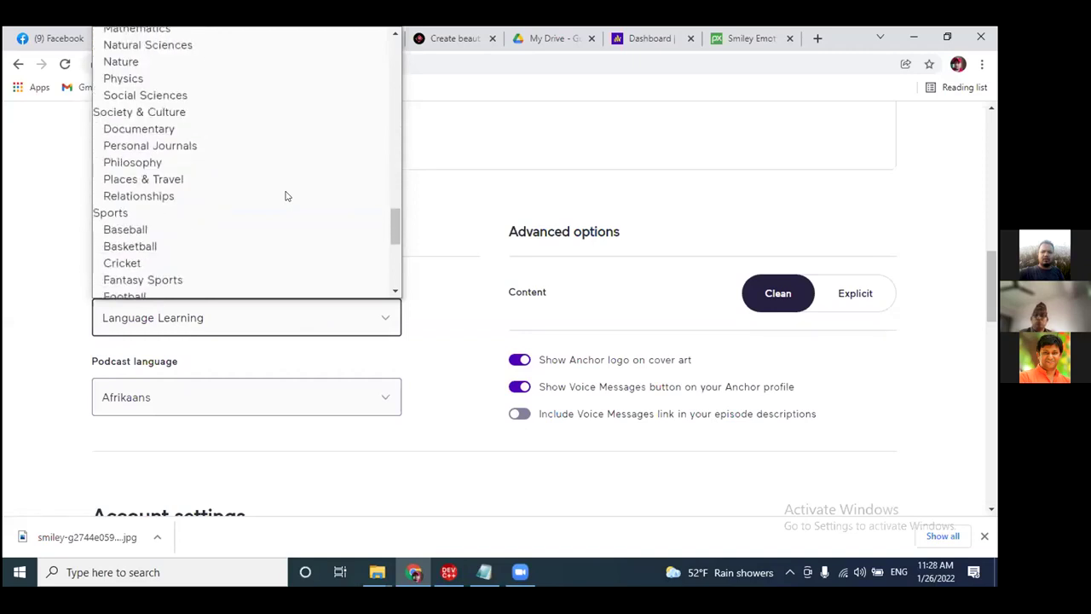
scroll(287, 196, down, 6)
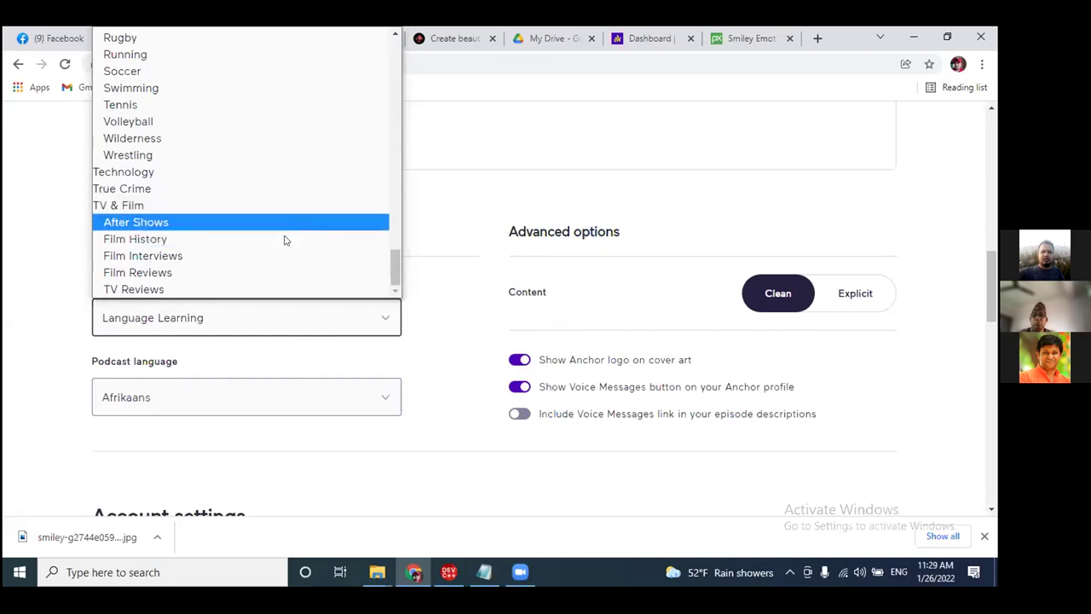
scroll(287, 185, up, 3)
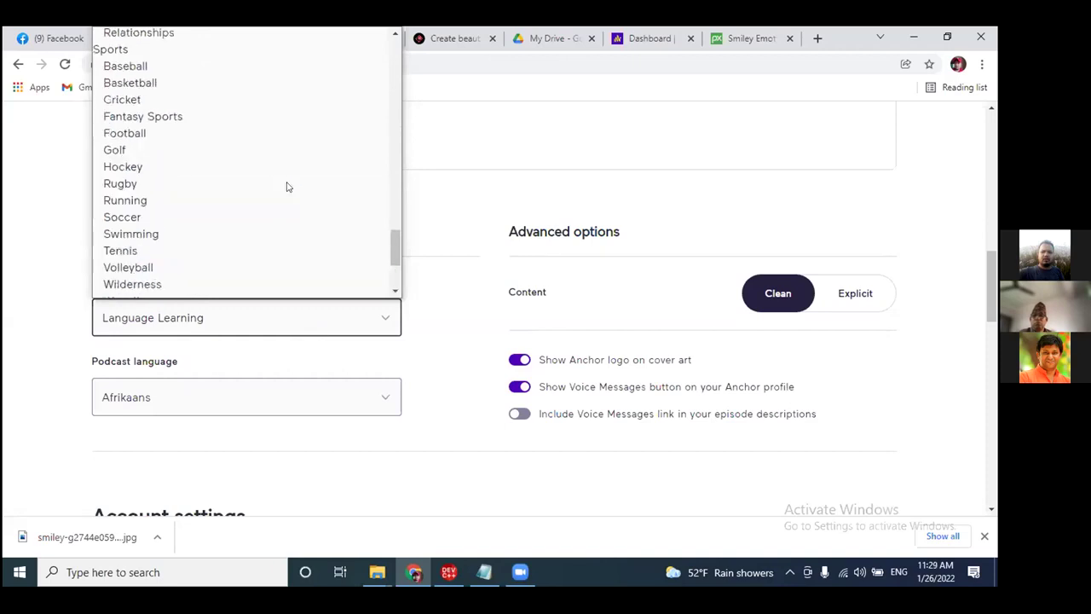
scroll(288, 186, up, 5)
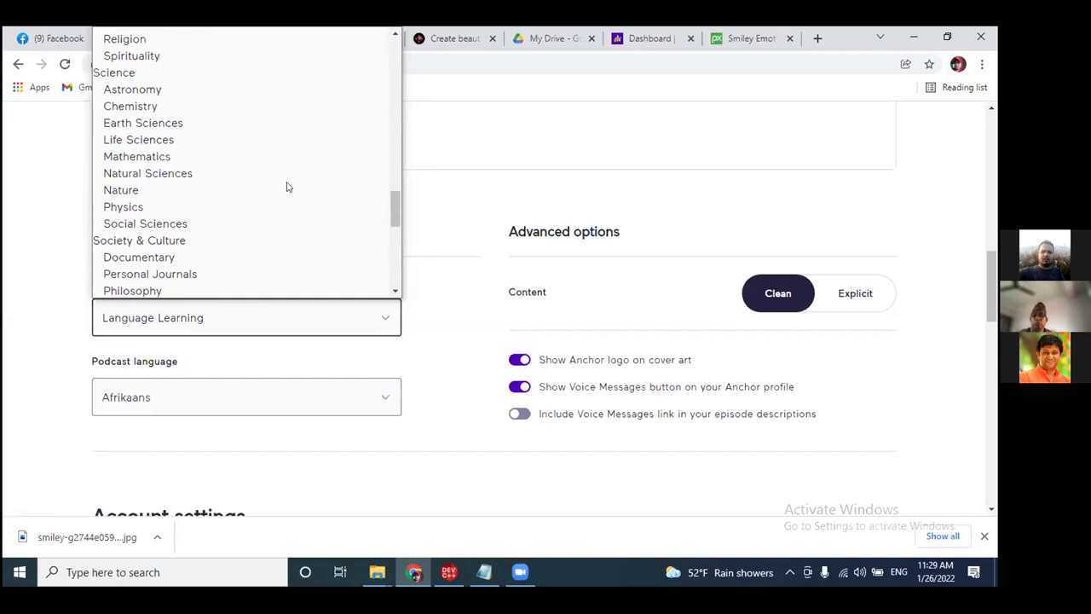
scroll(287, 187, down, 3)
scroll(287, 187, up, 6)
scroll(287, 187, up, 3)
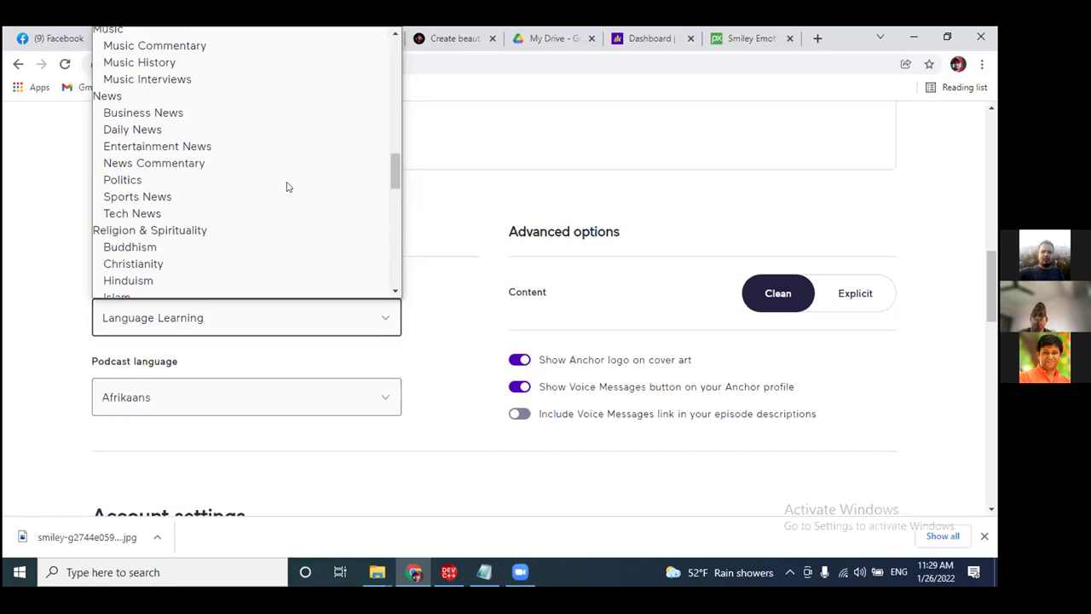
scroll(288, 187, up, 3)
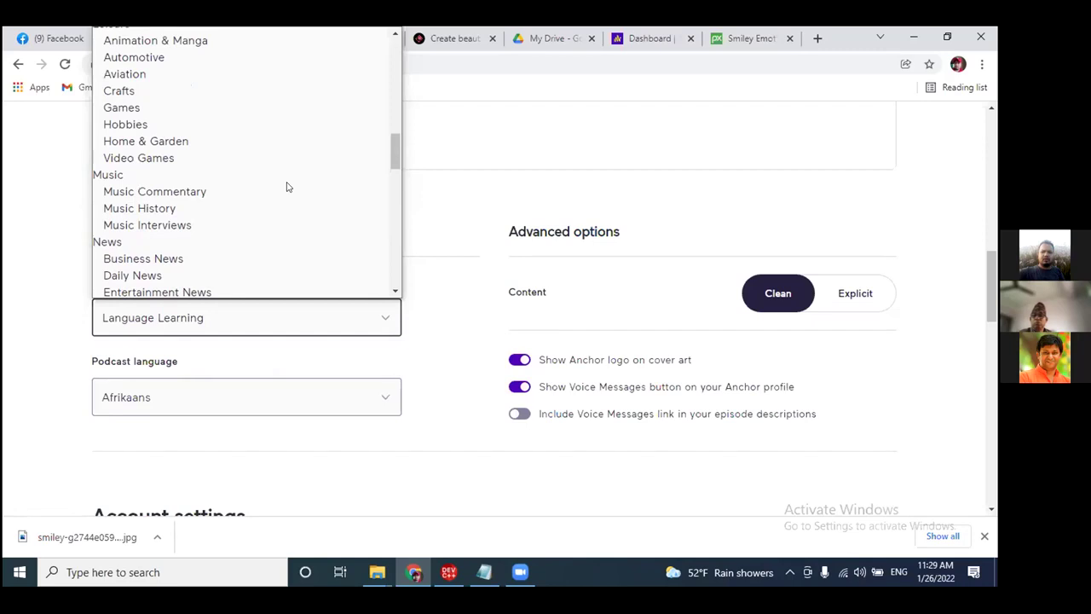
scroll(287, 187, down, 4)
scroll(287, 186, up, 12)
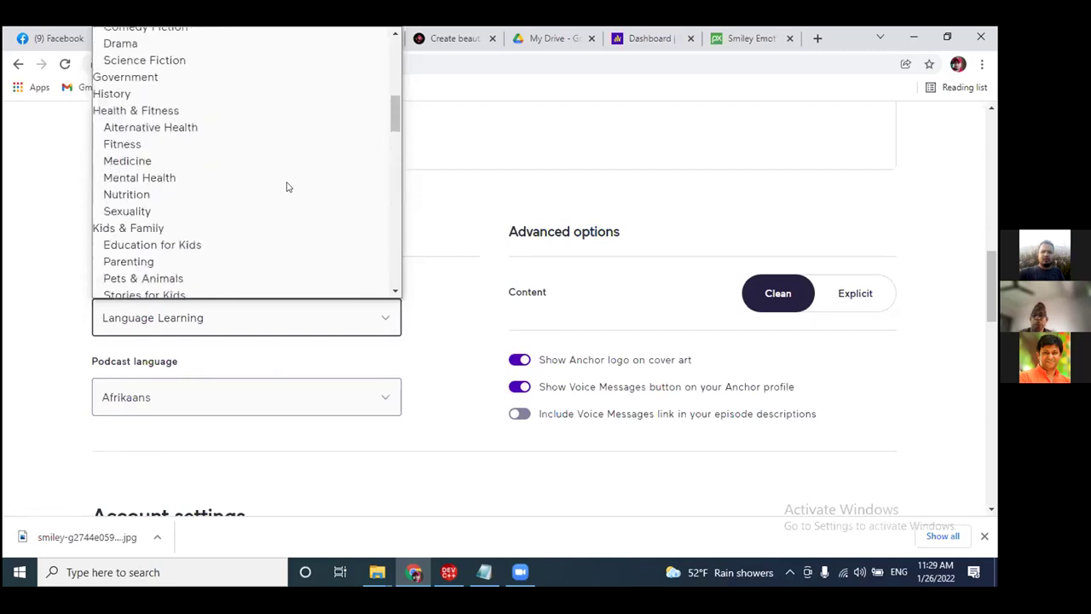
scroll(287, 187, up, 3)
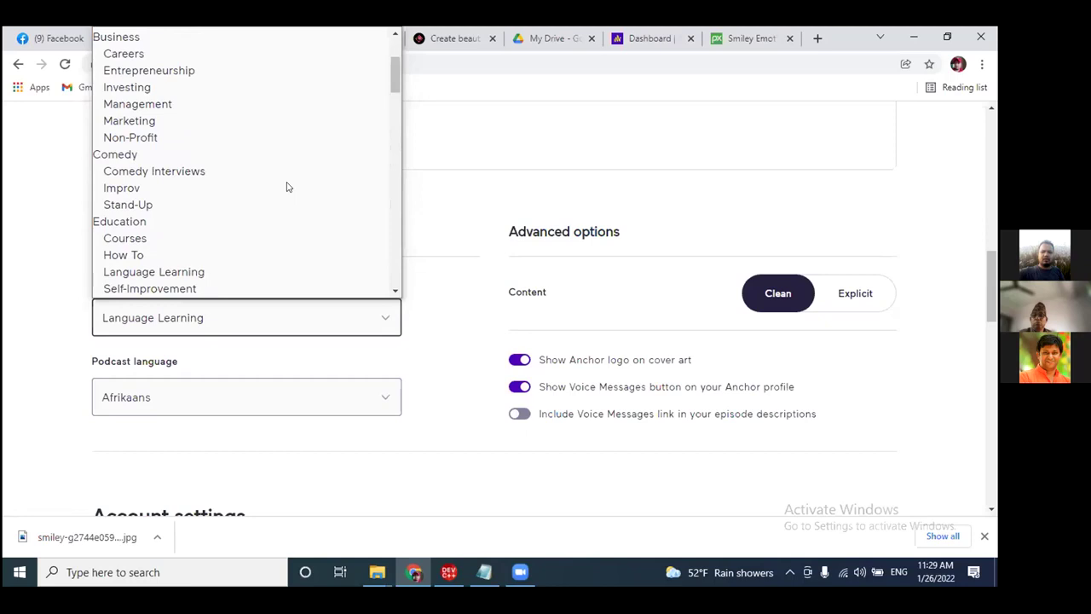
click(150, 222)
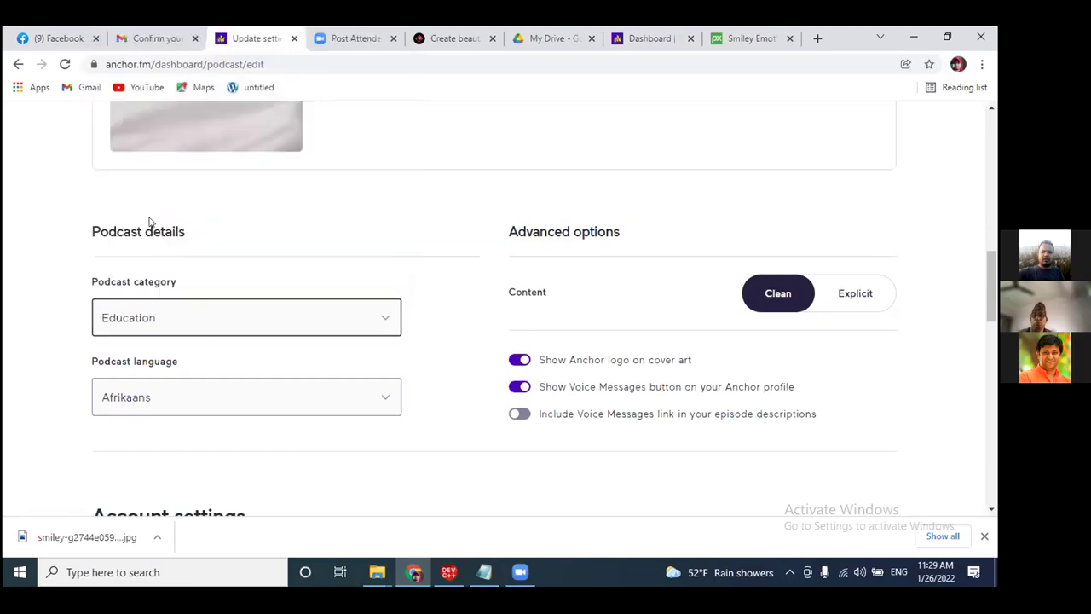
Look through the available podcast languages and set the podcast language to Nepali.
click(206, 406)
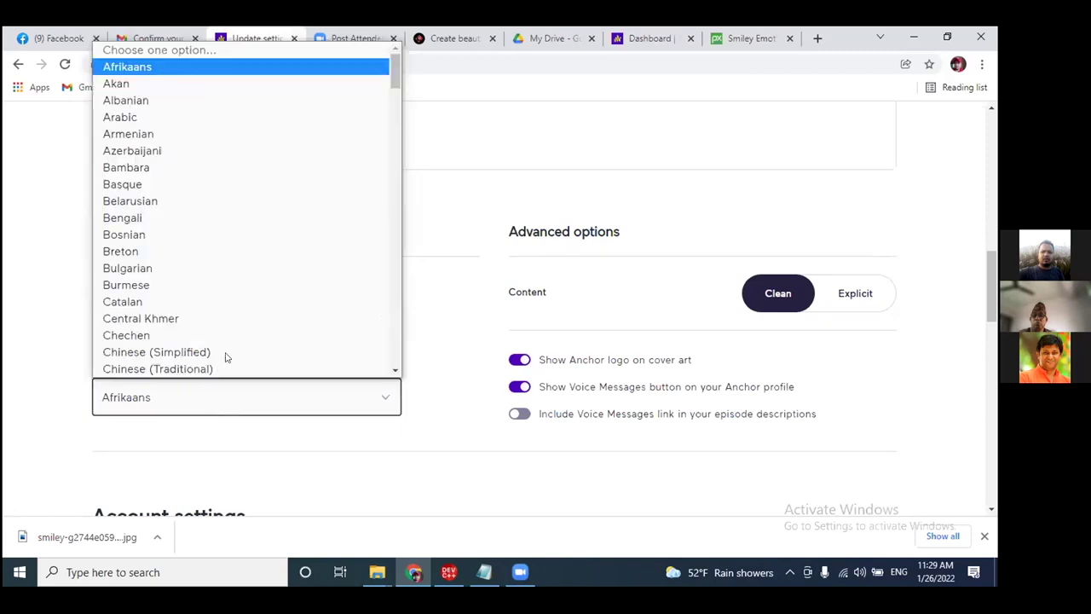
scroll(239, 292, down, 5)
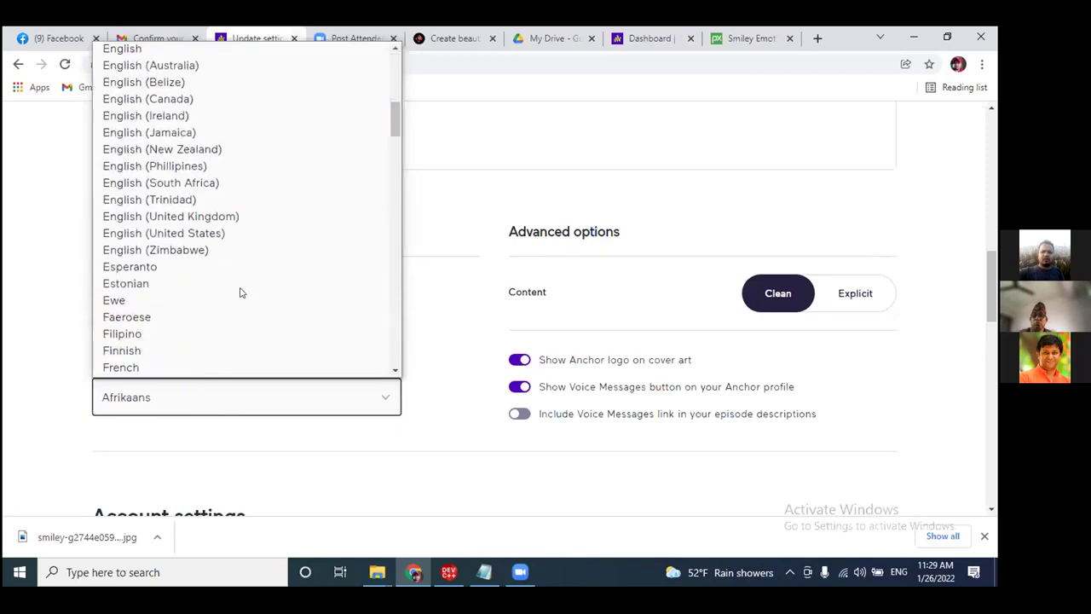
scroll(240, 293, up, 3)
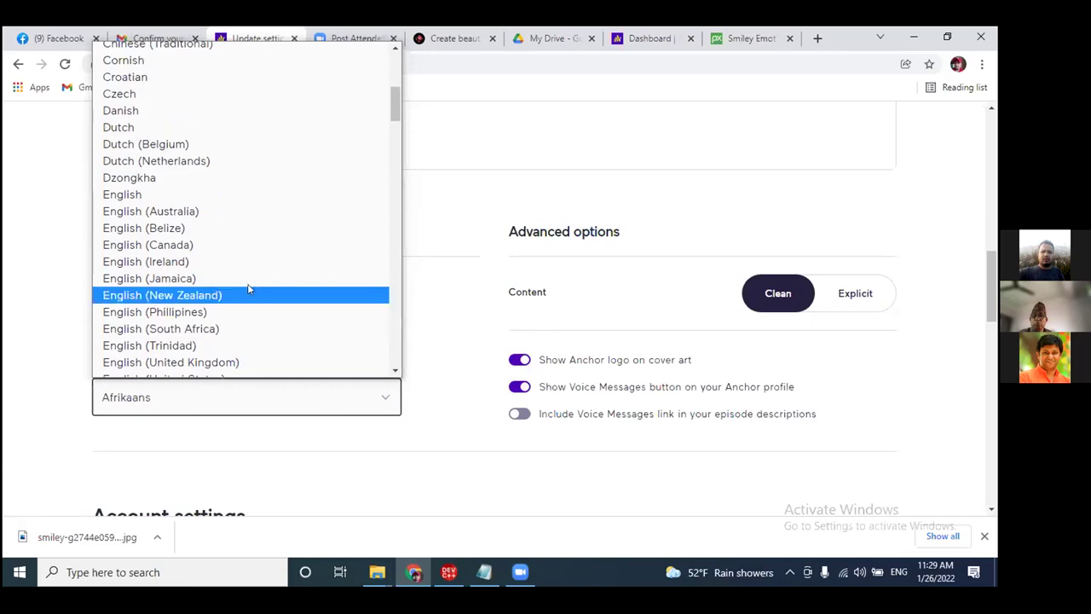
scroll(245, 289, down, 10)
scroll(249, 290, down, 10)
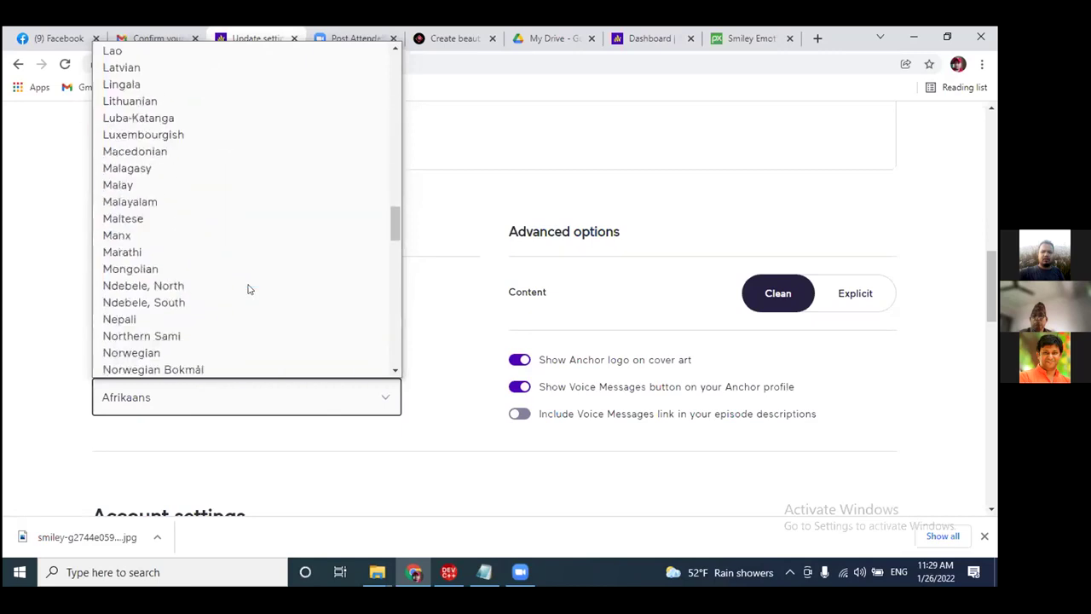
scroll(249, 290, up, 5)
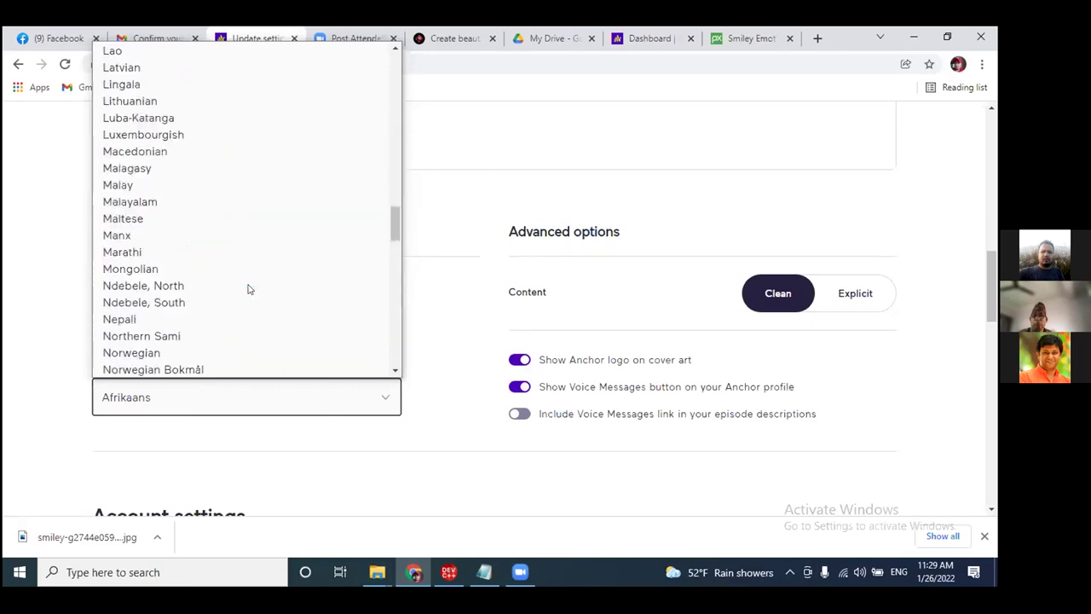
click(162, 319)
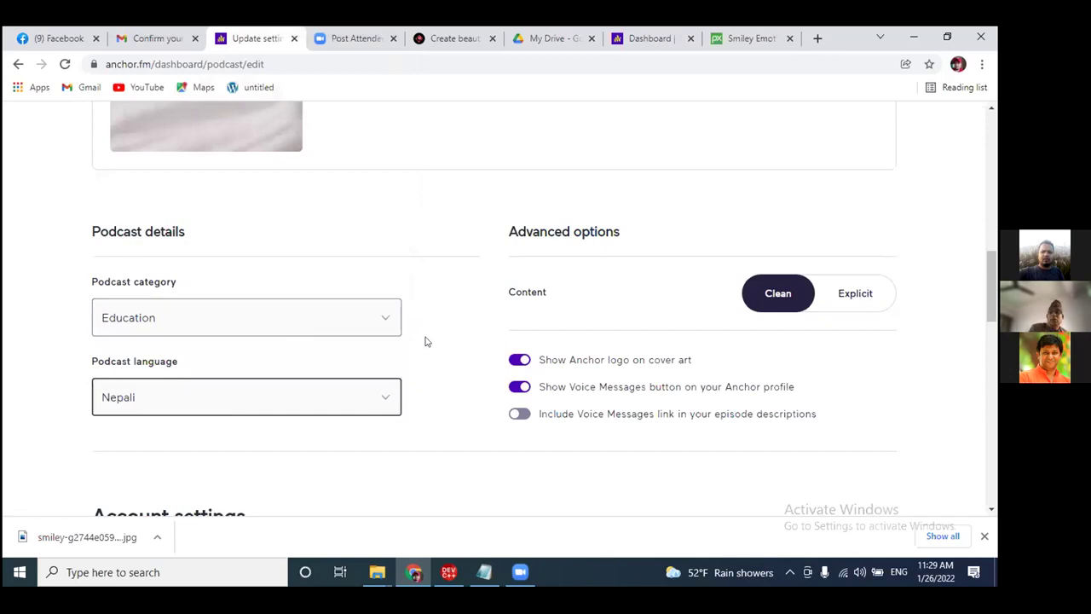
Review the podcast's advanced options and the account settings, including the display name, email, website and custom URL fields.
scroll(426, 341, down, 1)
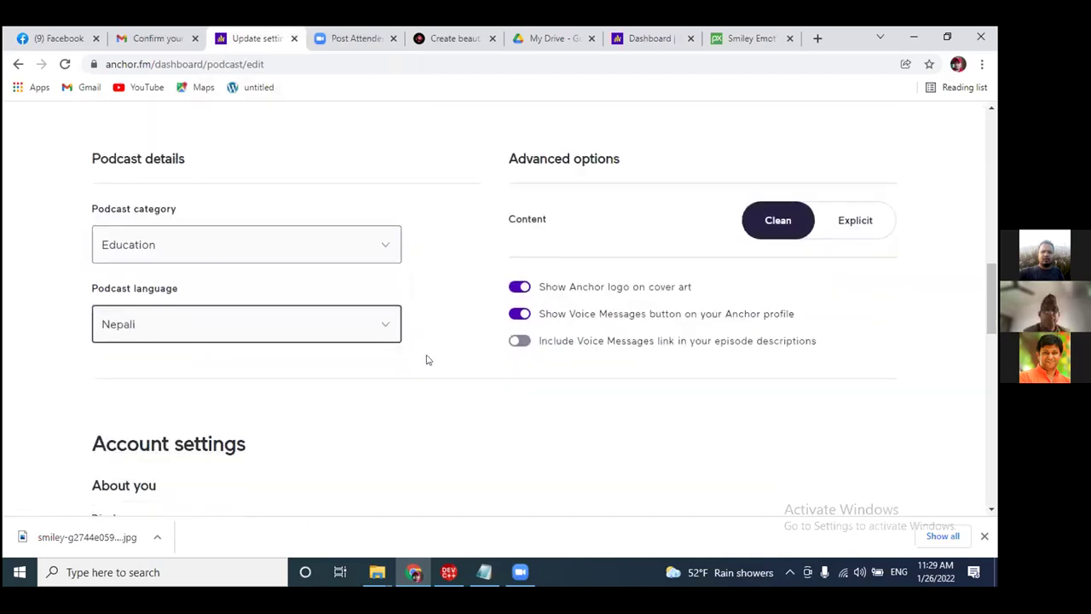
scroll(424, 361, down, 1)
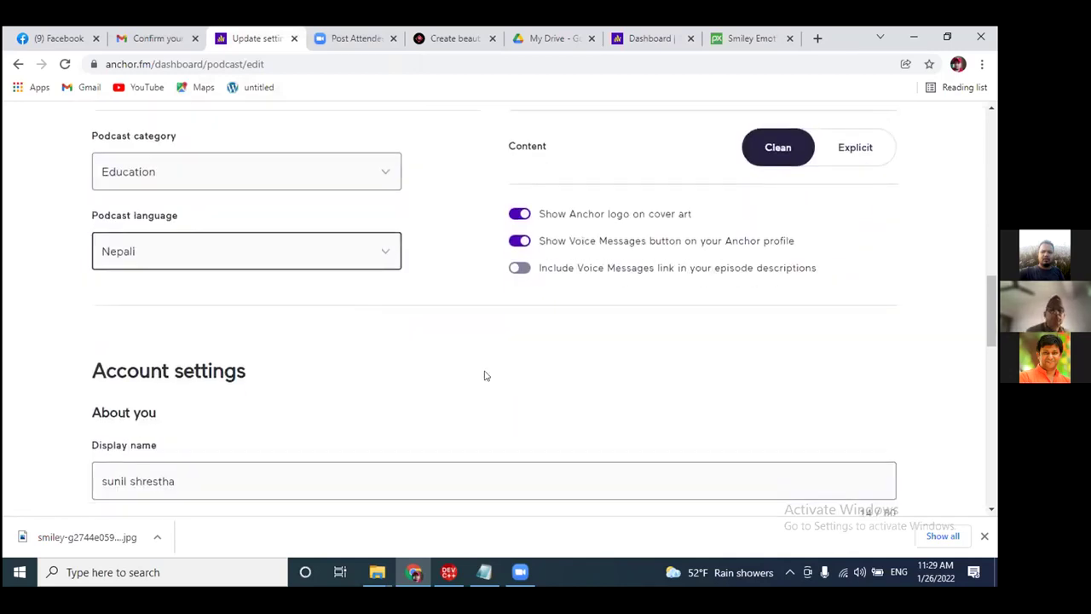
scroll(485, 376, up, 1)
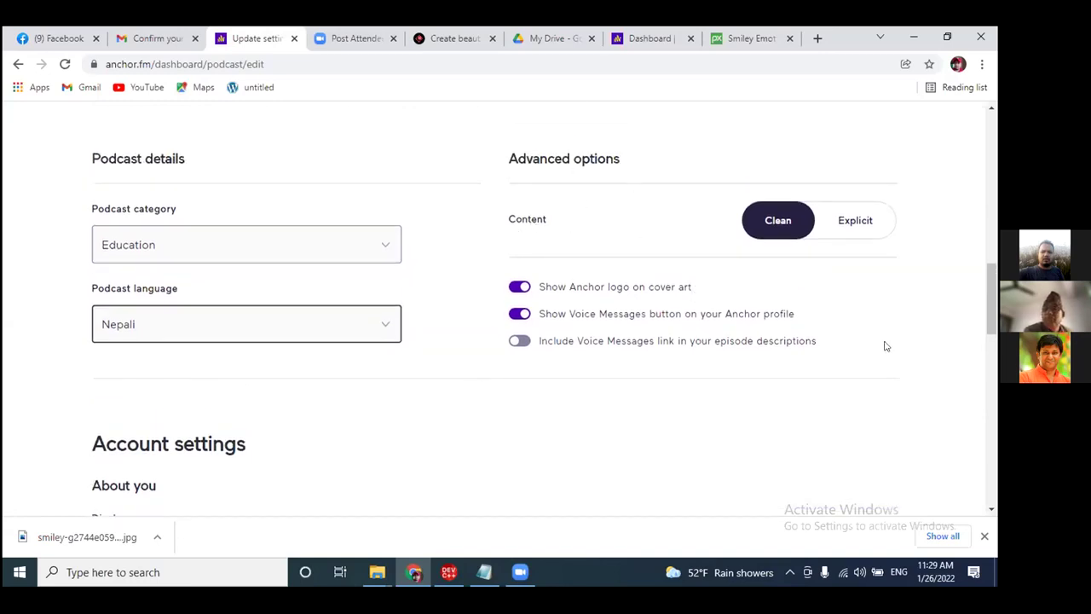
scroll(442, 382, down, 1)
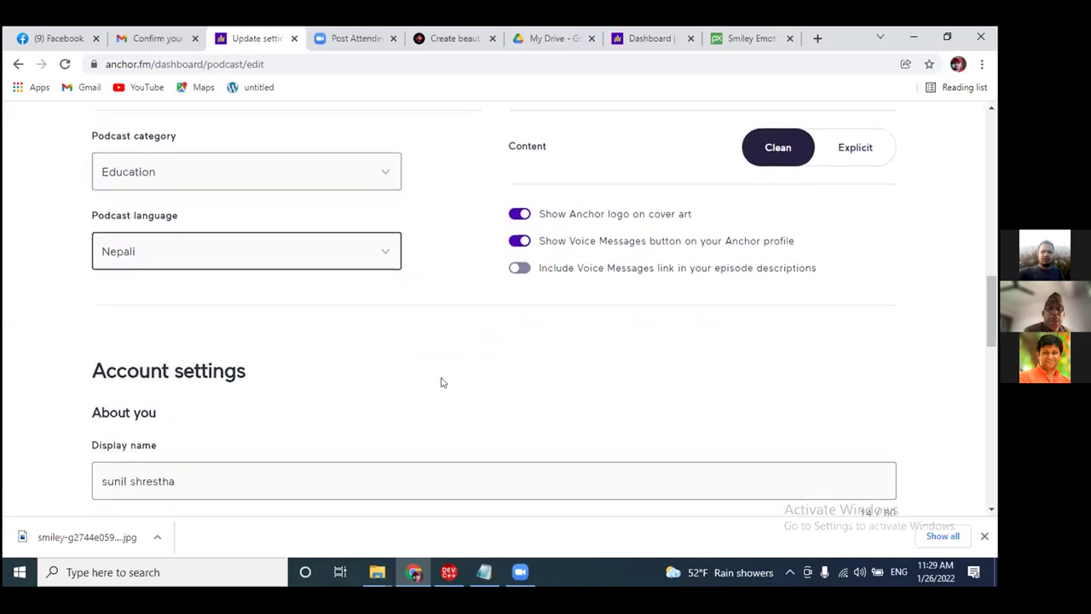
scroll(460, 358, down, 1)
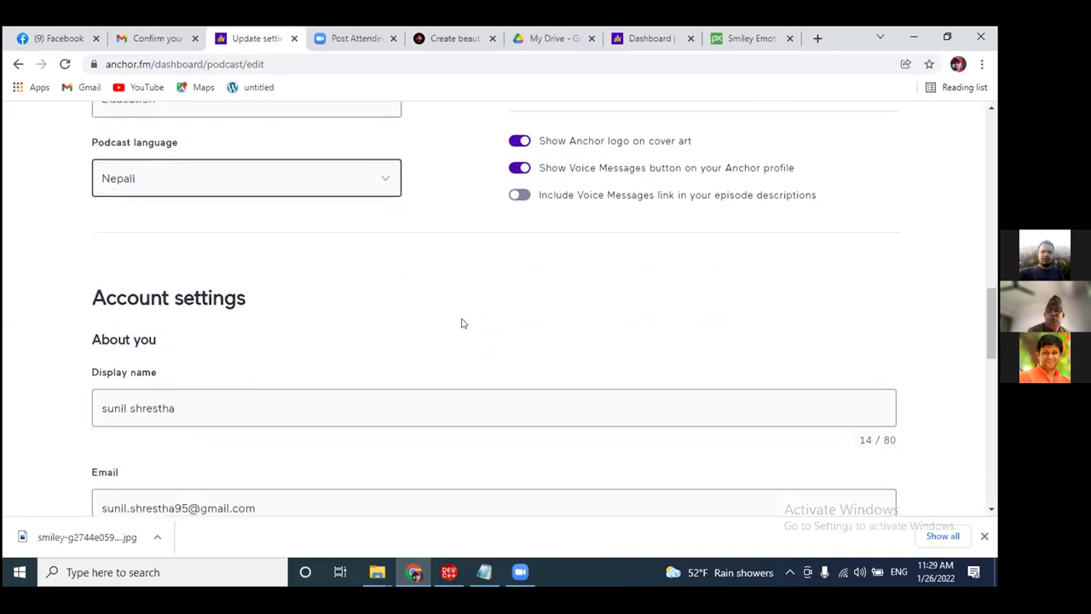
scroll(468, 312, down, 2)
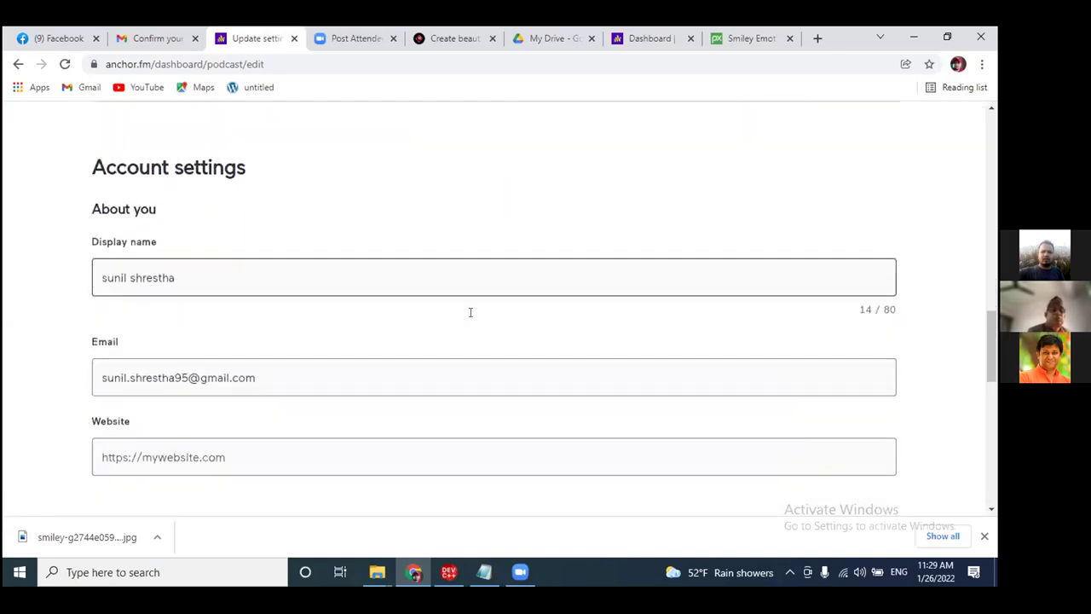
scroll(470, 312, down, 2)
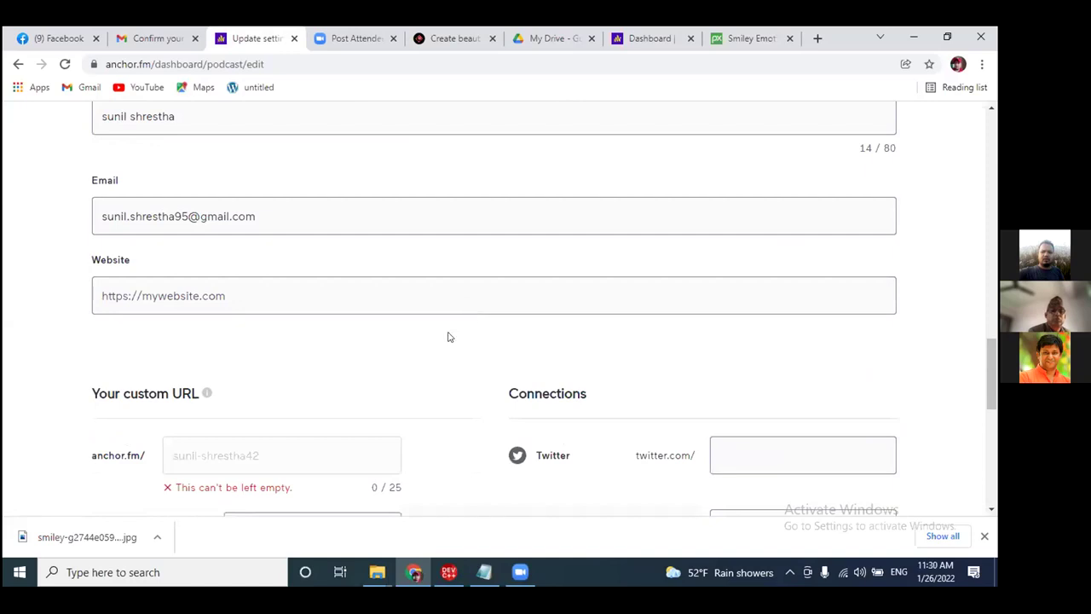
scroll(427, 360, down, 1)
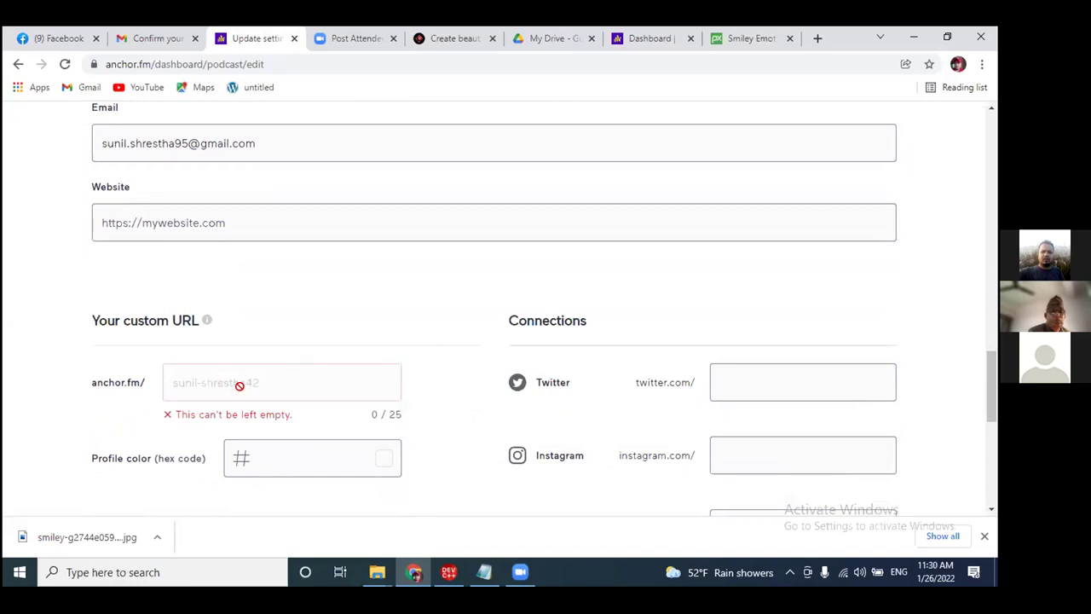
scroll(355, 345, up, 5)
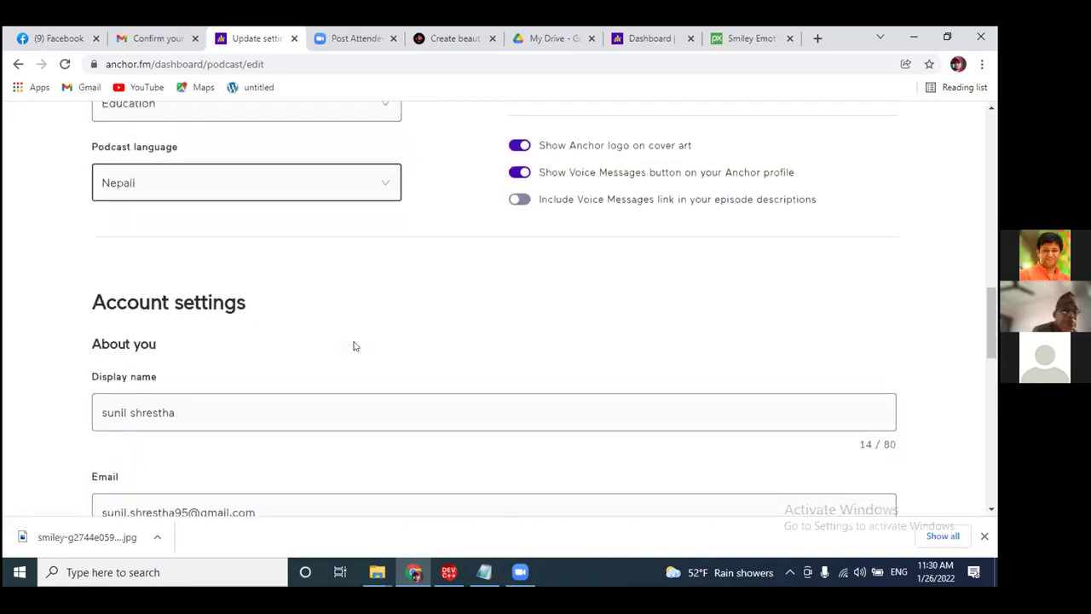
scroll(355, 345, up, 3)
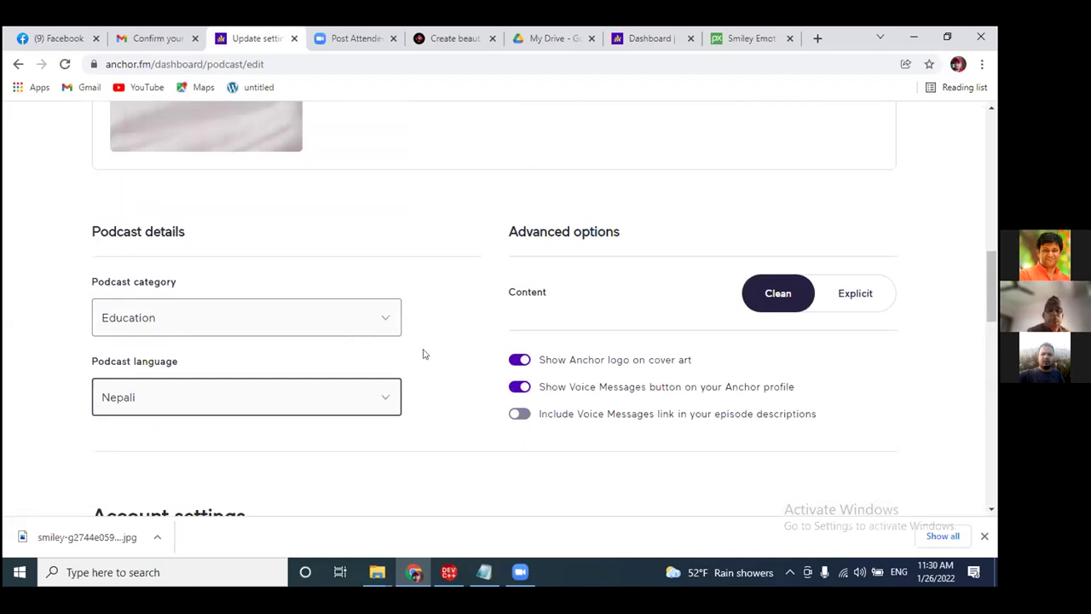
Turn on the option to include the Voice Messages link in the episode descriptions.
scroll(436, 351, down, 2)
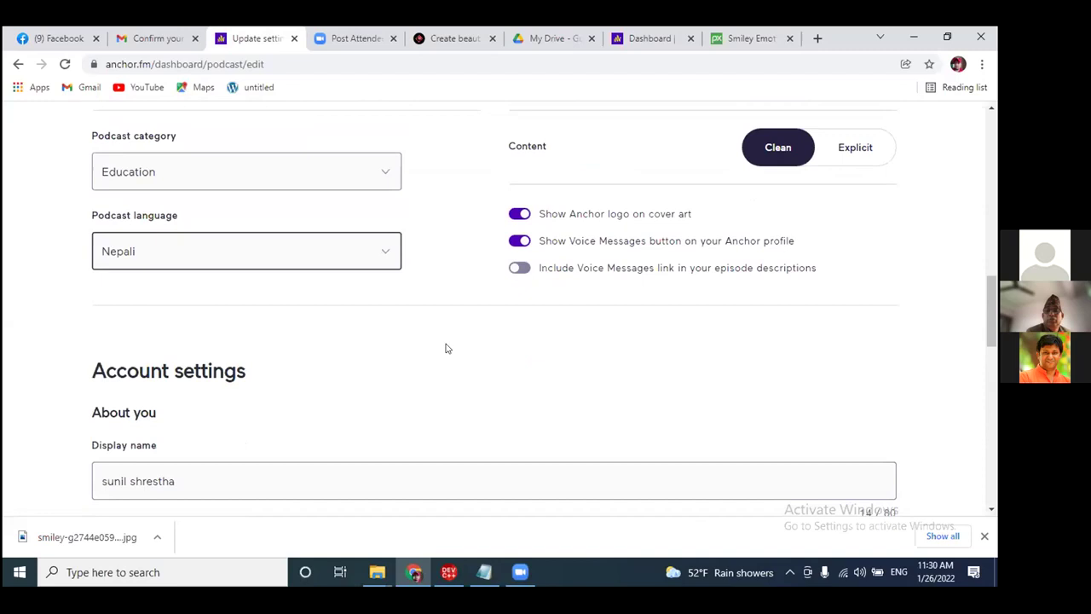
scroll(445, 348, up, 1)
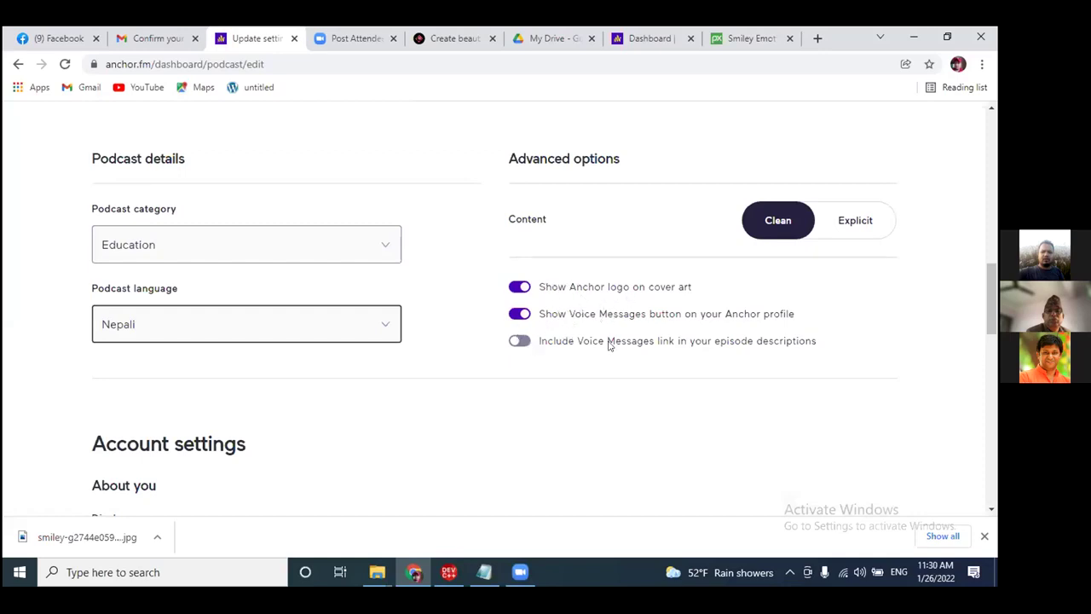
click(520, 342)
click(518, 341)
click(522, 341)
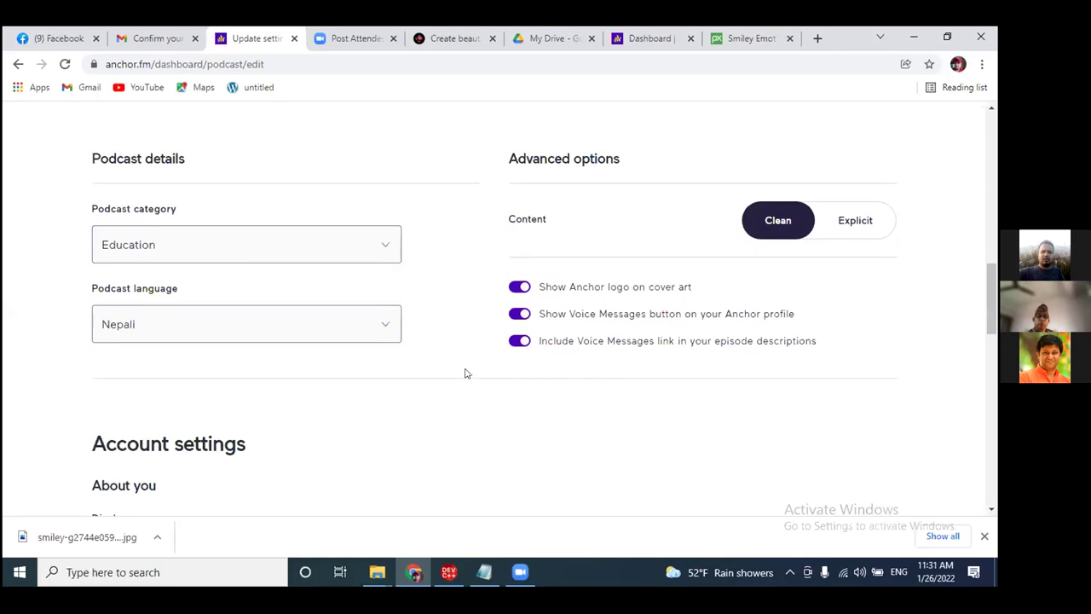
Examine the rest of the account settings, from the website and custom URL fields to the social media connections and account deletion.
scroll(465, 372, down, 3)
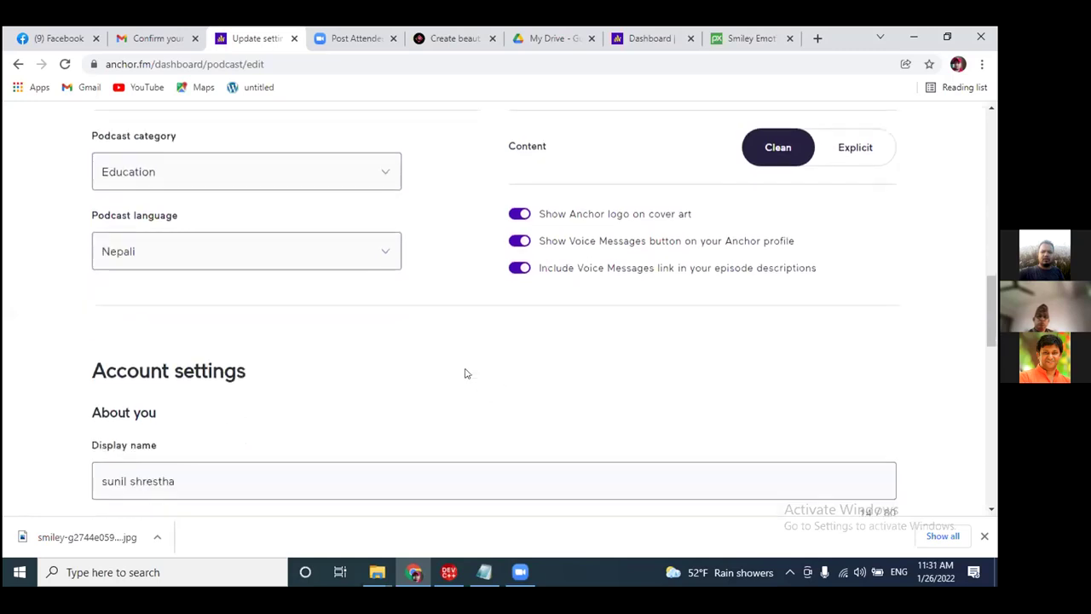
scroll(515, 330, down, 1)
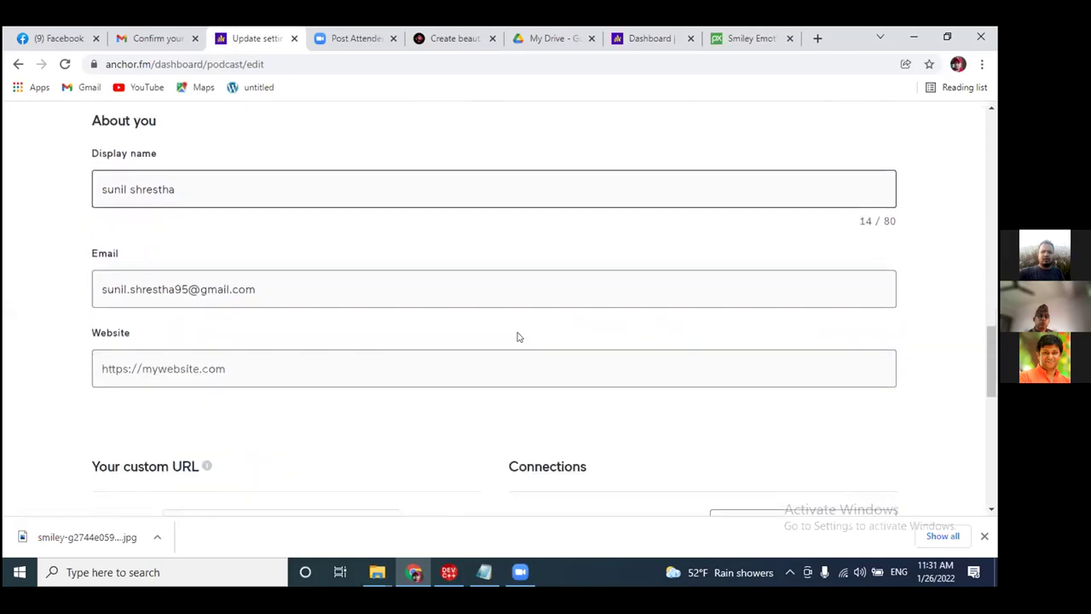
scroll(517, 336, down, 1)
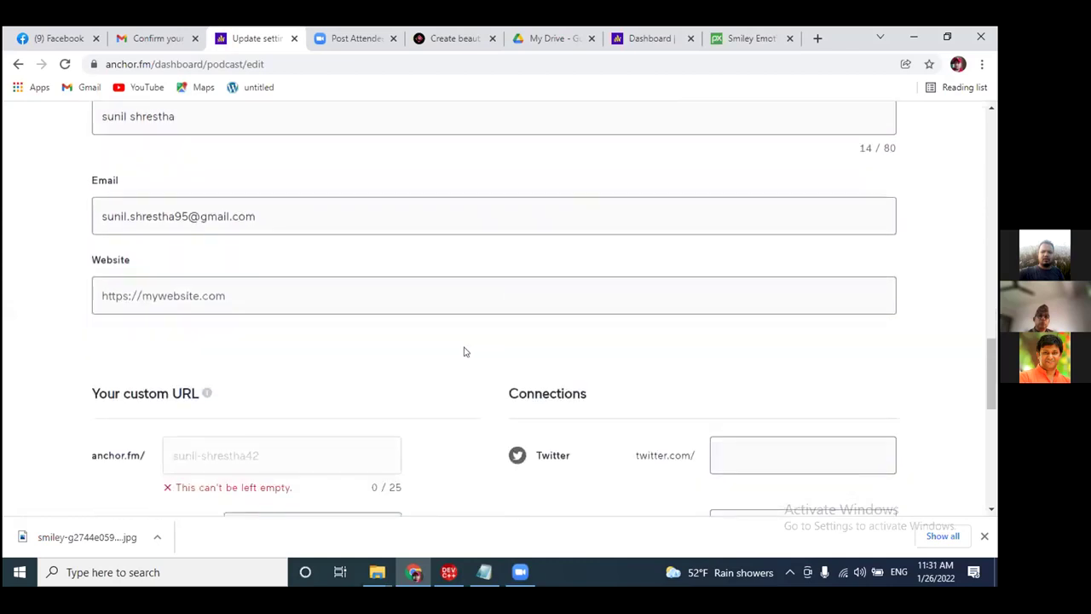
click(235, 302)
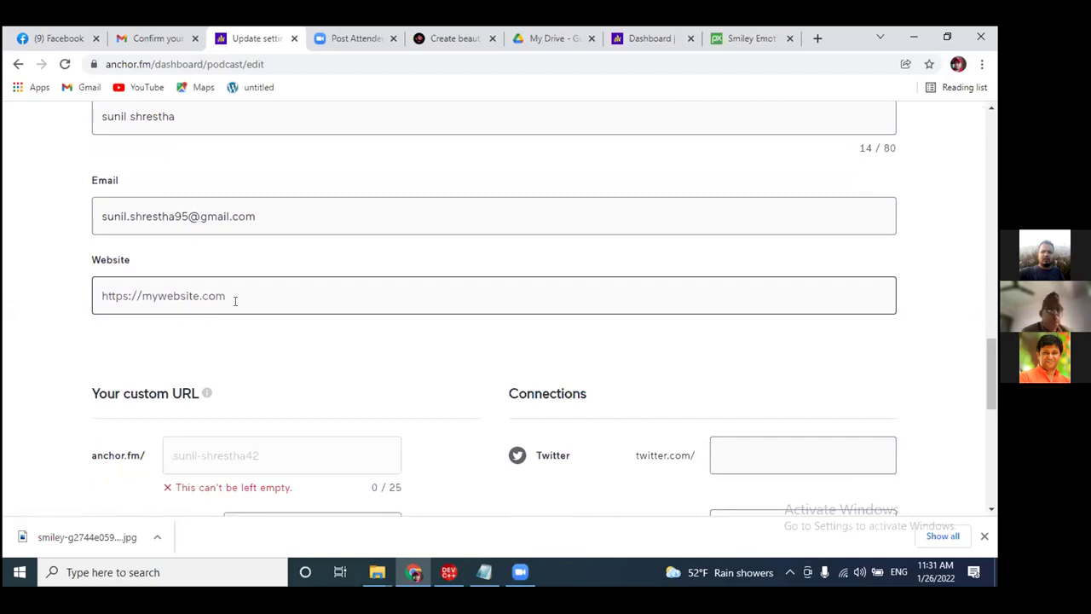
scroll(317, 353, down, 2)
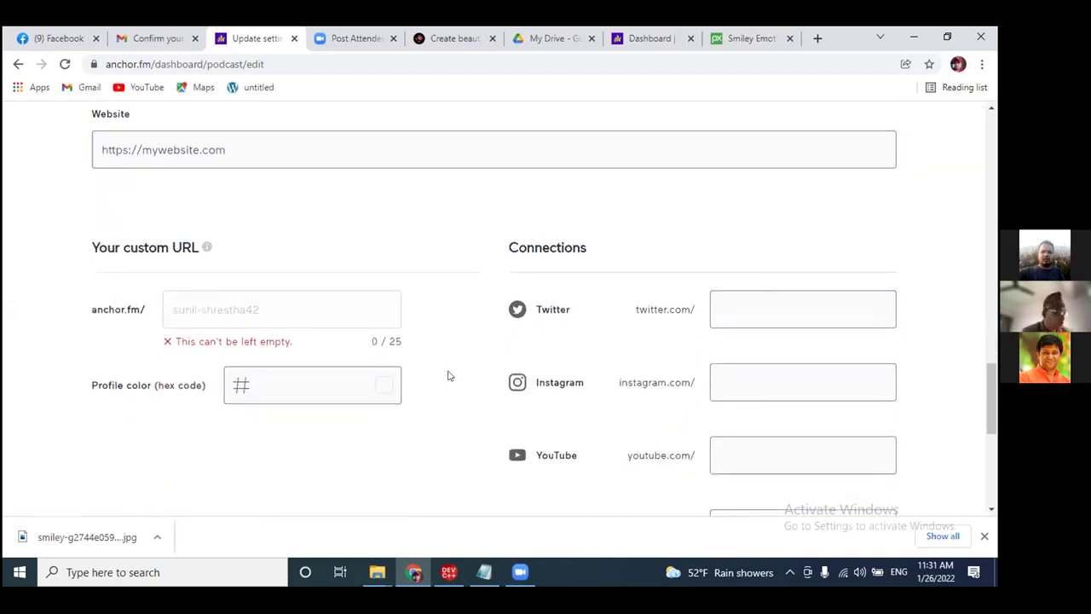
scroll(460, 396, down, 1)
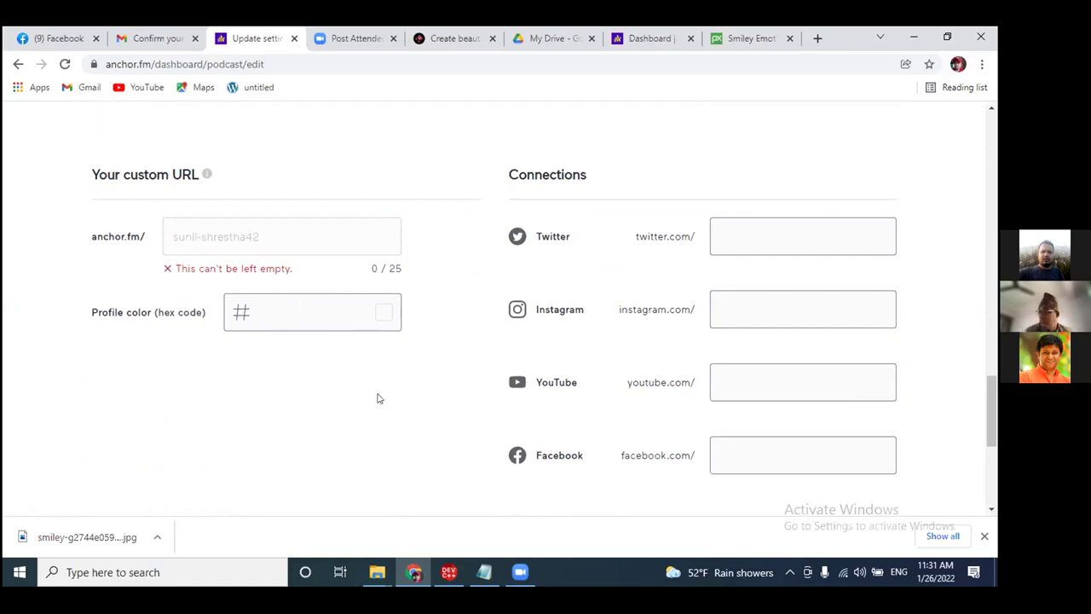
scroll(374, 392, down, 1)
scroll(369, 392, up, 1)
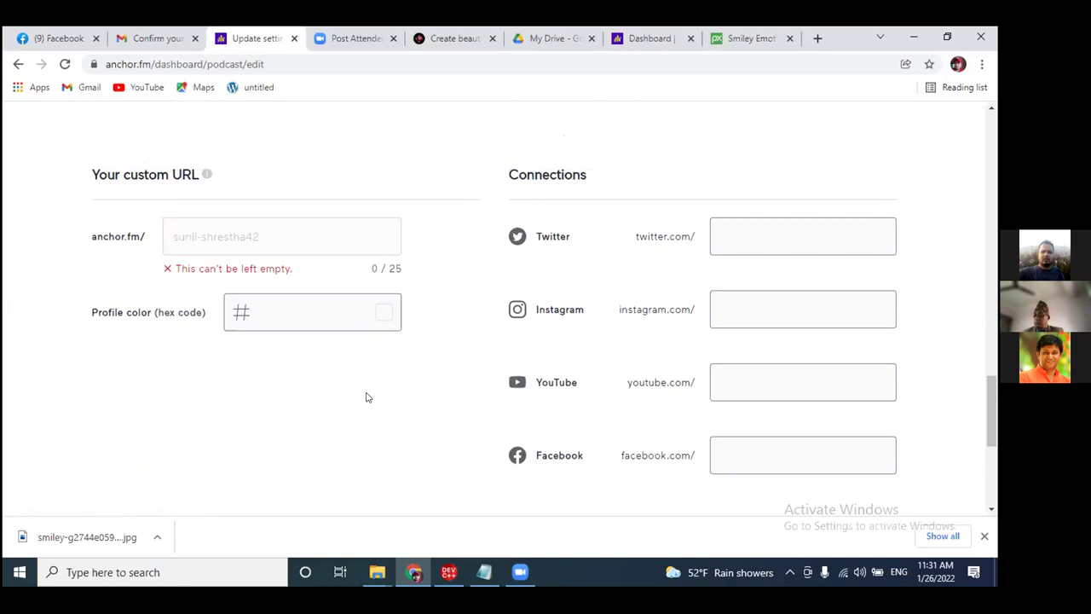
scroll(367, 397, down, 1)
scroll(393, 376, down, 2)
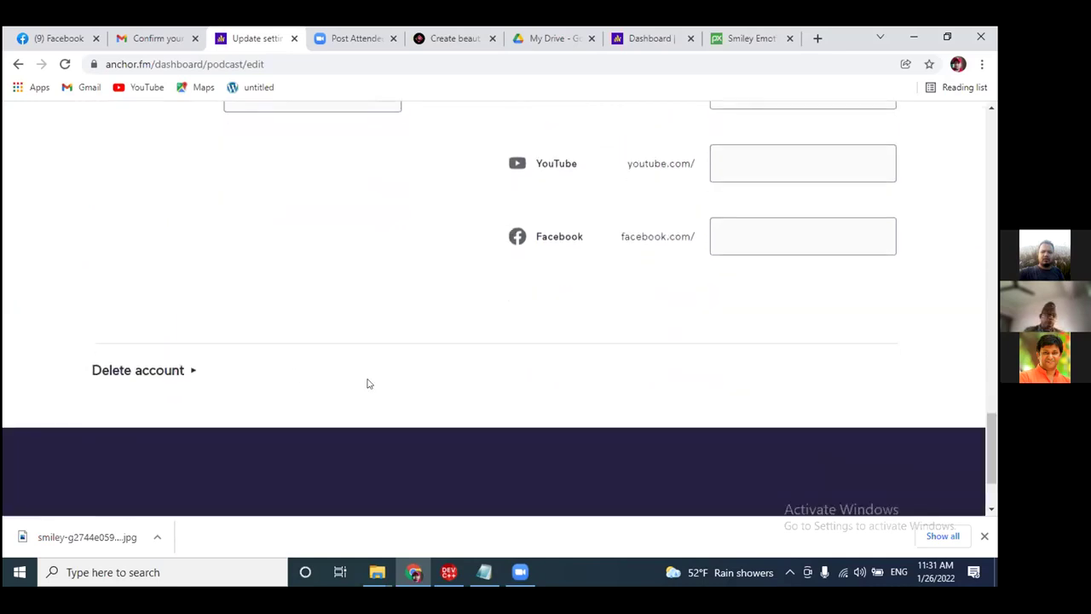
scroll(596, 375, down, 2)
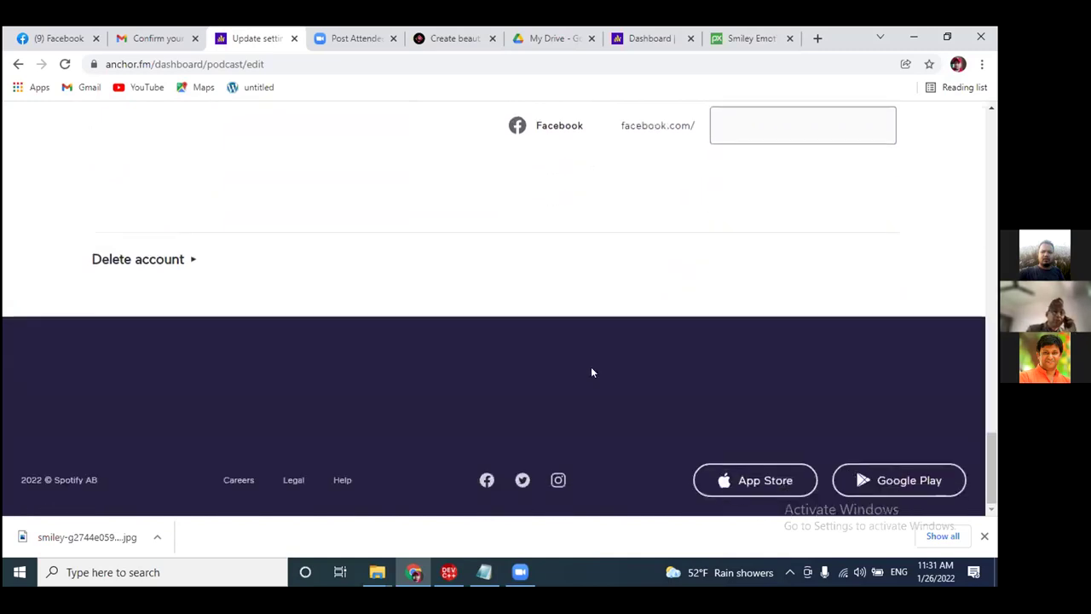
Try to save the podcast settings with the chosen category, language and Voice Messages option.
scroll(570, 335, up, 15)
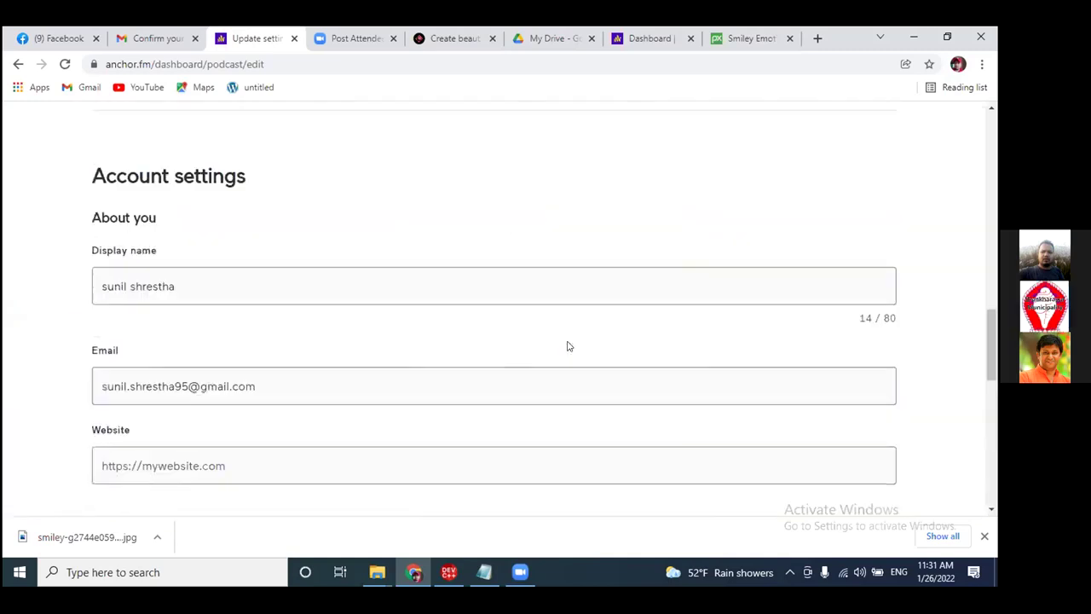
scroll(573, 329, up, 1)
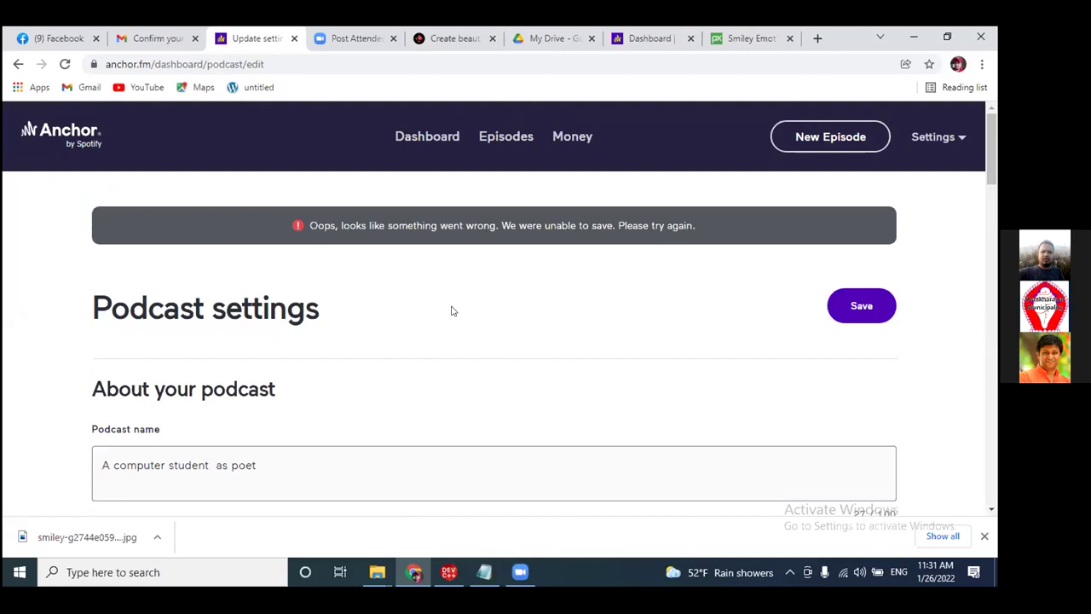
click(861, 315)
click(852, 307)
click(836, 305)
click(863, 313)
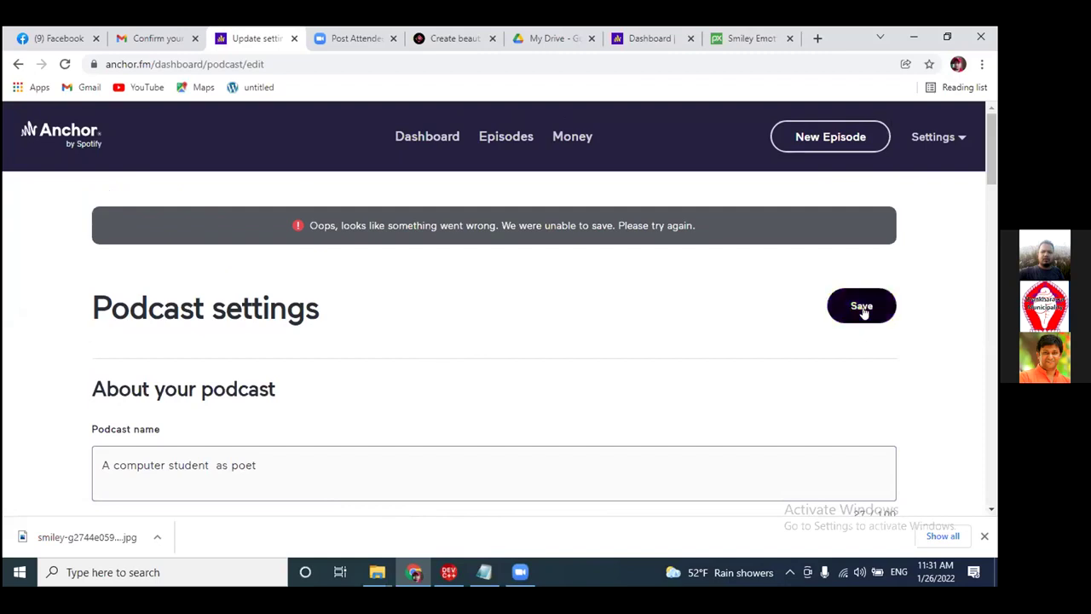
click(847, 313)
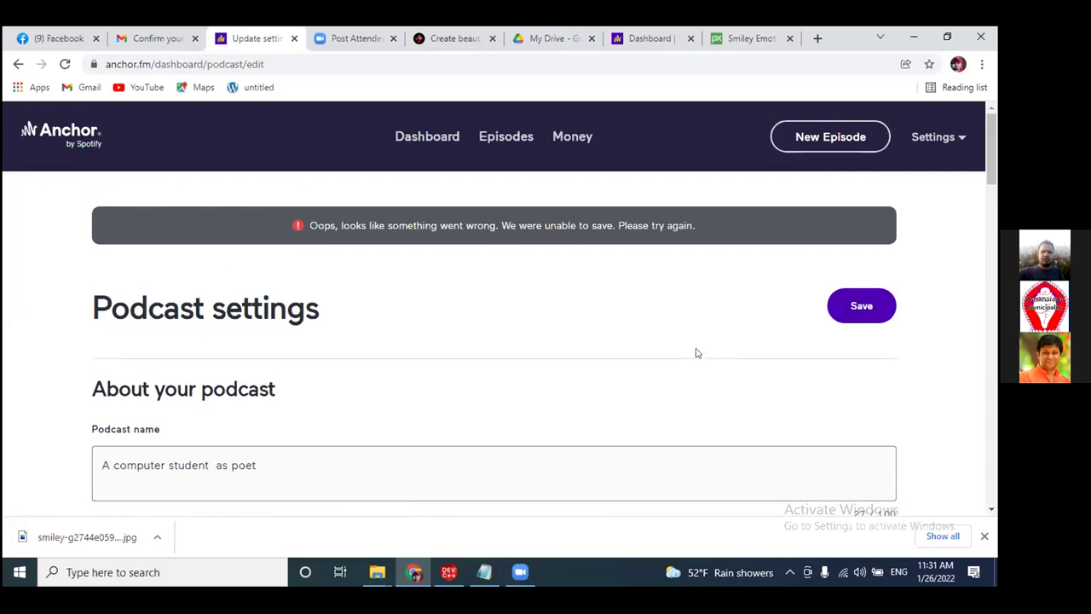
Reload the podcast settings page despite the unsaved changes and check the podcast name and description.
key(F5)
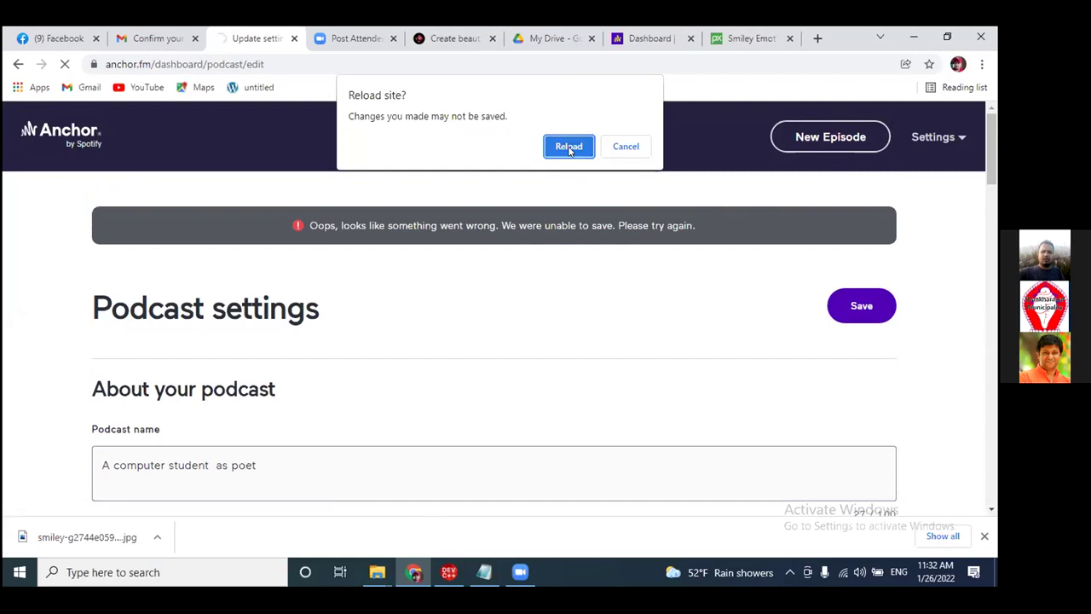
click(569, 148)
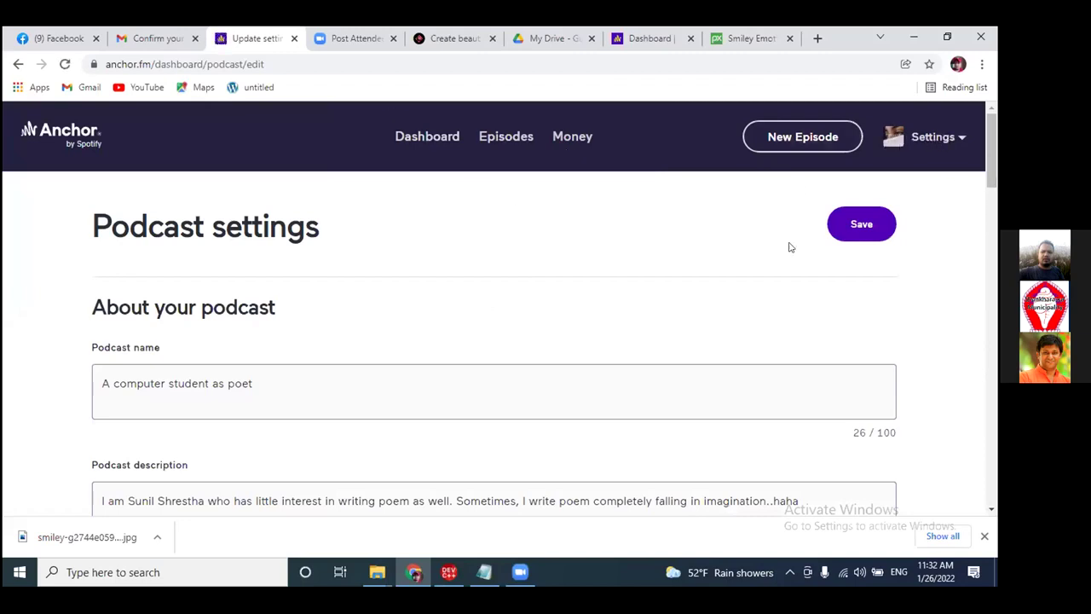
scroll(472, 324, down, 1)
scroll(869, 338, up, 1)
scroll(571, 322, down, 1)
scroll(588, 289, down, 1)
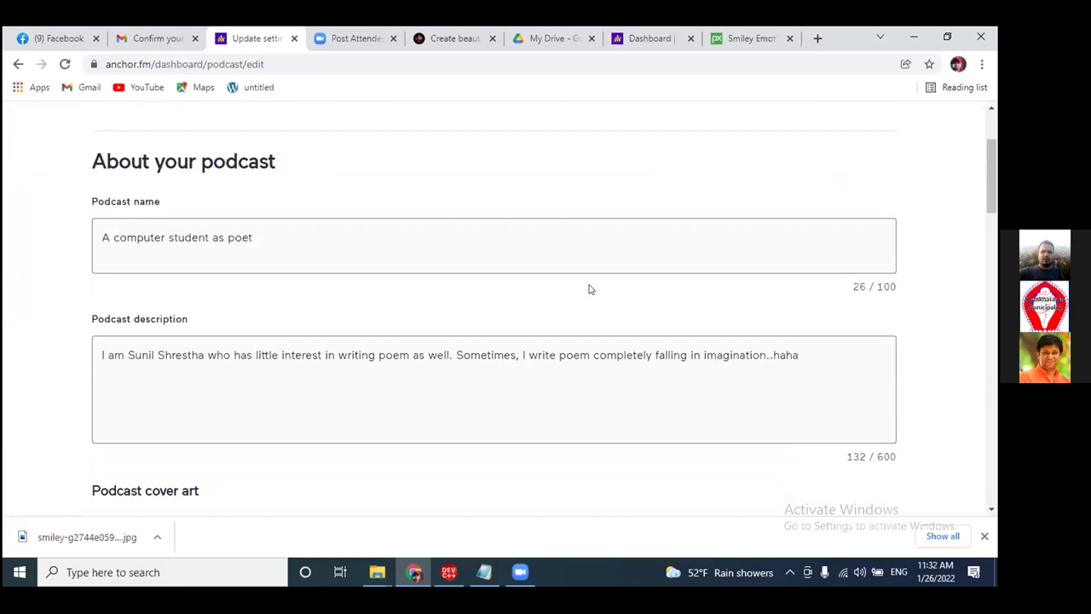
Set the podcast category to Education in the podcast details.
scroll(672, 307, down, 4)
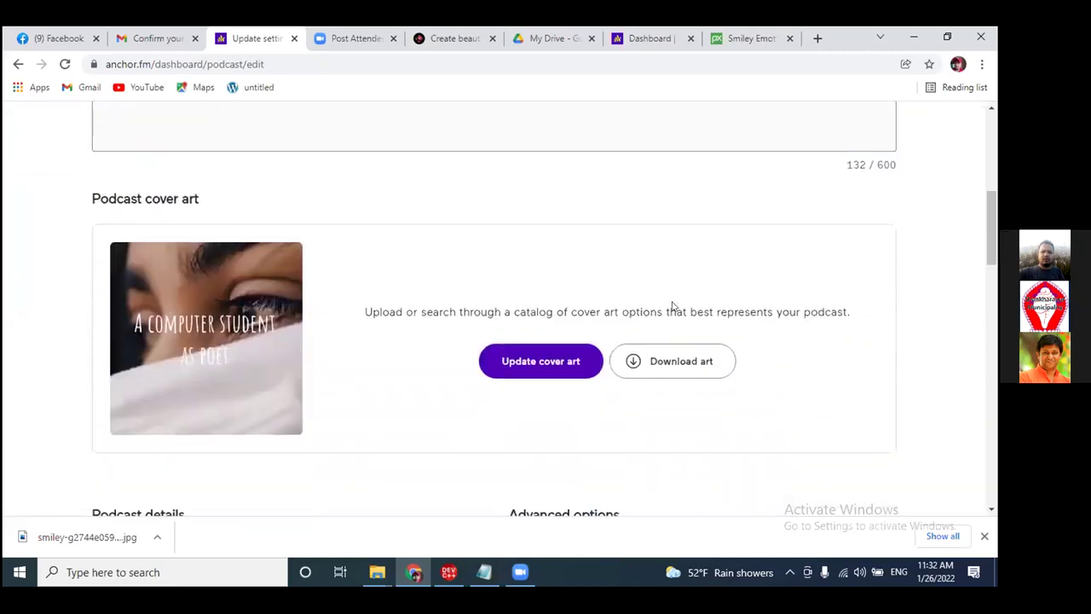
scroll(673, 307, down, 2)
scroll(758, 299, down, 2)
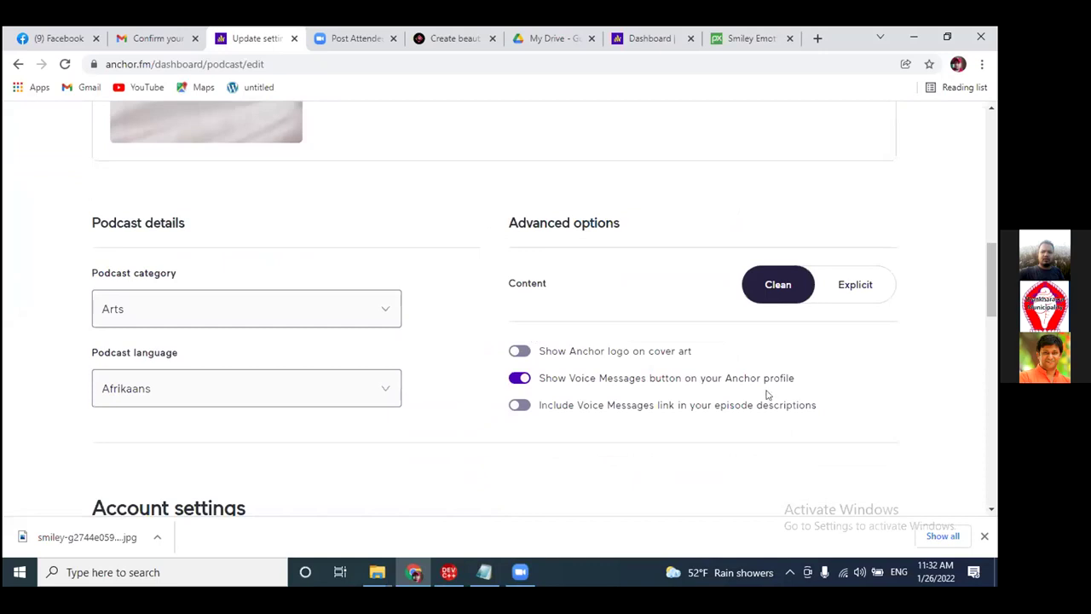
scroll(765, 394, down, 1)
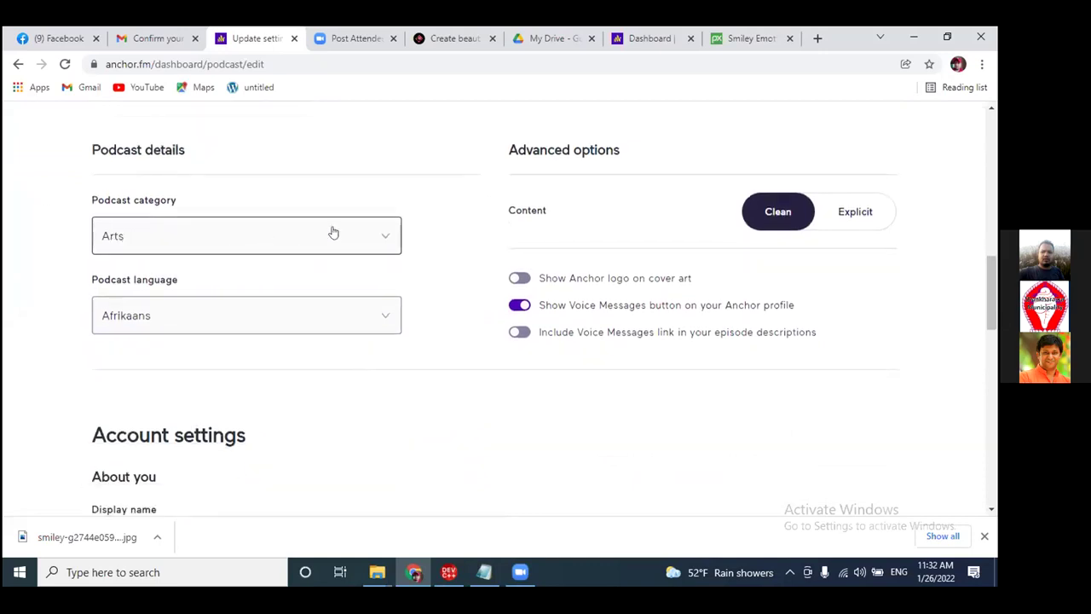
click(382, 243)
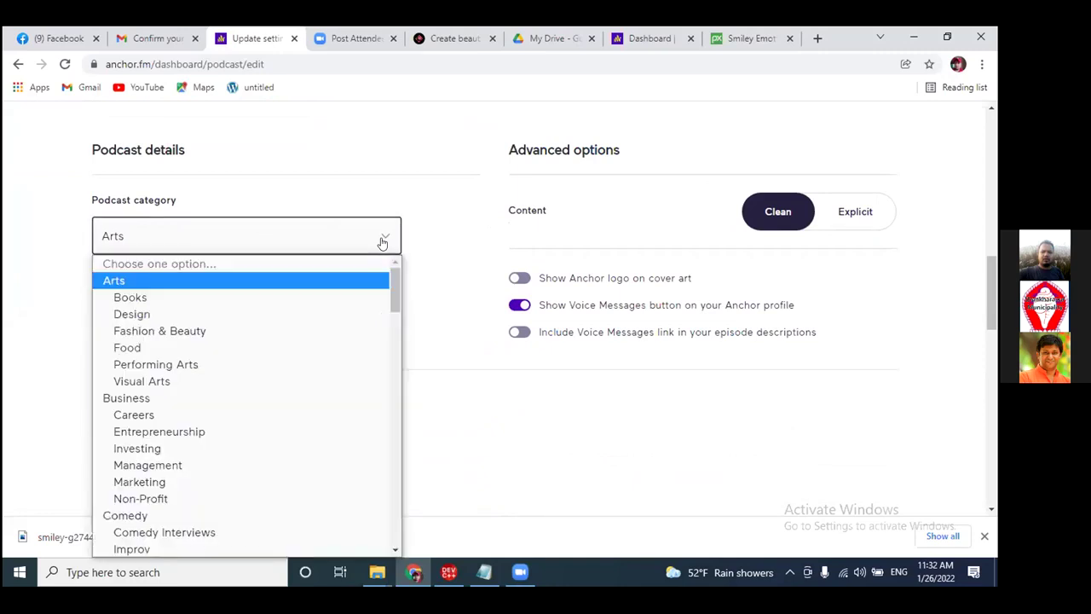
scroll(255, 358, down, 3)
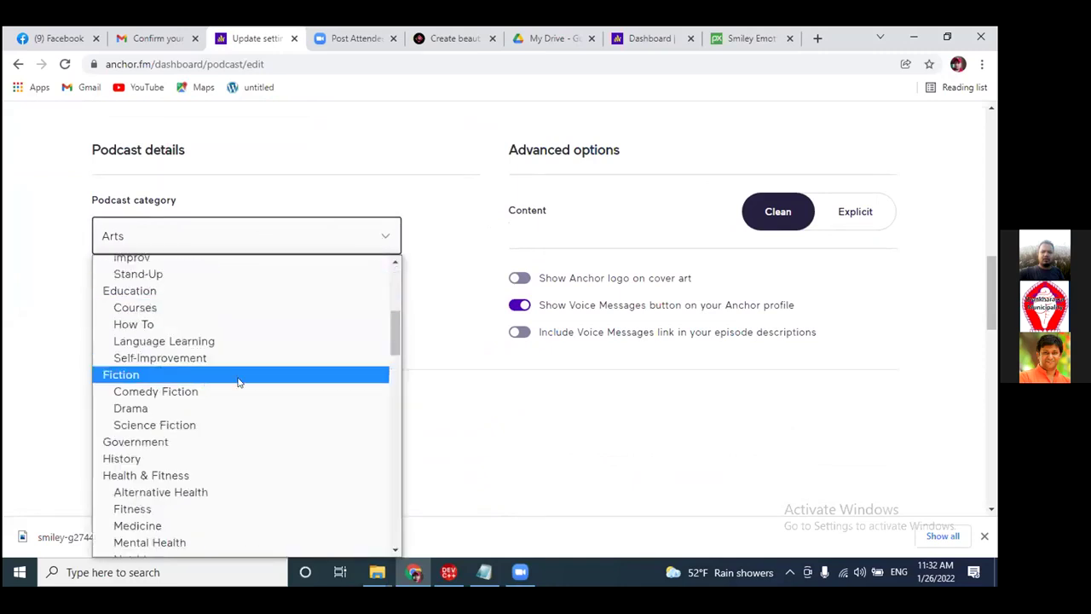
scroll(171, 367, down, 3)
scroll(158, 346, up, 2)
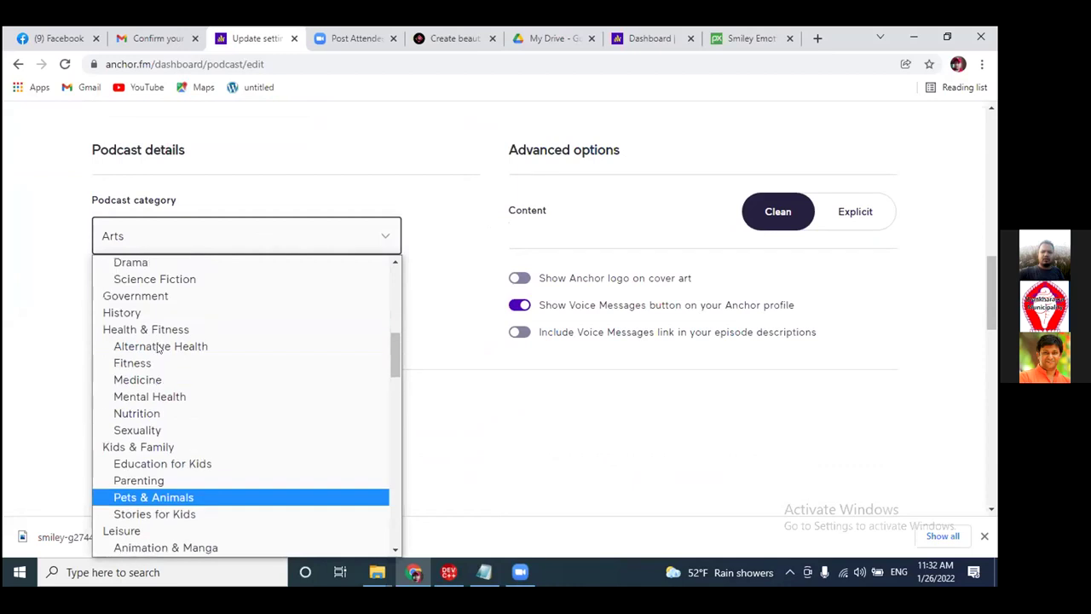
scroll(158, 348, up, 2)
key(Escape)
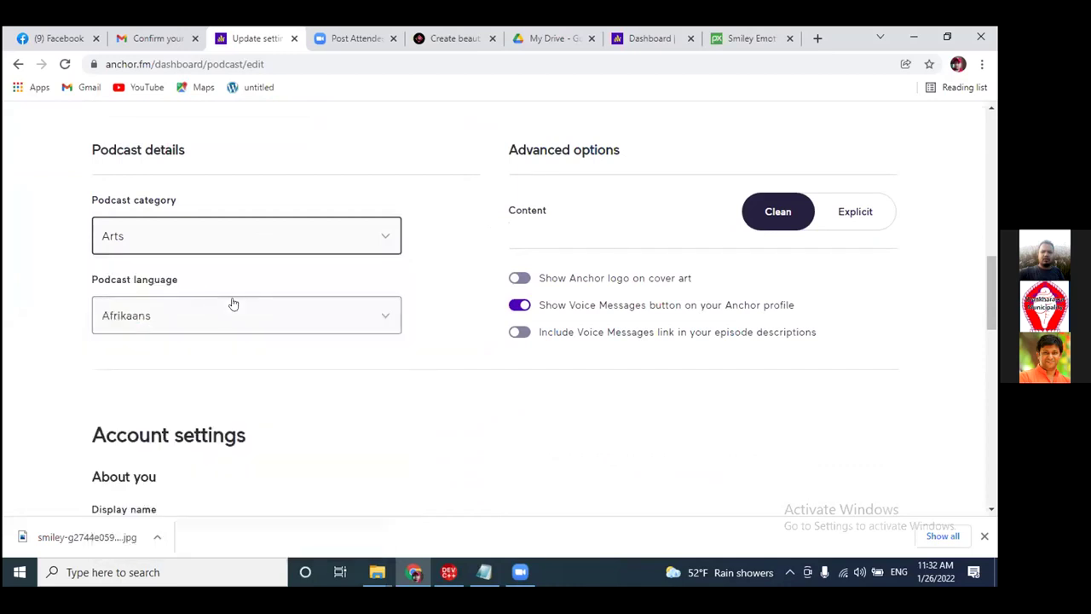
Set the podcast language to Nepali and turn on including the Voice Messages link in the episode descriptions.
click(213, 320)
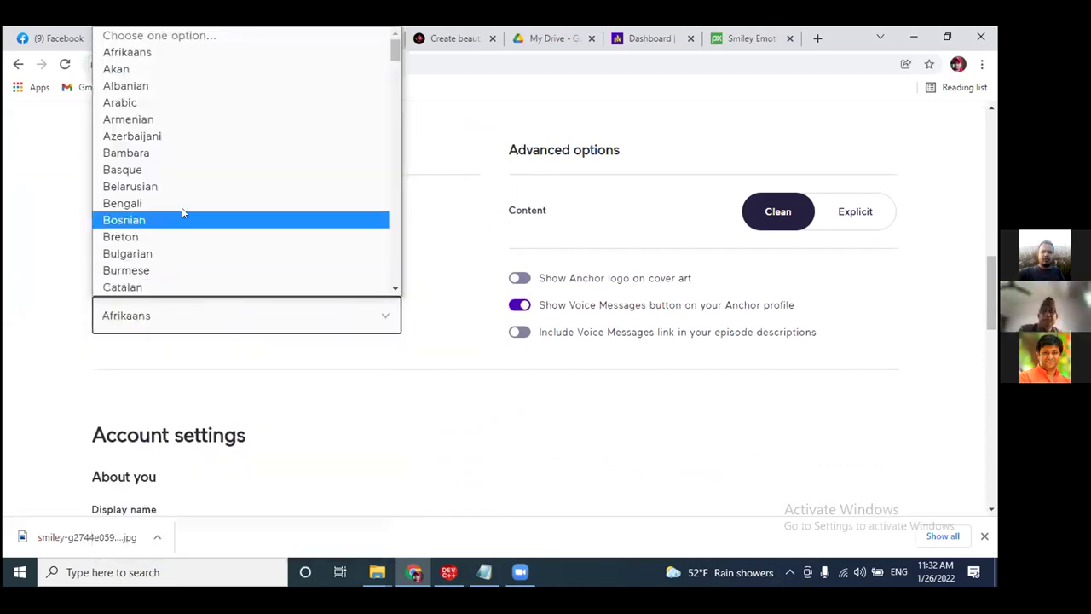
scroll(183, 211, down, 15)
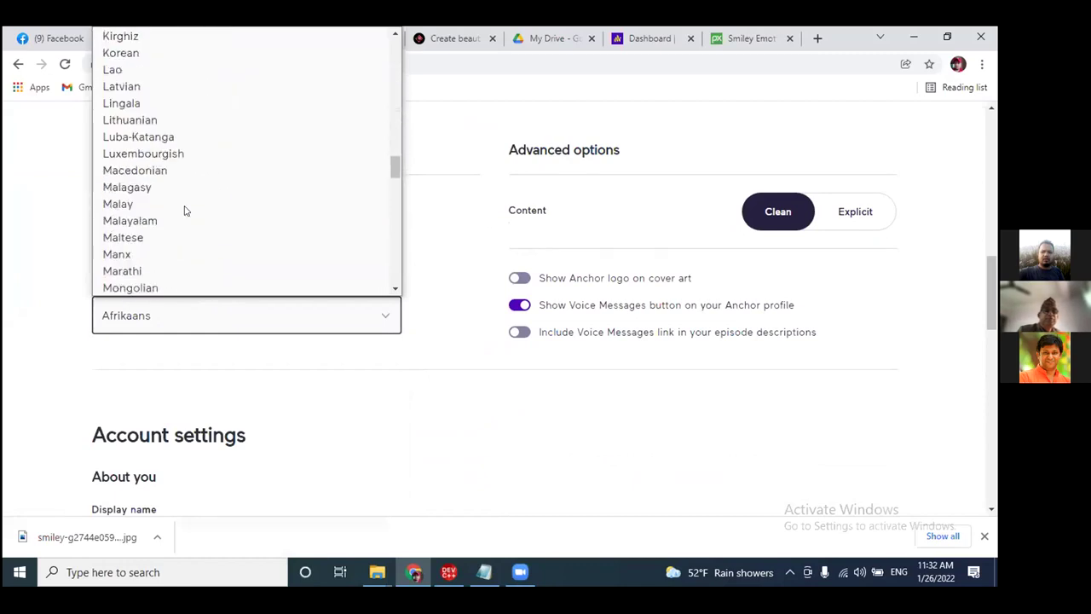
scroll(185, 212, down, 3)
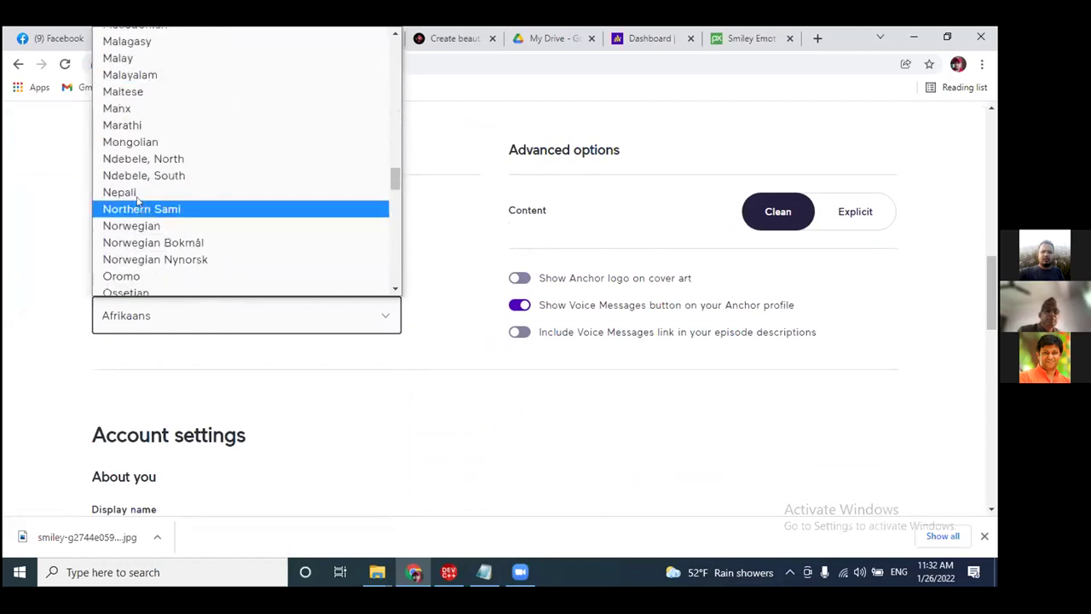
click(145, 196)
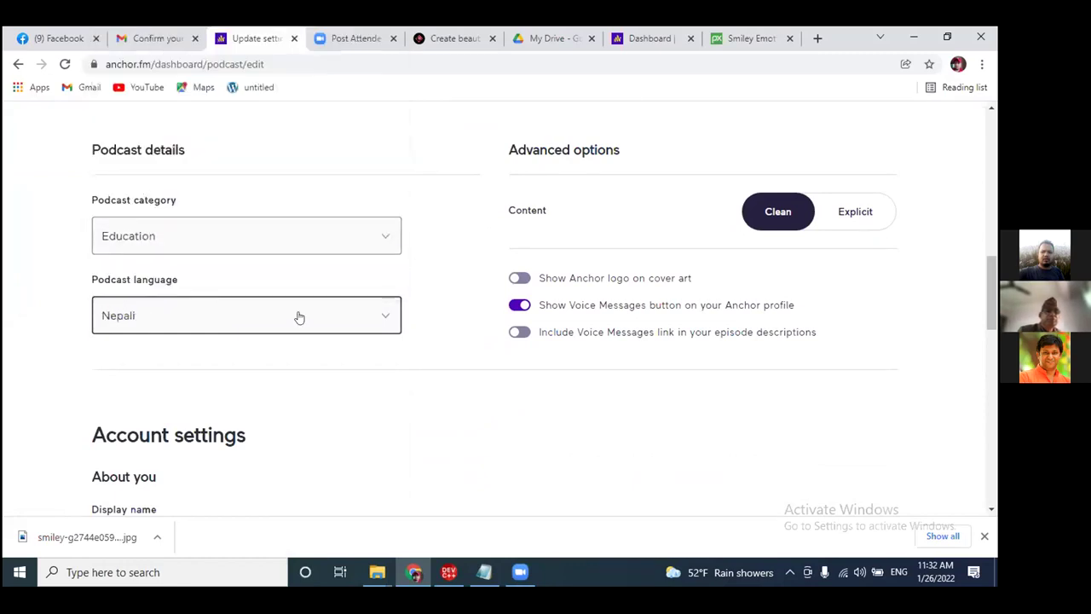
click(521, 331)
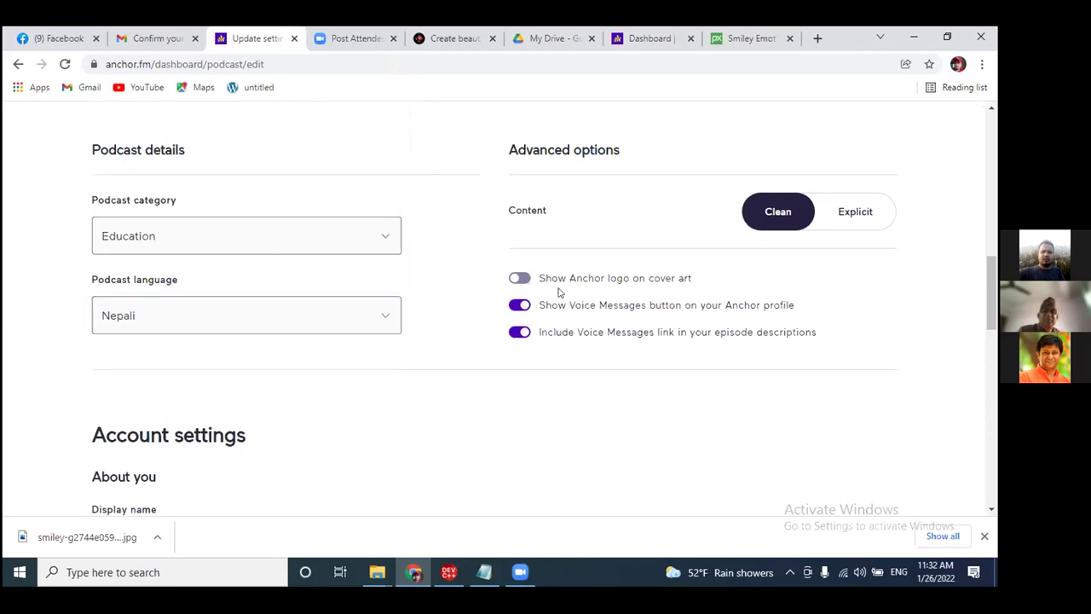
Examine the account settings, from the display name and email to the custom URL and social media connections.
scroll(574, 384, down, 1)
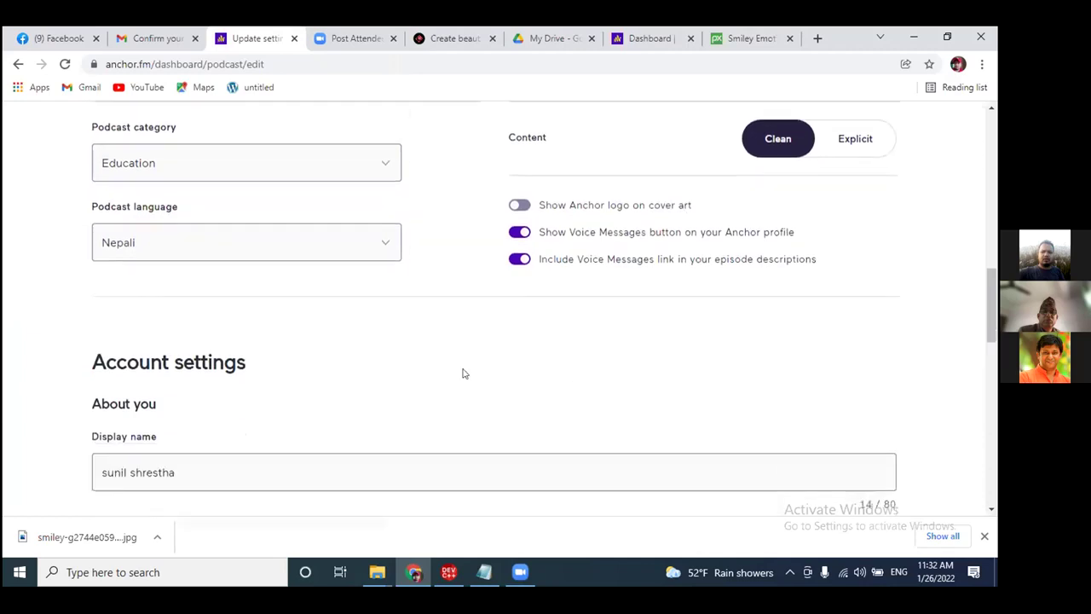
scroll(424, 366, down, 2)
scroll(563, 303, down, 2)
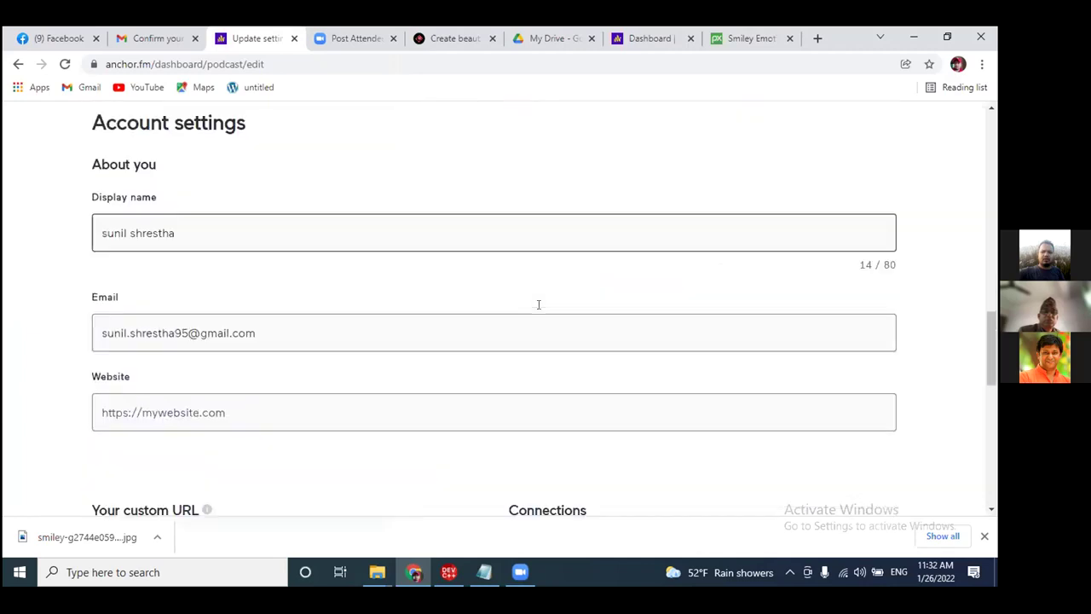
scroll(716, 338, down, 1)
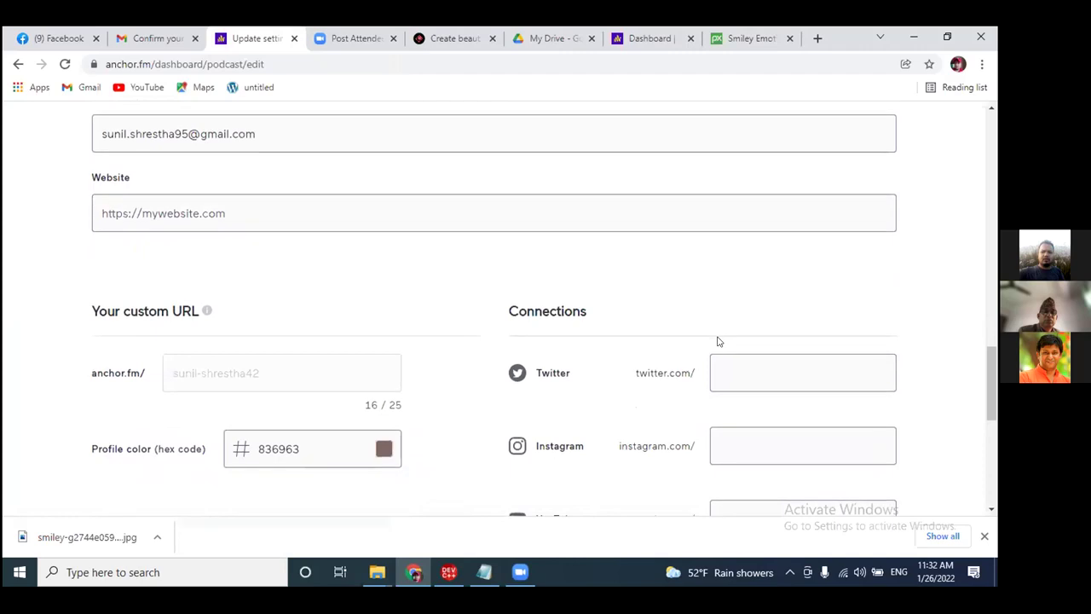
scroll(511, 315, down, 1)
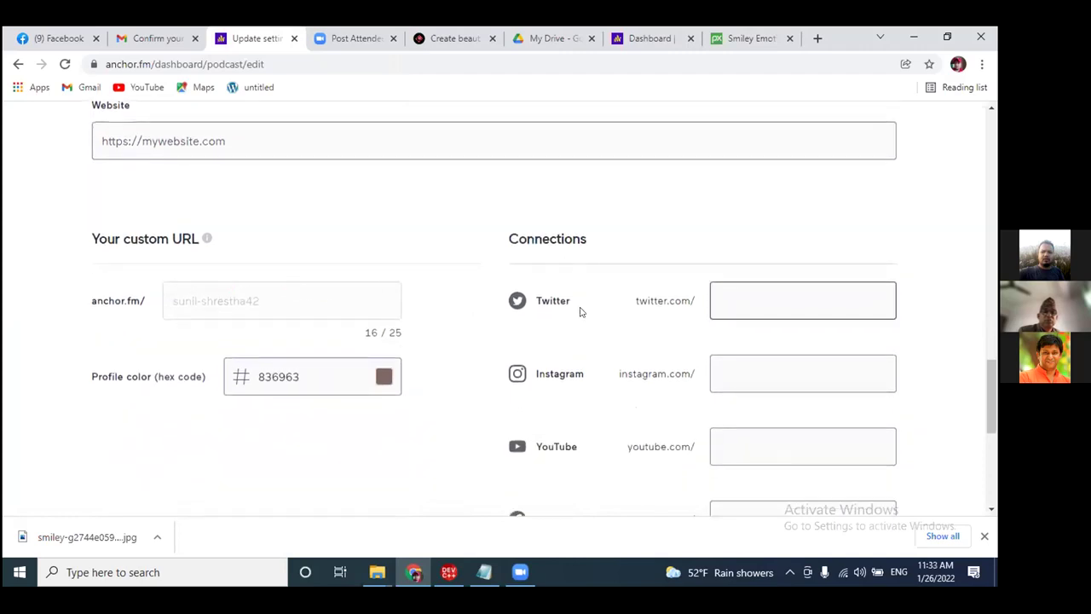
scroll(579, 312, down, 1)
scroll(580, 312, up, 5)
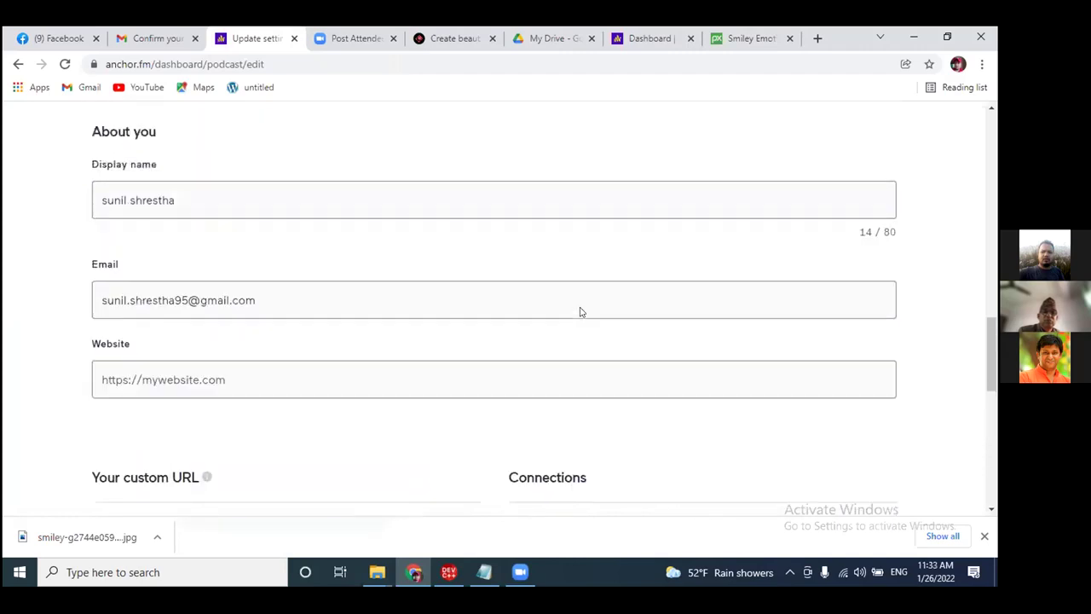
scroll(579, 304, up, 3)
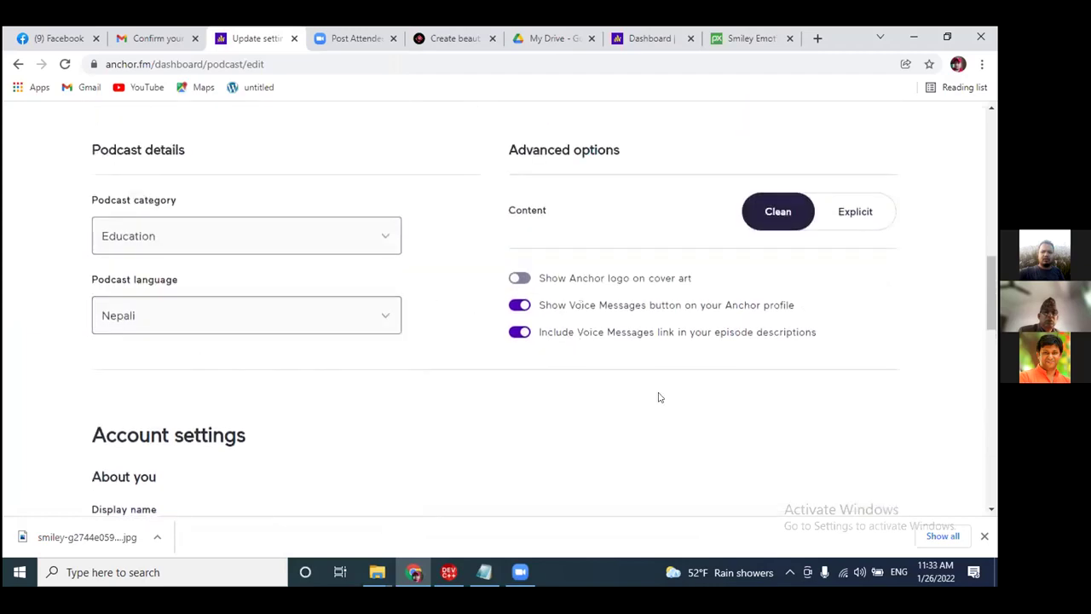
Save the podcast settings and go back to the podcast dashboard.
scroll(659, 394, up, 10)
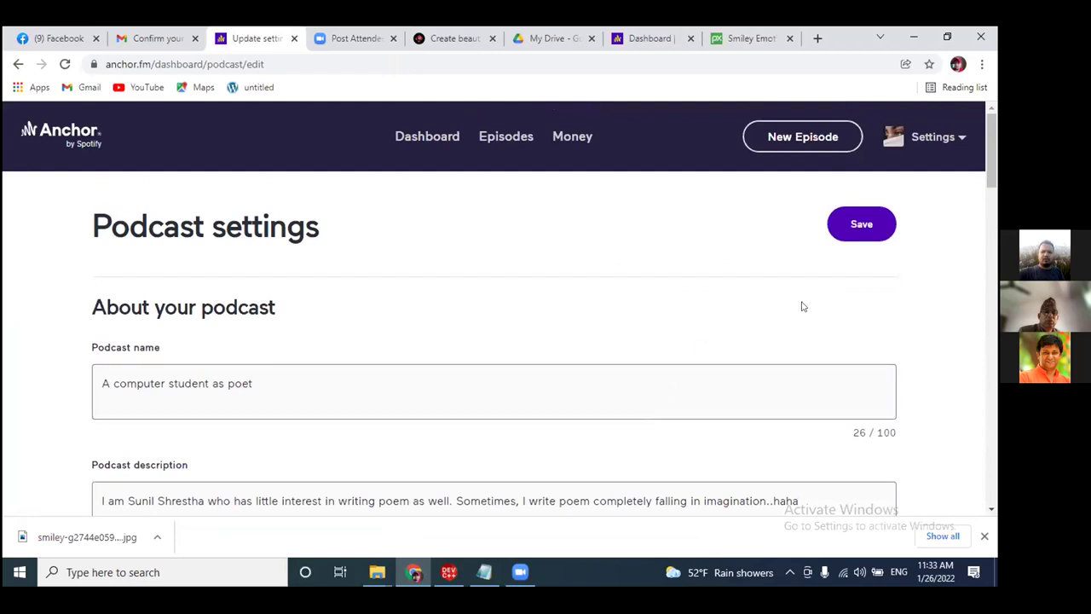
click(849, 226)
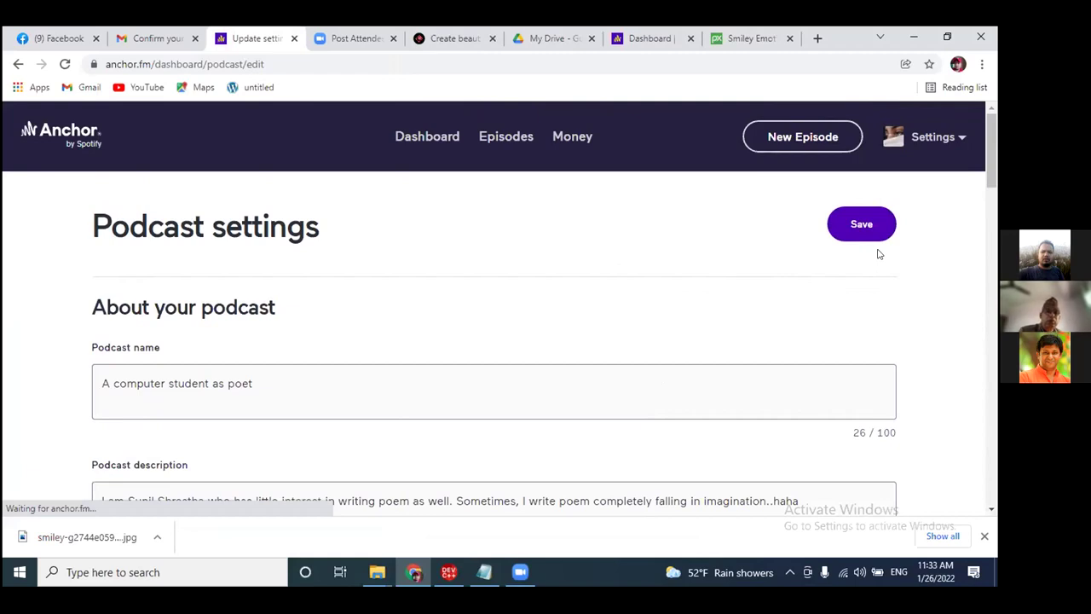
click(960, 139)
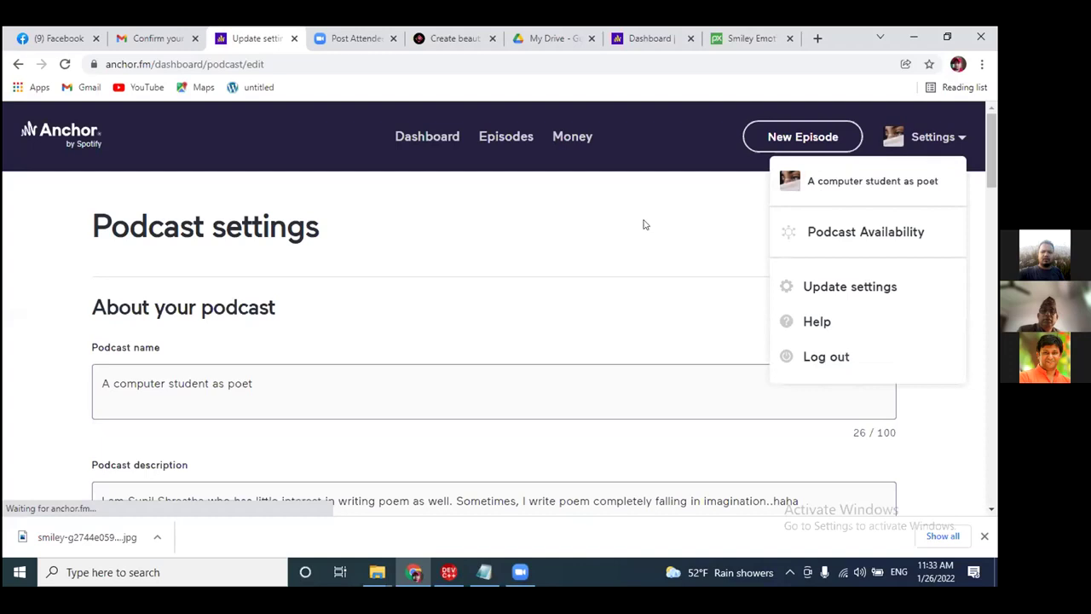
click(607, 221)
click(427, 139)
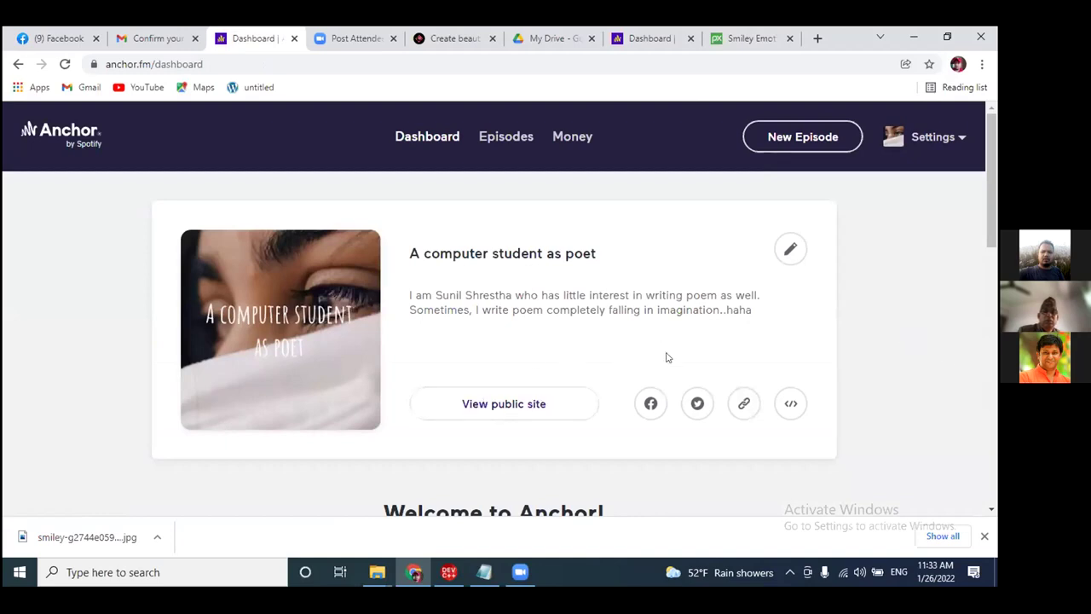
Copy the podcast's link from its dashboard card and look over the welcome section about making a first episode.
click(742, 406)
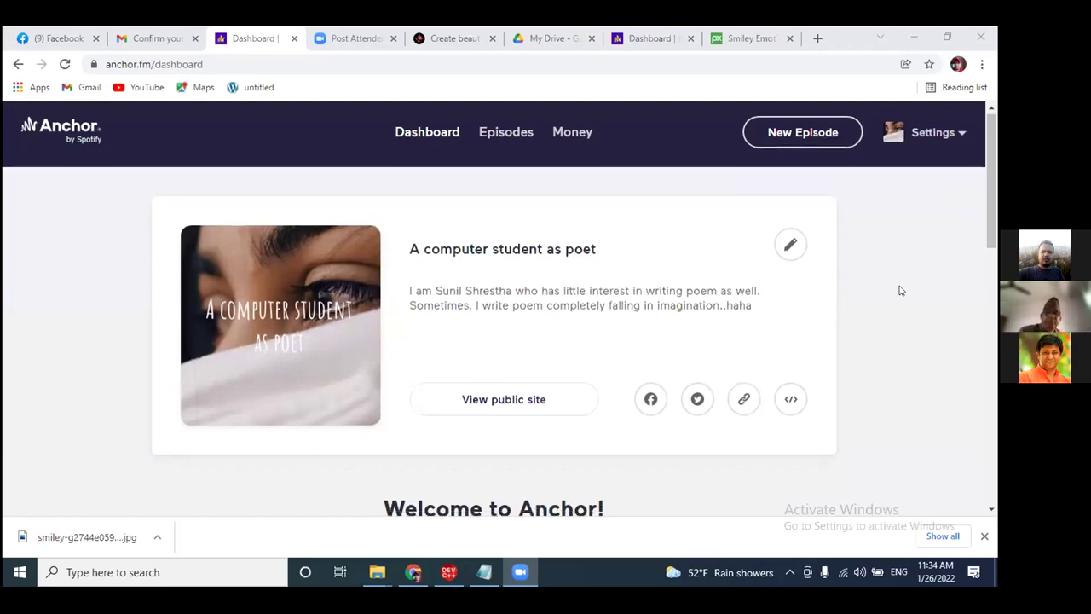
scroll(899, 290, down, 1)
scroll(899, 291, down, 2)
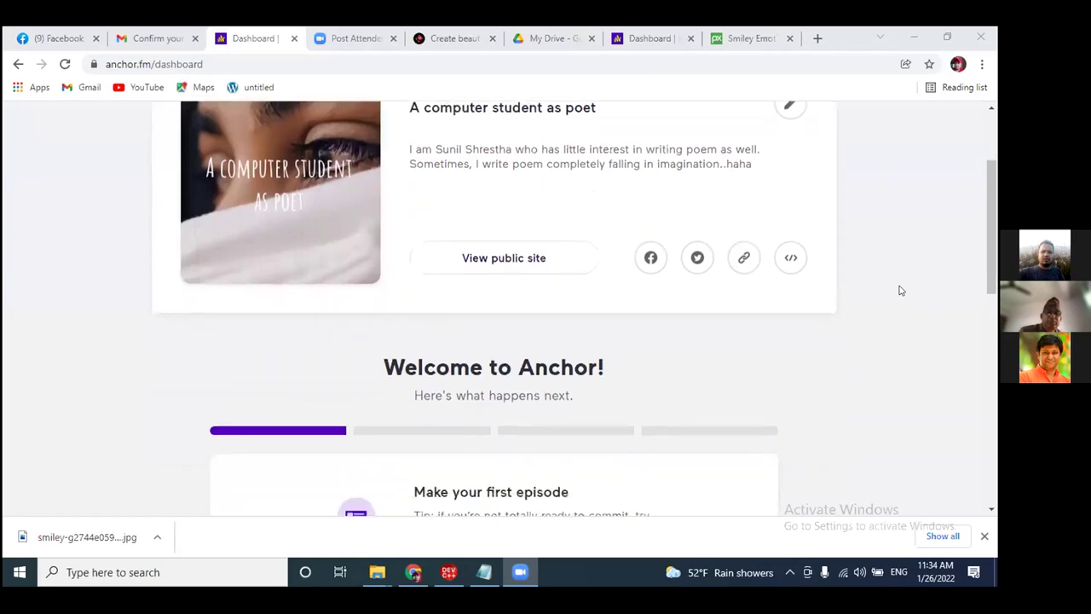
scroll(900, 290, down, 2)
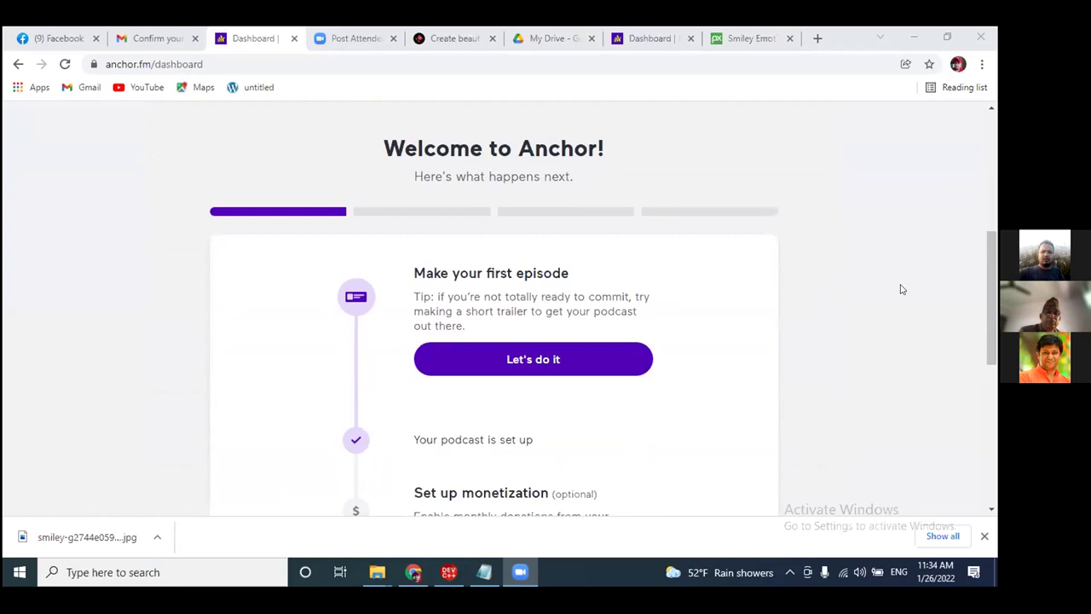
scroll(901, 290, up, 5)
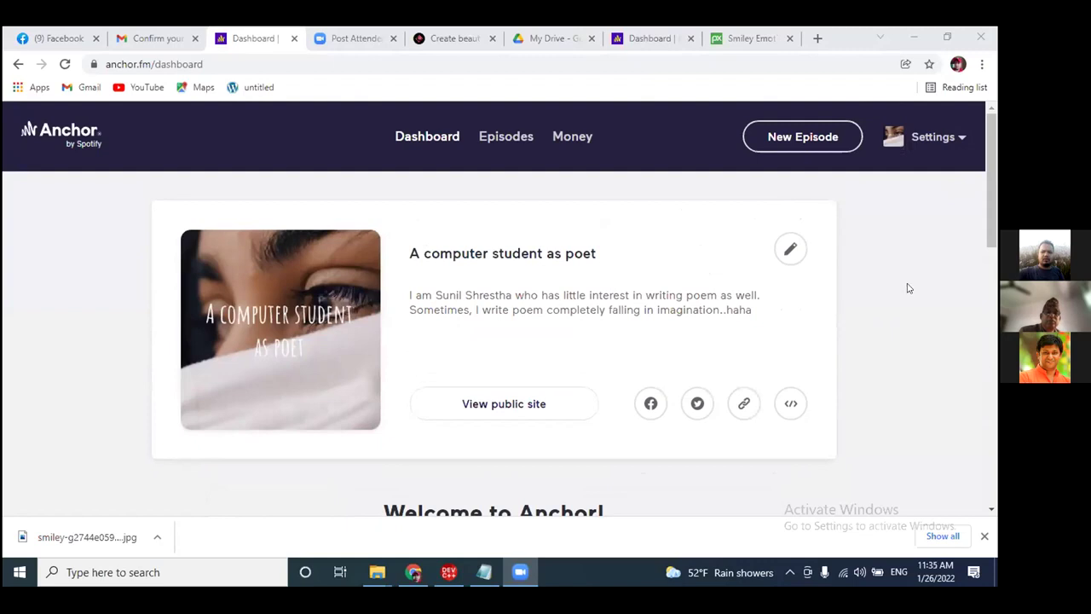
scroll(907, 288, down, 1)
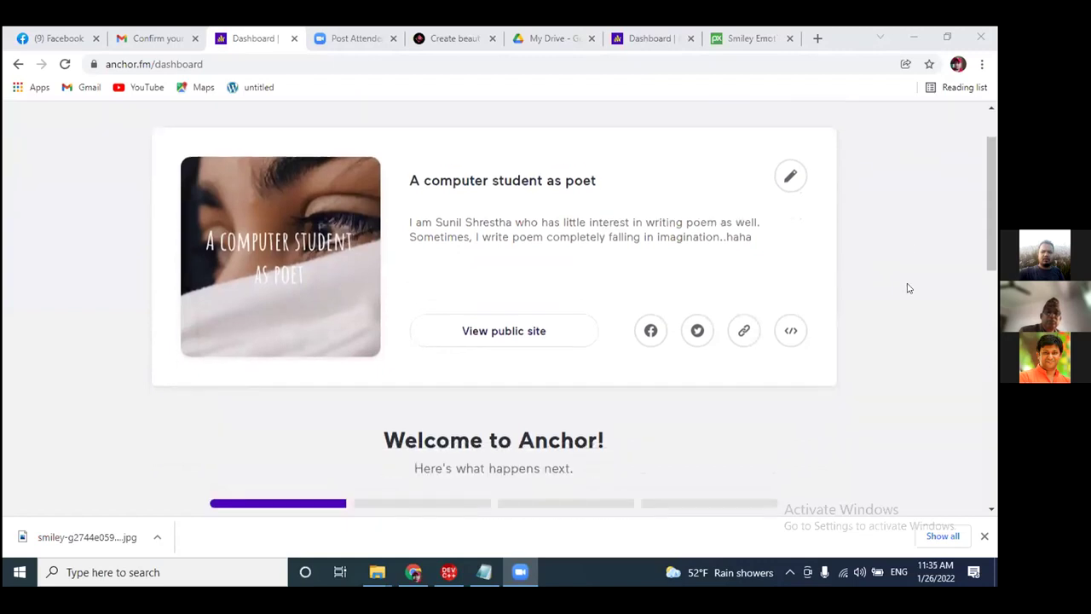
scroll(907, 288, up, 1)
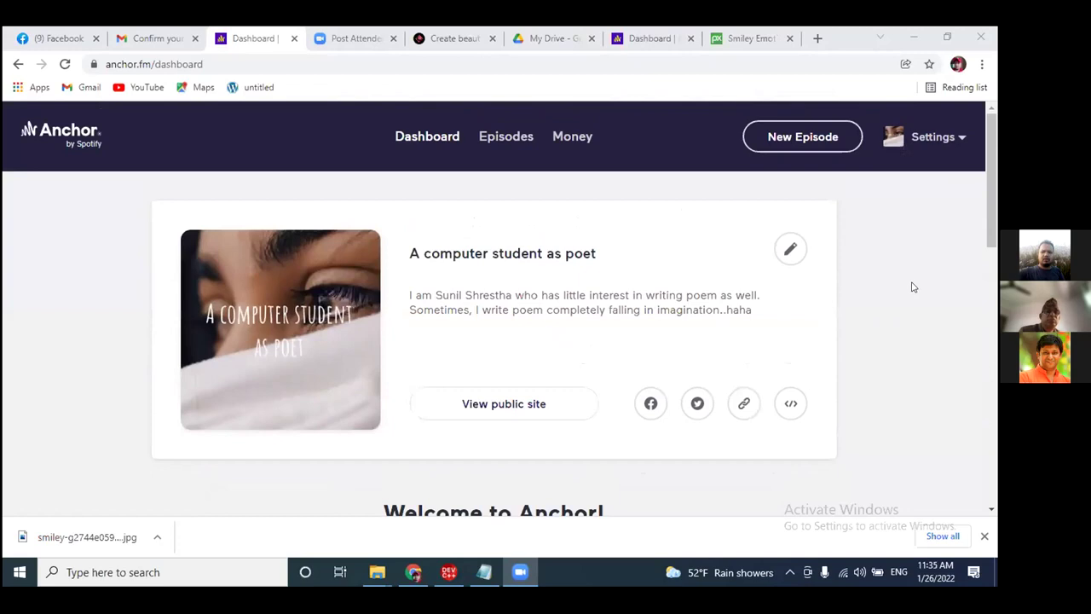
Check the options of the account settings menu and review the dashboard's podcast card and getting-started checklist.
click(956, 141)
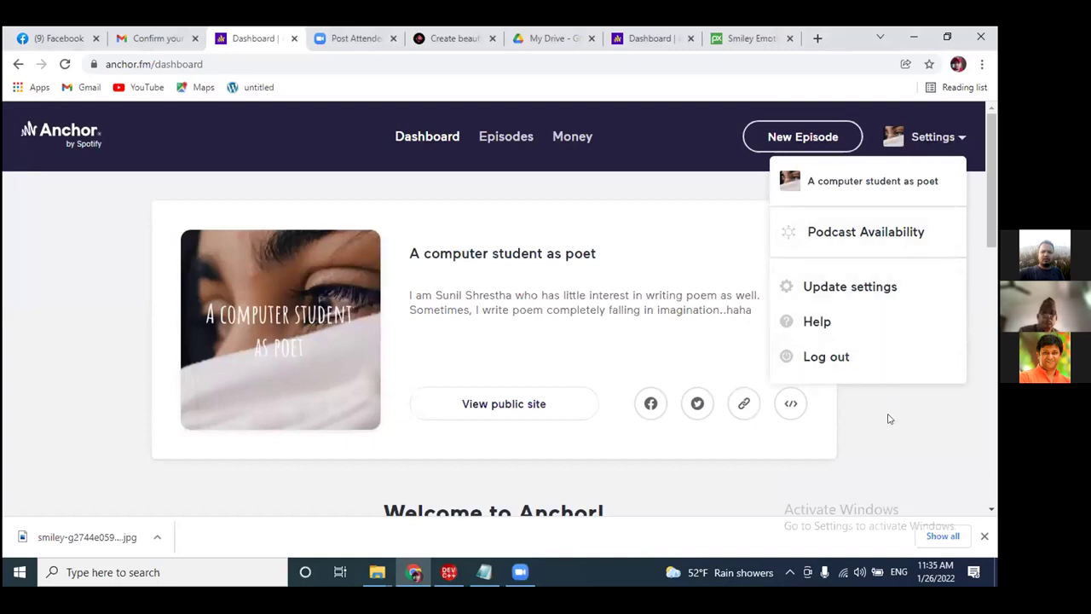
click(921, 363)
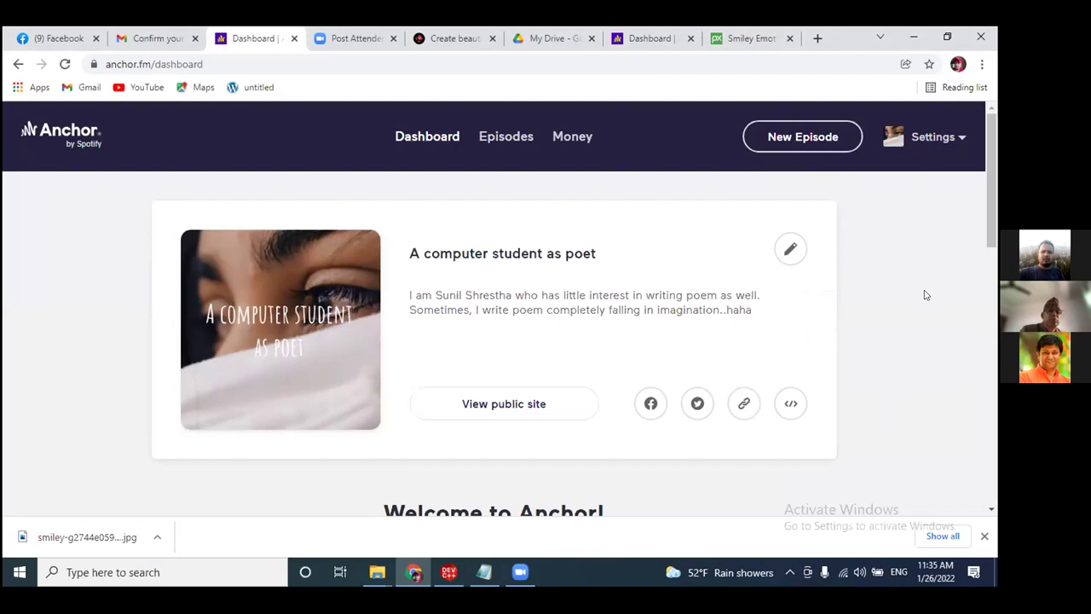
click(744, 407)
scroll(883, 304, down, 3)
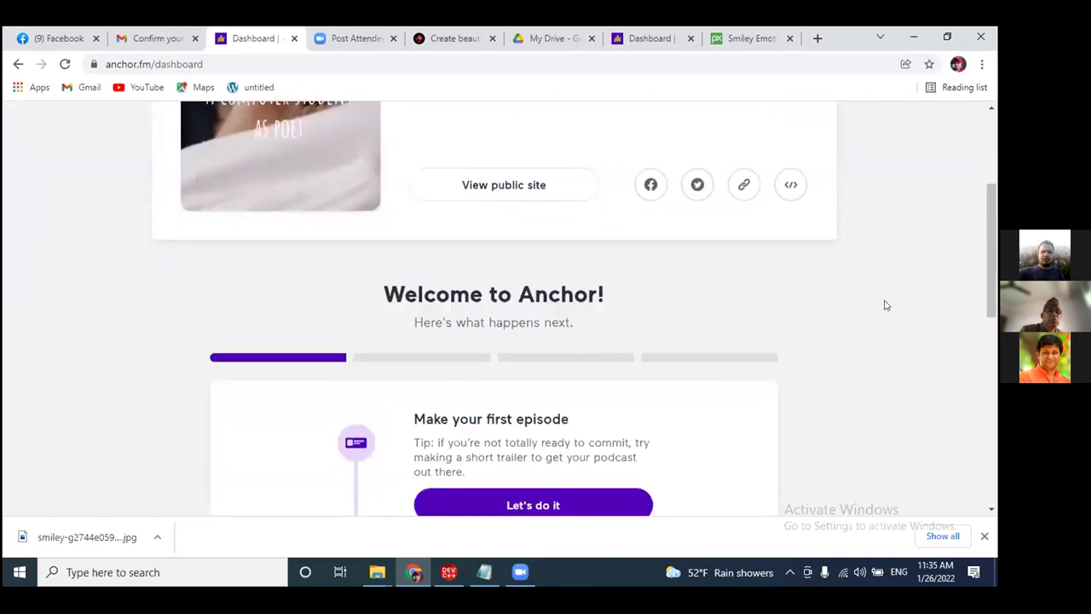
scroll(885, 305, up, 3)
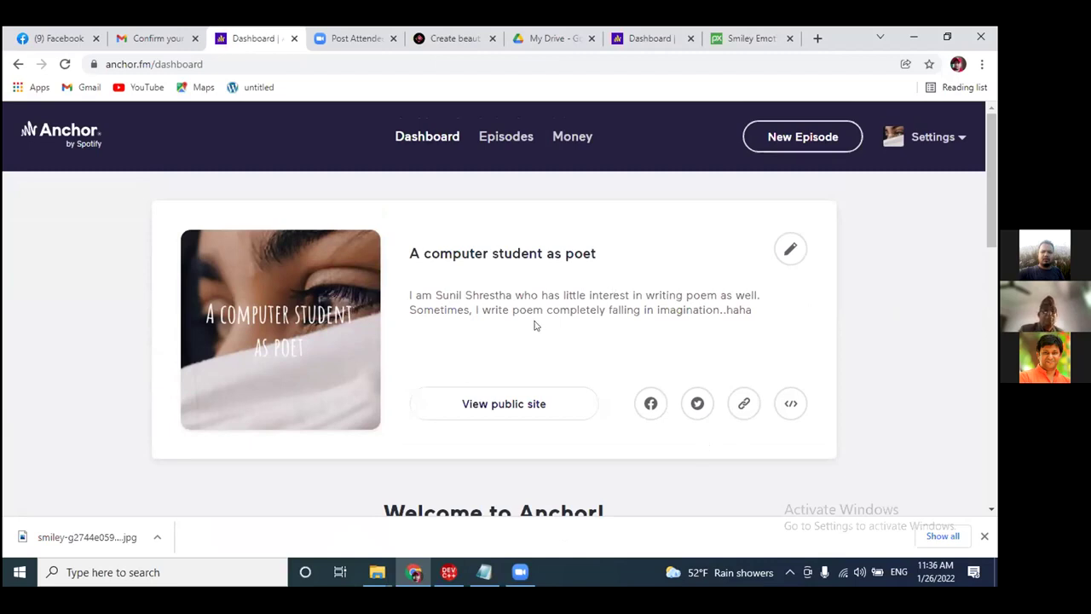
scroll(608, 350, down, 1)
scroll(609, 349, down, 2)
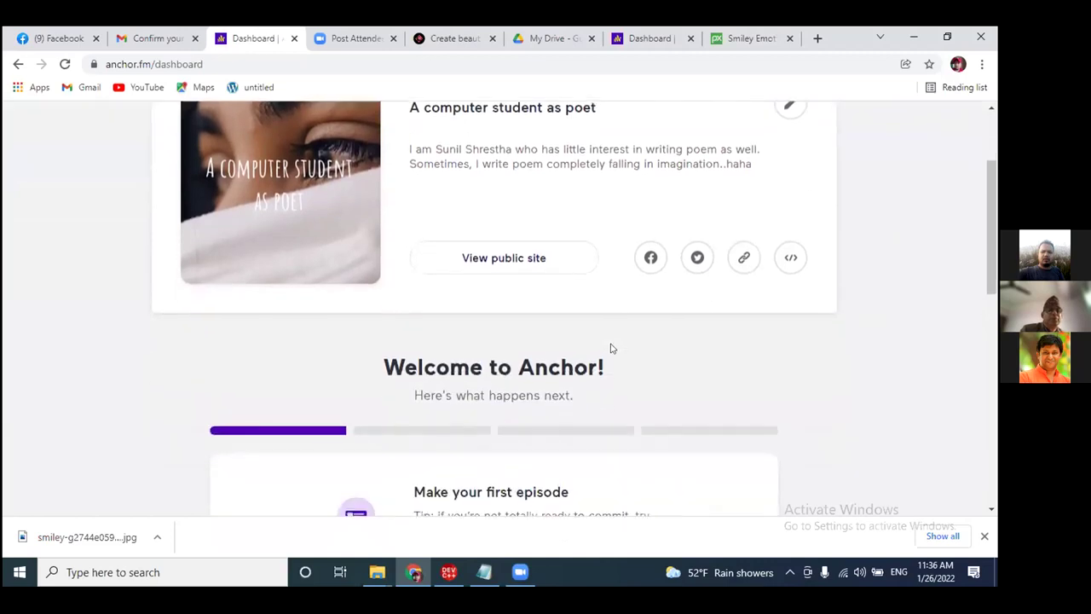
scroll(610, 348, down, 4)
scroll(617, 346, up, 6)
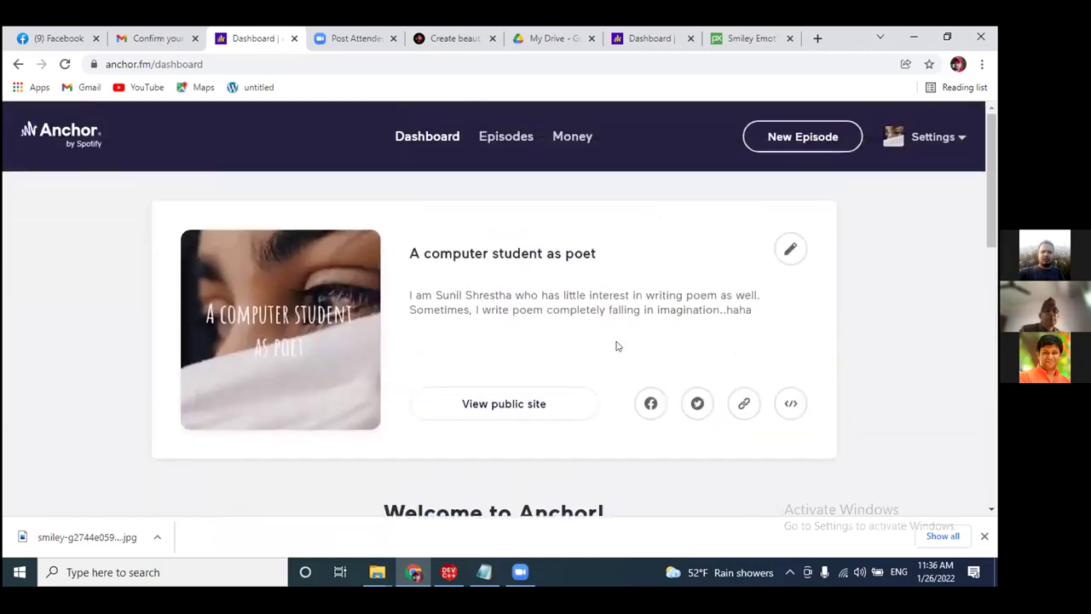
Open the downloaded image smiley-g2744e059c_640.jpg in the photo viewer.
click(75, 545)
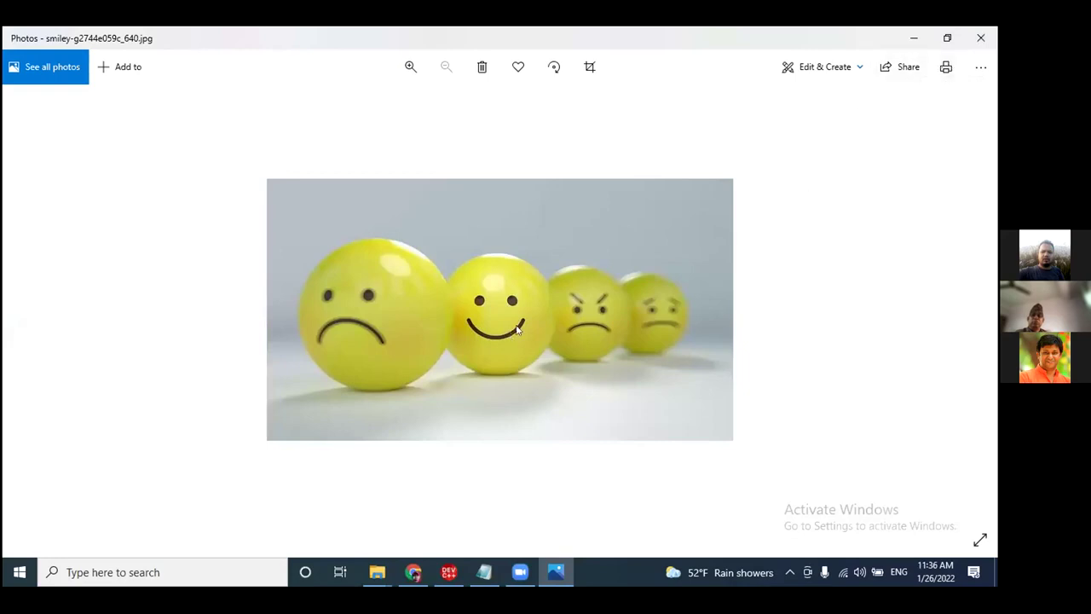
Close the photo viewer and start making the first episode from the dashboard's getting-started checklist.
click(983, 37)
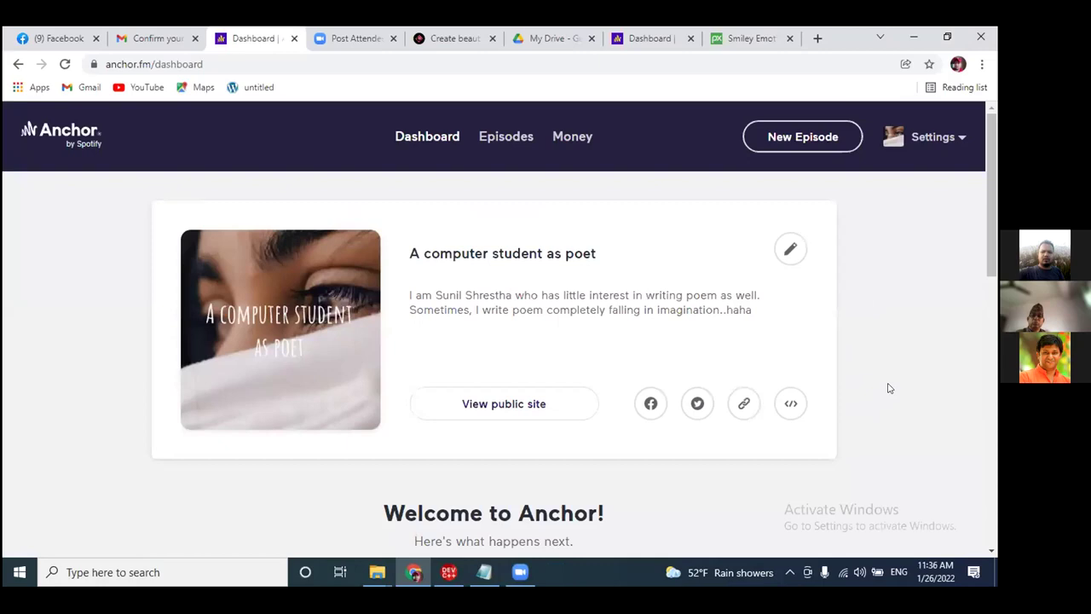
scroll(904, 306, down, 1)
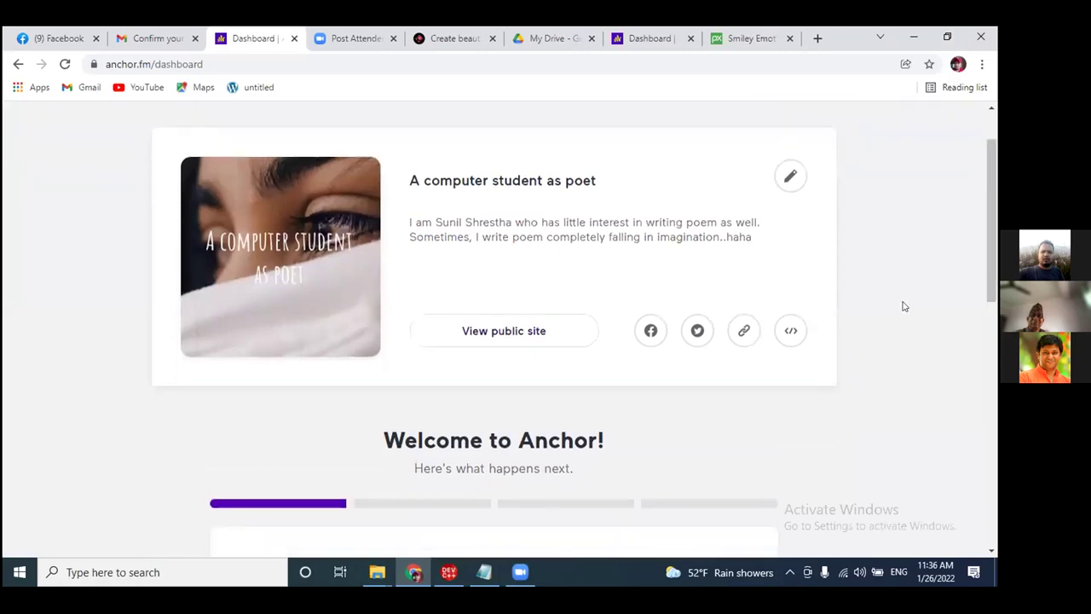
scroll(904, 306, up, 1)
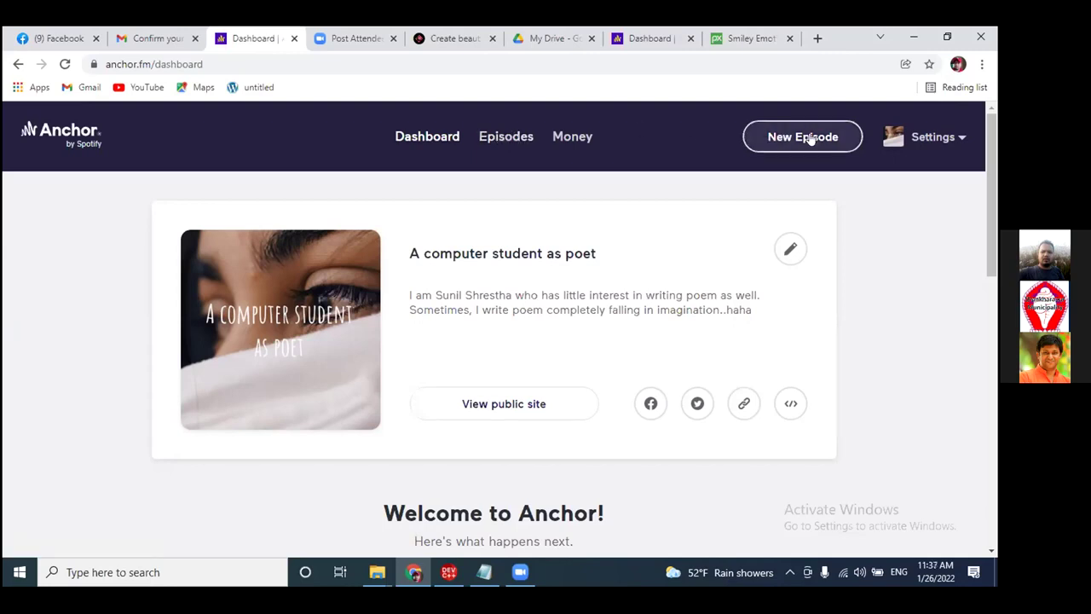
scroll(858, 248, down, 3)
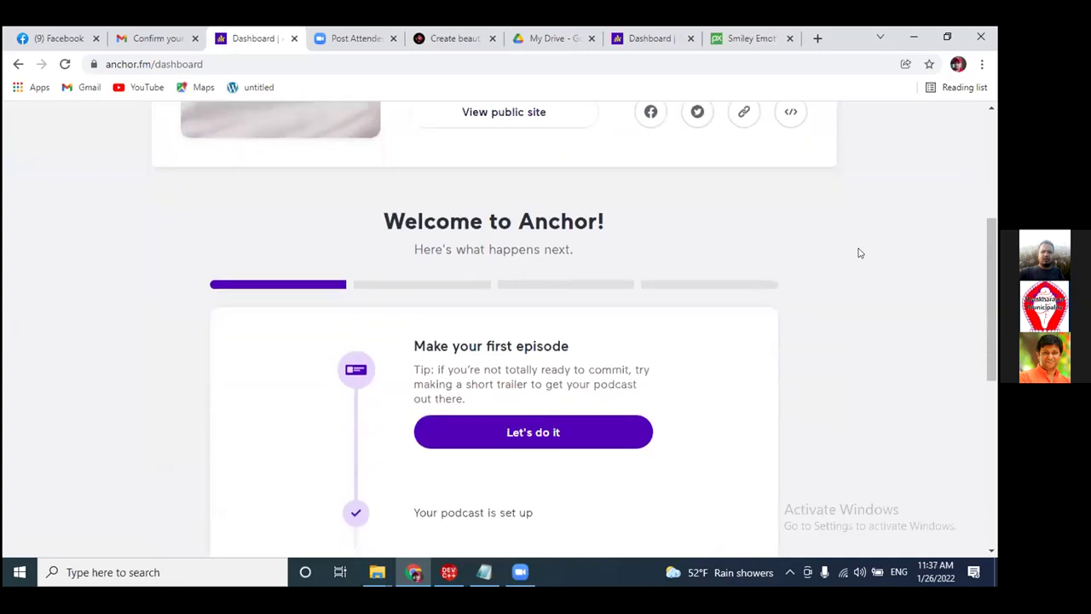
scroll(857, 251, down, 1)
scroll(860, 246, down, 1)
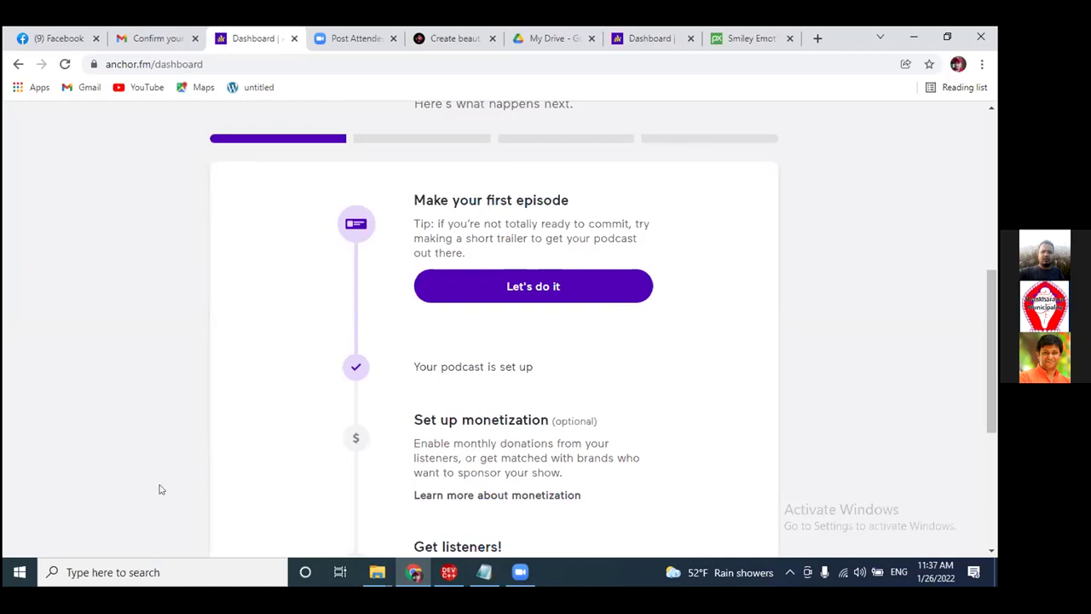
click(525, 290)
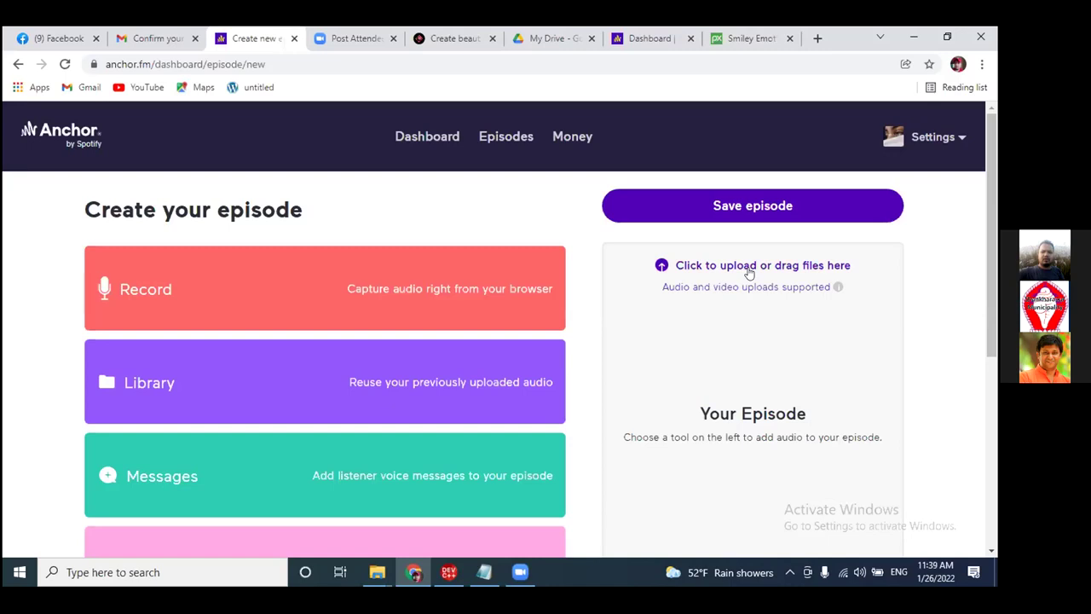
Look over the episode creation page's Record, Library, Messages and Transitions tools, upload area and episode preview.
scroll(847, 358, down, 2)
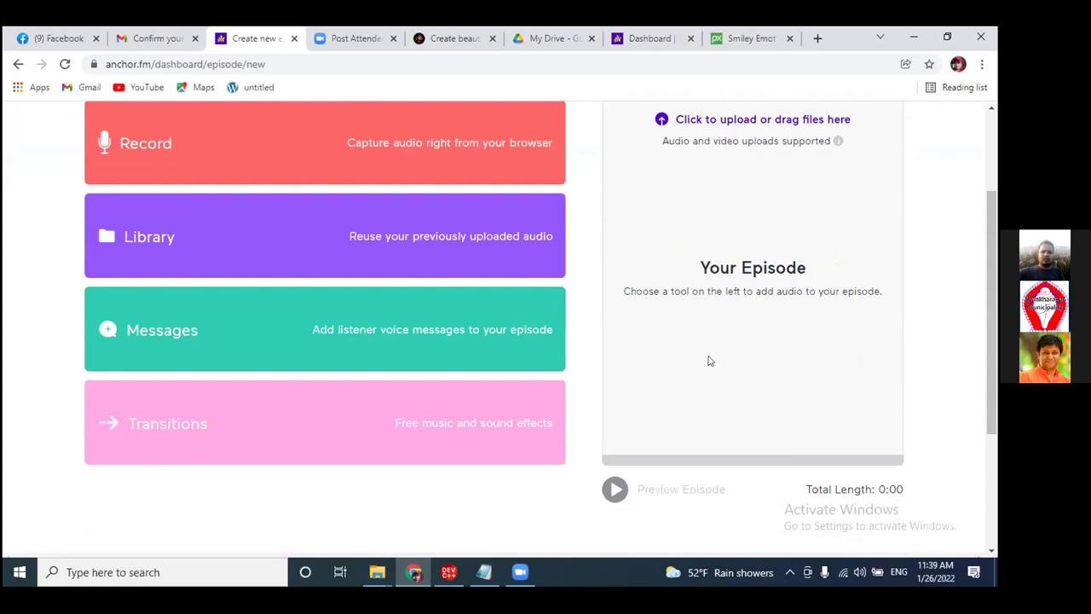
scroll(825, 373, down, 2)
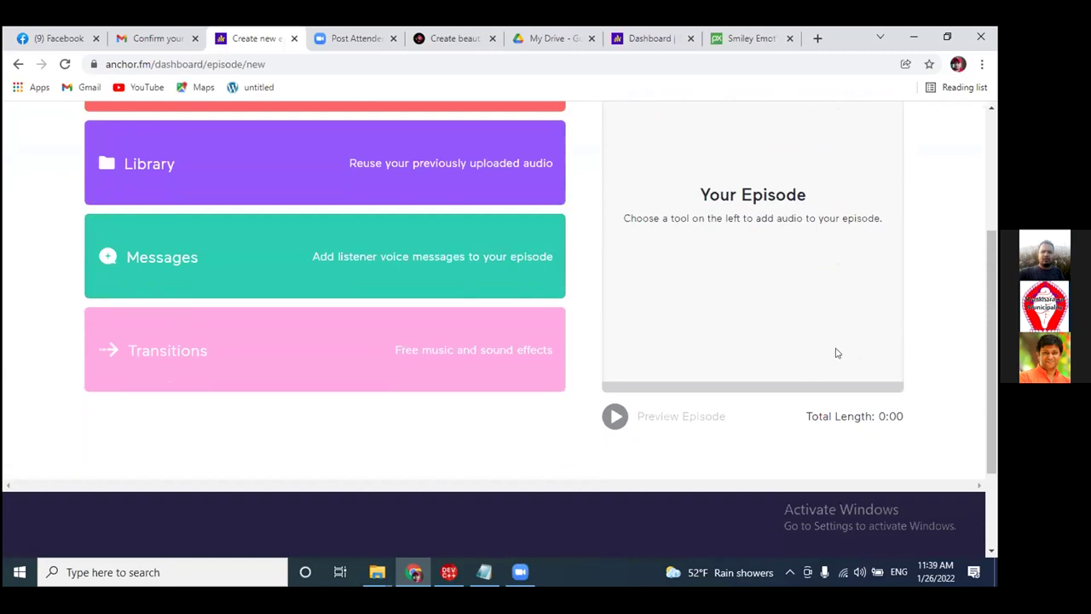
scroll(835, 353, up, 3)
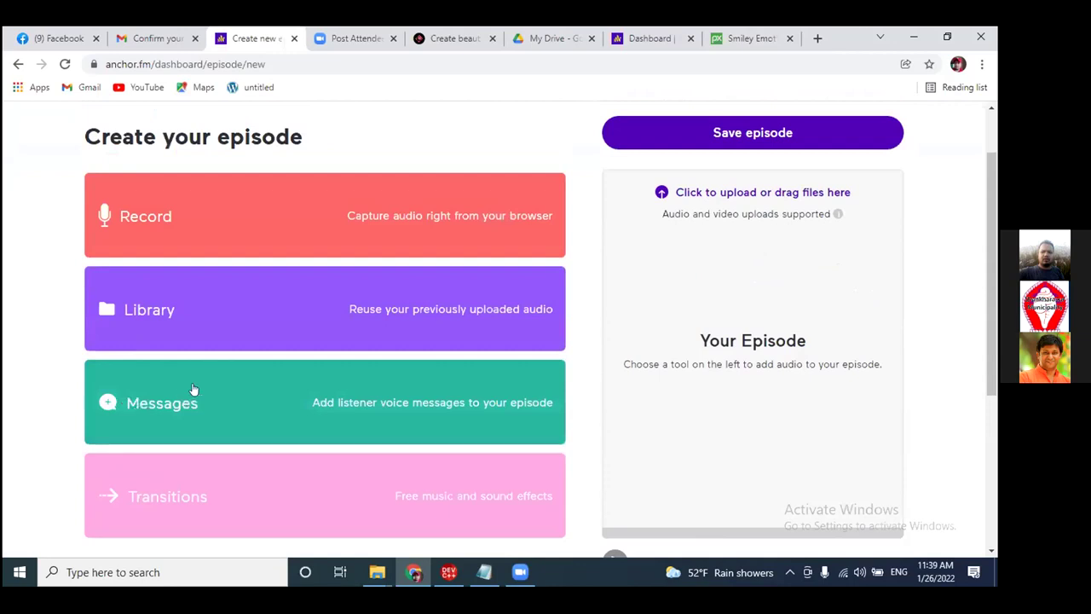
scroll(255, 409, down, 3)
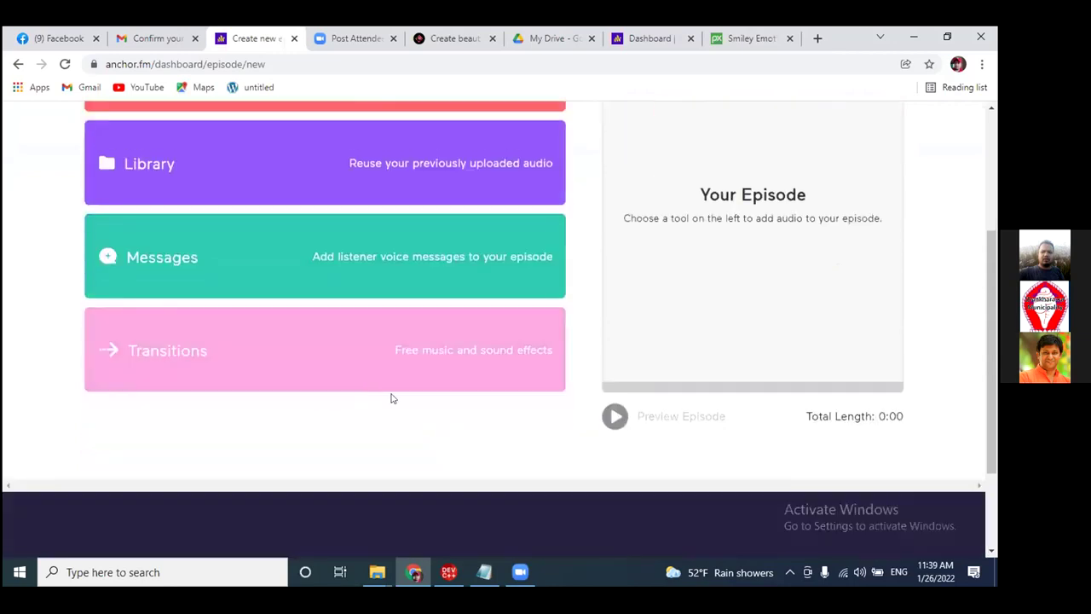
scroll(438, 433, up, 2)
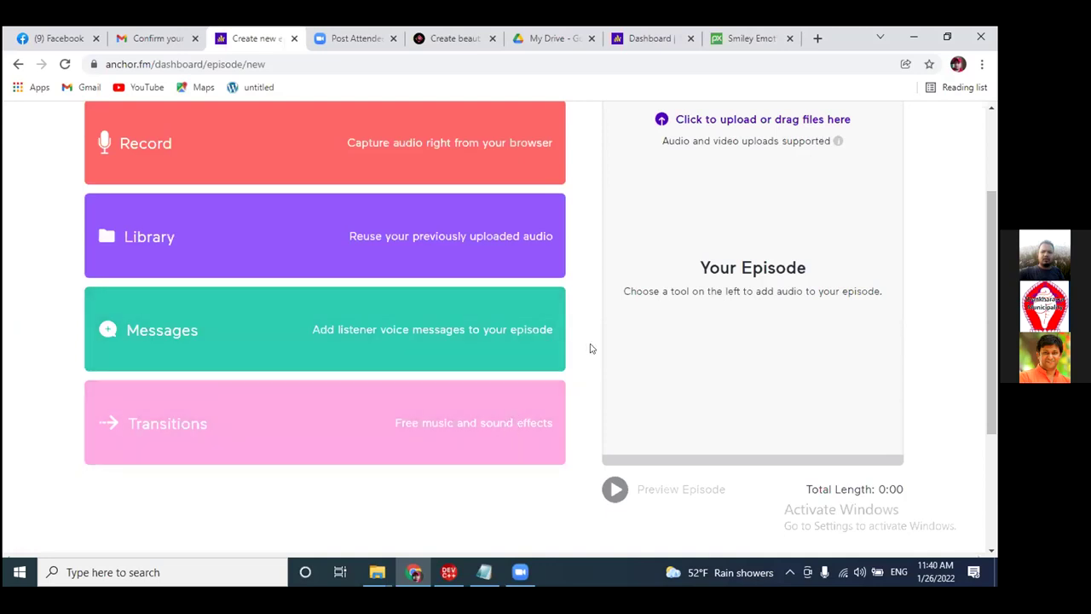
scroll(584, 351, down, 2)
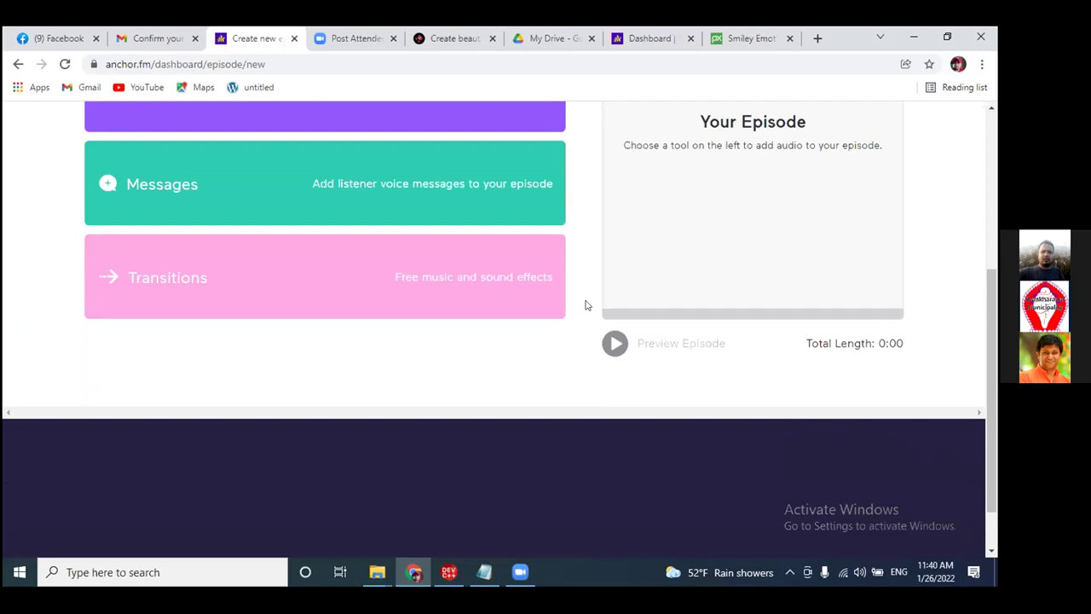
scroll(584, 308, up, 2)
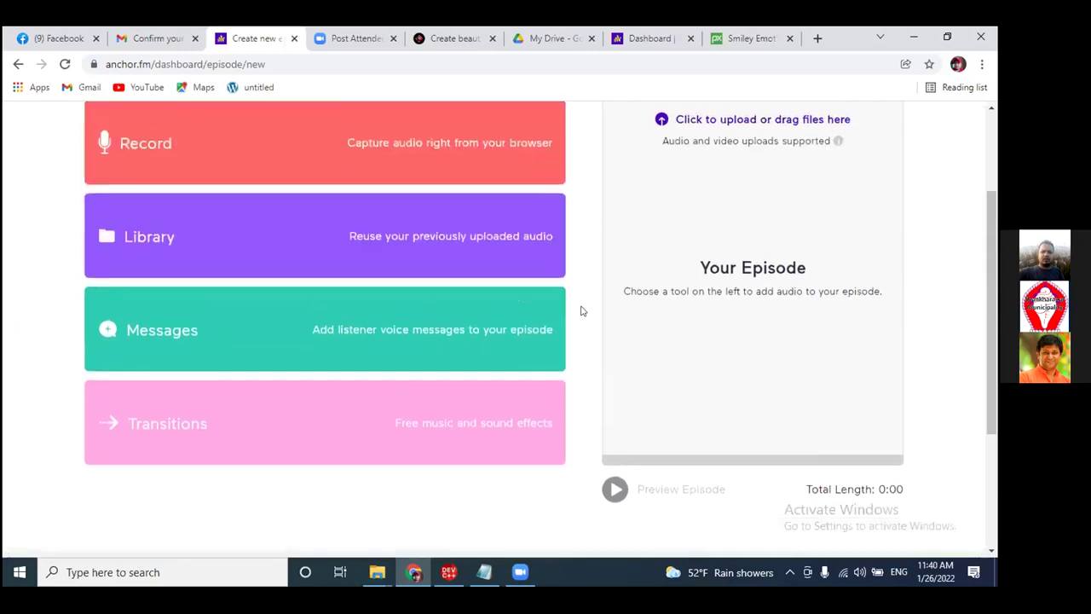
scroll(582, 310, up, 1)
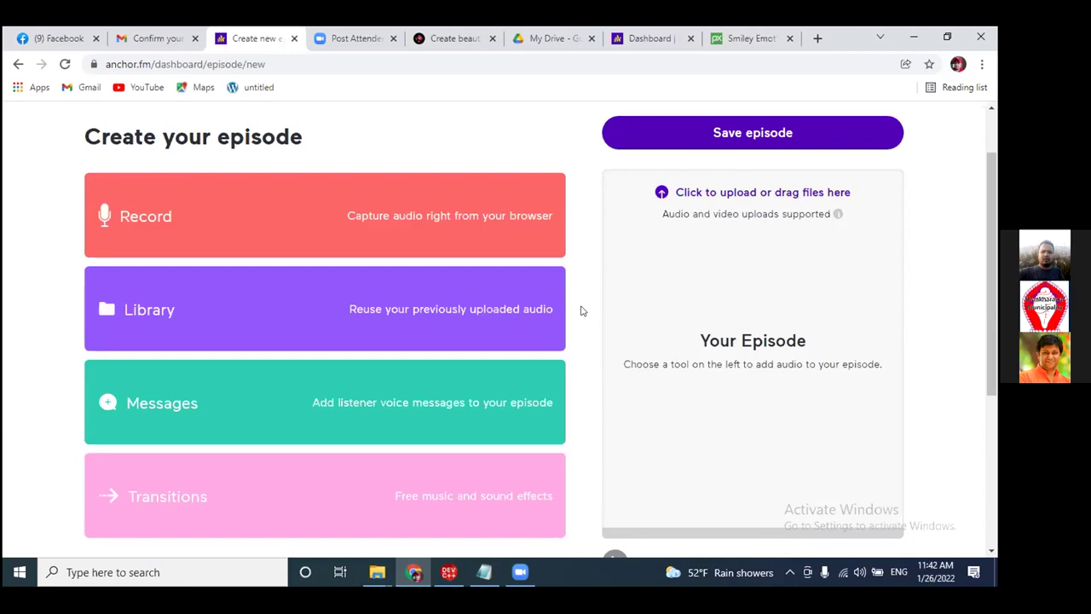
Open the episode's Record tool, allow microphone access and choose Default - Microphone (AUDIO 2.0) as the input.
click(295, 206)
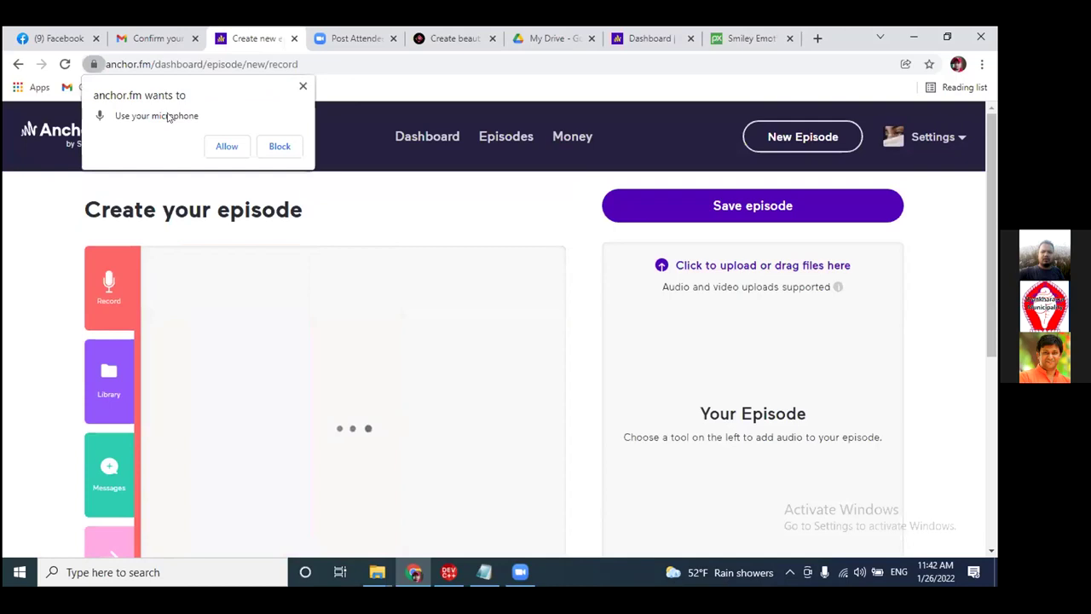
click(226, 146)
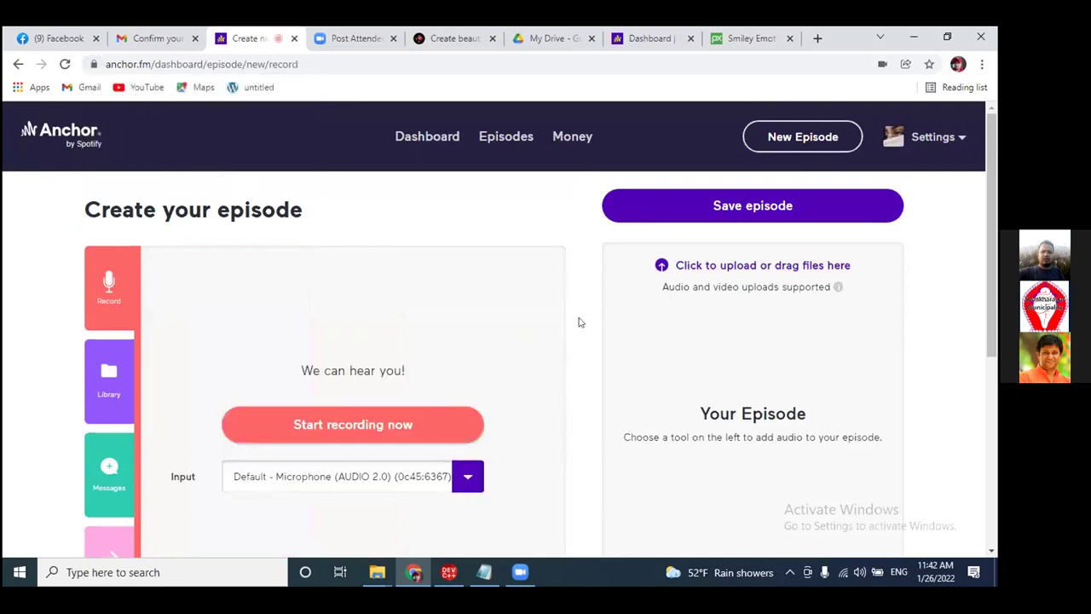
scroll(578, 322, down, 1)
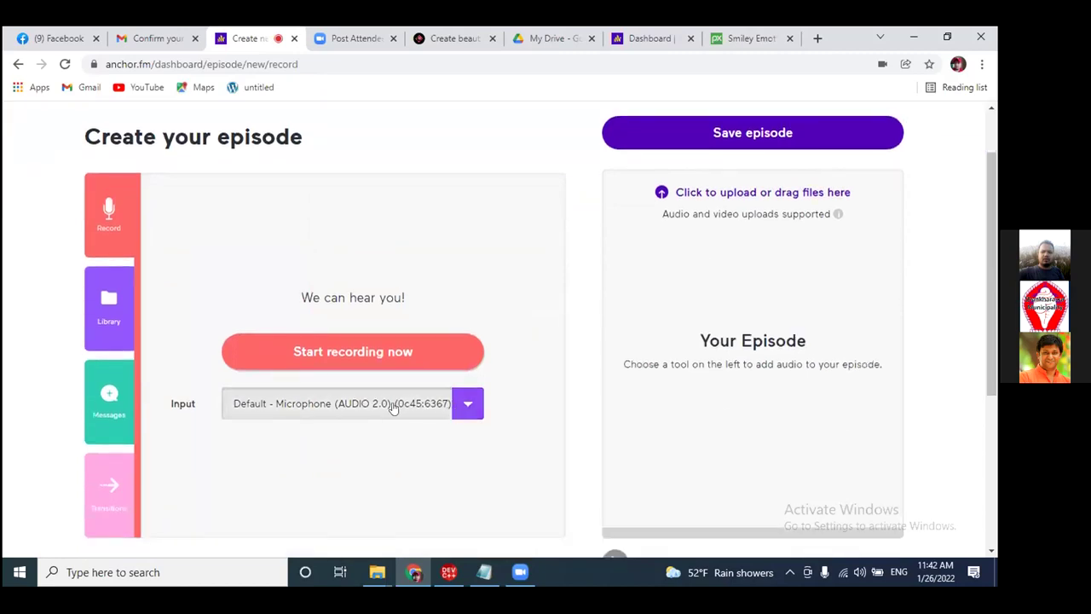
click(465, 407)
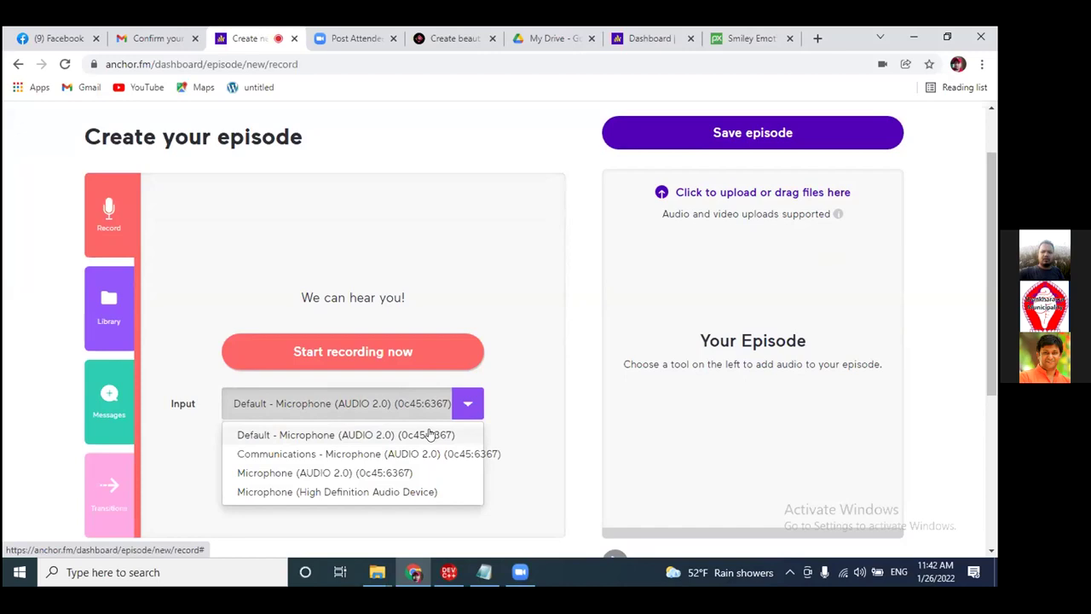
click(430, 435)
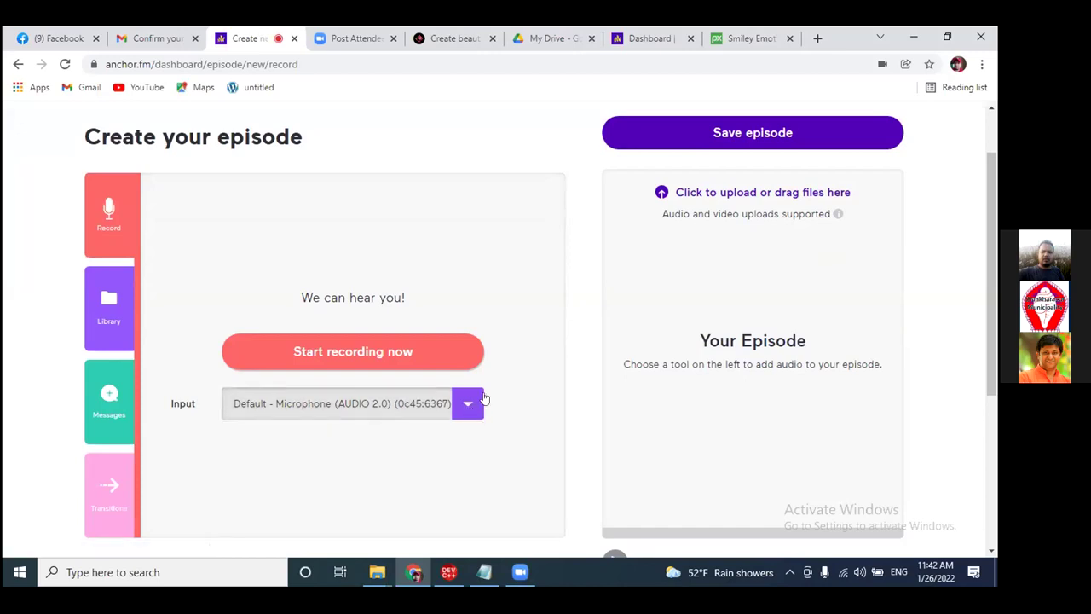
Record an audio segment of about 54 seconds with the selected microphone.
scroll(577, 288, down, 1)
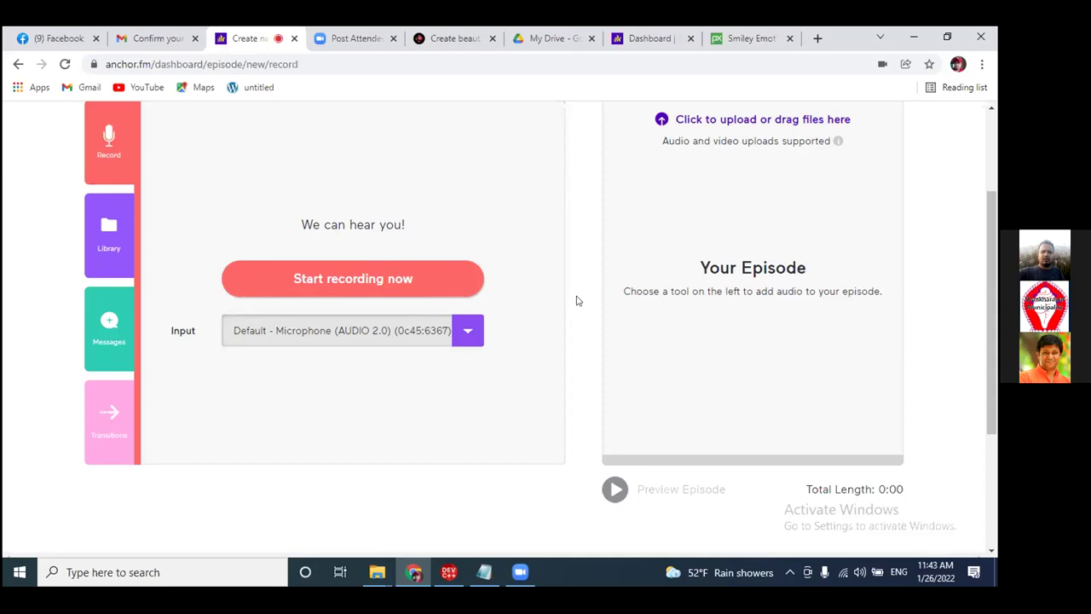
scroll(558, 303, up, 2)
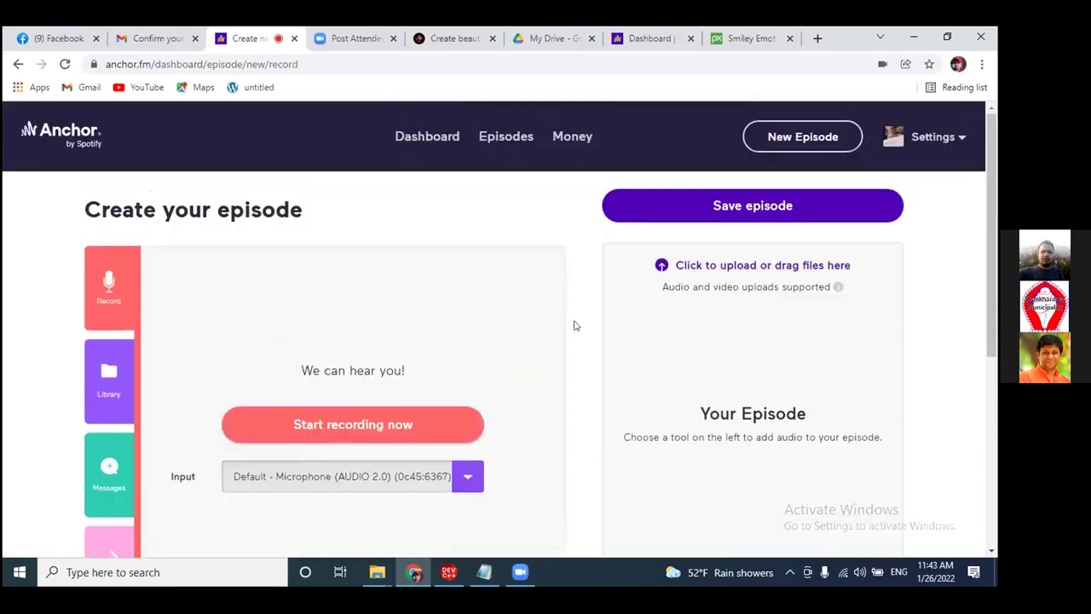
scroll(574, 326, down, 1)
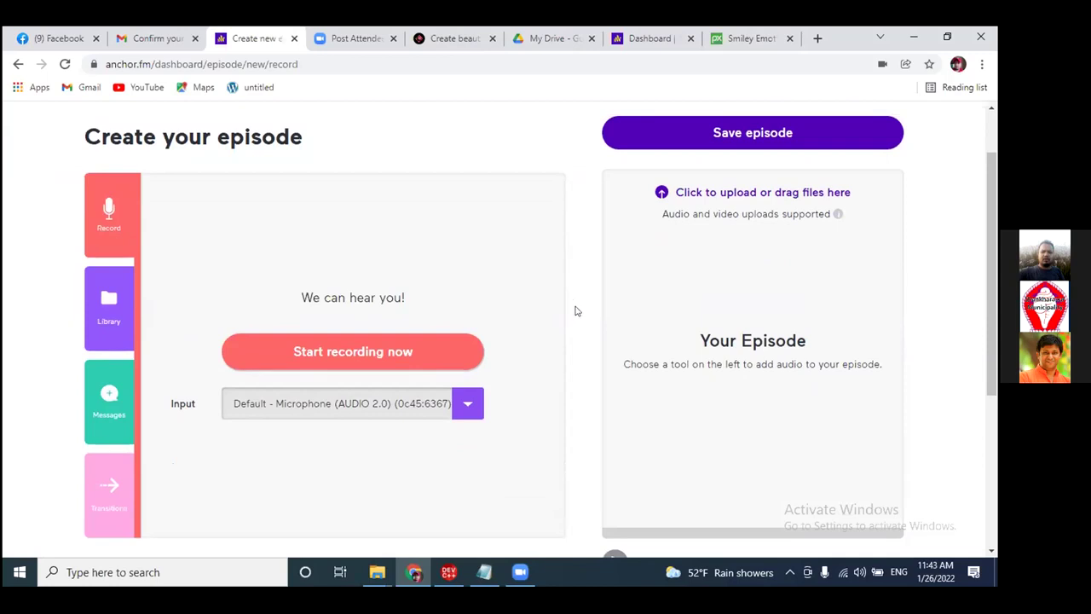
scroll(575, 310, down, 1)
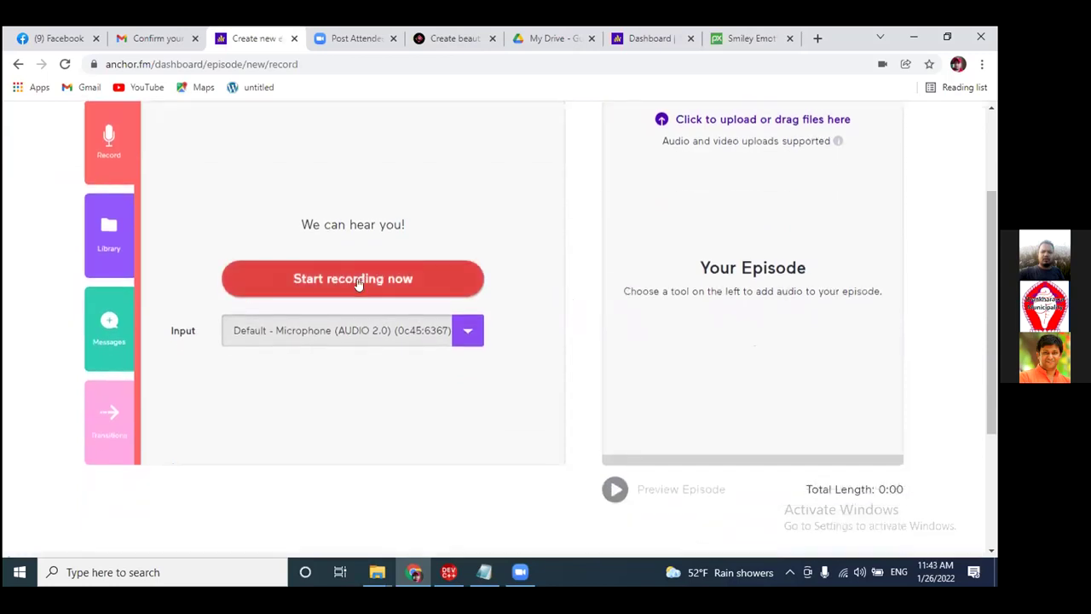
scroll(477, 327, down, 1)
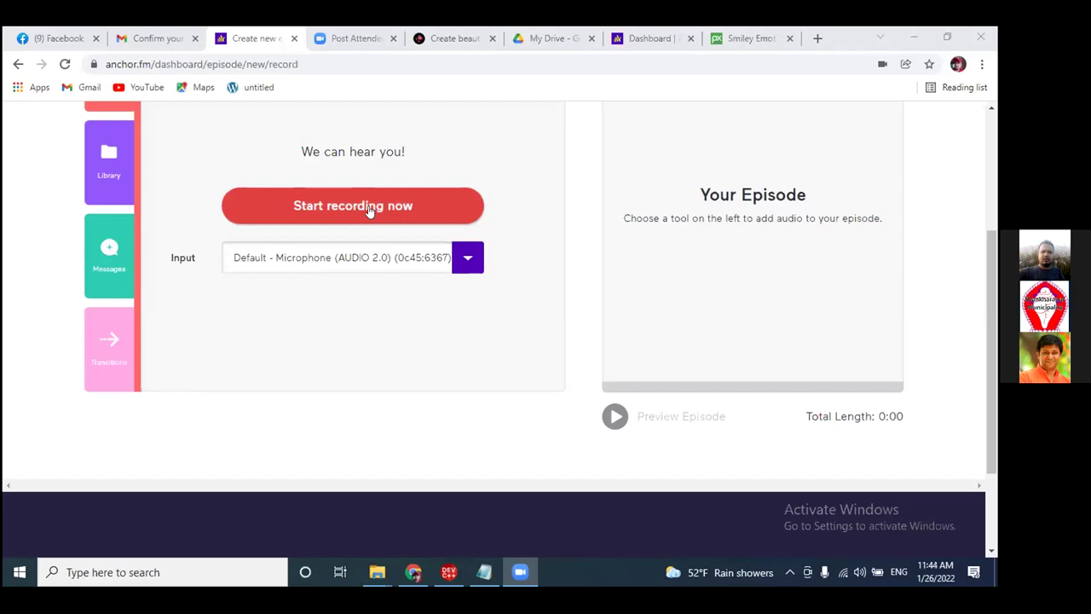
click(370, 211)
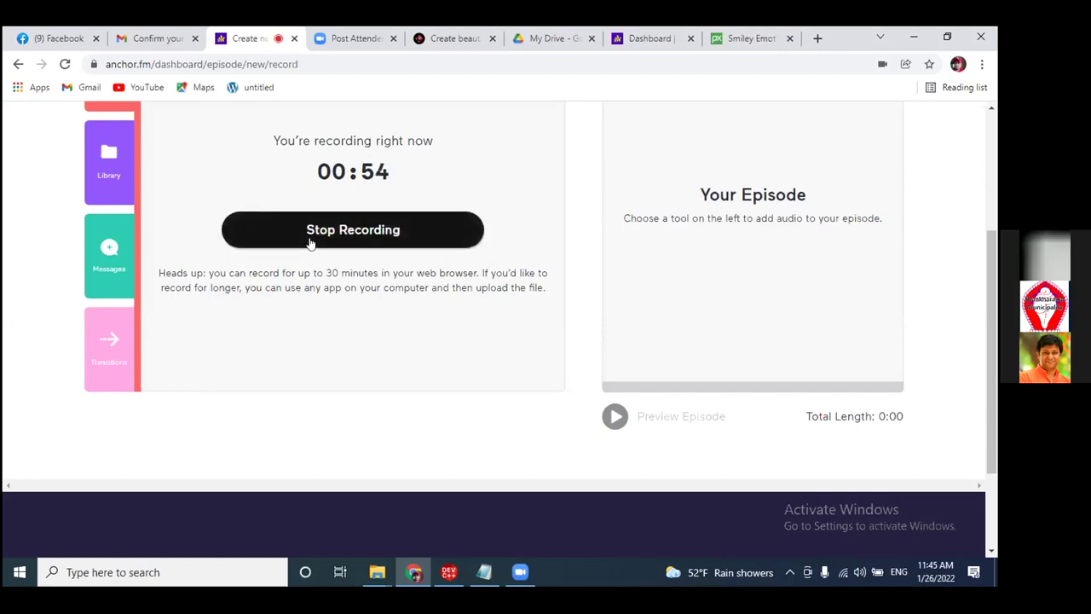
click(361, 237)
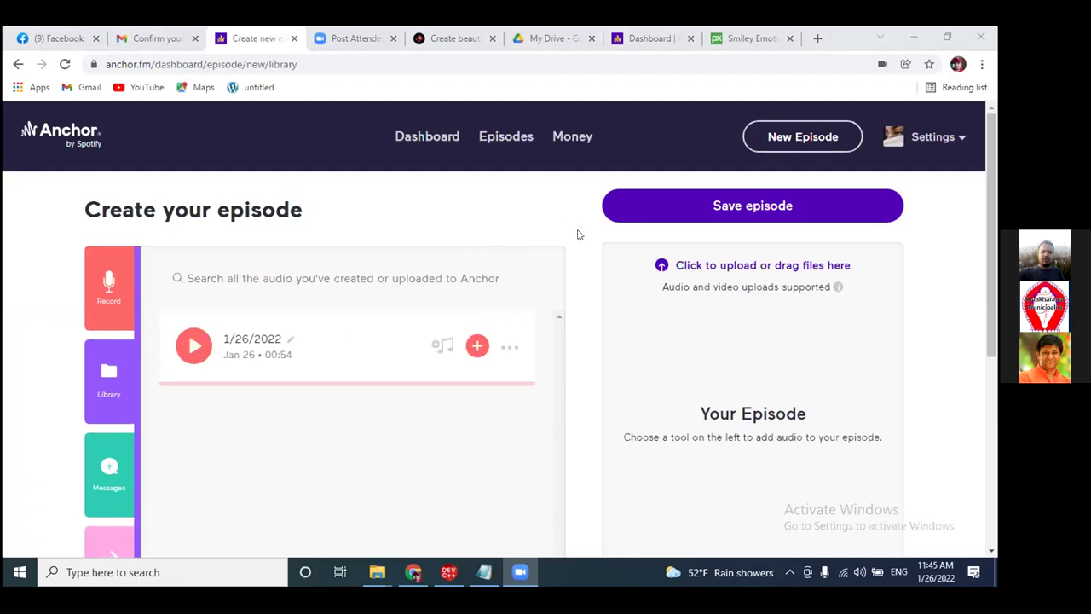
Rename the newly recorded audio segment in the library as episode1.
scroll(568, 237, down, 3)
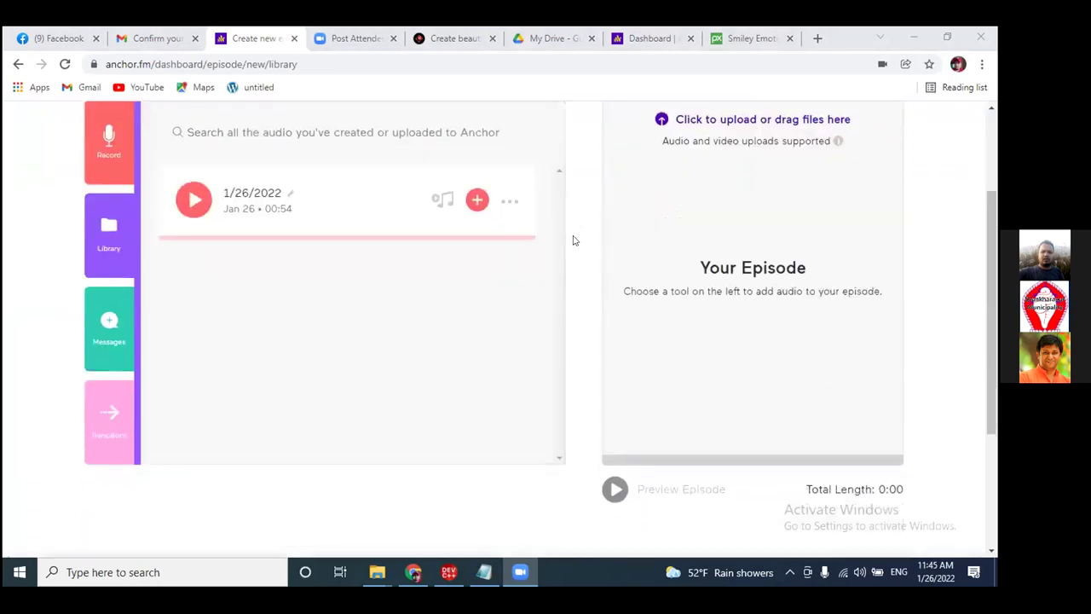
scroll(572, 243, up, 1)
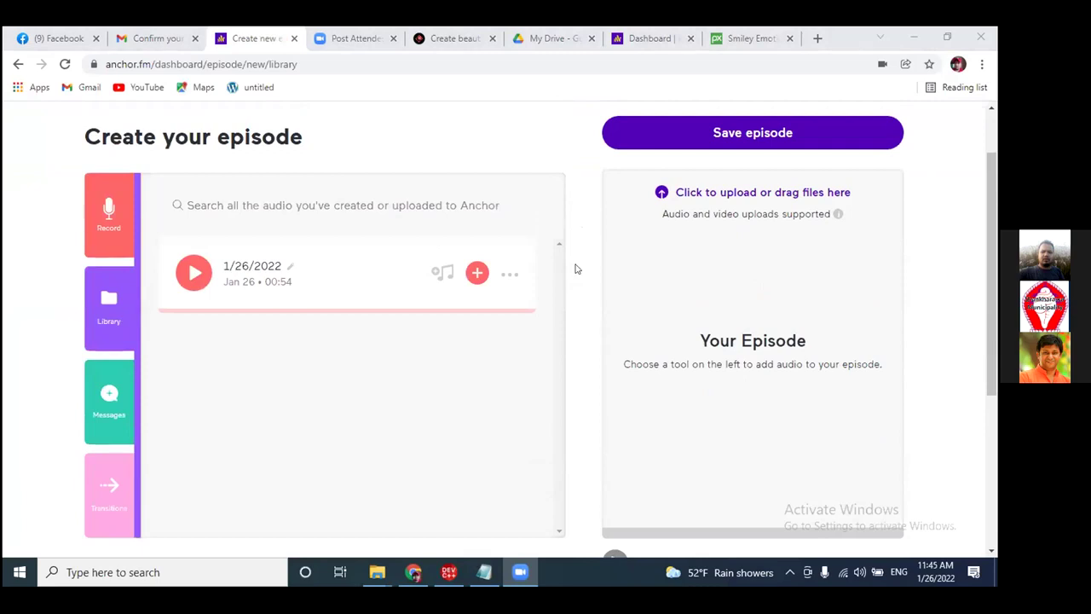
click(290, 267)
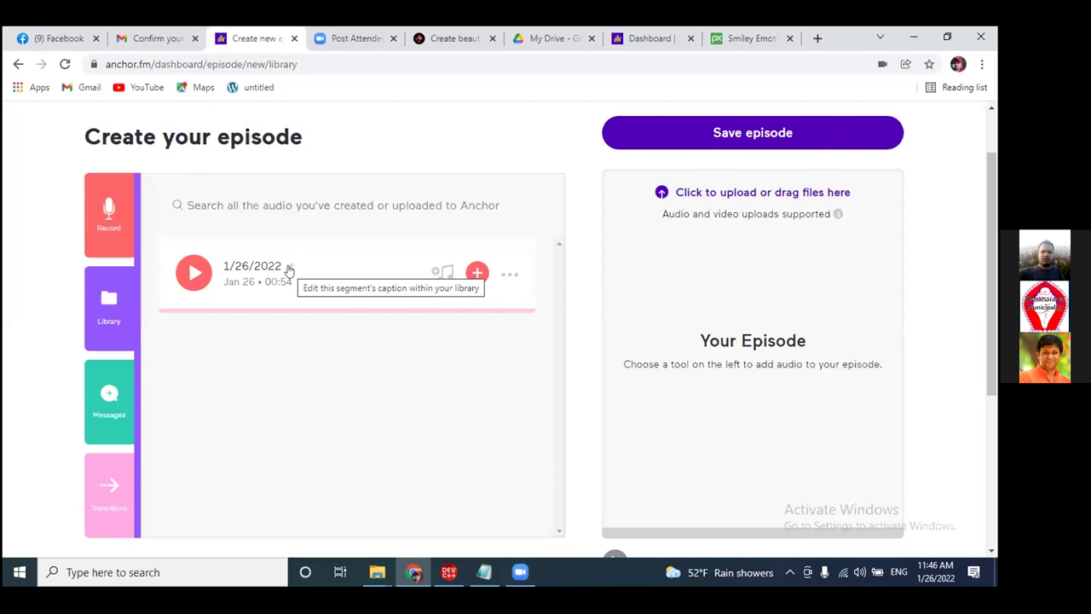
click(289, 269)
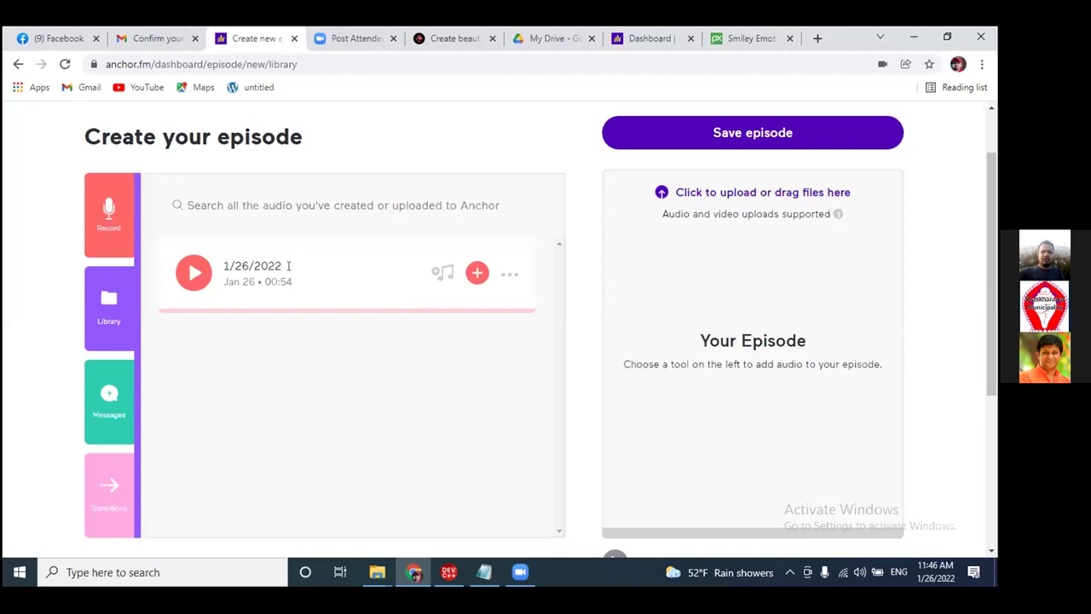
key(BackSpace)
key(BackSpace)
key(BackSpace)
key(BackSpace)
key(BackSpace)
key(BackSpace)
key(BackSpace)
key(BackSpace)
key(BackSpace)
text(episode1)
key(Return)
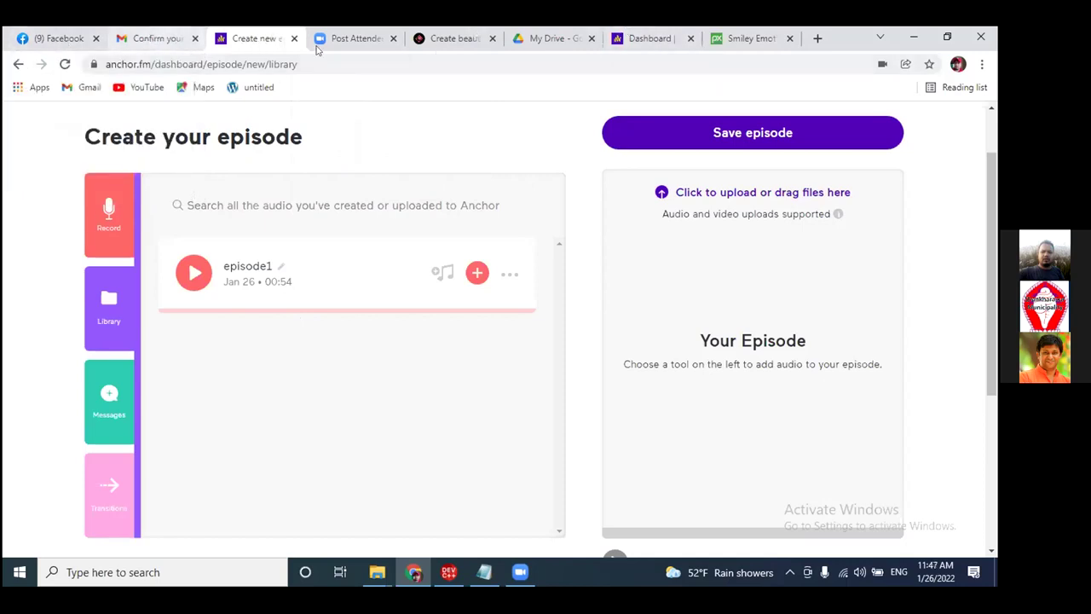
Check the listener voice messages section of the new episode and return to the Record tool.
click(118, 407)
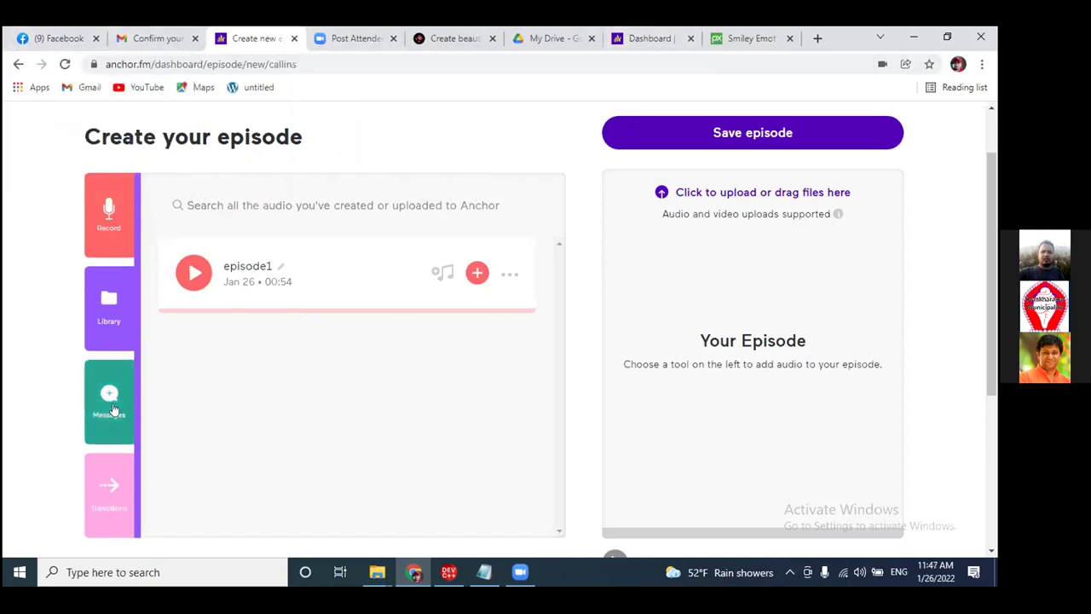
scroll(426, 298, down, 2)
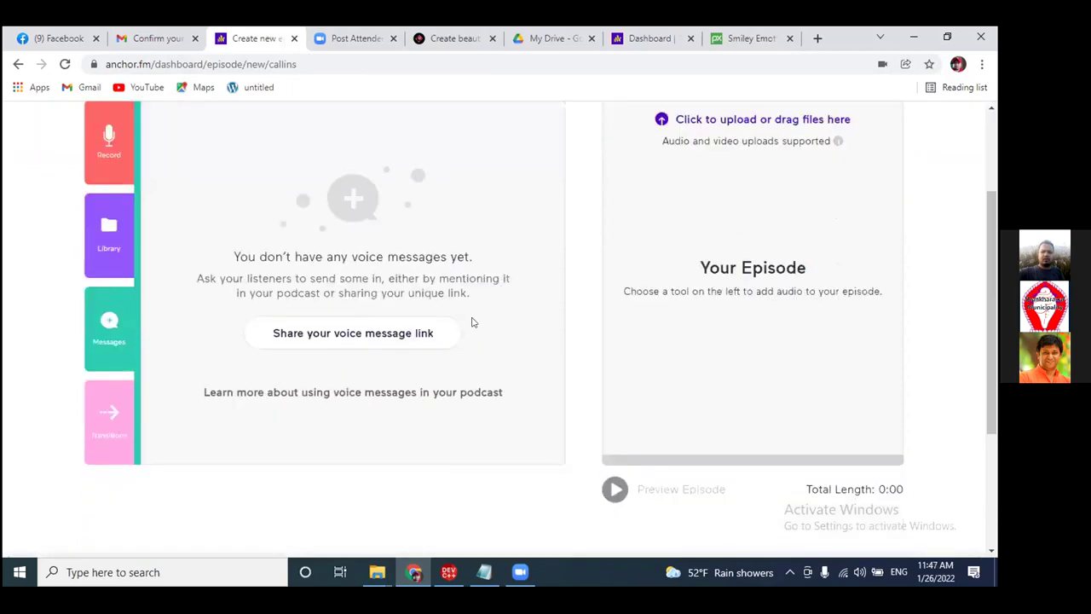
click(109, 143)
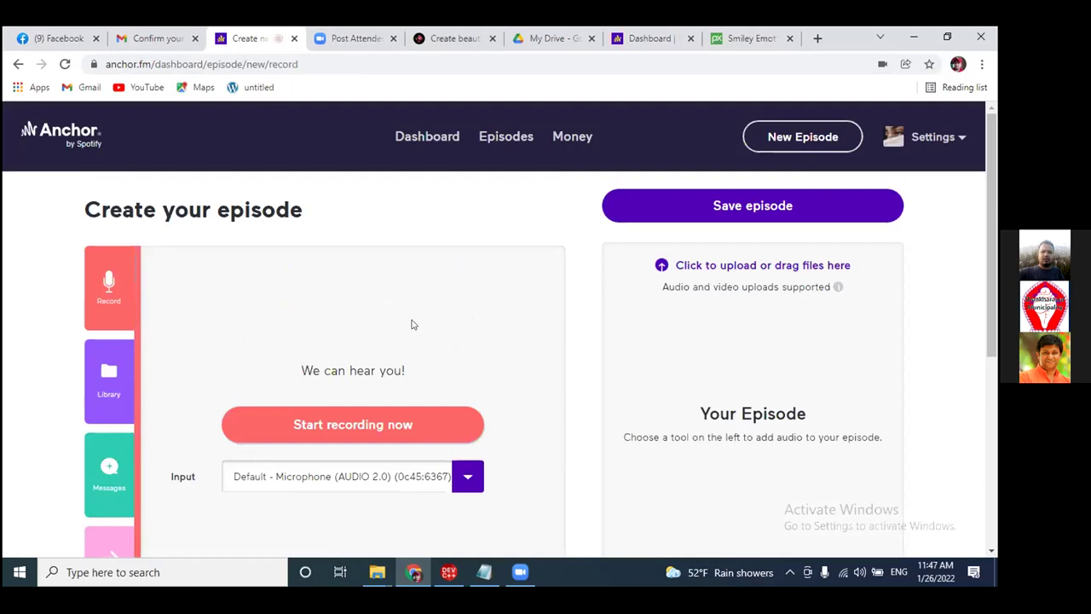
scroll(451, 319, down, 1)
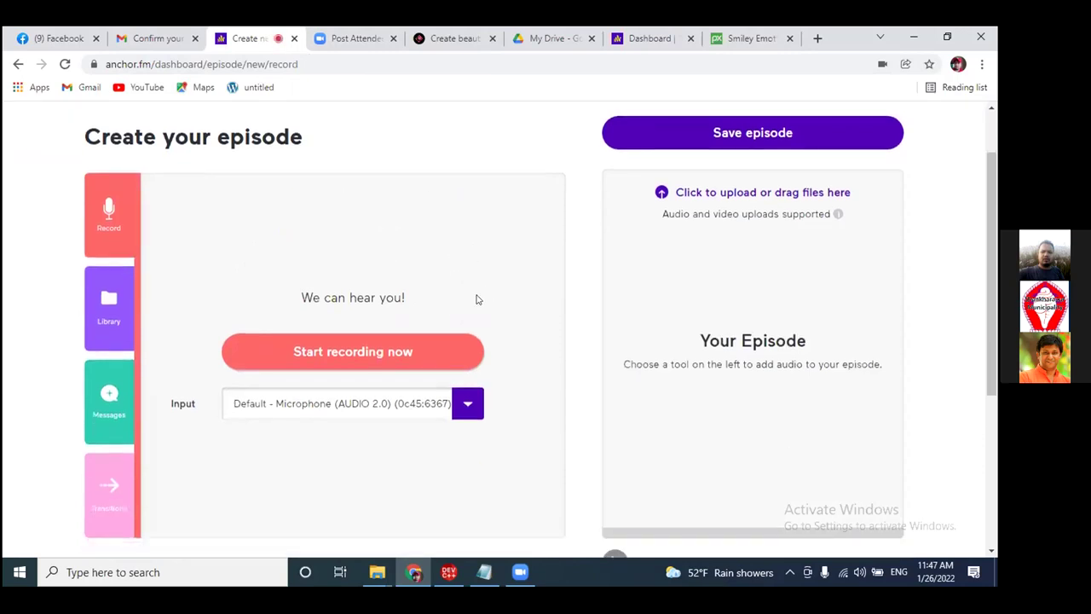
Record a second audio segment of about 14 seconds with the default microphone.
click(340, 354)
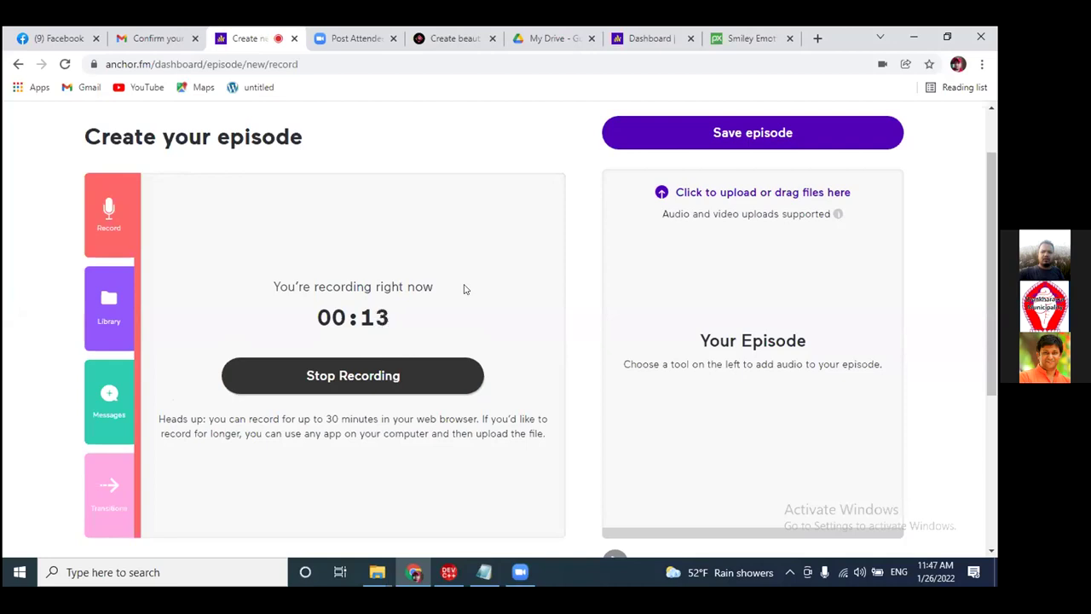
click(361, 377)
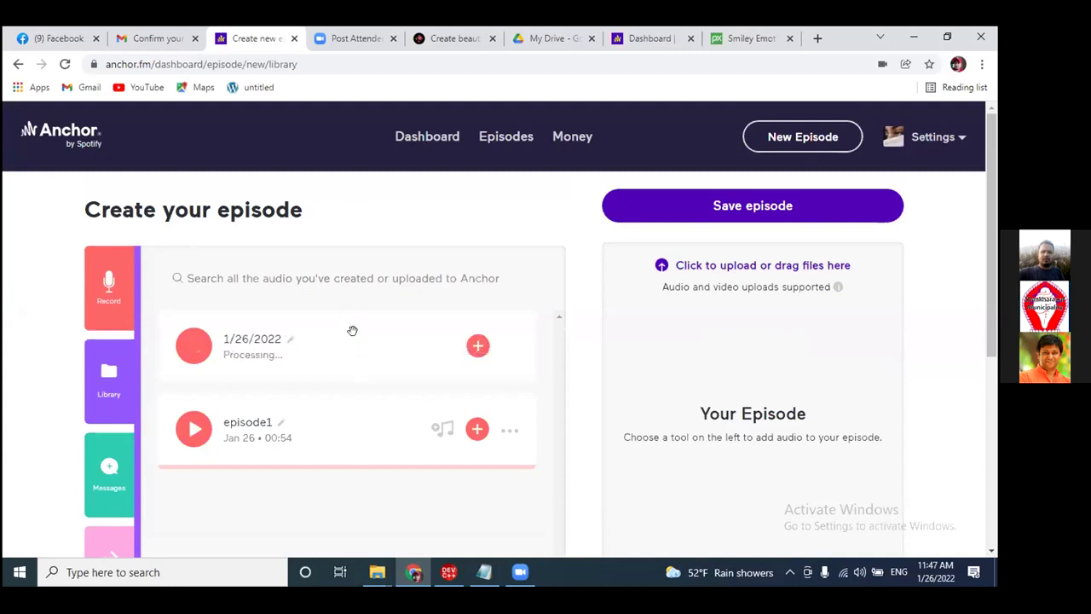
Rename the 14-second audio segment in the library as test1.
click(289, 336)
key(BackSpace)
key(BackSpace)
key(BackSpace)
key(BackSpace)
key(BackSpace)
key(BackSpace)
key(BackSpace)
key(BackSpace)
key(BackSpace)
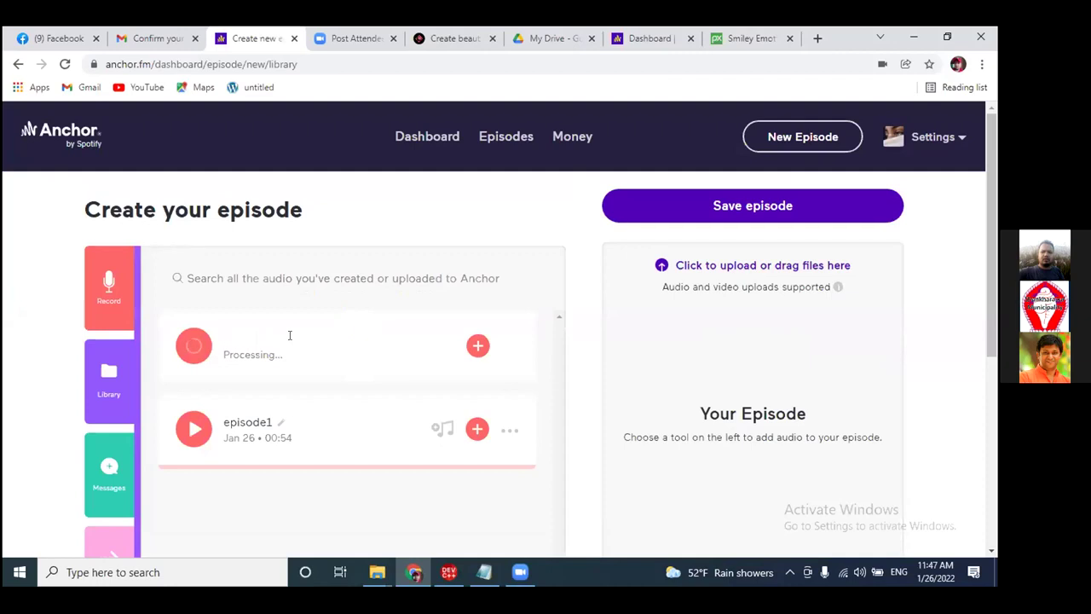
text(e)
key(BackSpace)
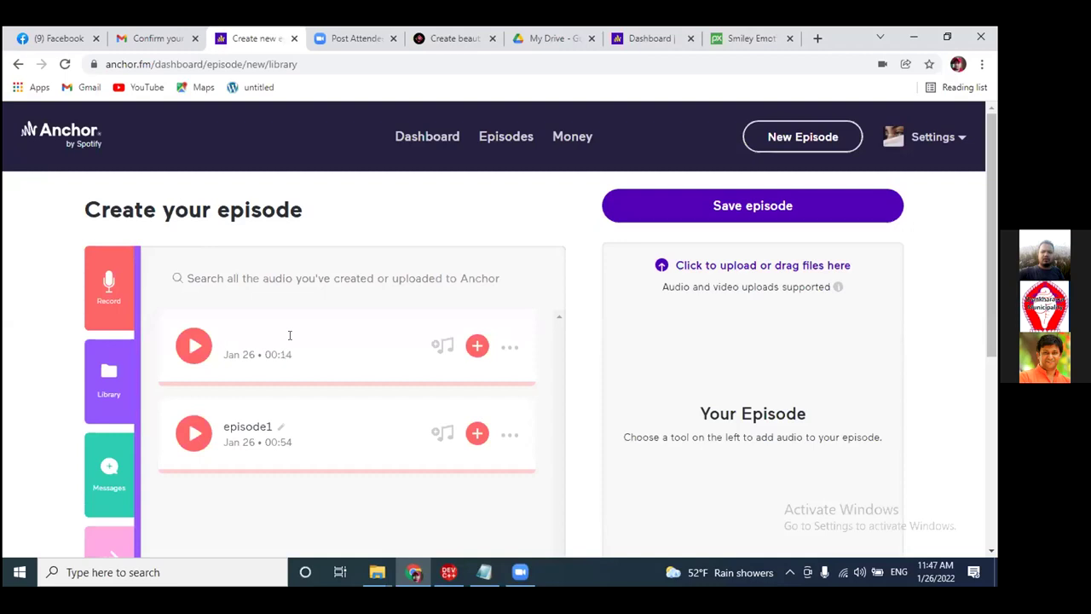
text(test1)
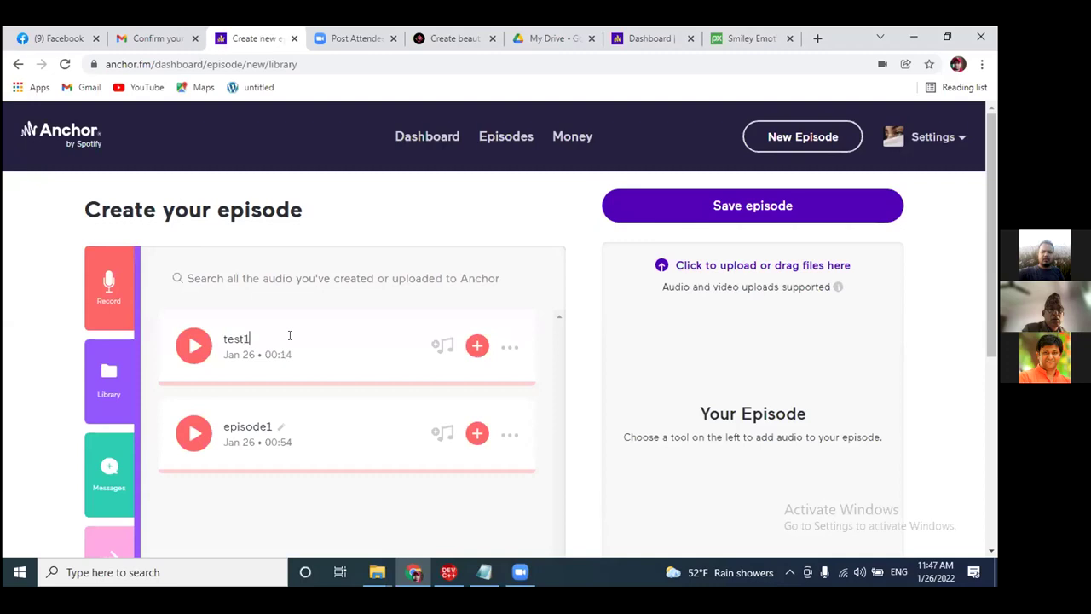
key(Return)
scroll(366, 229, down, 1)
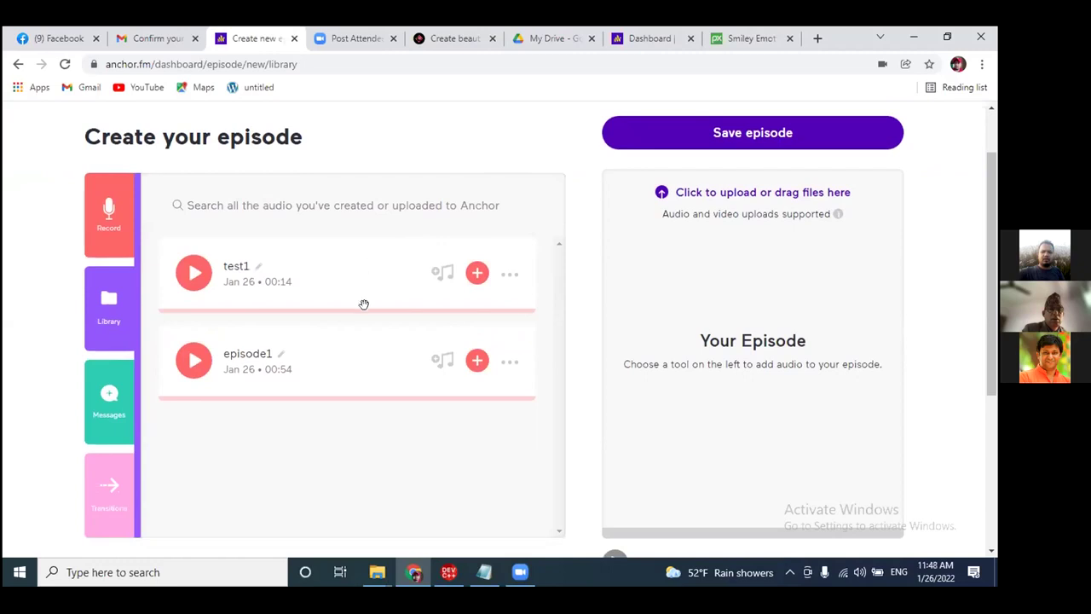
scroll(363, 304, down, 1)
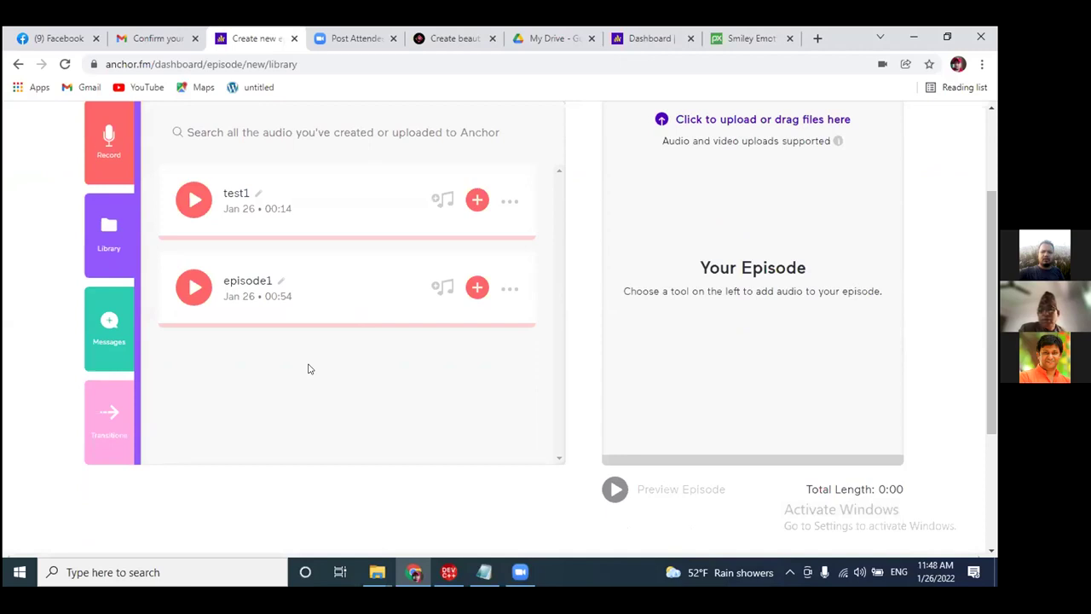
Play back part of the 54-second episode1 recording in the audio library, and pause it.
scroll(324, 389, up, 2)
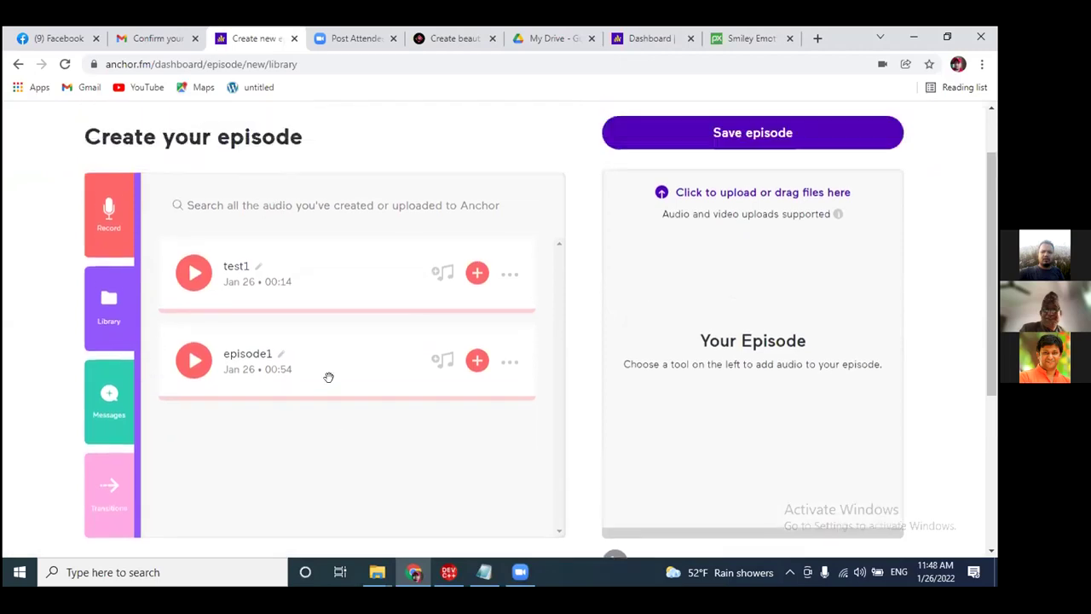
scroll(337, 387, down, 1)
scroll(341, 386, down, 1)
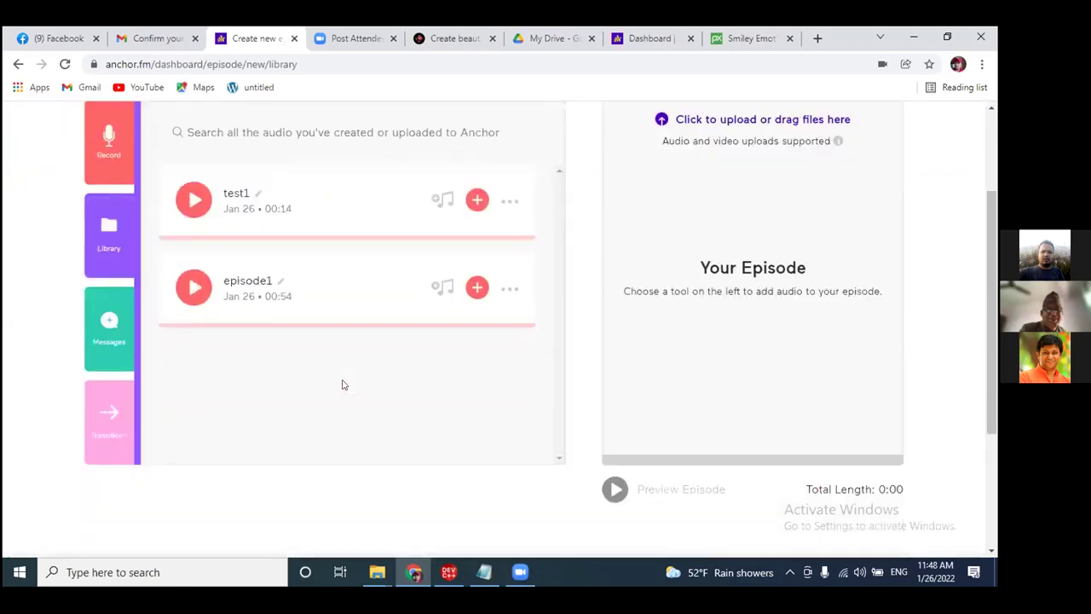
click(191, 290)
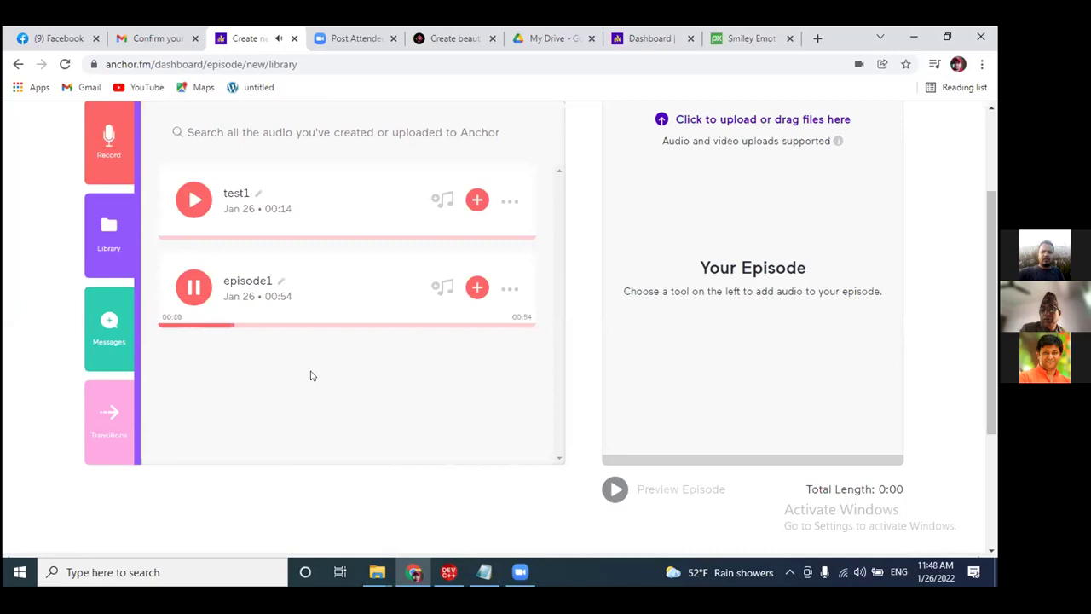
click(194, 287)
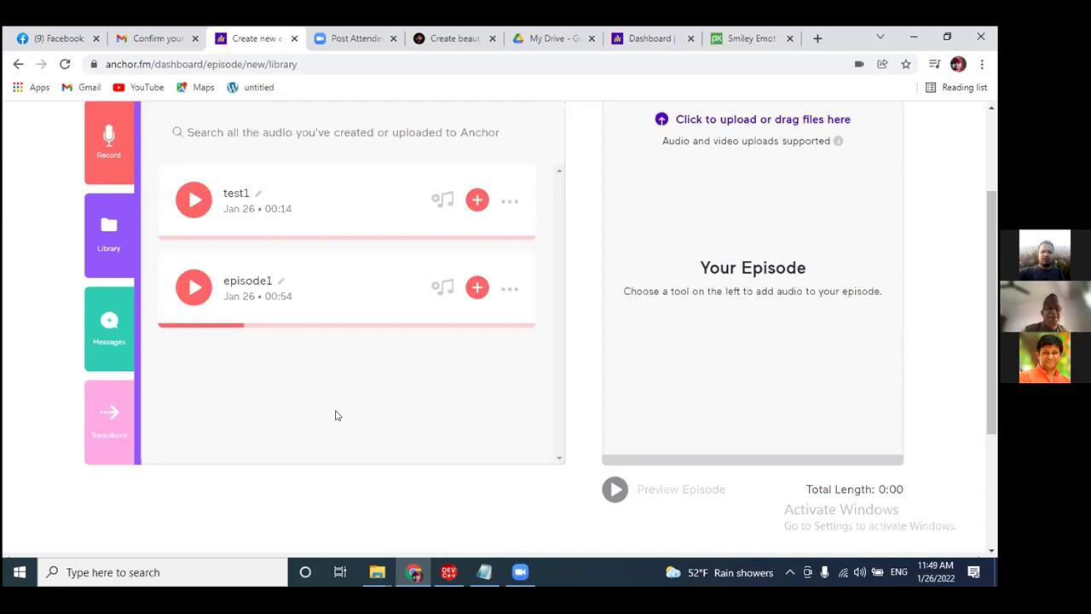
Record an audio clip of about 6 seconds for the episode using the default microphone.
scroll(334, 406, up, 2)
scroll(338, 346, up, 1)
scroll(338, 348, down, 3)
scroll(339, 348, up, 1)
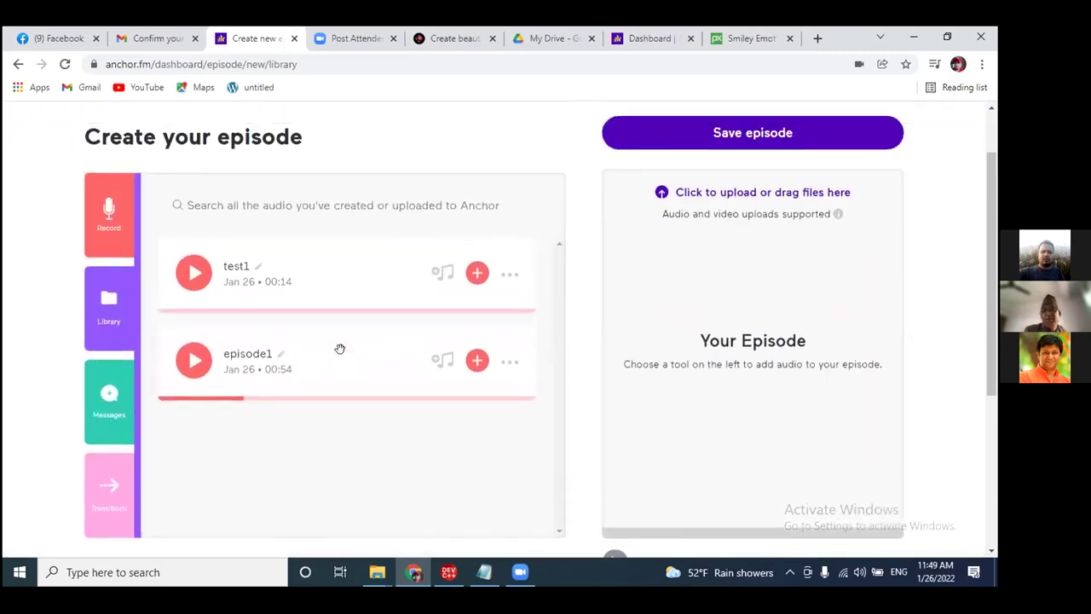
click(116, 232)
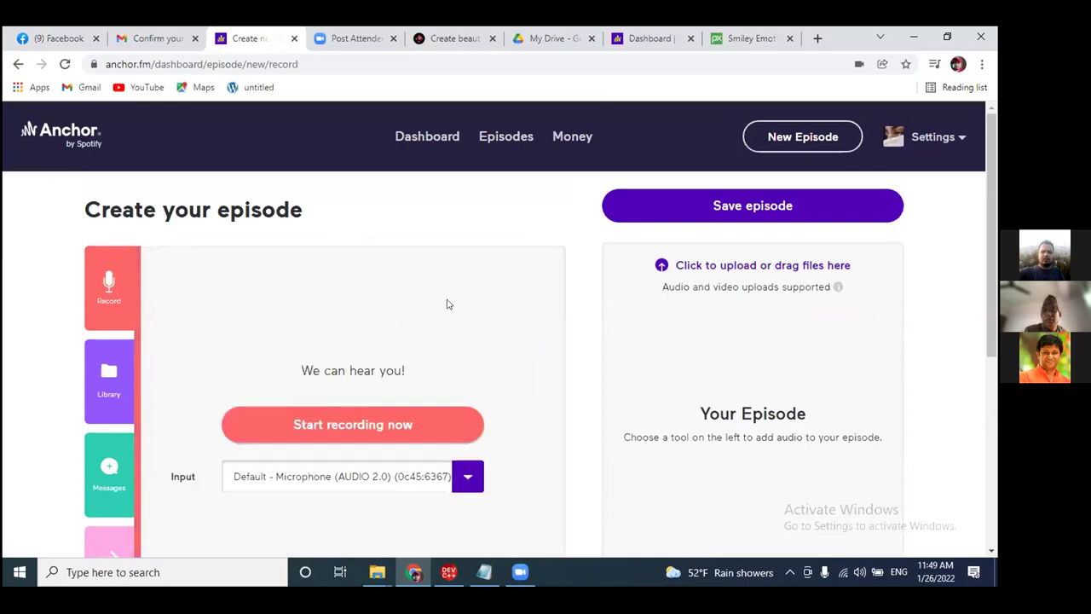
scroll(446, 303, down, 1)
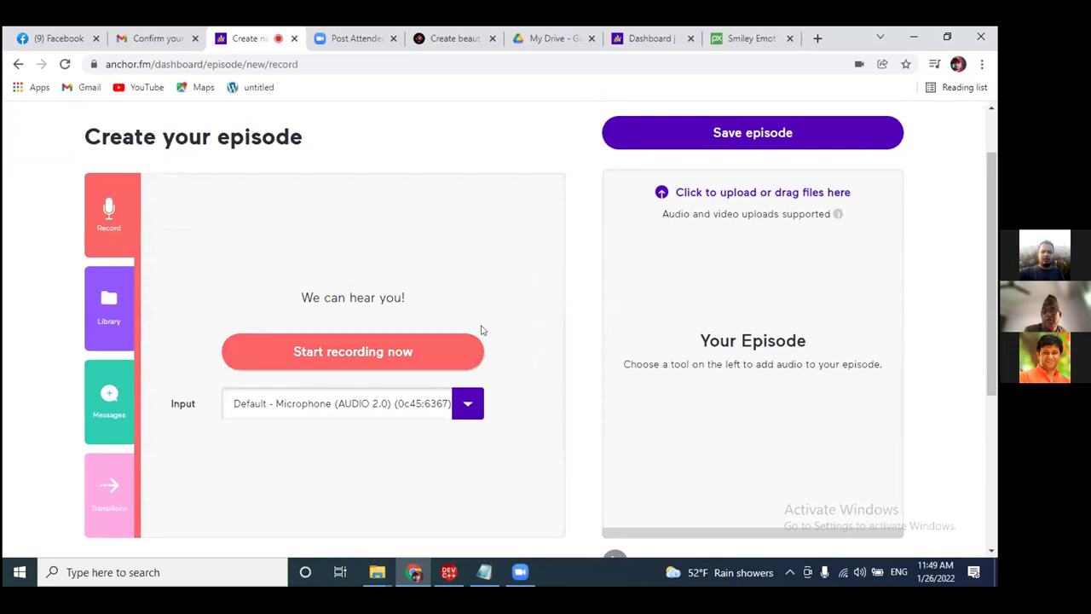
click(338, 359)
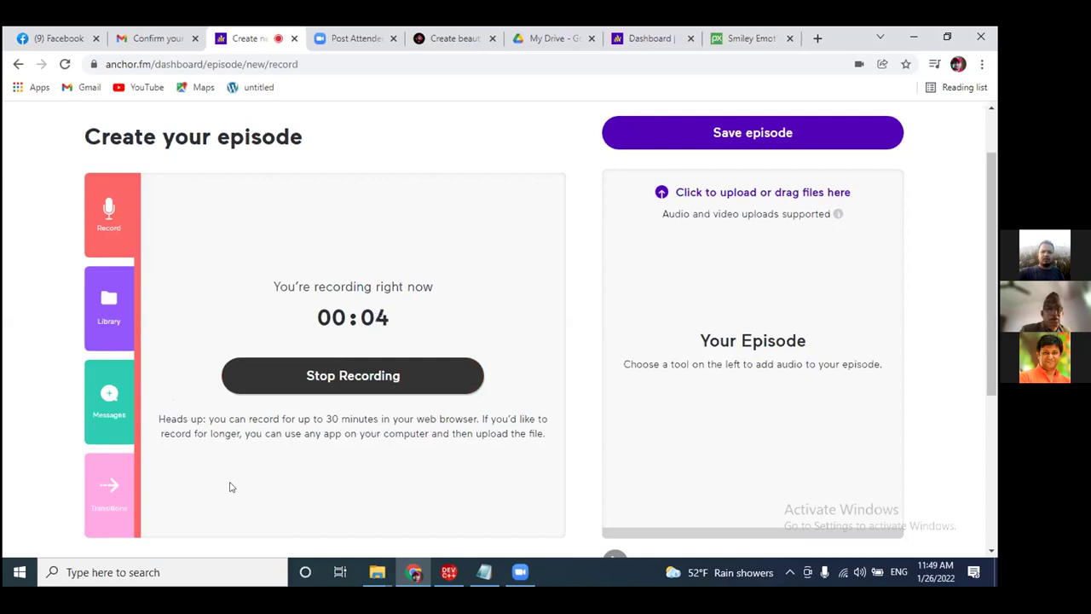
click(345, 376)
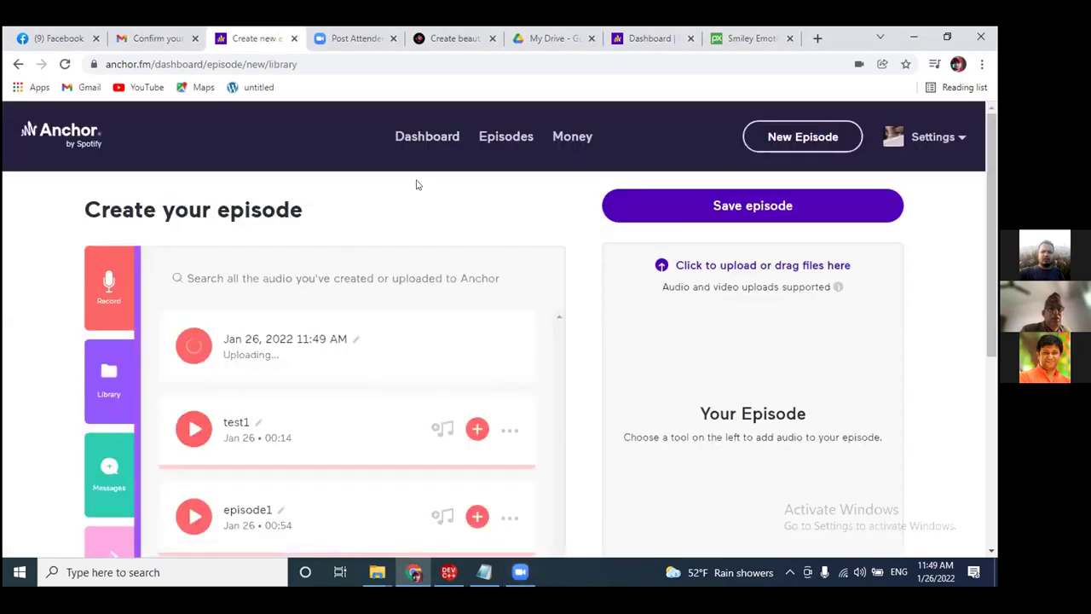
Record another audio clip of about 16 seconds and check its upload in the library.
click(114, 294)
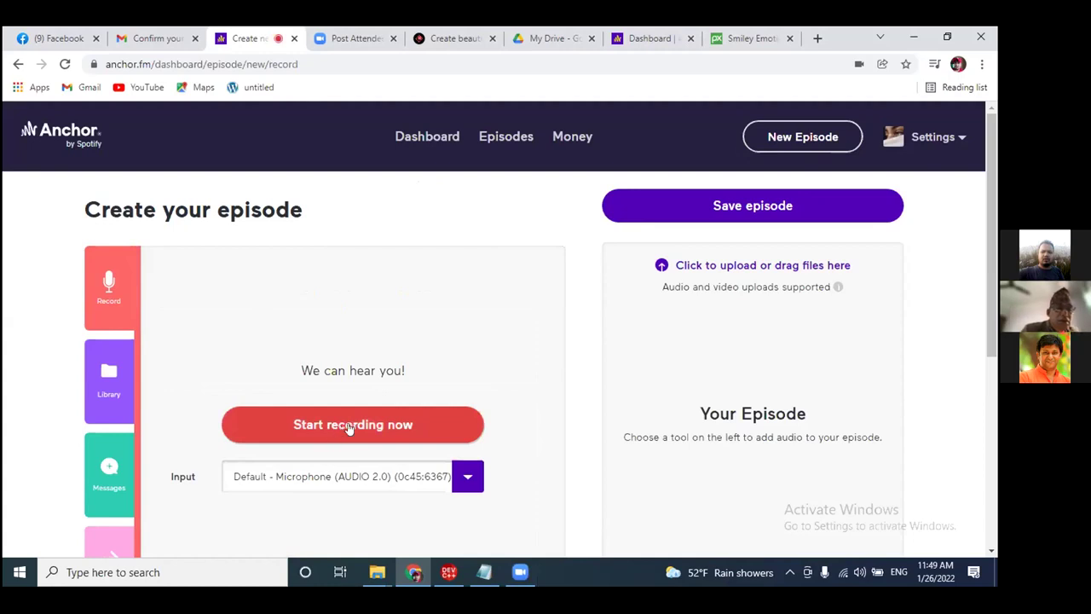
click(348, 428)
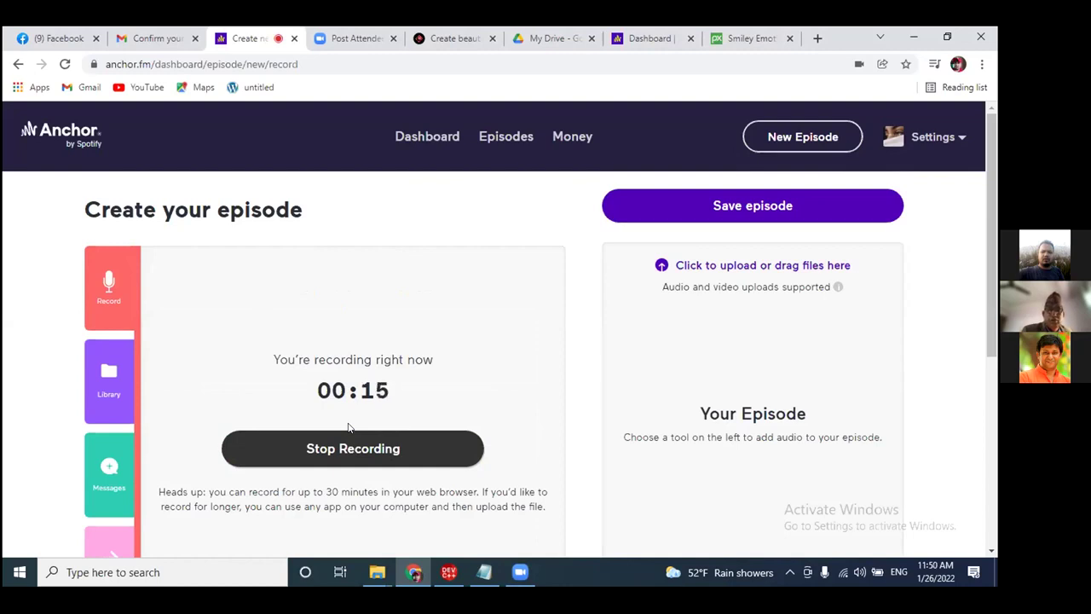
click(360, 450)
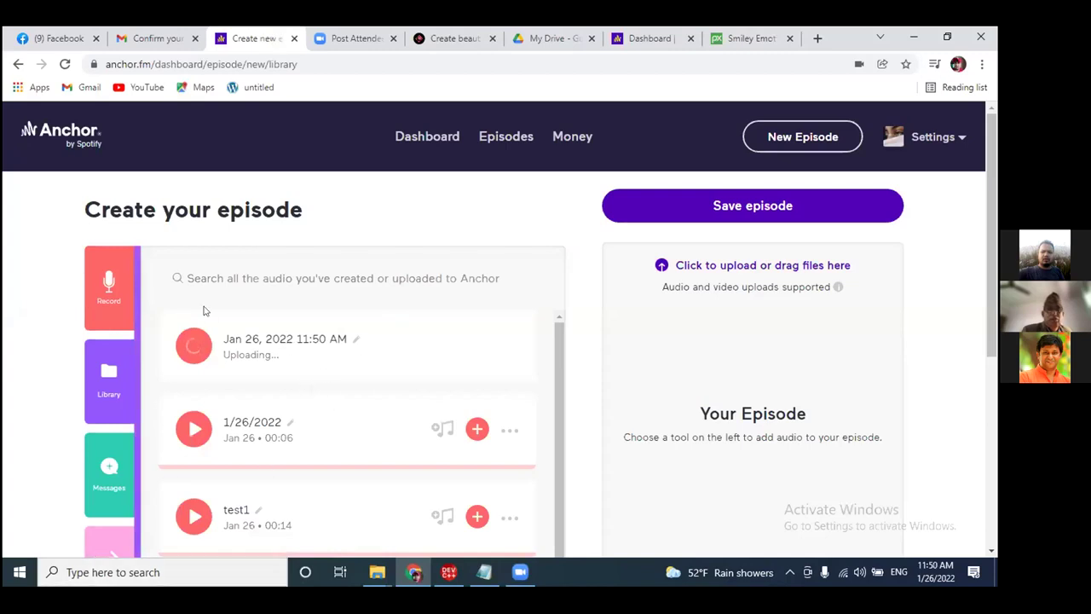
scroll(407, 247, down, 2)
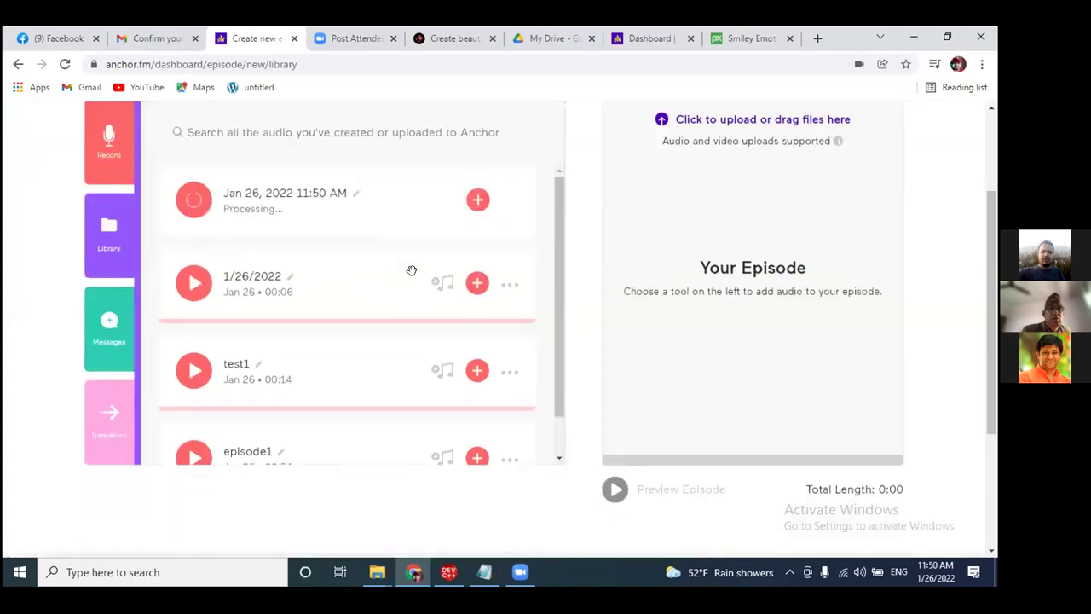
scroll(341, 273, up, 1)
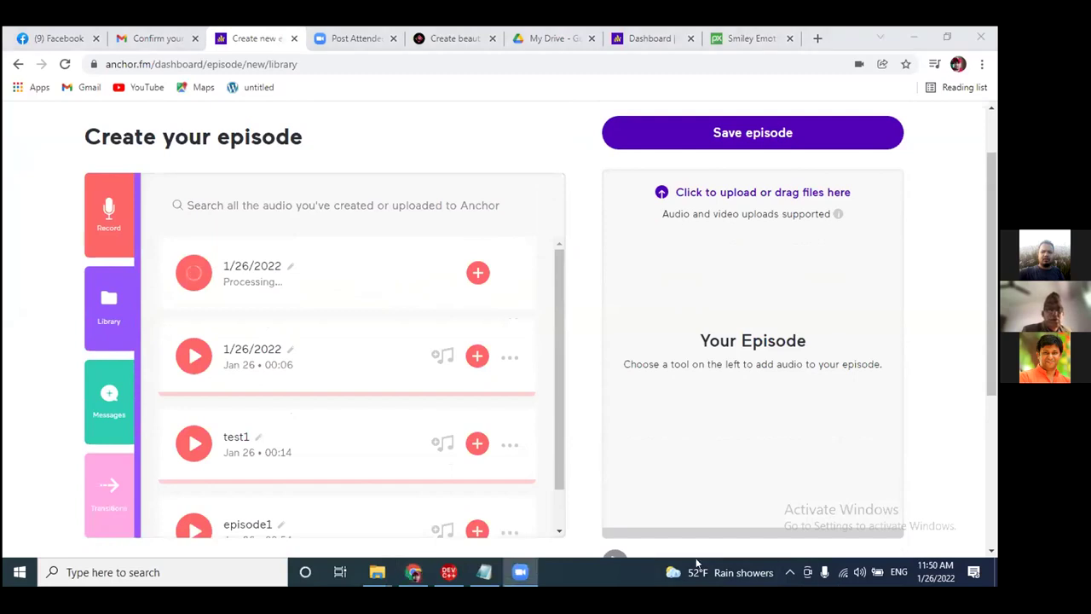
scroll(691, 462, up, 1)
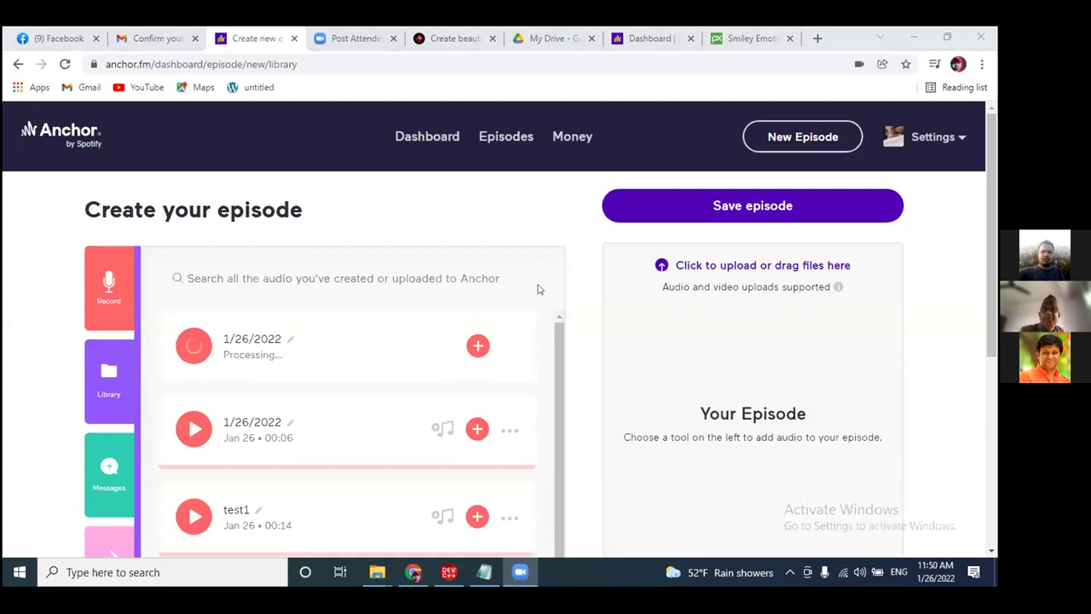
Copy the podcast's share link from the dashboard.
click(516, 221)
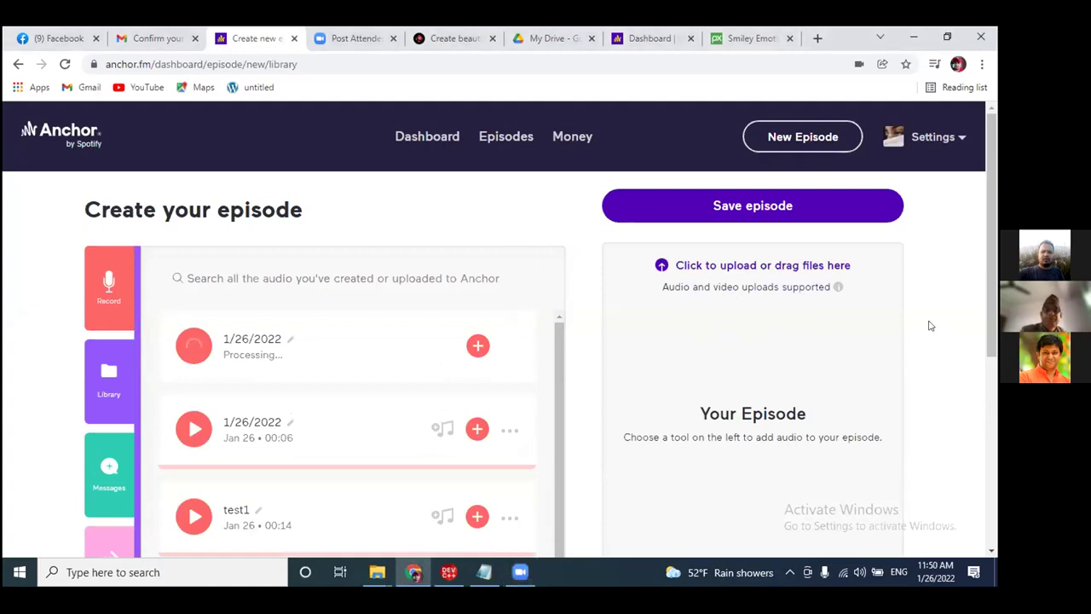
click(426, 138)
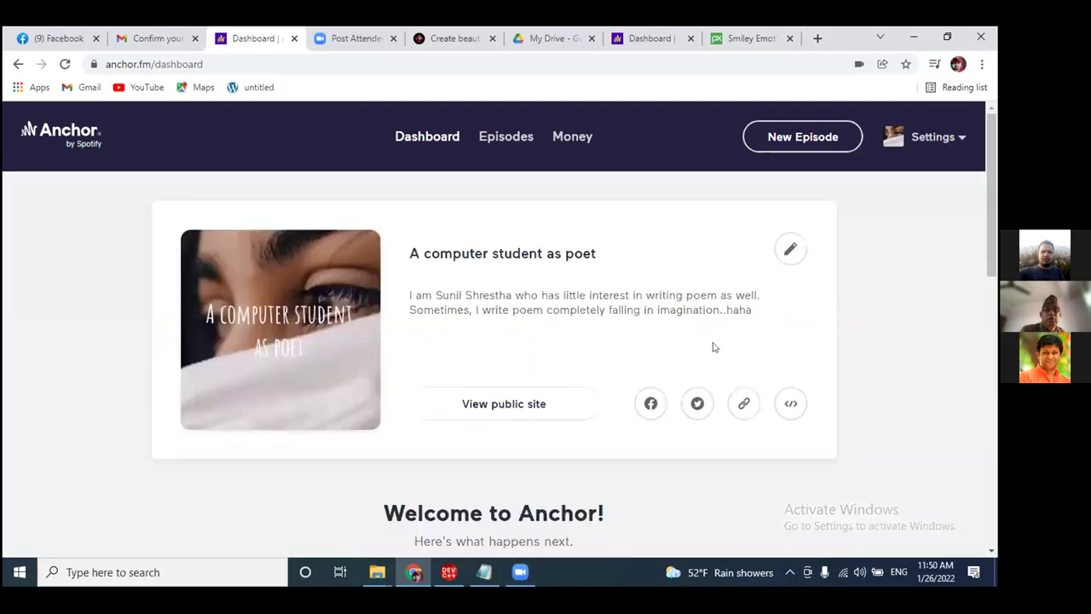
click(742, 409)
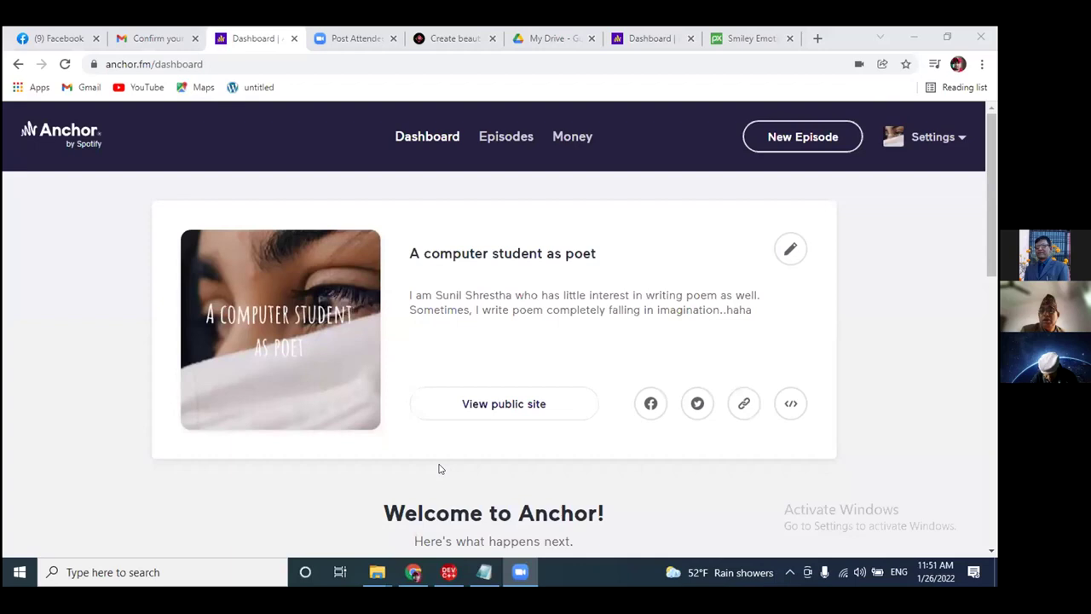
mouse_move(416, 572)
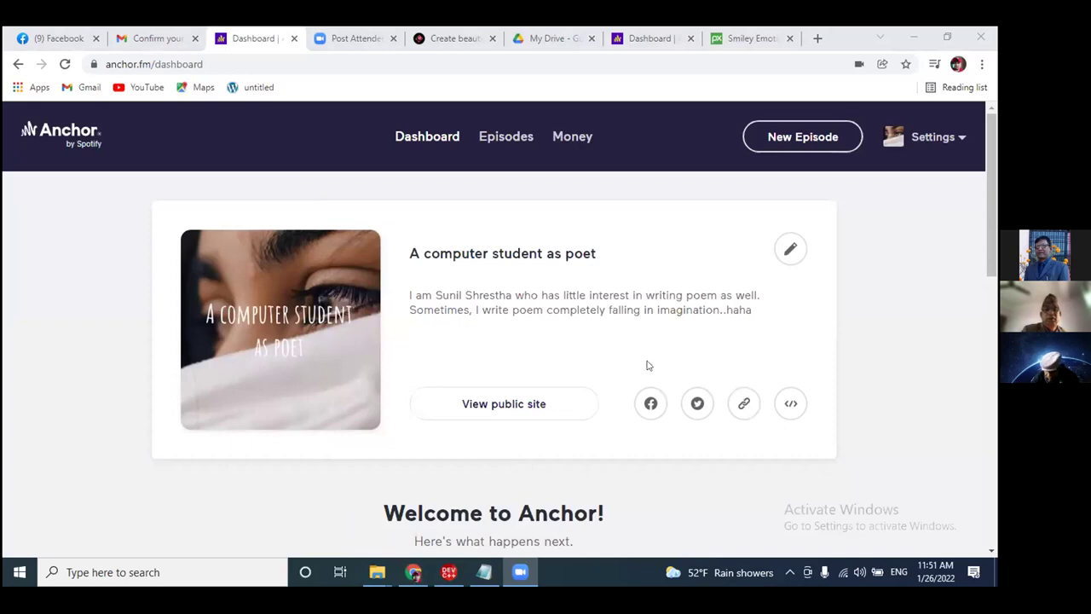
Start making the first episode from the dashboard and record an audio clip of about 21 seconds.
scroll(577, 343, down, 6)
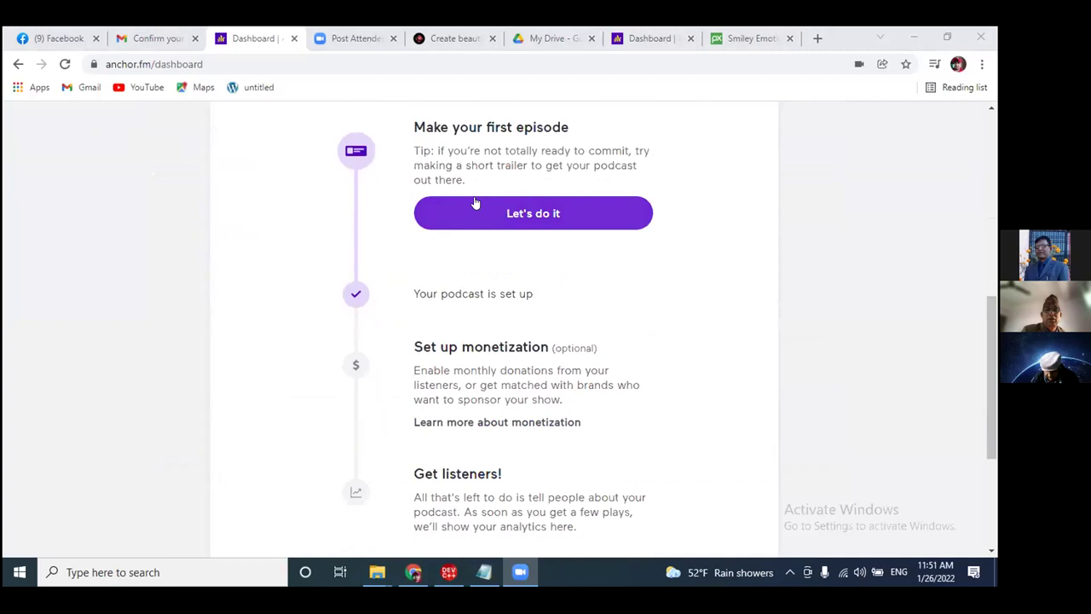
click(517, 217)
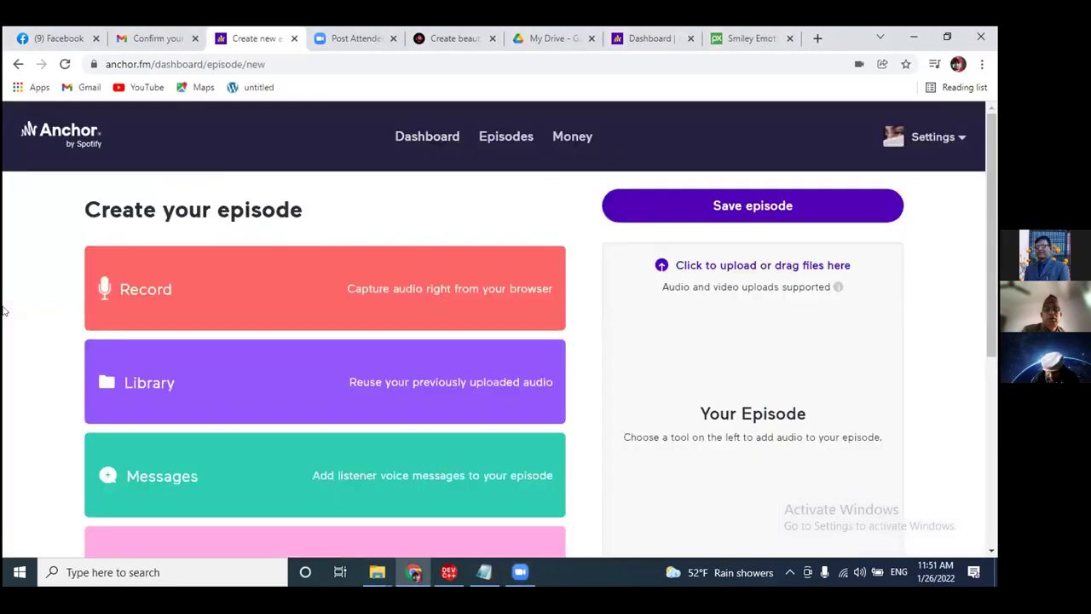
click(192, 303)
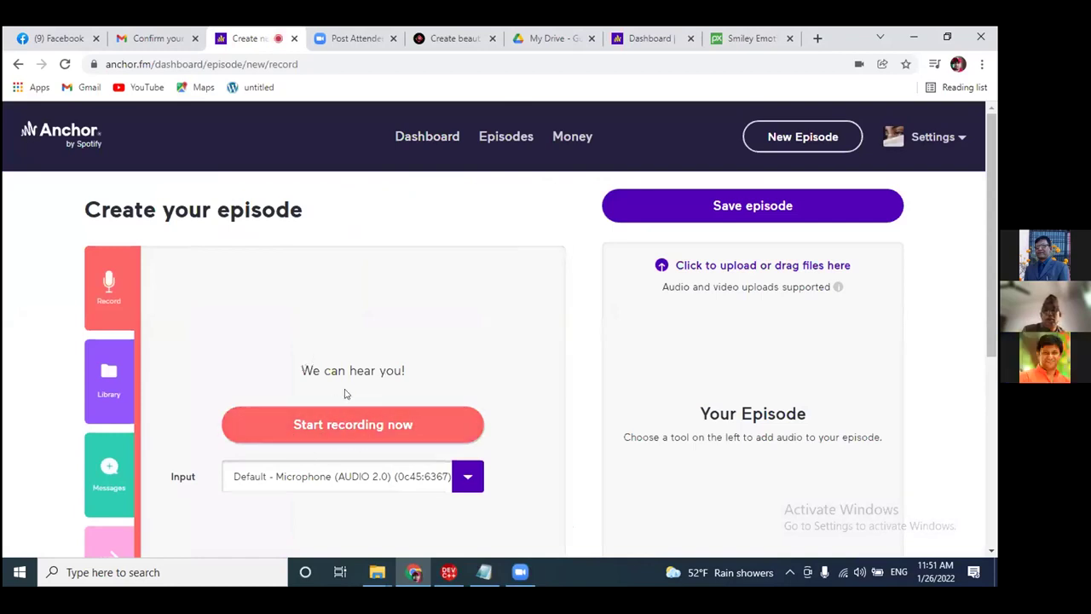
click(336, 430)
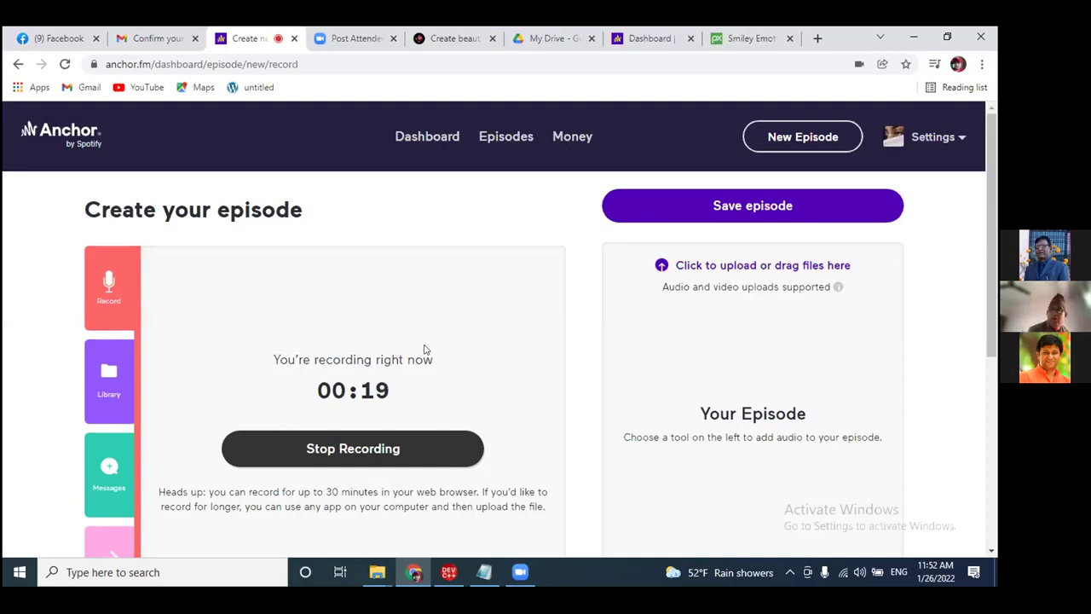
click(383, 447)
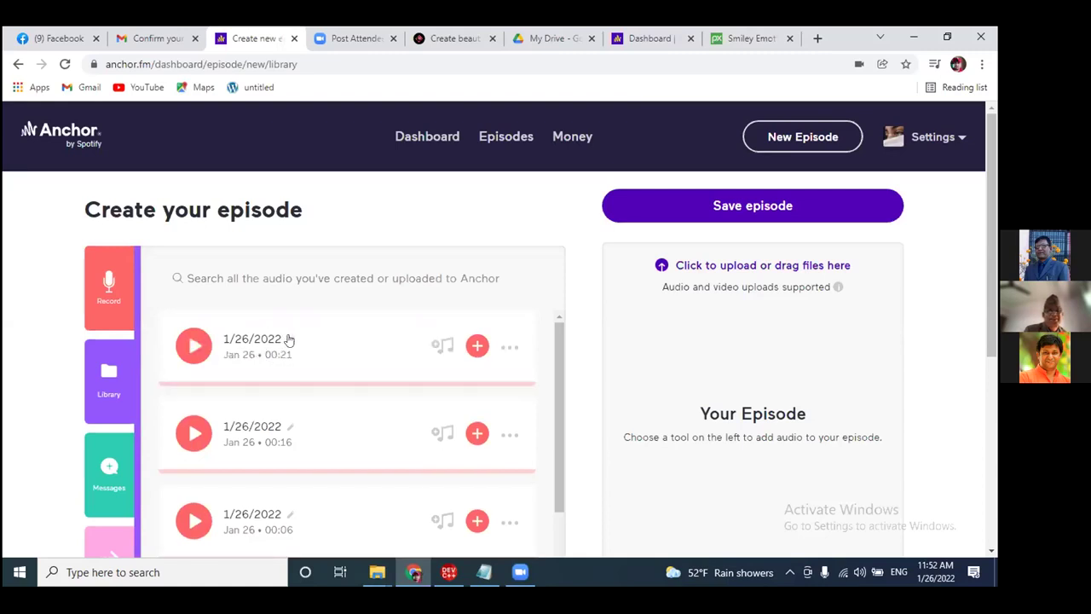
Rename the newest 21-second recording in the library as episode1.
click(289, 340)
key(BackSpace)
key(BackSpace)
key(BackSpace)
key(BackSpace)
text(episode1)
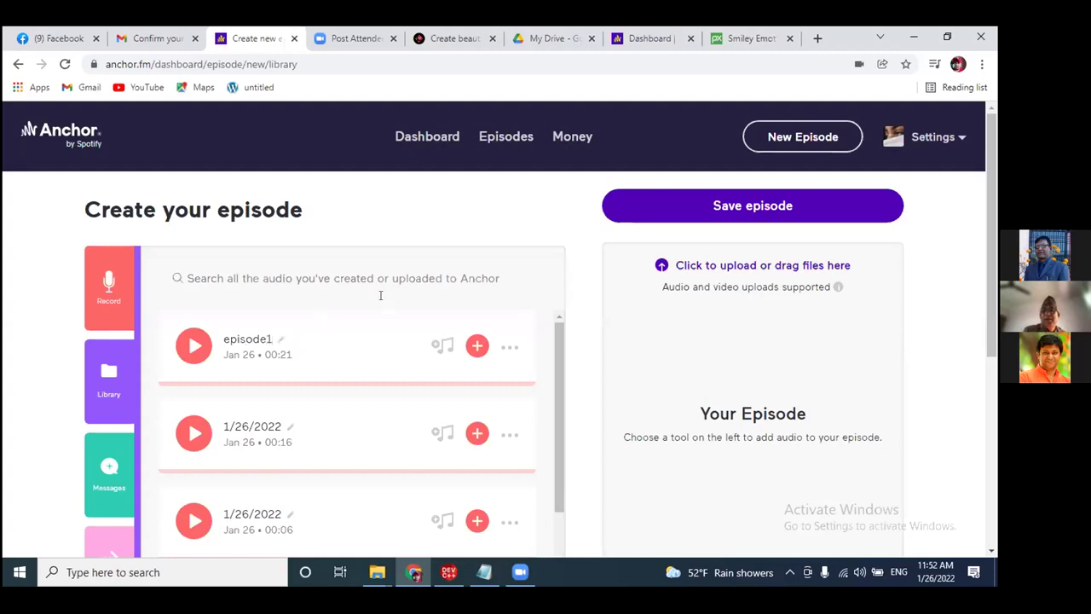
Permanently delete the 16-second recording named 1/26/2022 from the library.
scroll(460, 281, down, 3)
scroll(480, 315, down, 3)
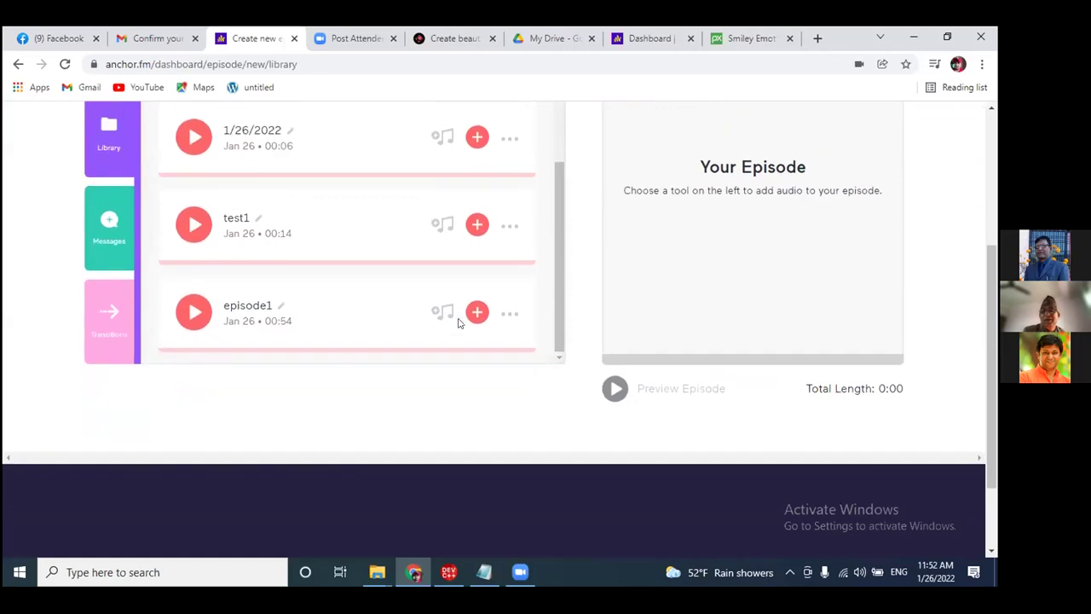
scroll(456, 315, up, 5)
scroll(406, 318, up, 5)
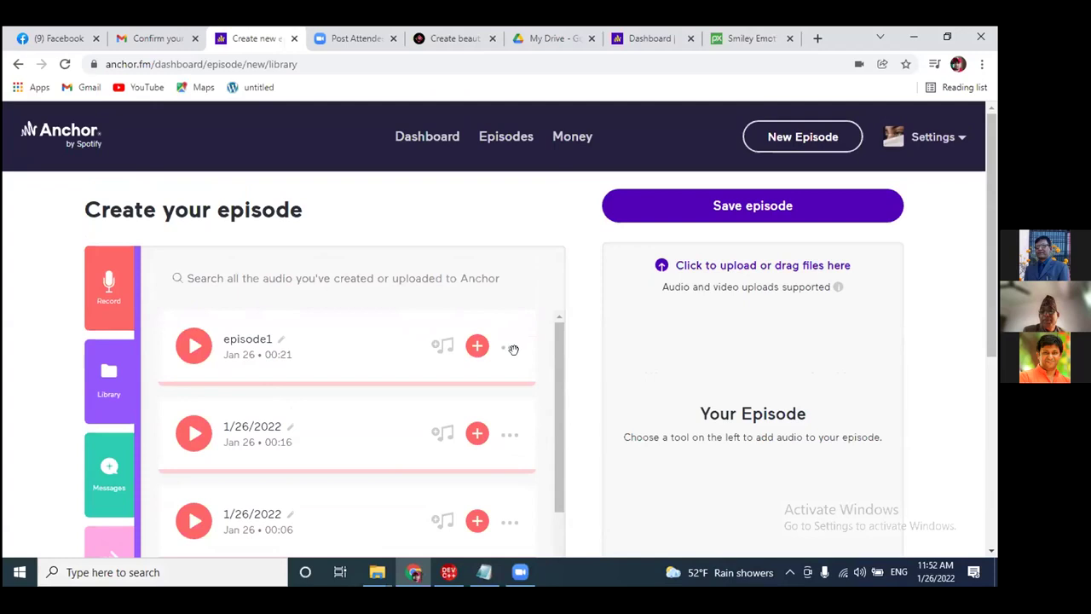
click(513, 437)
scroll(492, 443, down, 1)
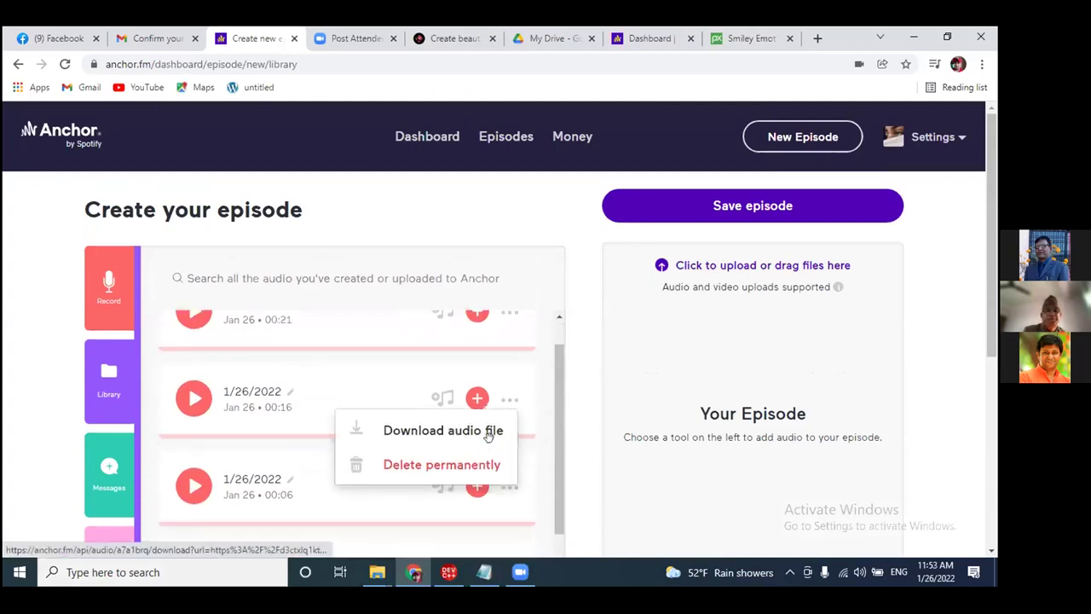
click(445, 431)
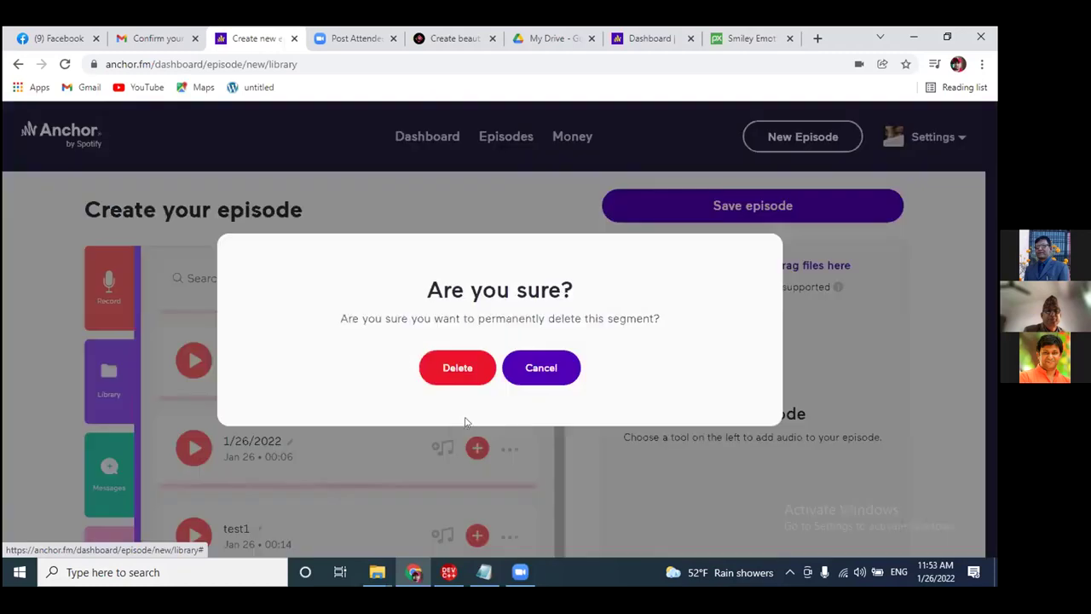
click(455, 368)
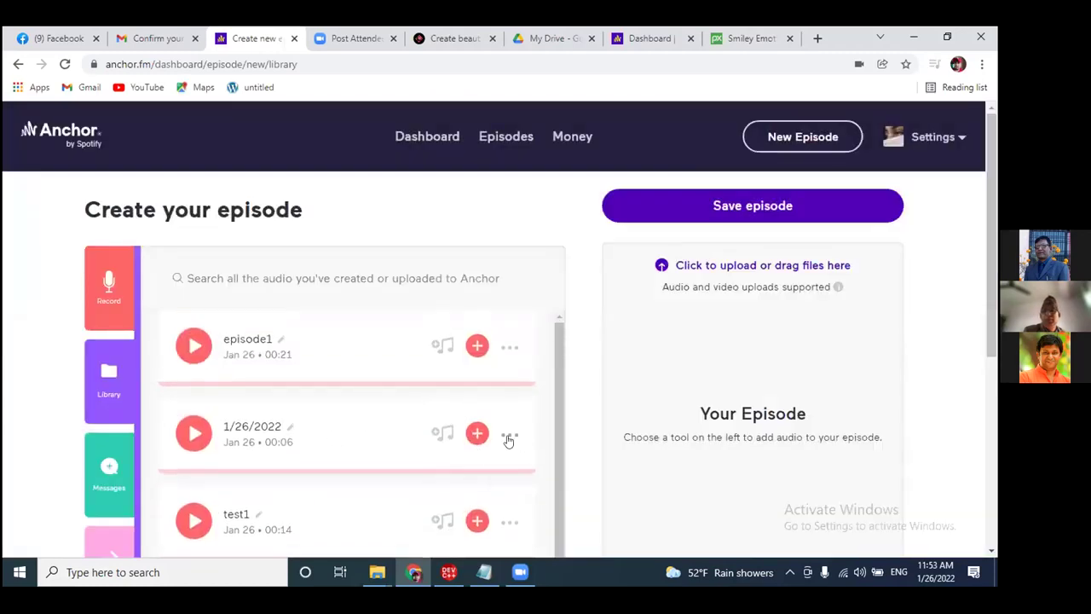
Permanently delete the 6-second recording named 1/26/2022 from the library.
click(508, 438)
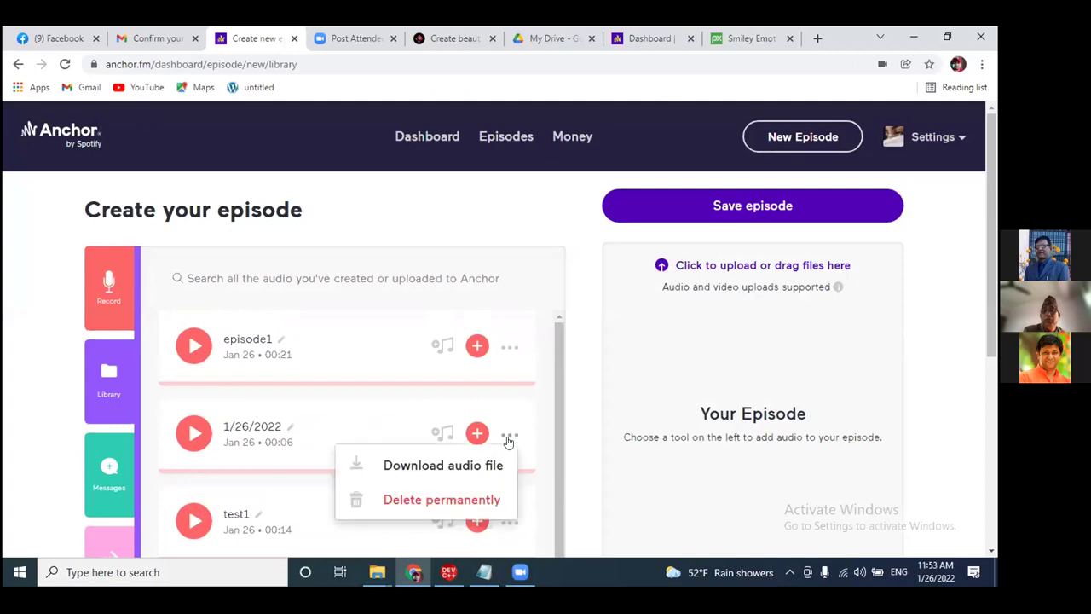
scroll(452, 464, down, 1)
click(436, 449)
click(450, 373)
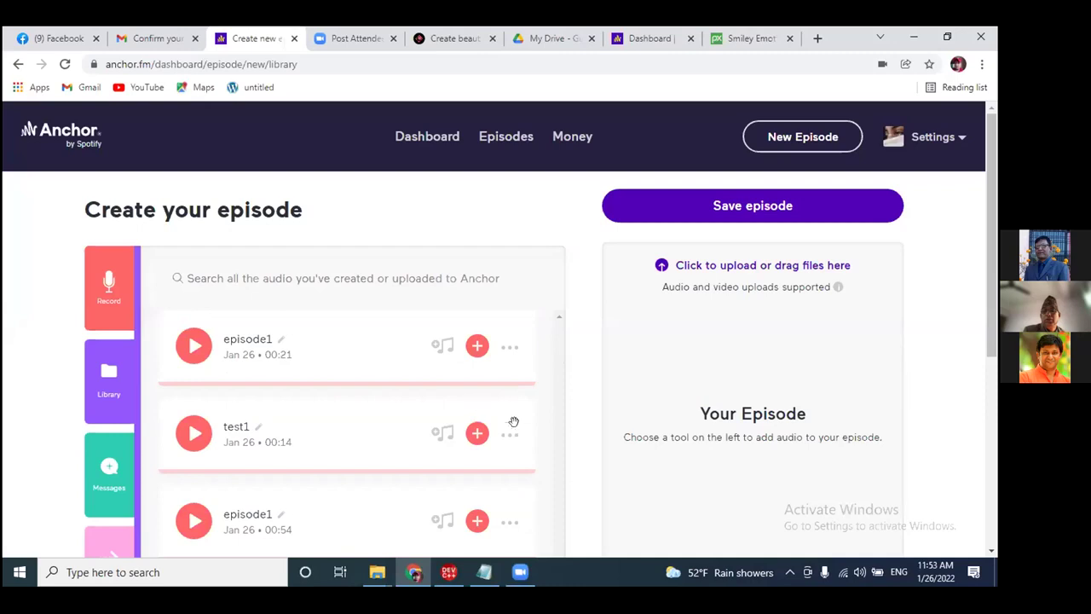
Permanently delete the test1 recording from the library.
click(510, 436)
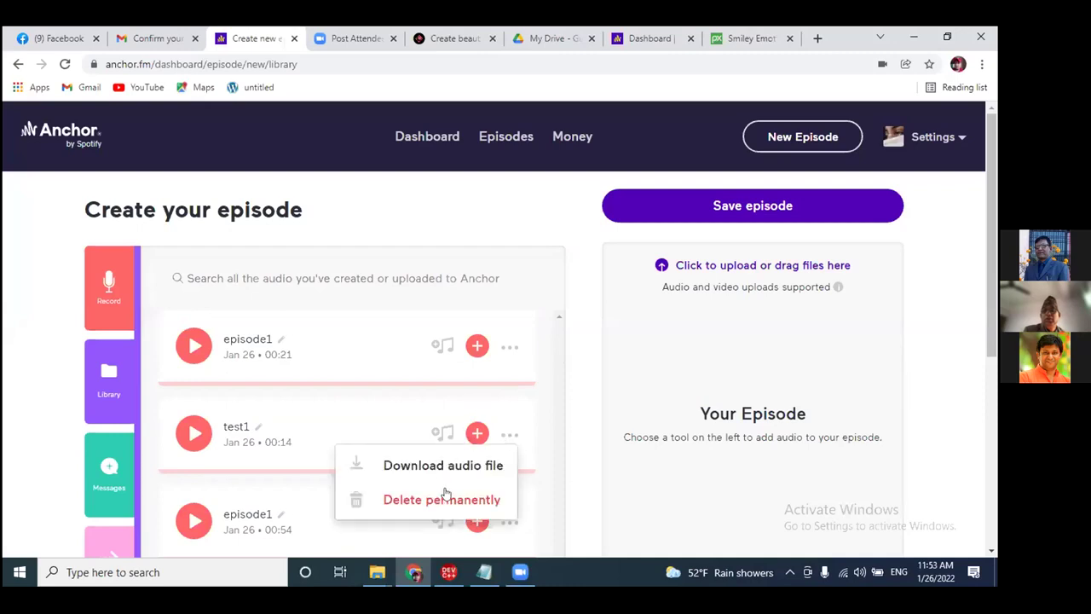
scroll(445, 492, down, 1)
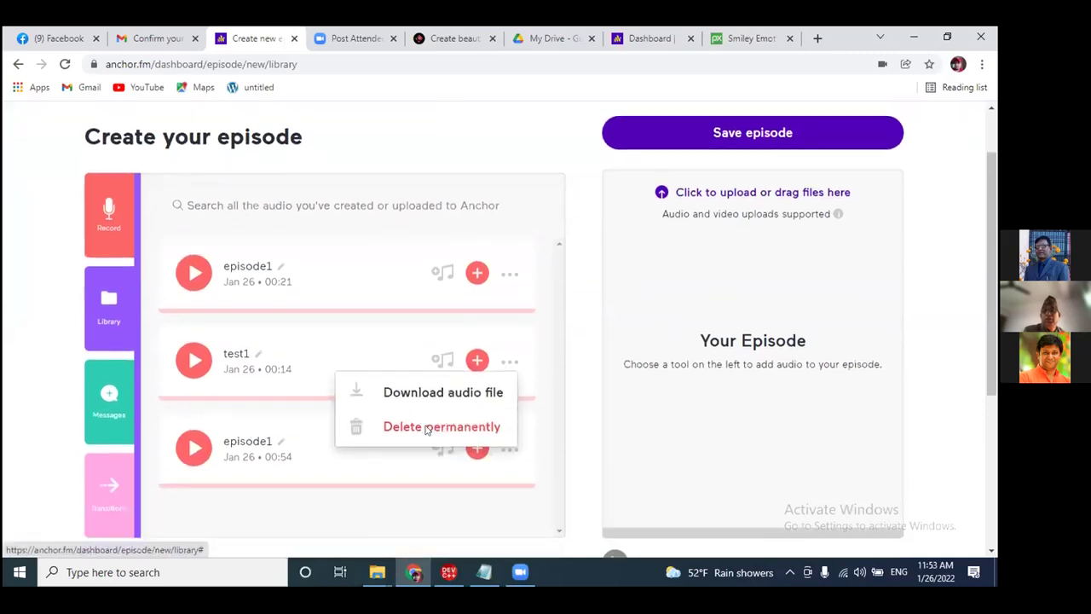
click(428, 427)
click(443, 366)
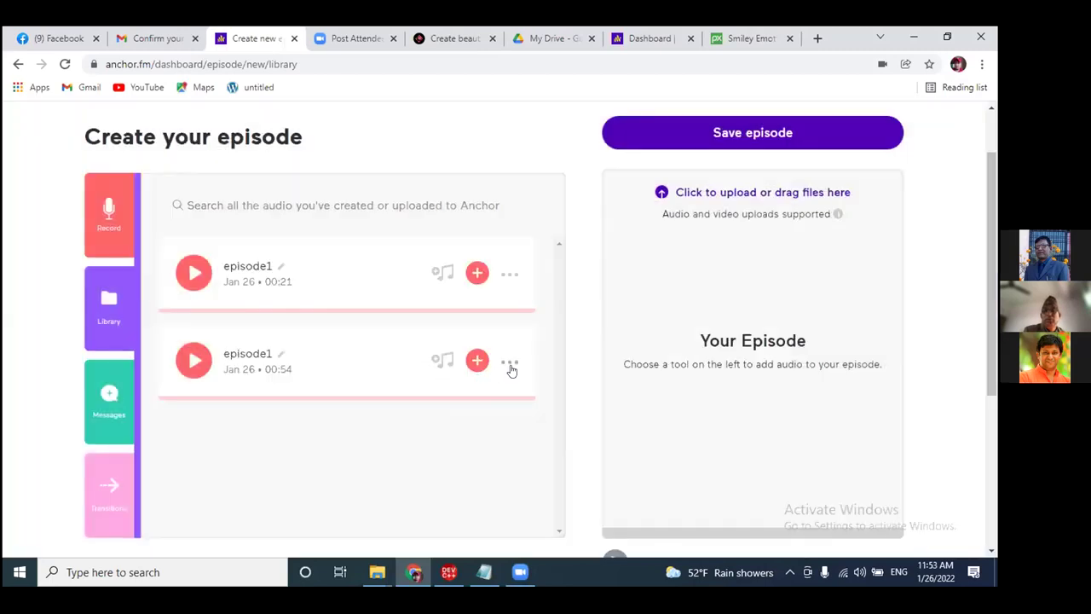
Permanently delete the 54-second episode1 recording from the library.
scroll(395, 373, up, 1)
scroll(512, 292, down, 2)
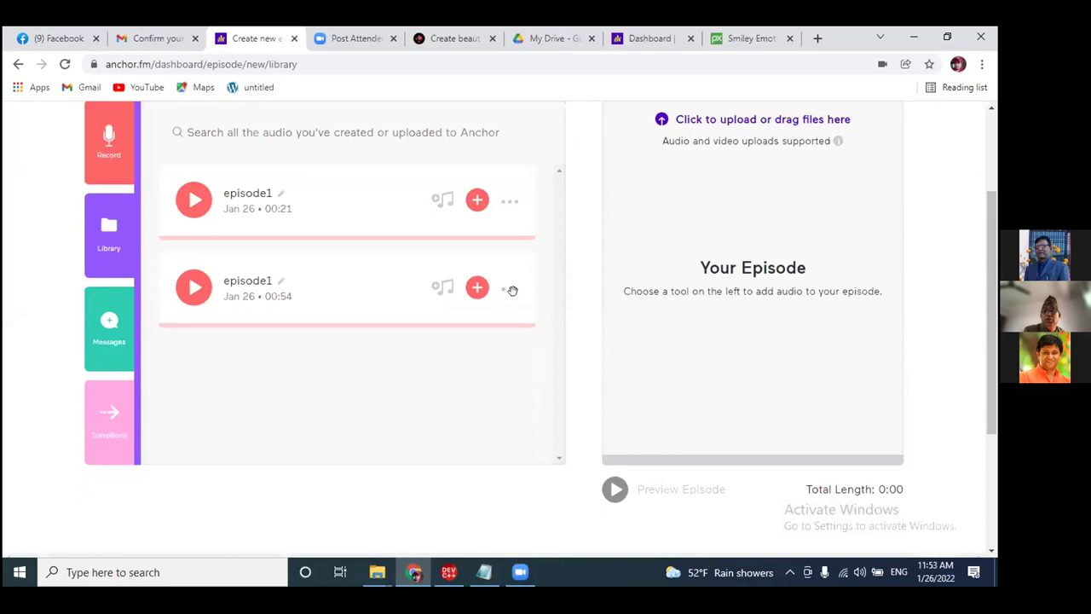
click(509, 289)
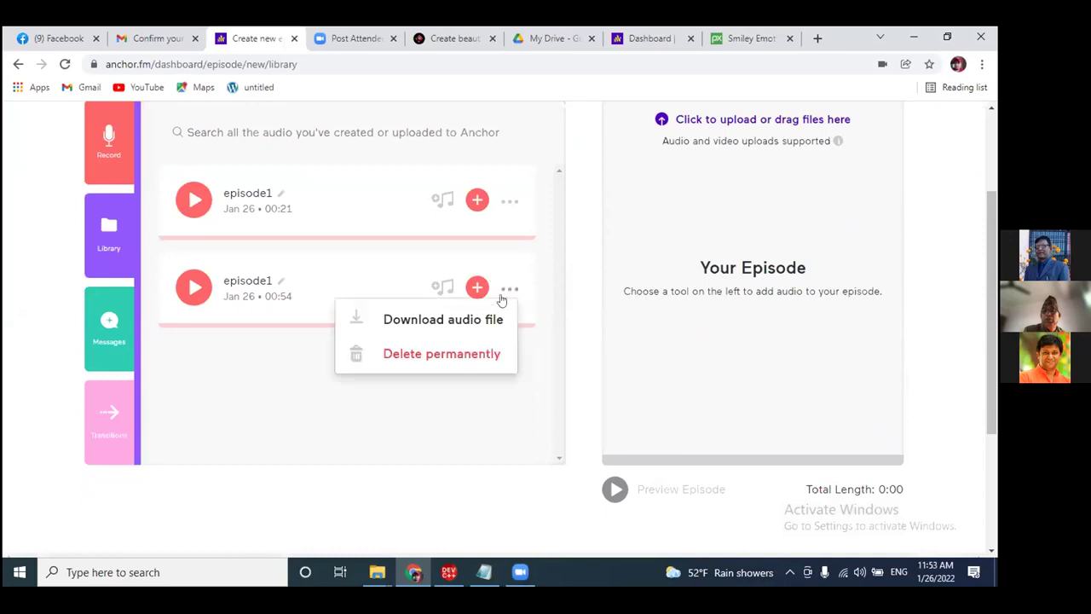
click(441, 360)
click(453, 367)
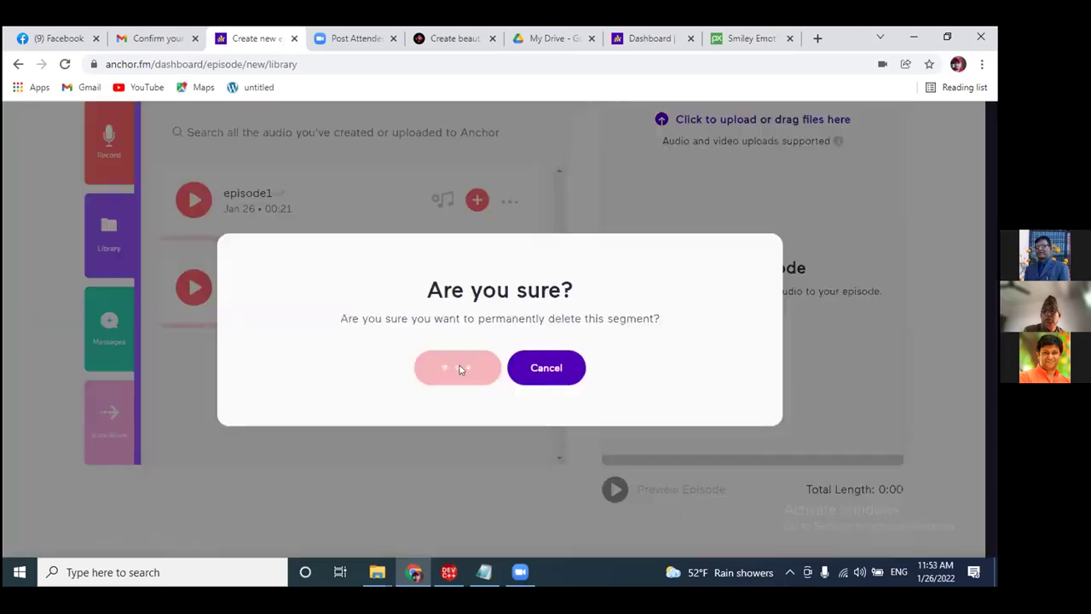
scroll(333, 383, up, 2)
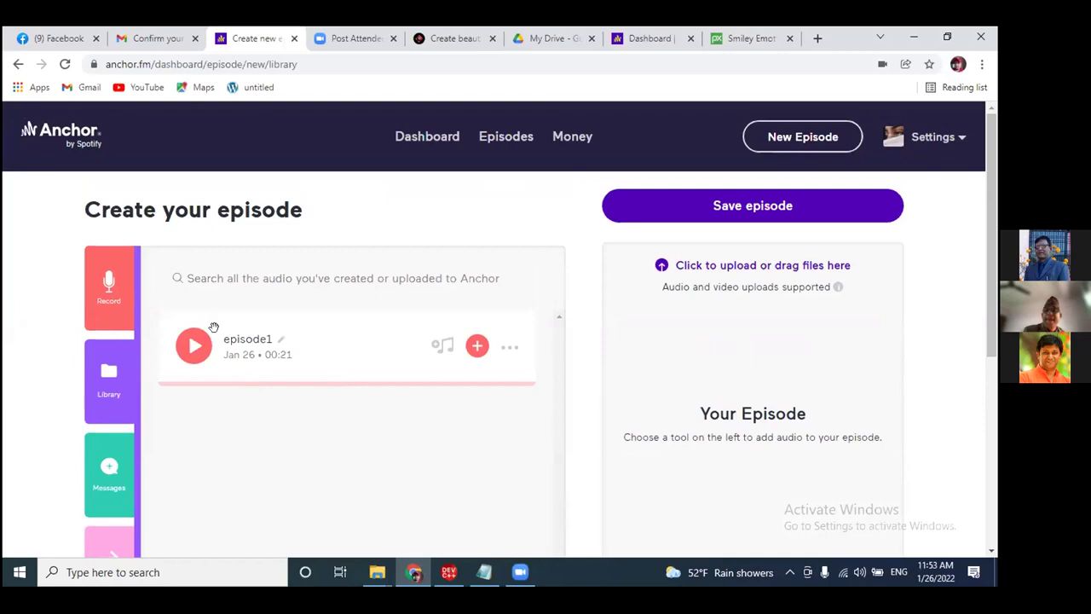
Open the smart background music choices for the 21-second episode1 recording and preview the Calm tracks A Little Powder and Balti.
click(443, 348)
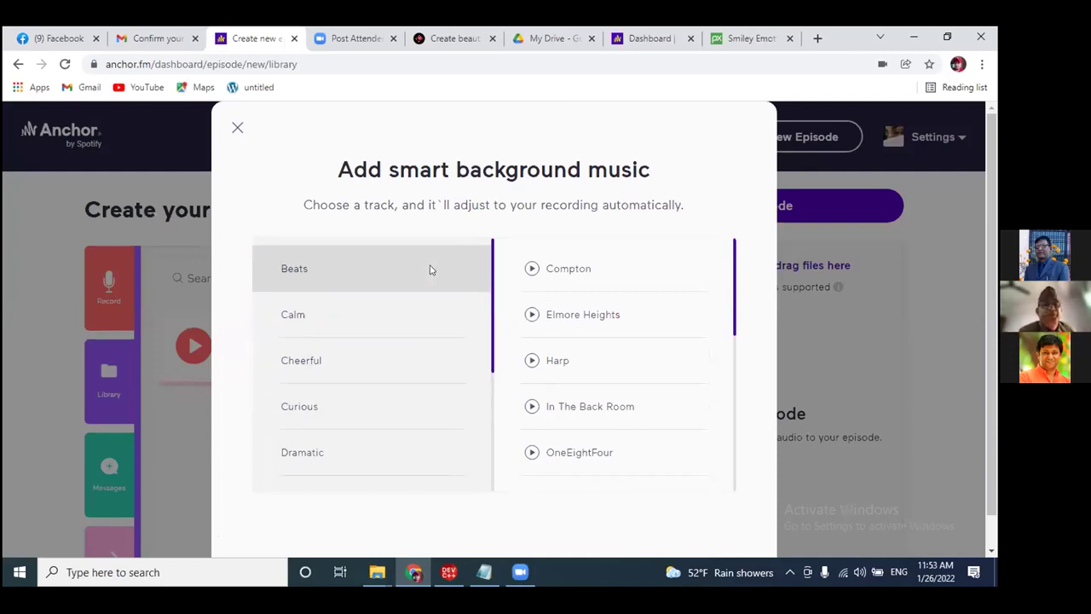
click(351, 314)
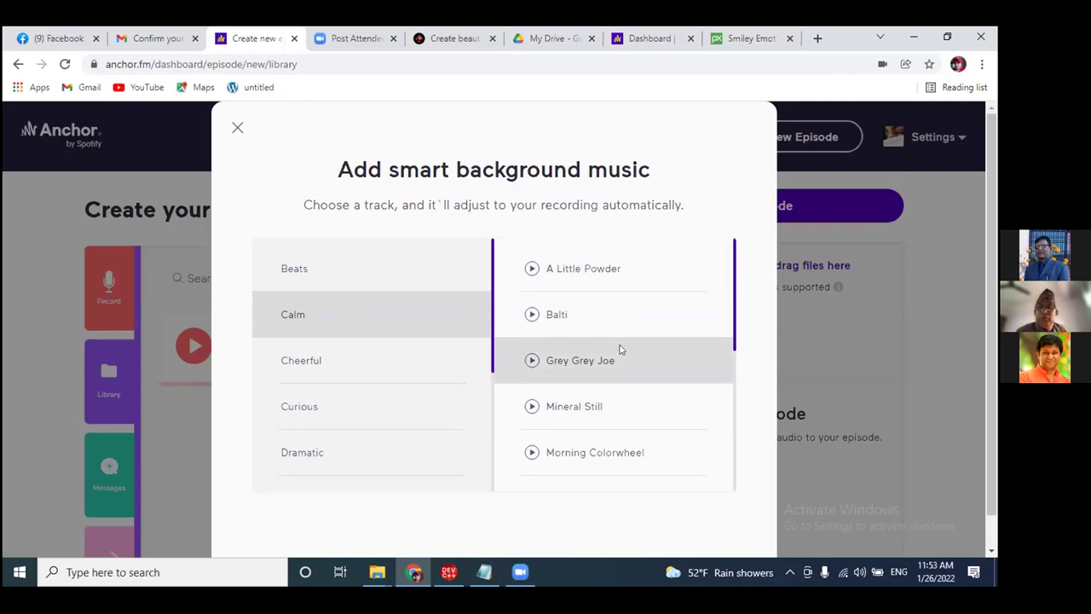
click(531, 268)
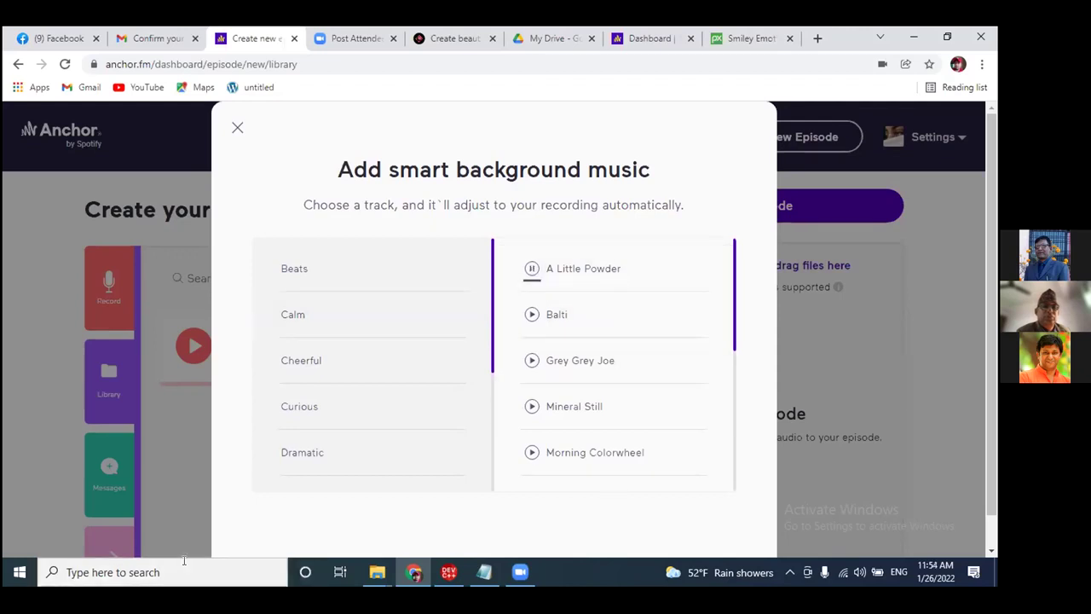
click(532, 269)
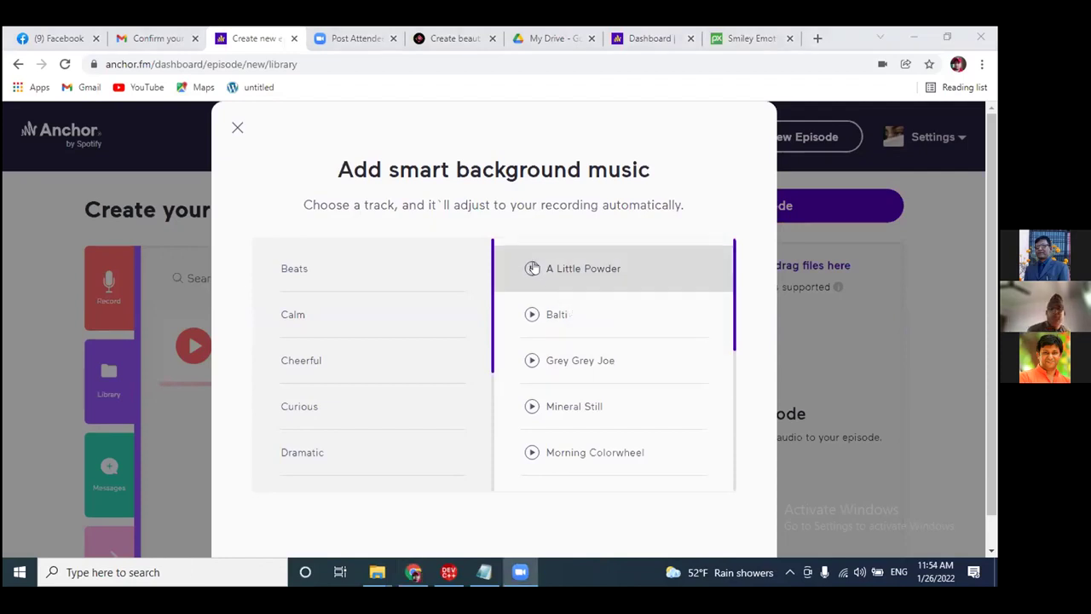
click(532, 269)
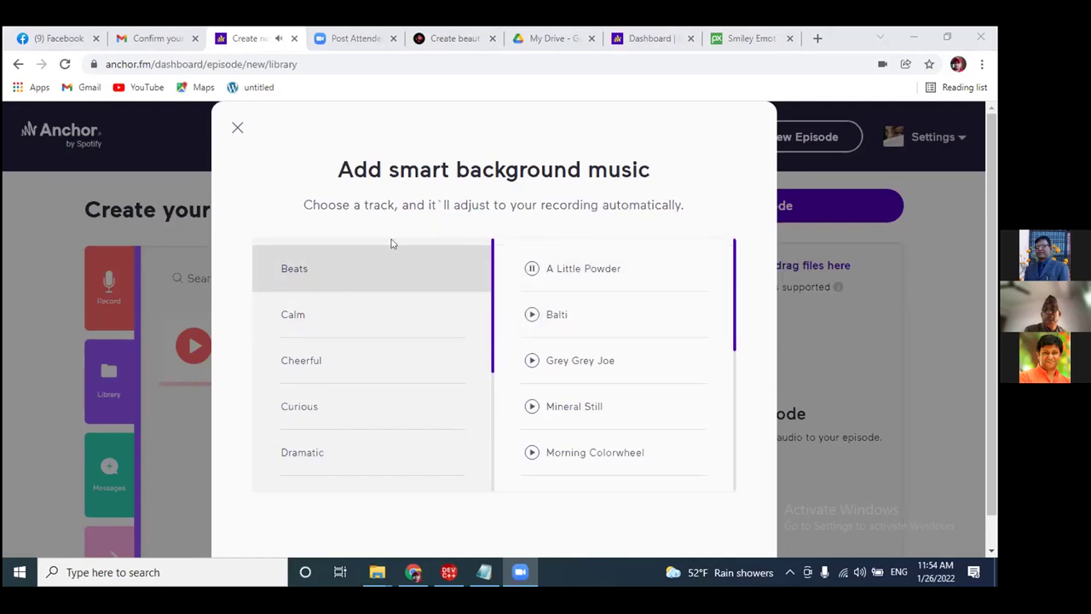
click(530, 314)
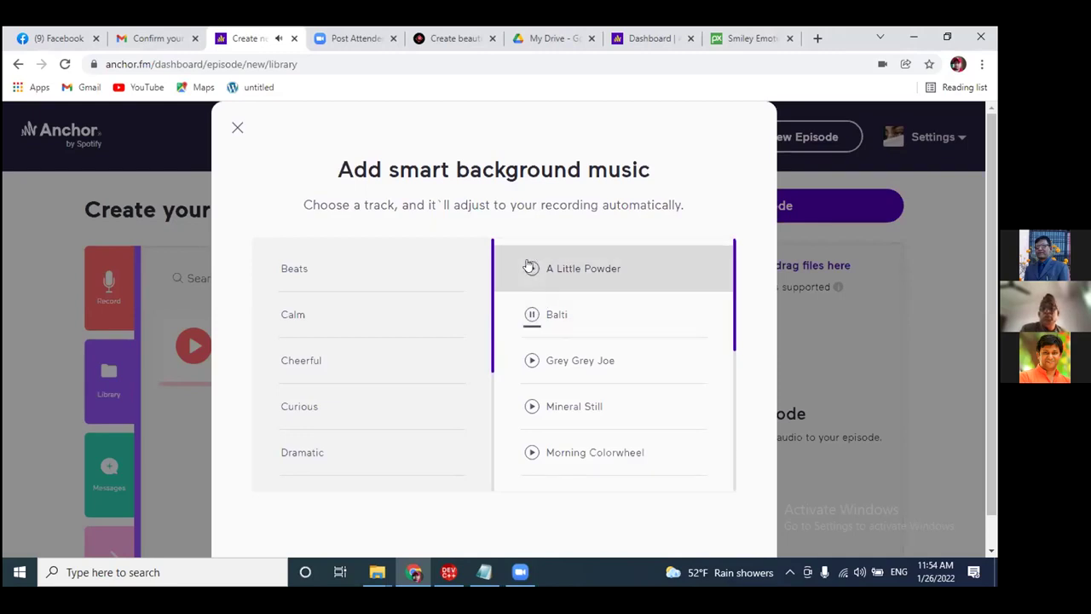
click(529, 270)
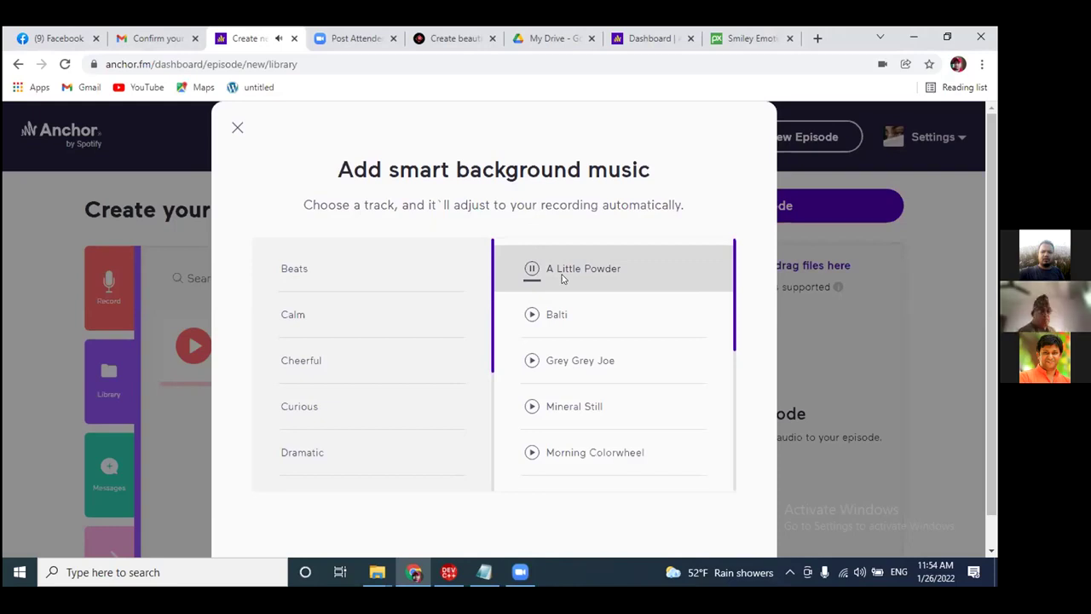
Select A Little Powder from the Calm tracks as the recording's background music.
scroll(623, 290, down, 1)
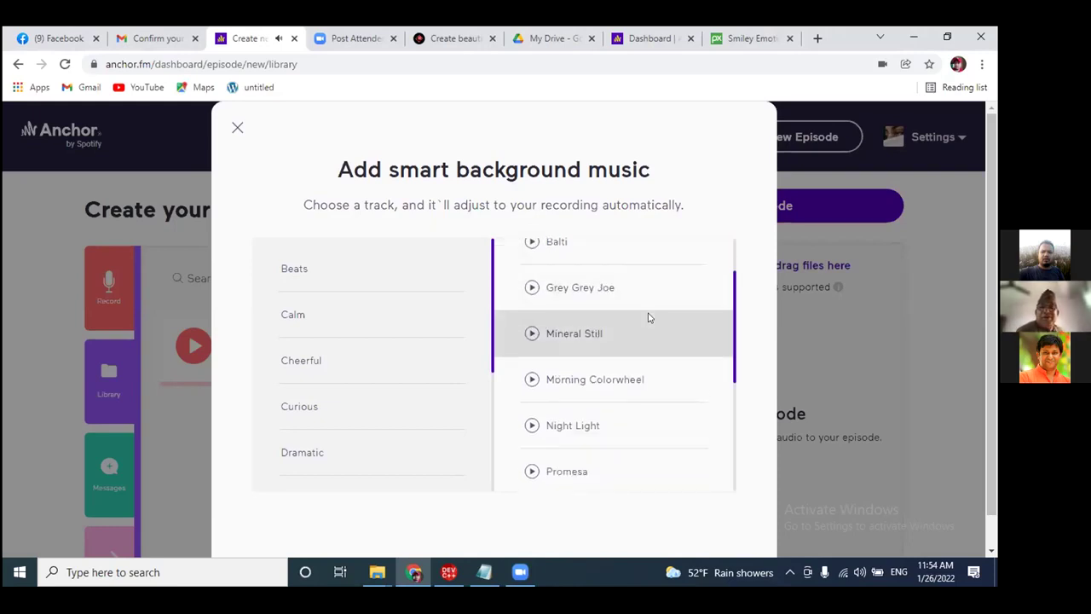
scroll(646, 316, up, 1)
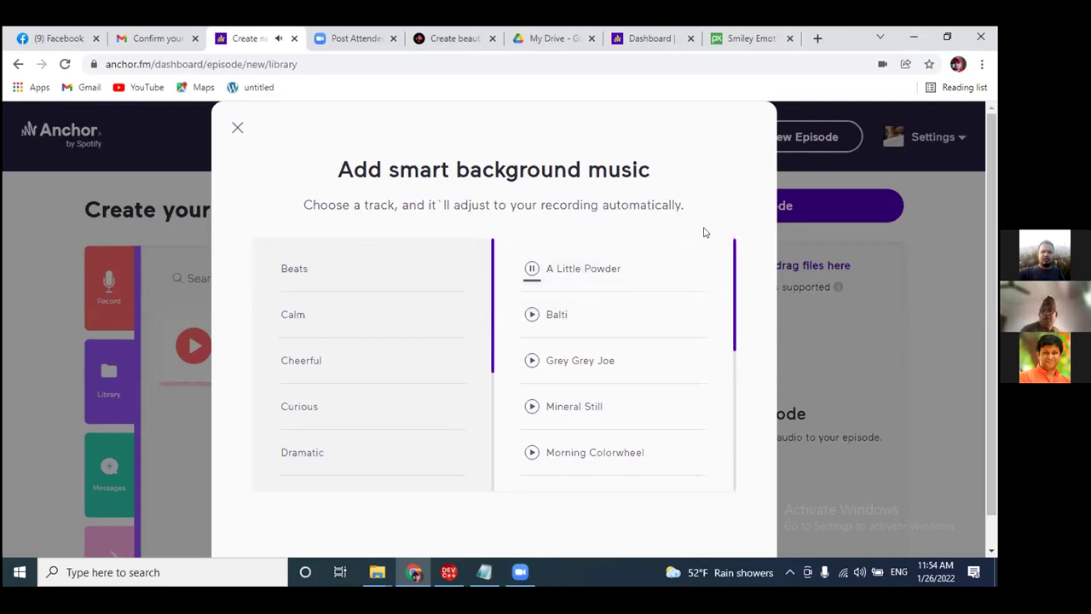
scroll(706, 230, down, 5)
scroll(708, 230, down, 2)
scroll(709, 230, up, 6)
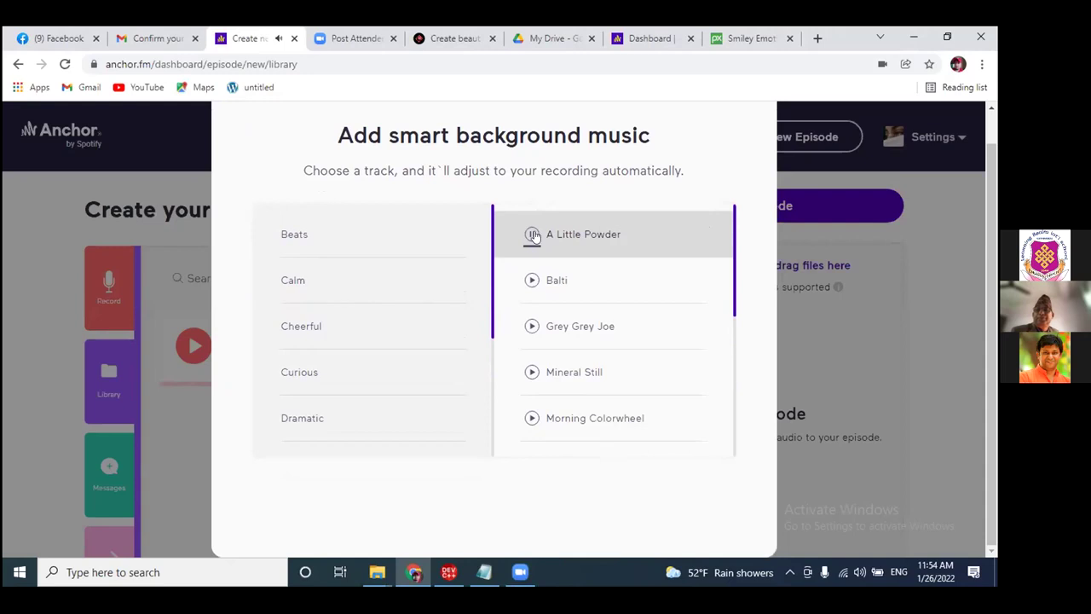
click(695, 235)
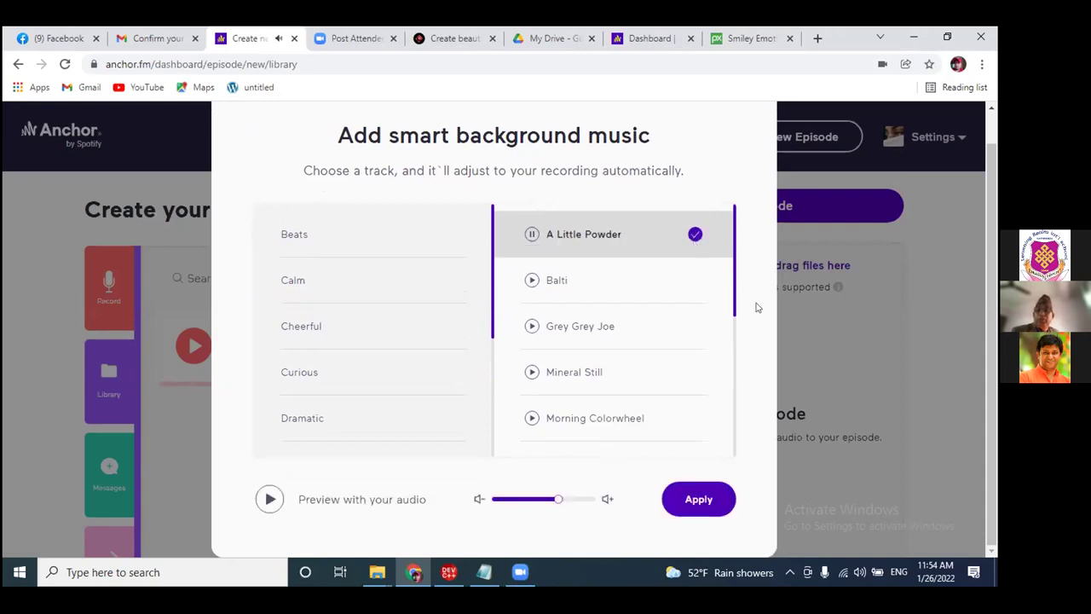
Lower the background music volume to about a quarter of its range and preview the music together with the recording.
click(555, 498)
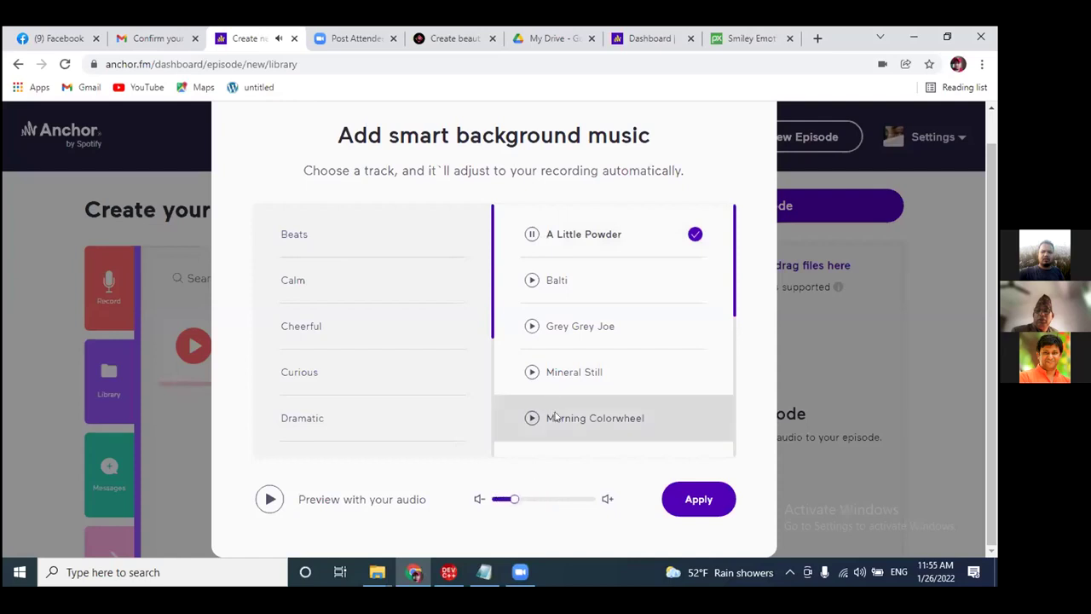
scroll(587, 441, down, 1)
scroll(587, 441, down, 4)
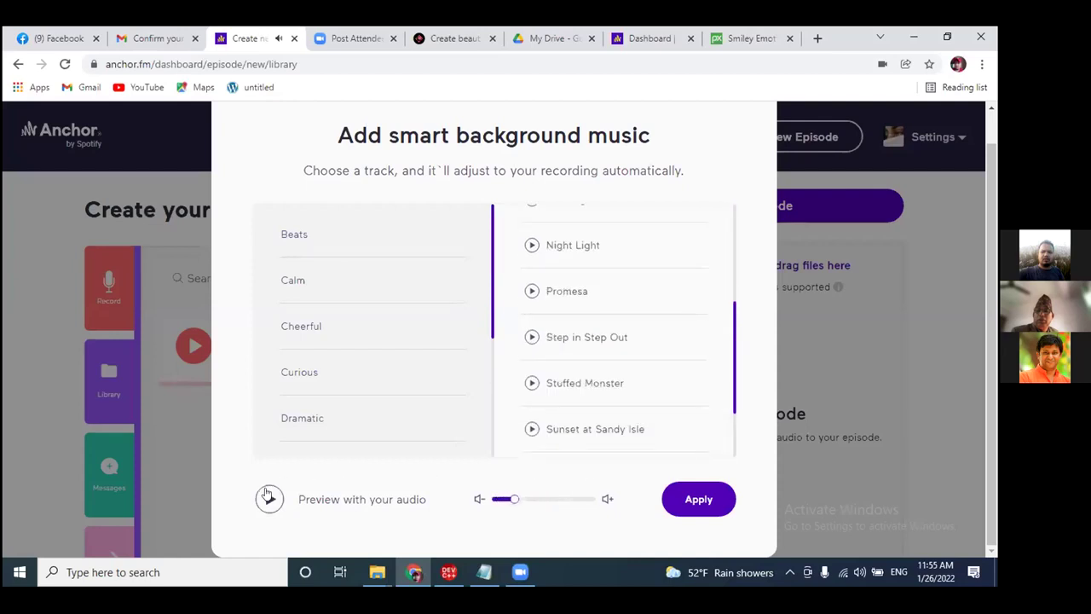
click(267, 495)
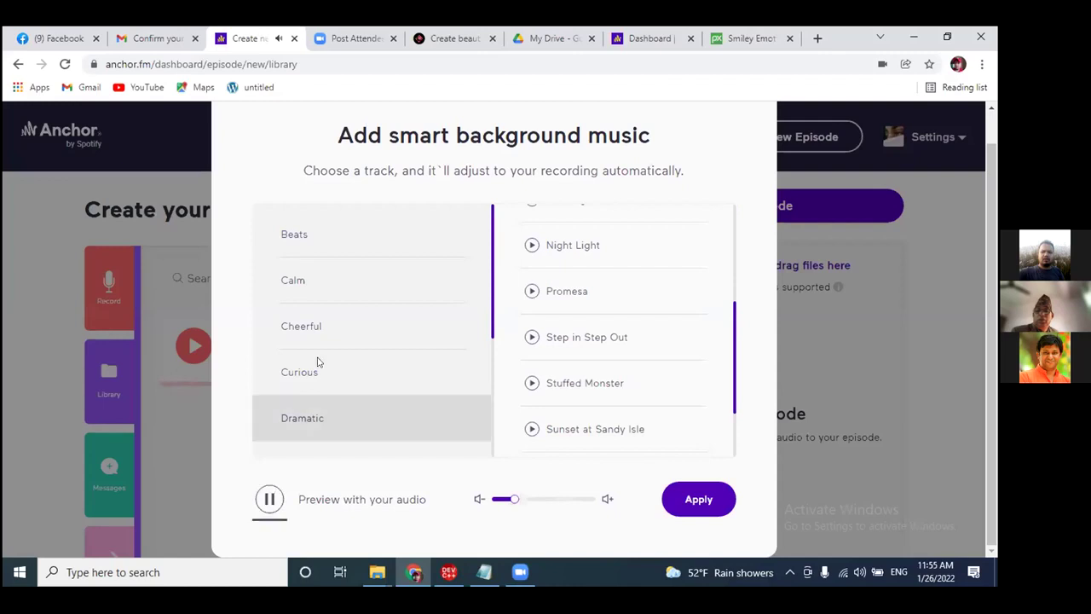
Fine-tune the background music volume while the preview plays, and apply A Little Powder to the recording.
drag(512, 499, 508, 499)
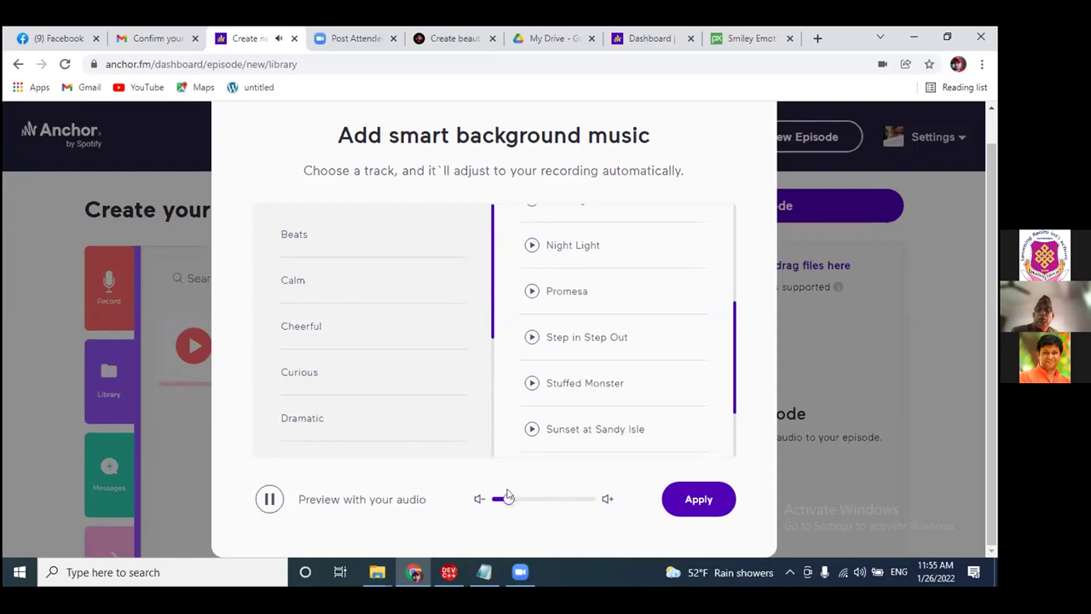
drag(507, 497, 517, 498)
key(Right)
key(Right)
key(Right)
key(Right)
key(Right)
key(Right)
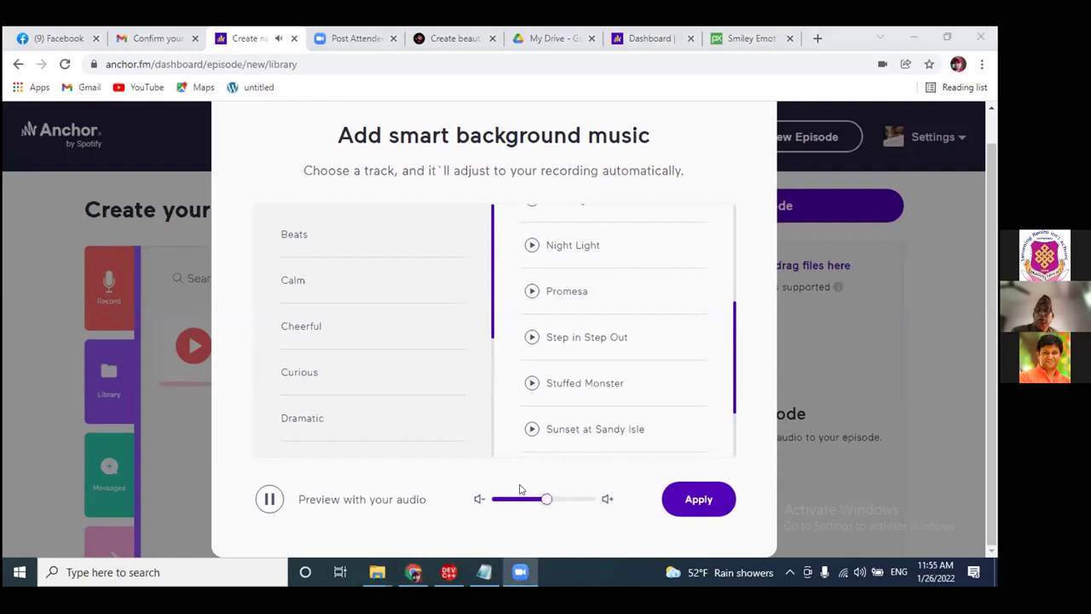
click(520, 489)
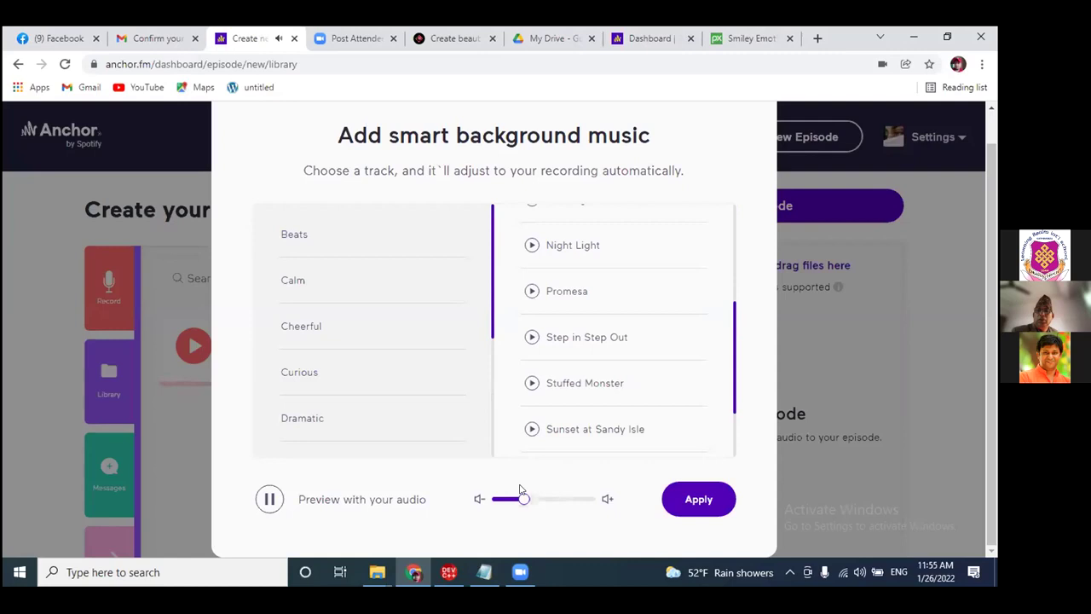
key(Left)
key(Left)
key(Left)
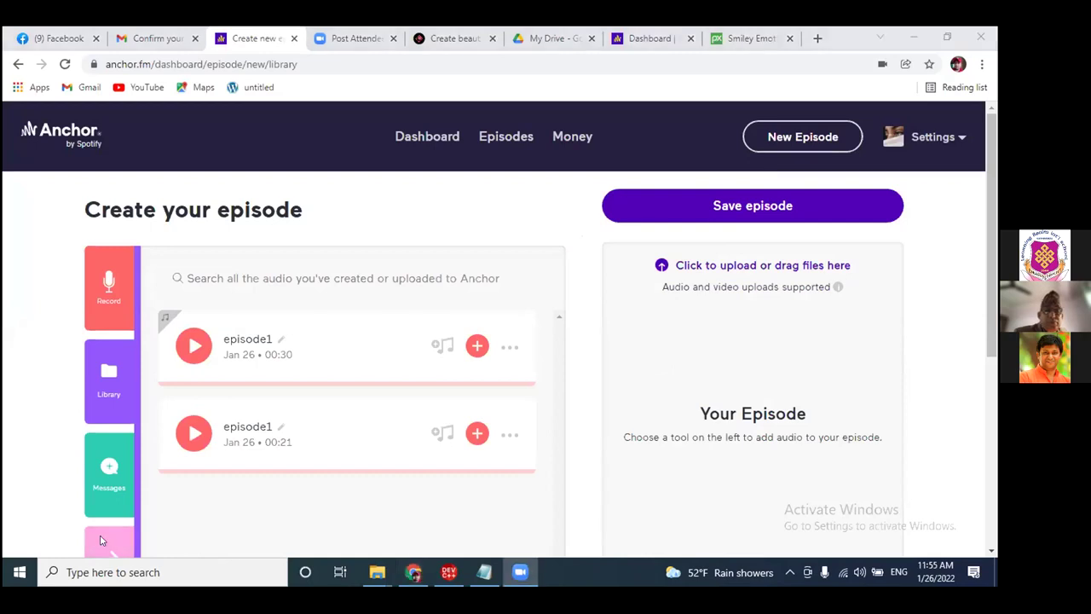
Add the 30-second episode1 recording with background music to the episode.
scroll(615, 259, down, 2)
scroll(615, 259, up, 3)
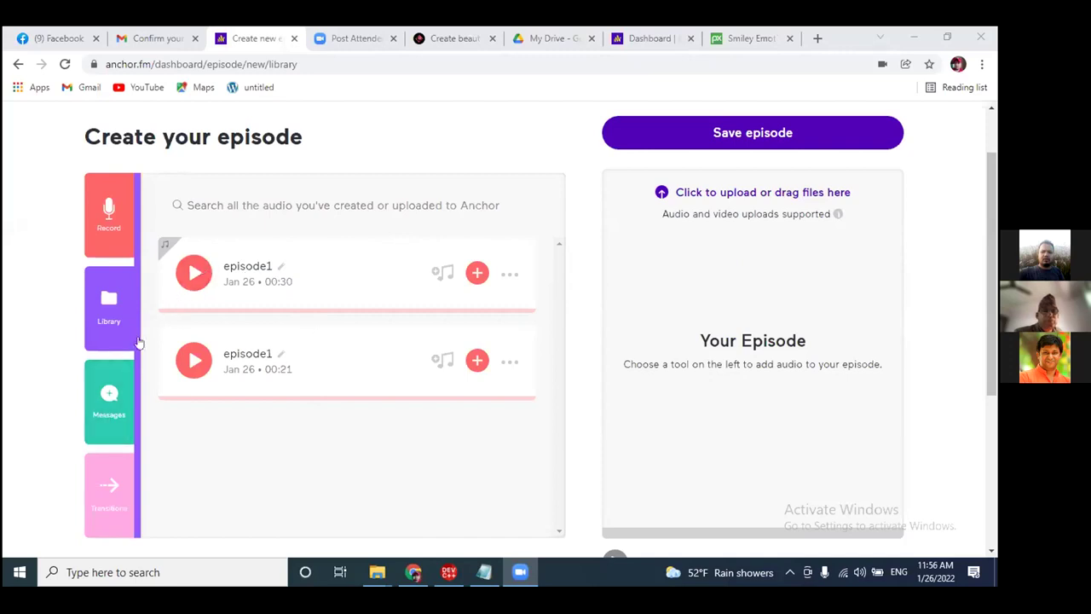
click(478, 275)
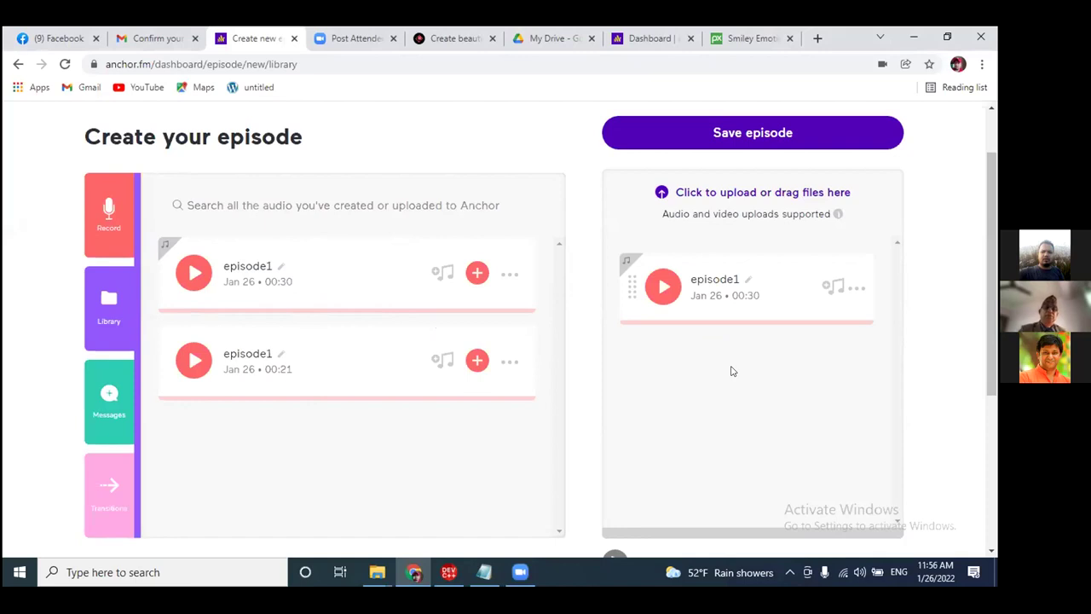
Add the 21-second episode1 recording to the episode, trying it before the 30-second segment and moving it back below.
drag(991, 189, 995, 211)
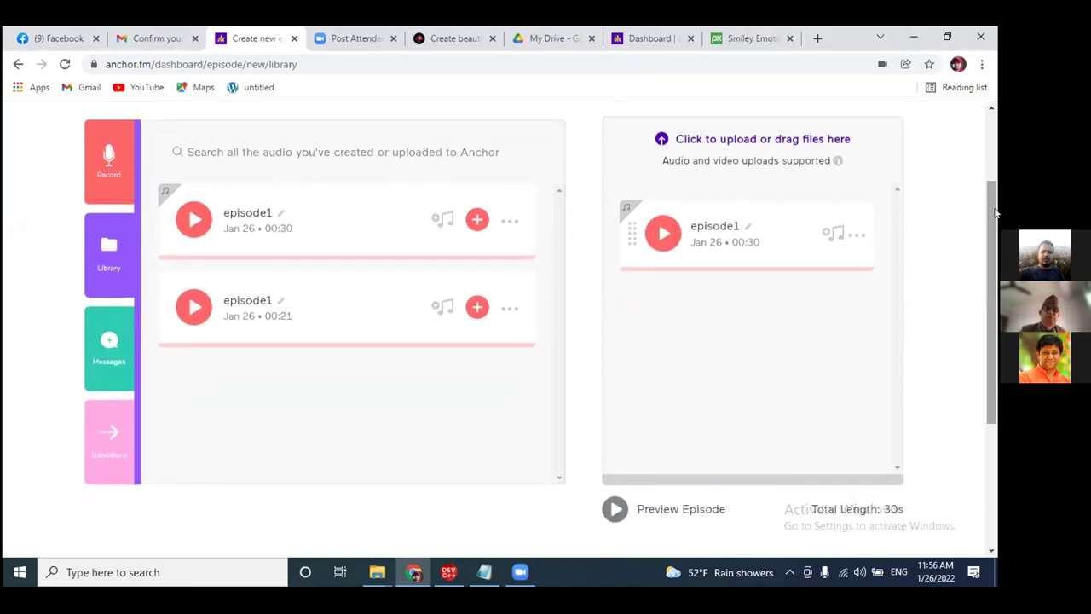
click(478, 308)
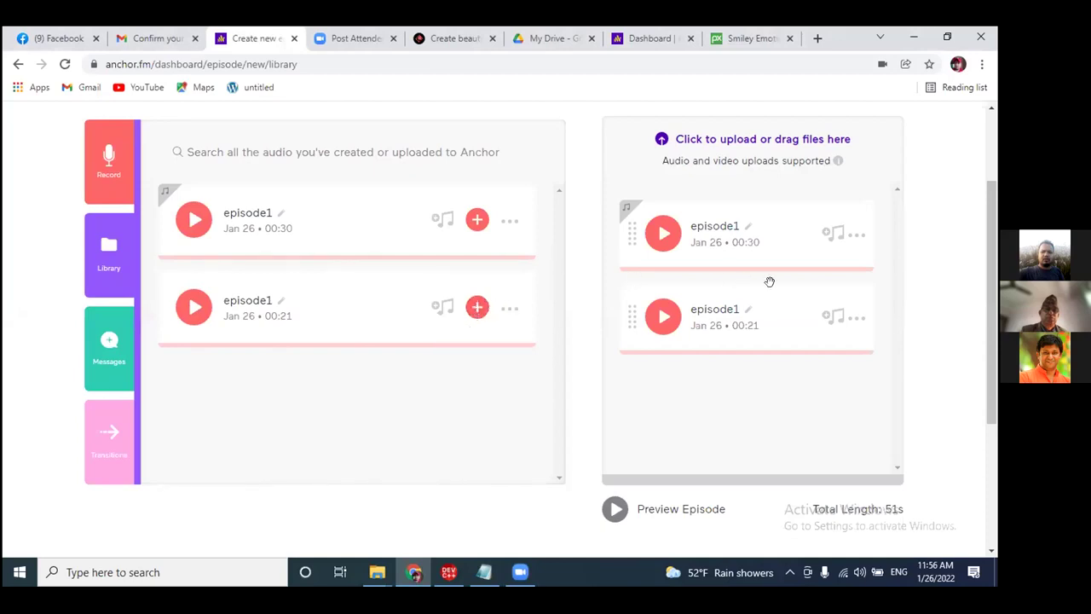
drag(771, 303, 779, 204)
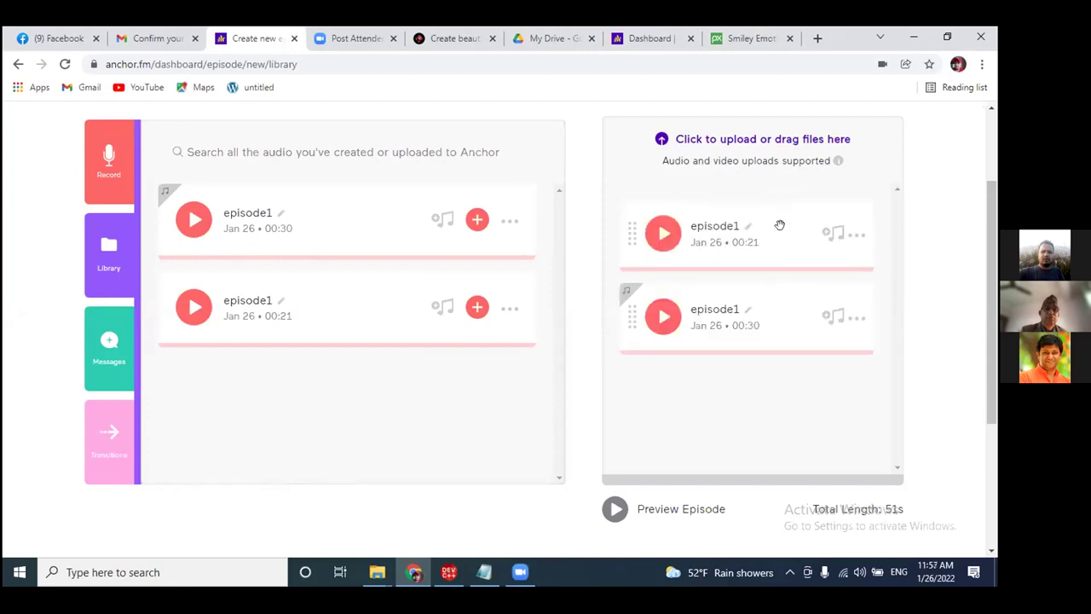
drag(785, 245, 779, 287)
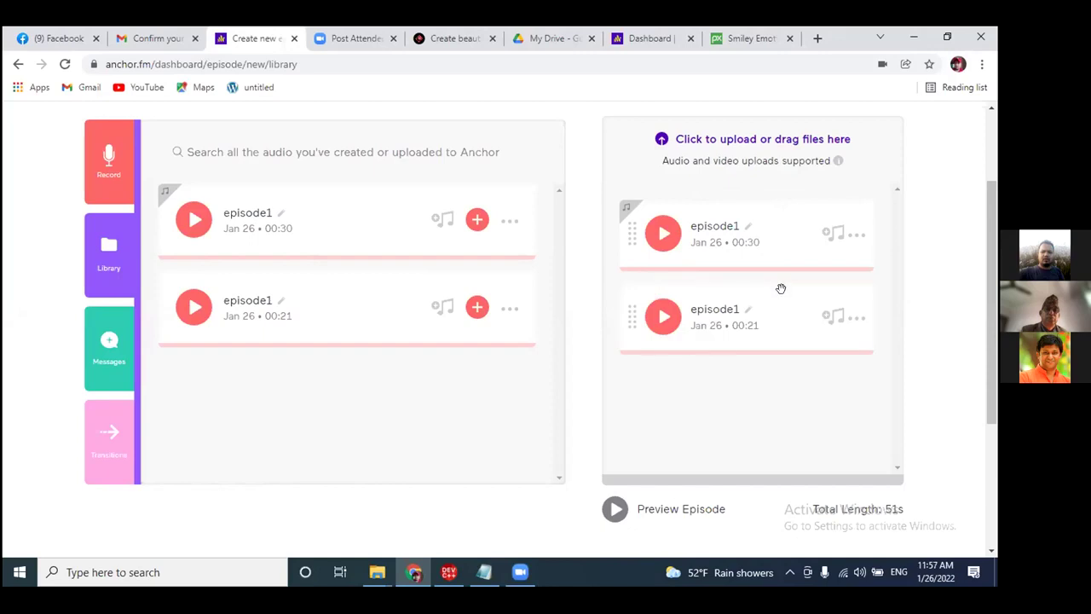
Remove the 21-second episode1 segment from the episode.
click(856, 319)
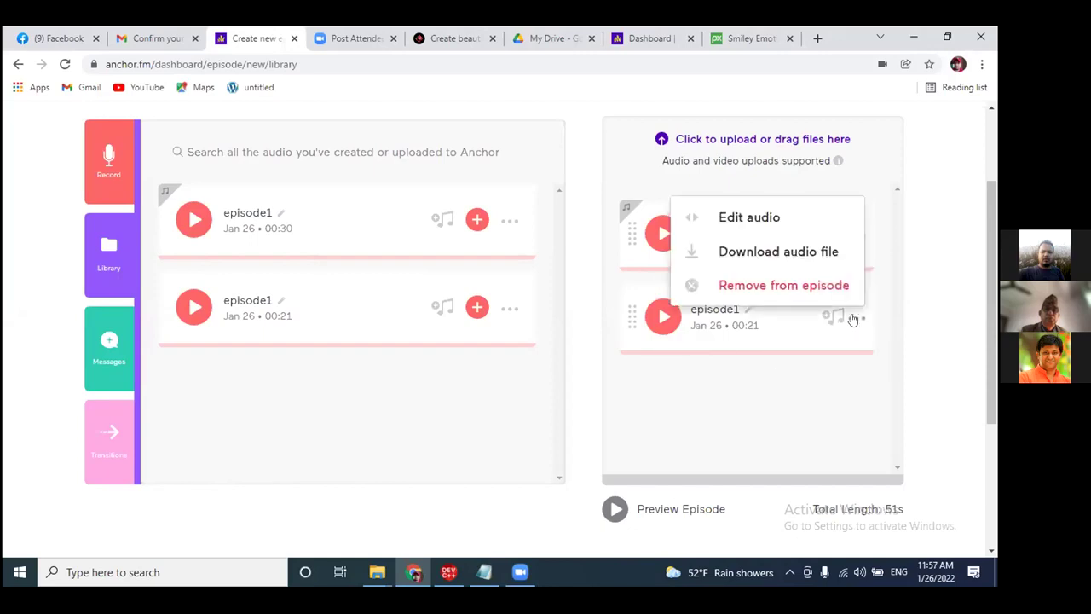
click(775, 287)
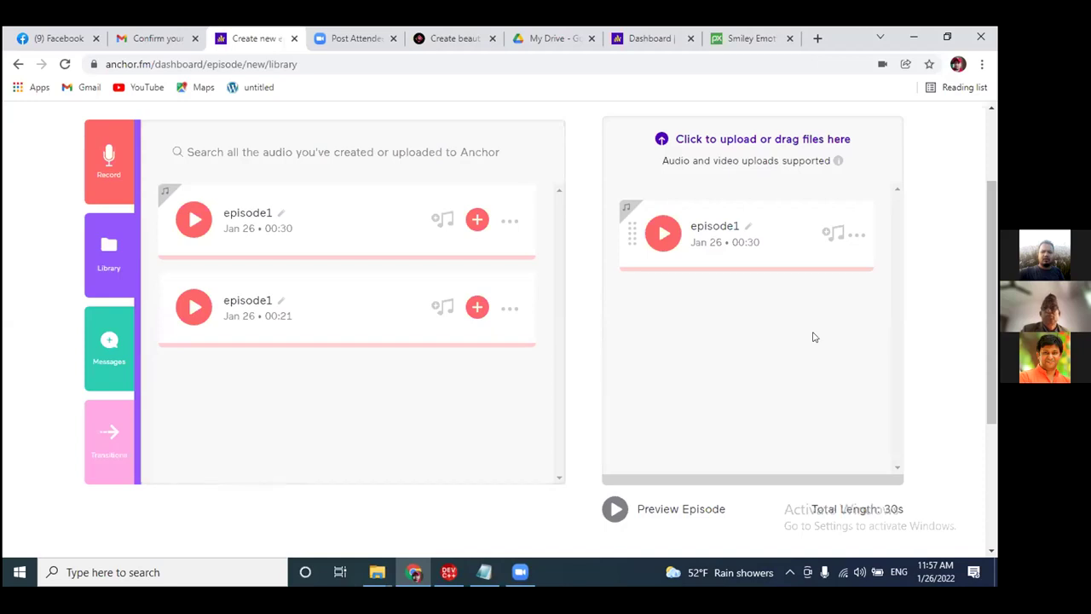
scroll(813, 336, up, 2)
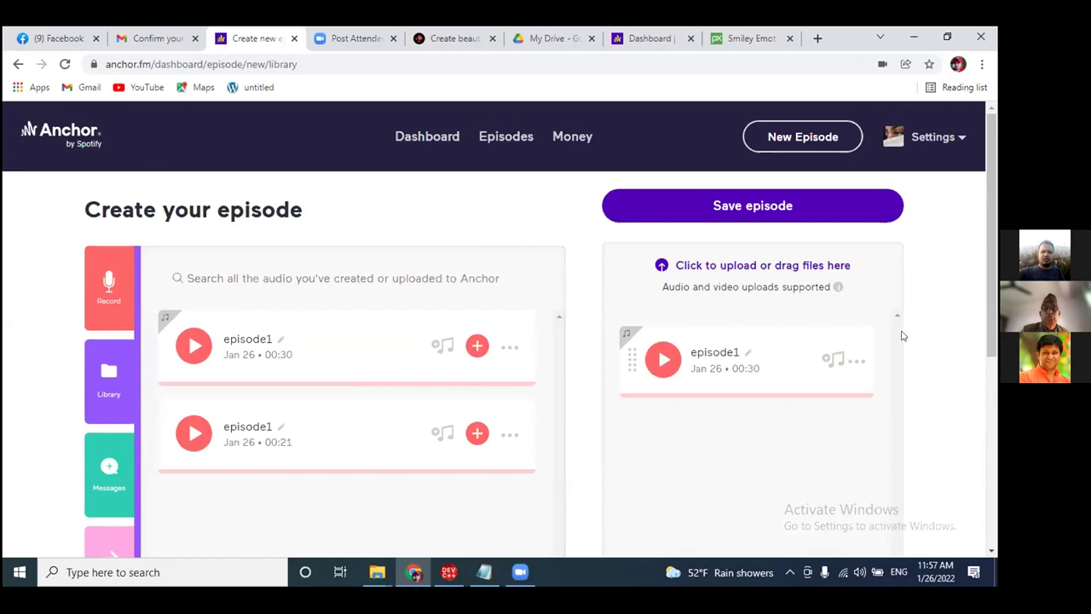
scroll(941, 340, down, 1)
scroll(941, 340, up, 1)
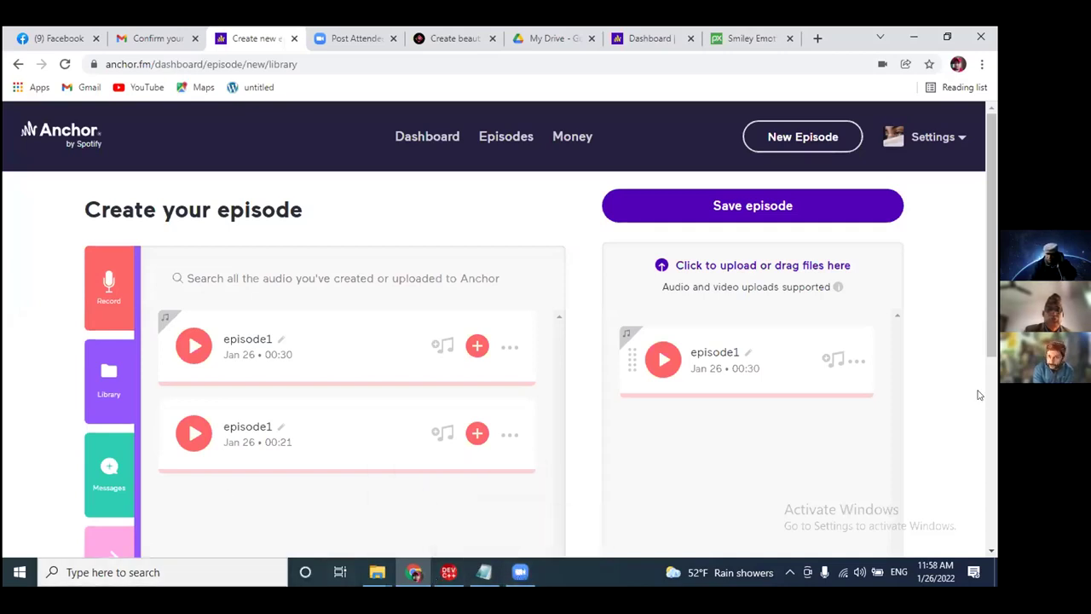
drag(989, 294, 990, 347)
scroll(990, 346, down, 3)
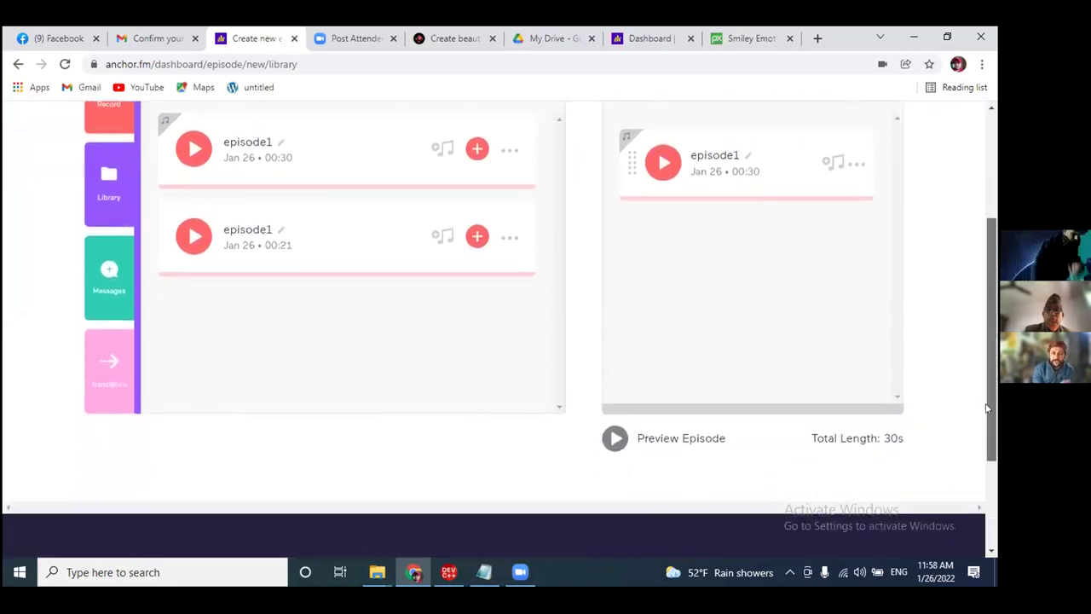
scroll(995, 375, up, 1)
scroll(995, 375, up, 3)
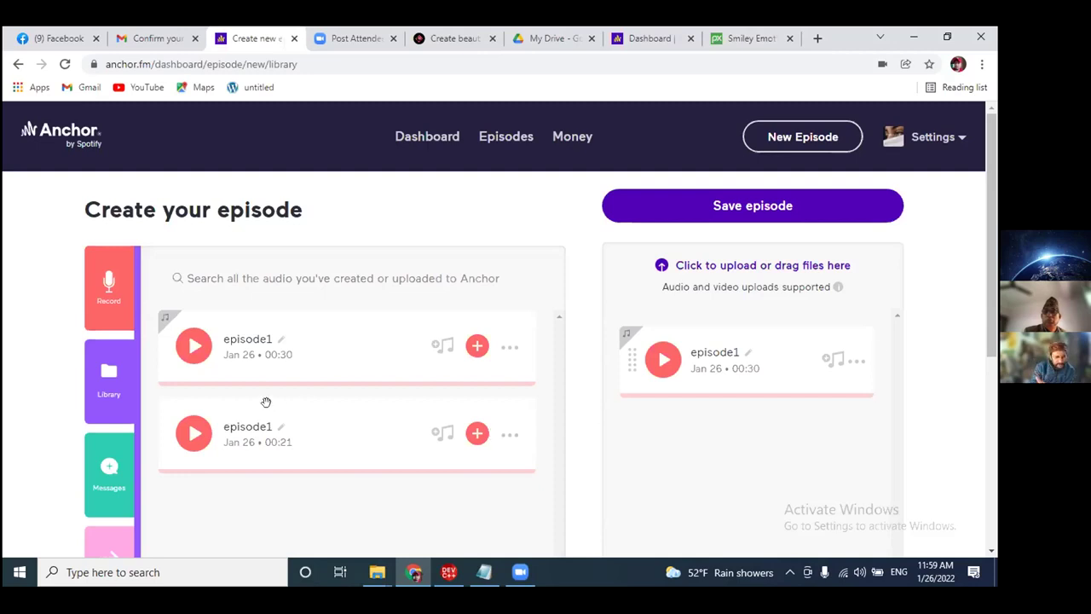
scroll(263, 401, down, 1)
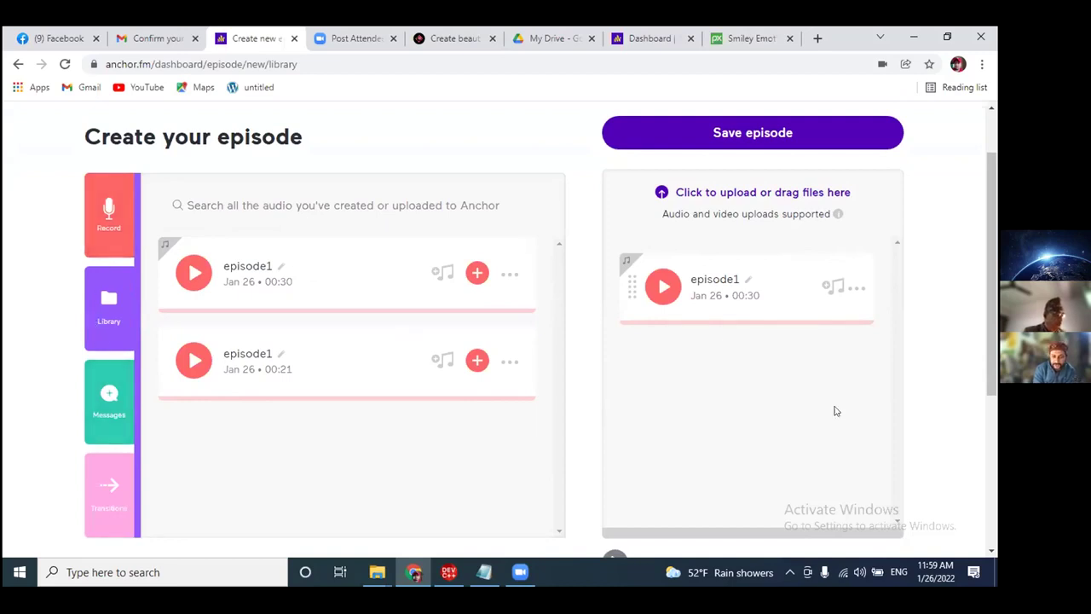
Preview the Compton track from the Beats category and apply it as background music to the 21-second episode1 recording.
scroll(839, 410, up, 1)
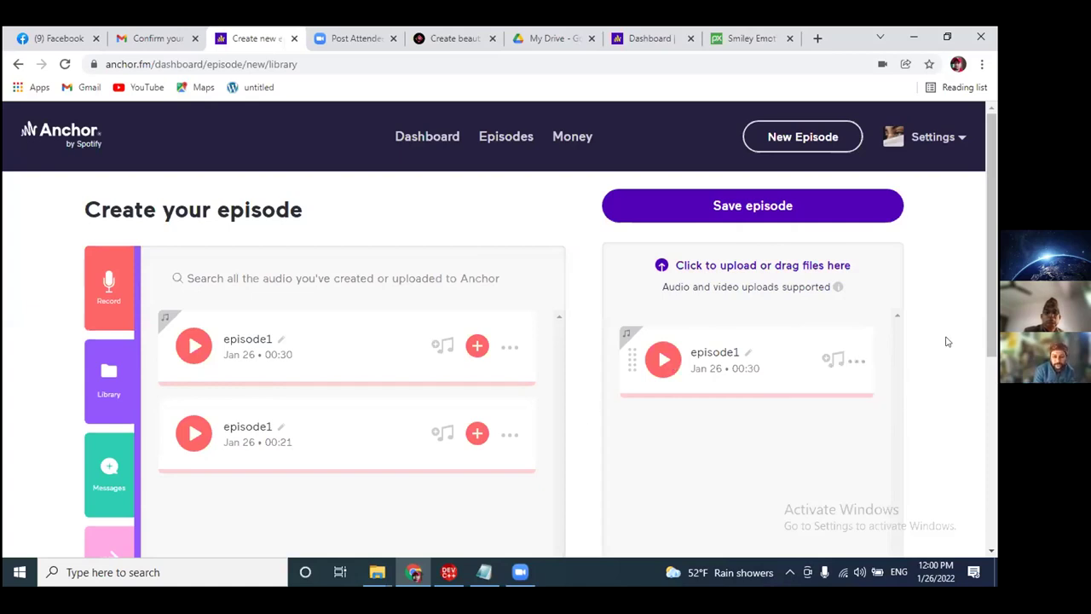
scroll(950, 329, down, 1)
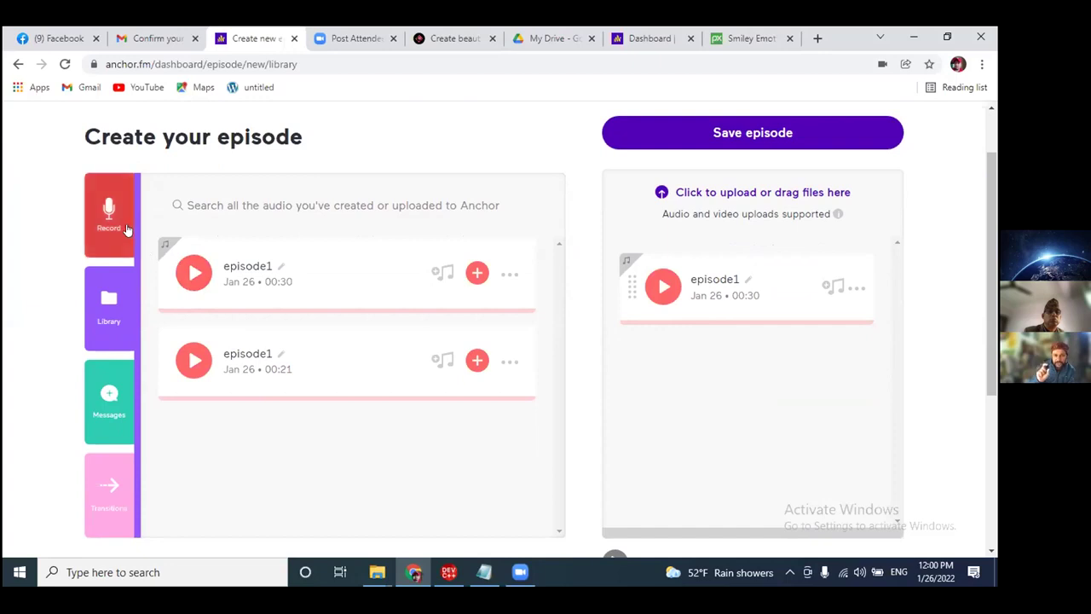
click(191, 360)
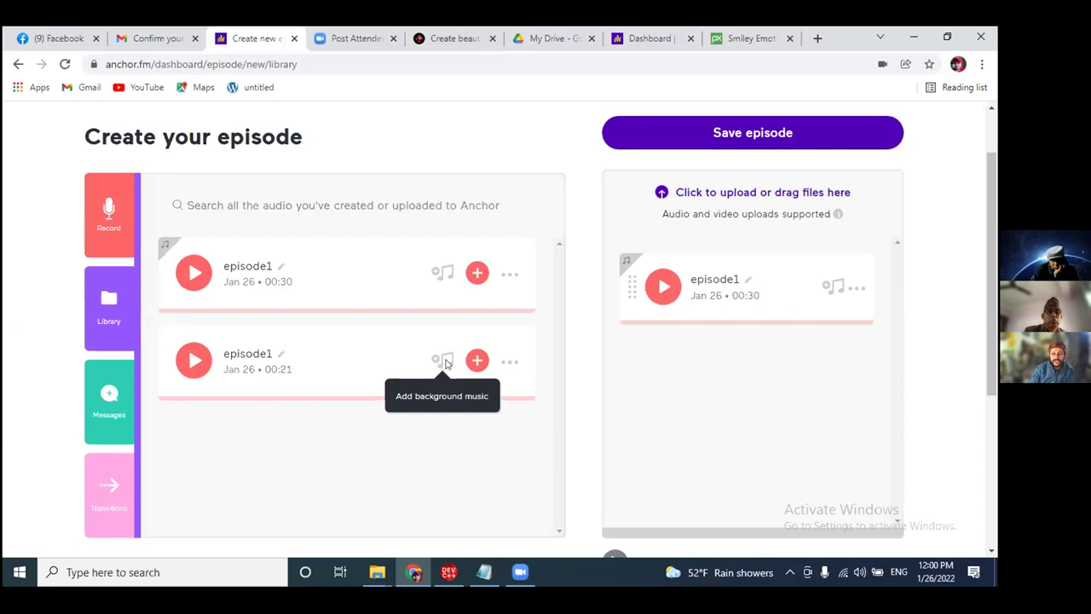
click(443, 362)
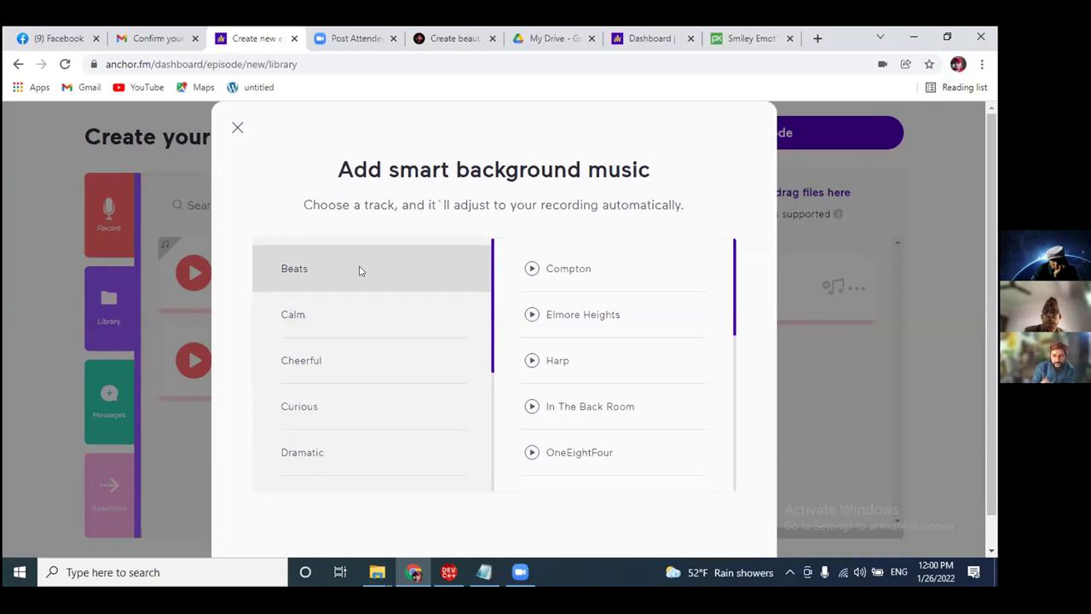
click(531, 269)
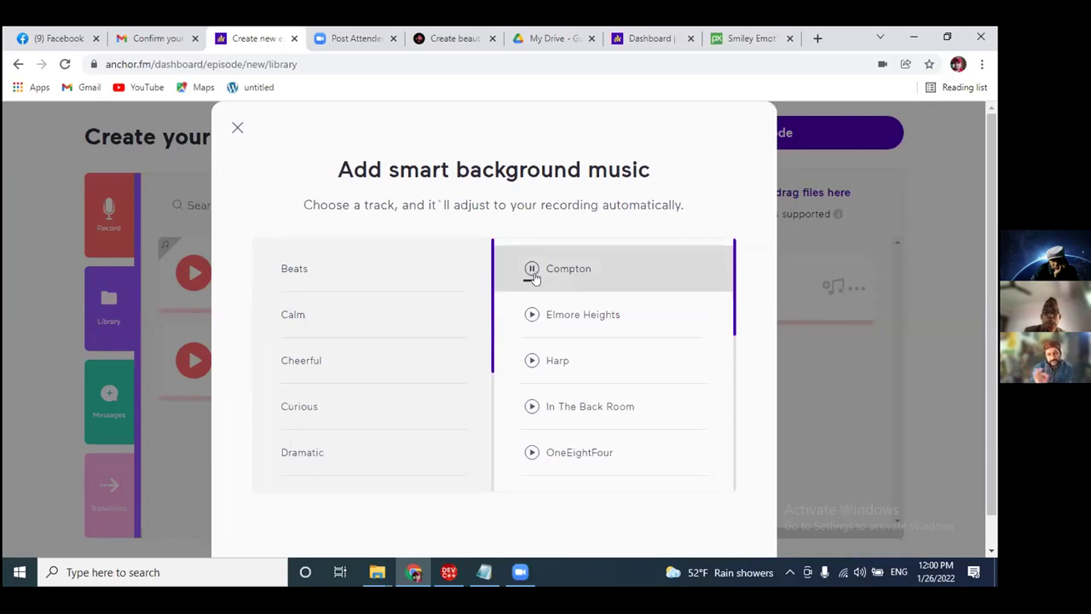
scroll(610, 360, down, 2)
scroll(610, 360, up, 3)
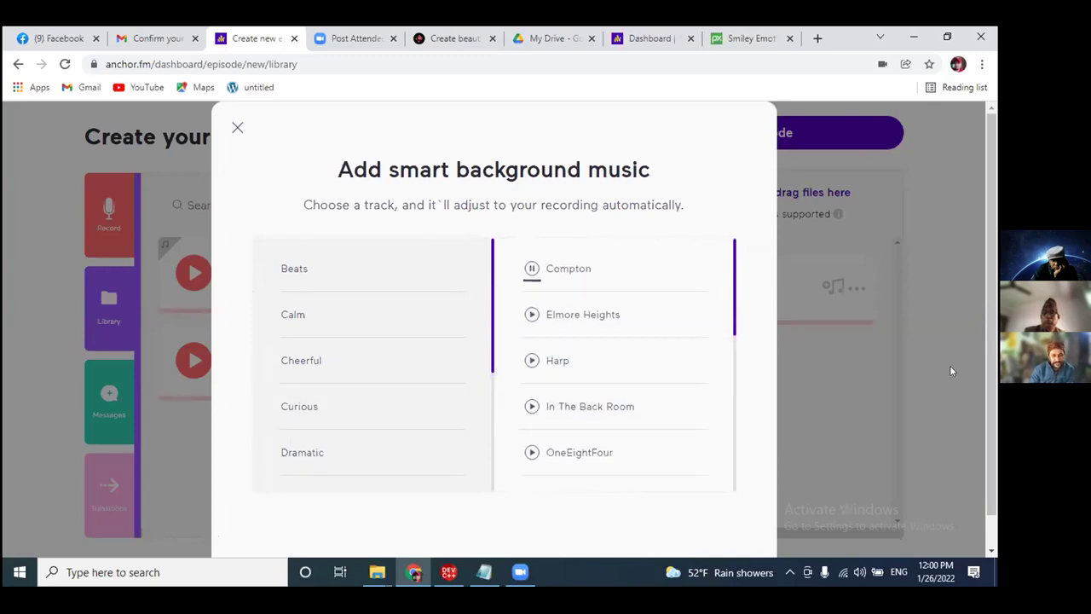
scroll(975, 277, down, 1)
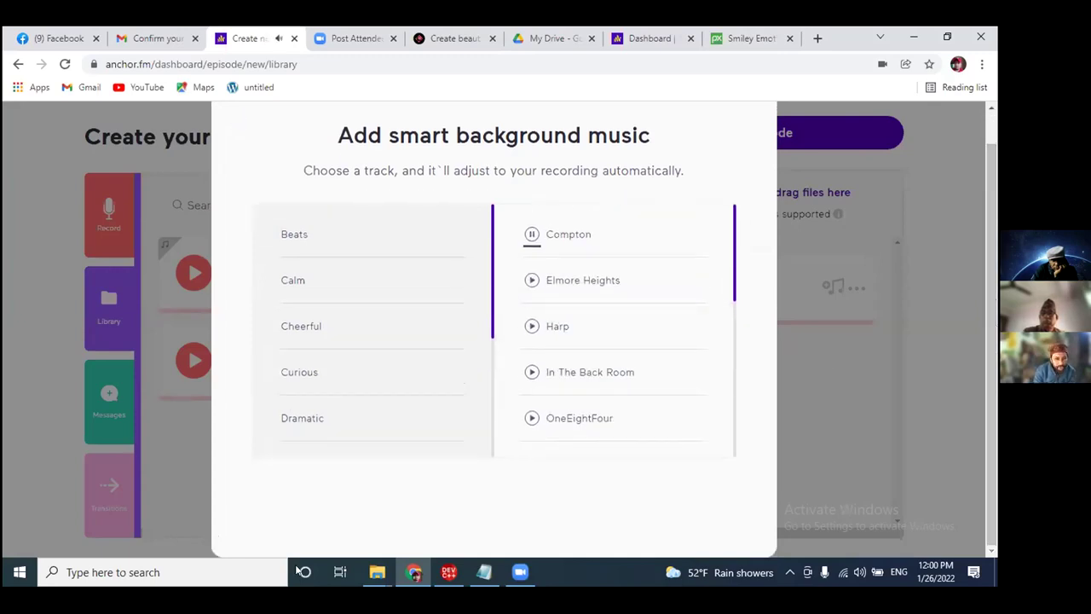
click(671, 234)
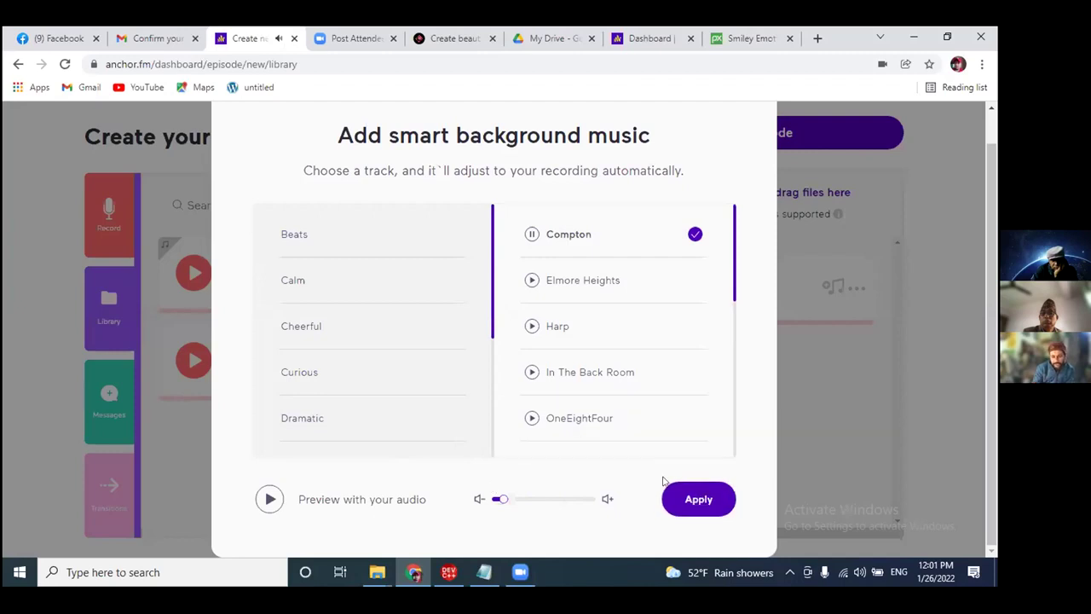
click(687, 498)
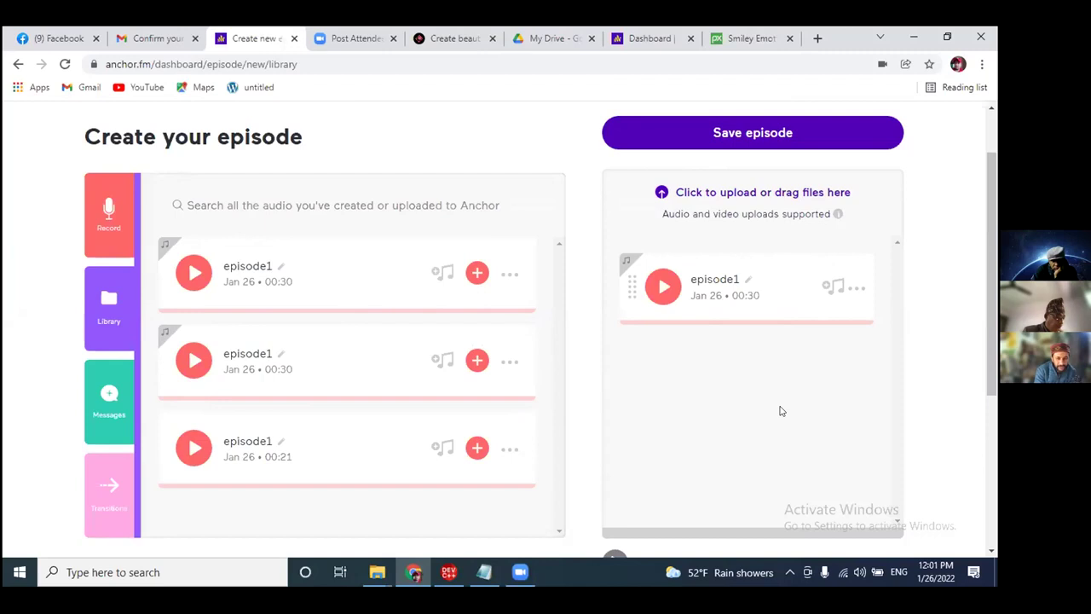
Save the assembled episode containing the 30-second episode1 segment and proceed to its episode options.
scroll(778, 411, up, 1)
scroll(767, 431, down, 1)
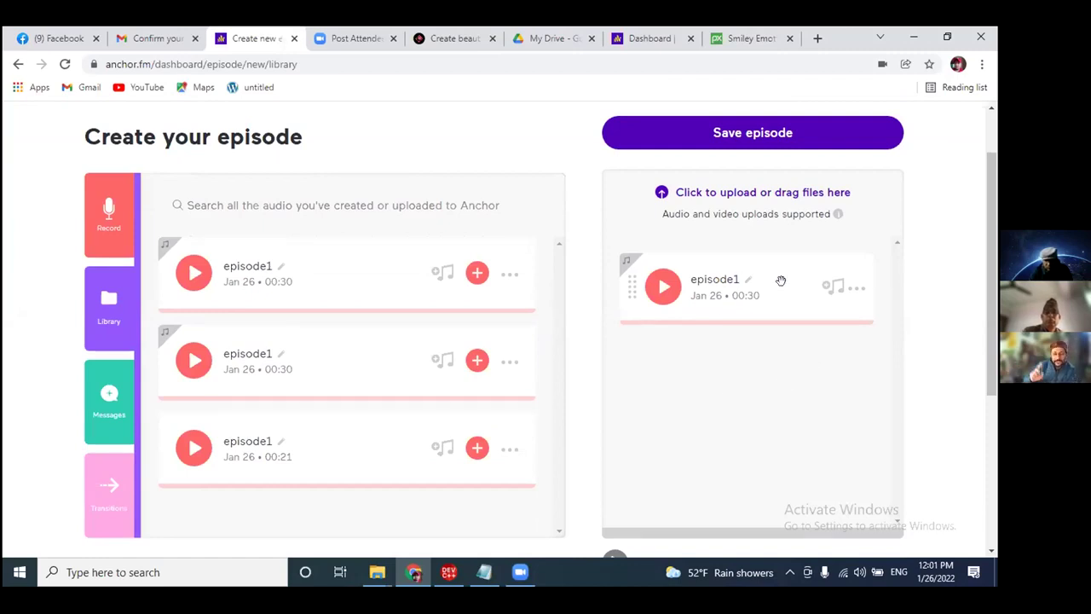
scroll(787, 333, up, 1)
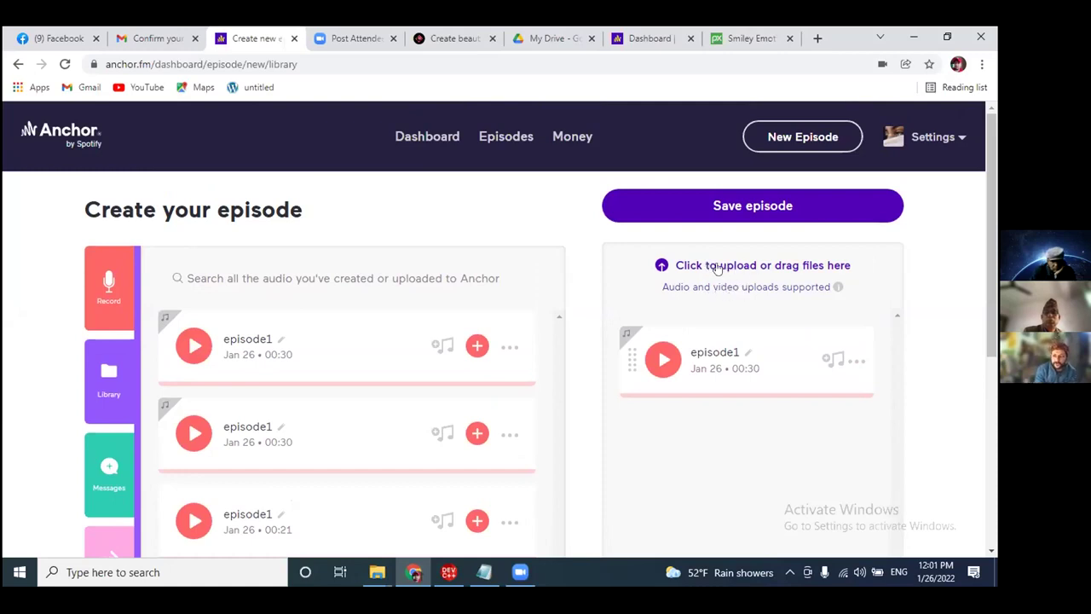
click(753, 207)
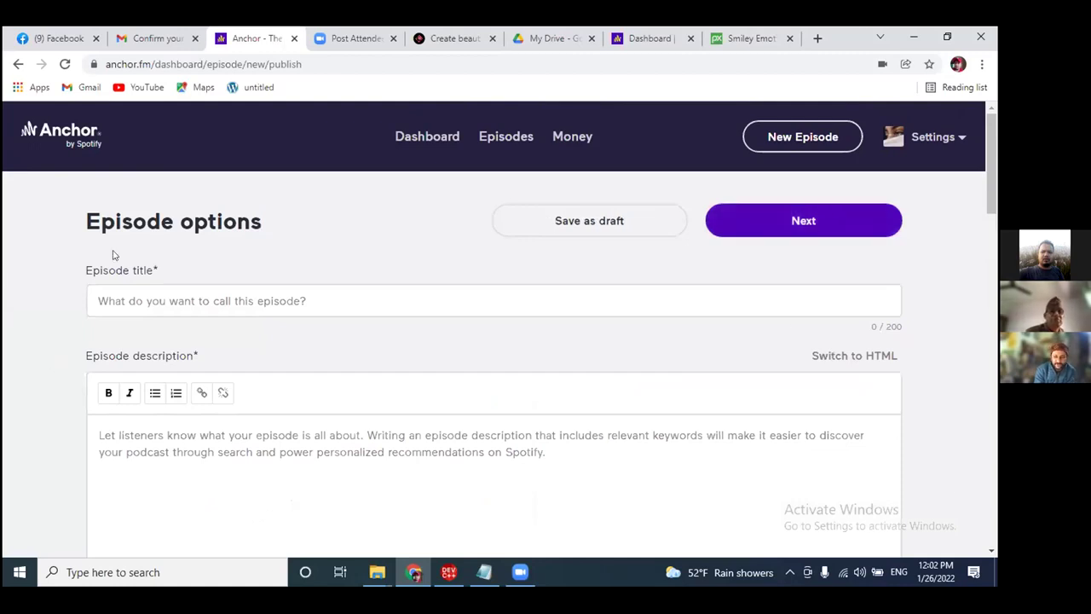
Title the episode "Welcome to poetry by" followed by the speaker's name.
click(140, 305)
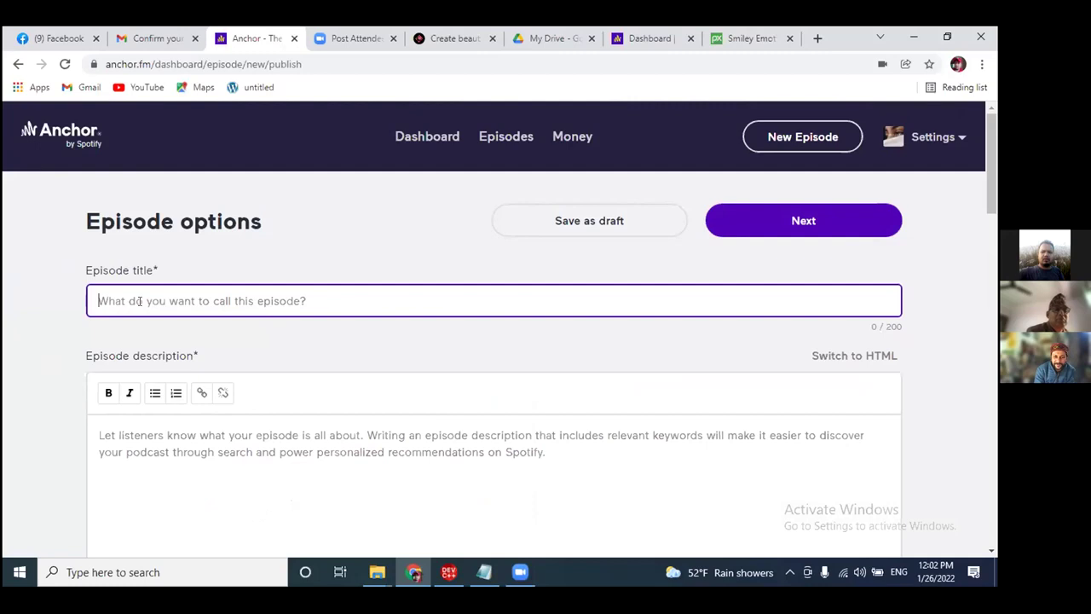
text(Welcome to poetry by)
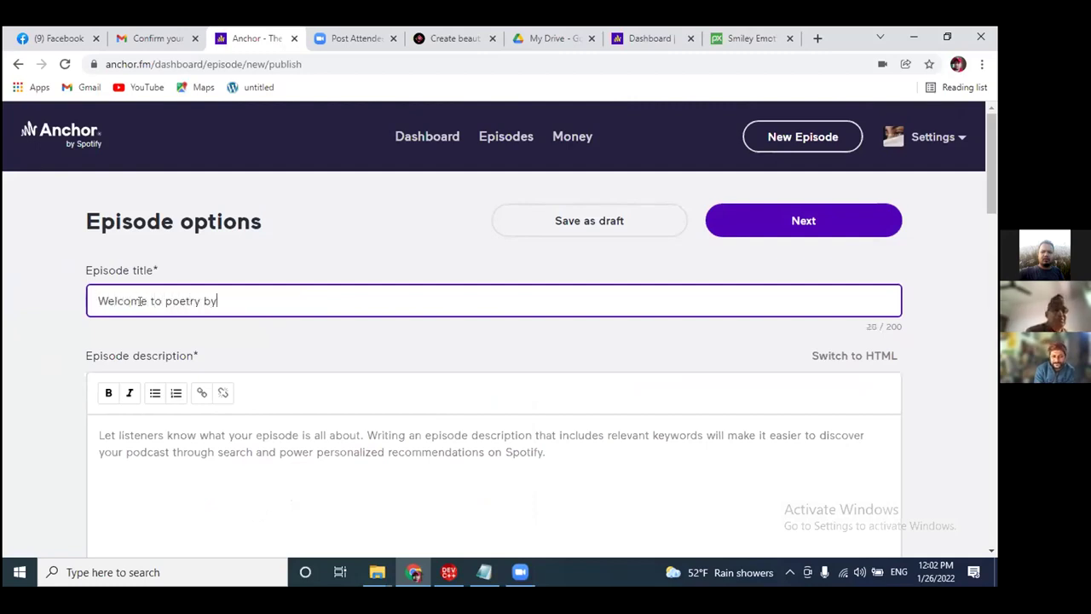
text( Mr. Sunil....)
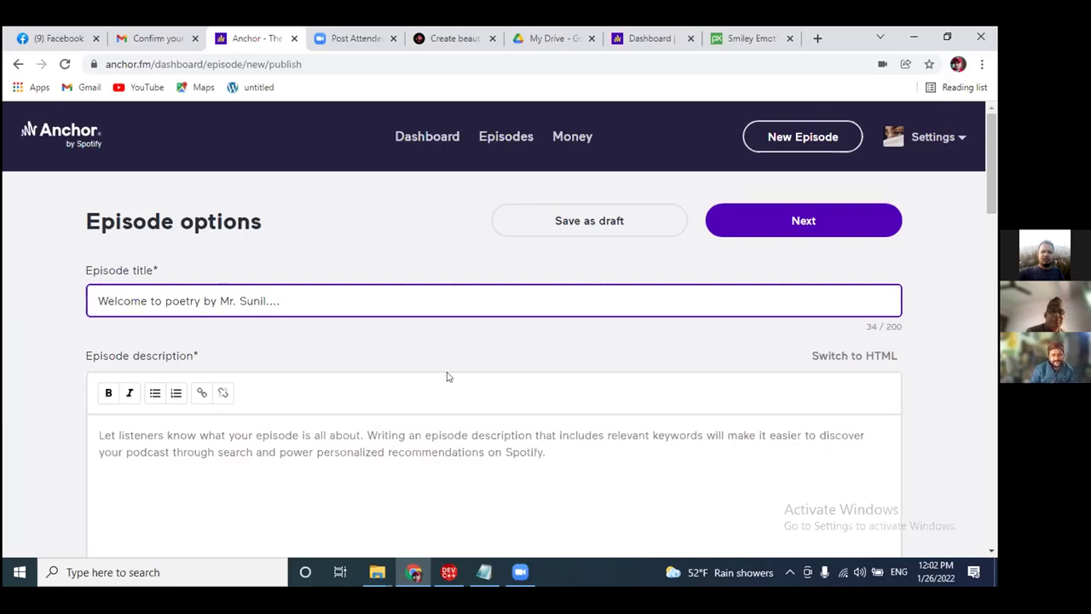
Begin the episode description with "Hey! this is all about how I feel when I speak for the first time in anchor.fm.....its really".
scroll(384, 358, down, 1)
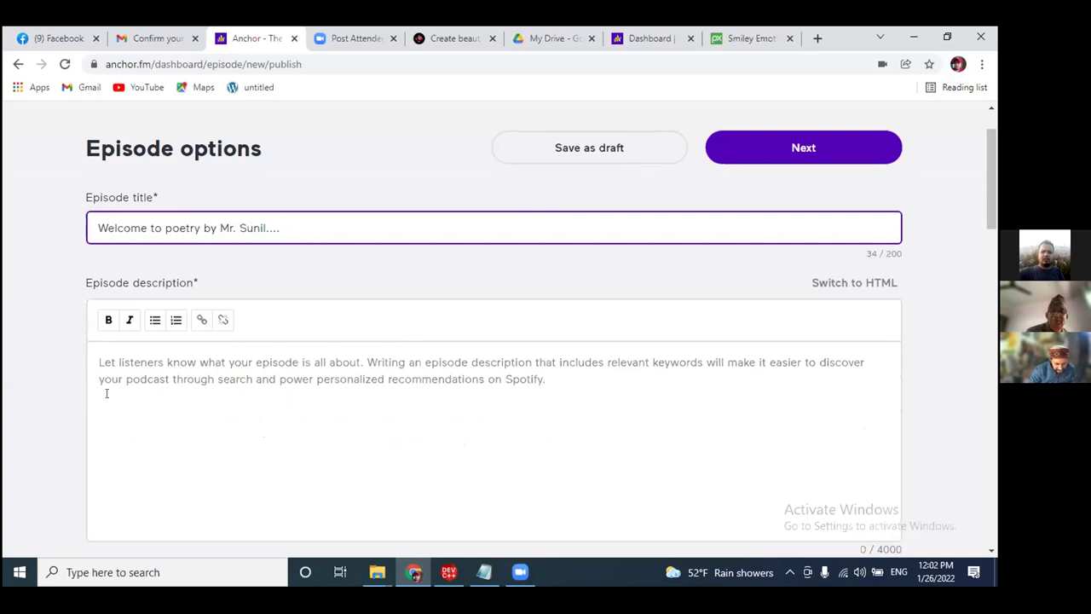
scroll(542, 445, up, 1)
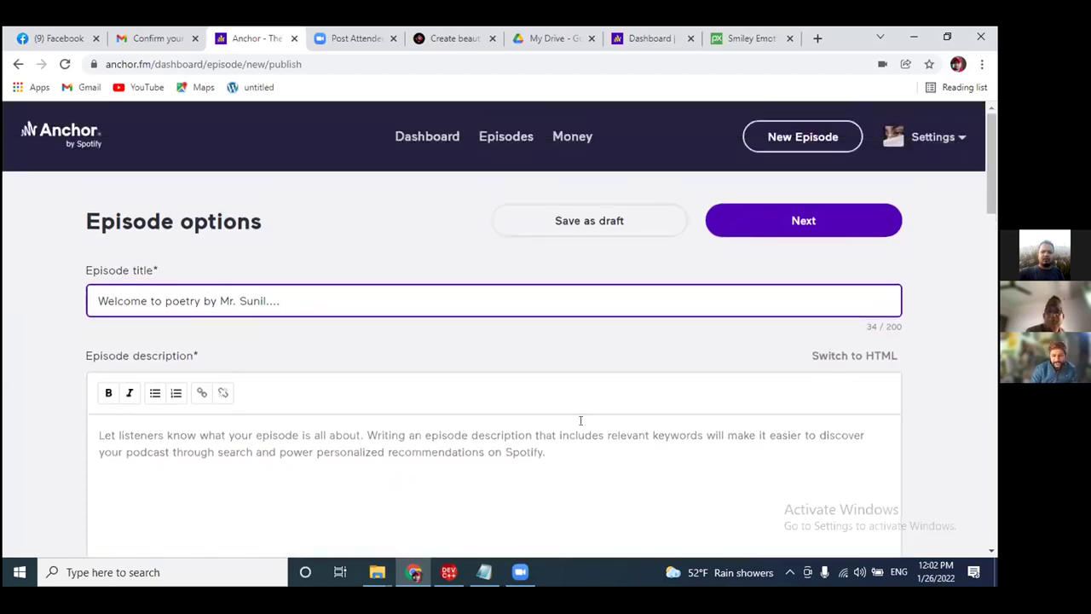
scroll(580, 420, down, 1)
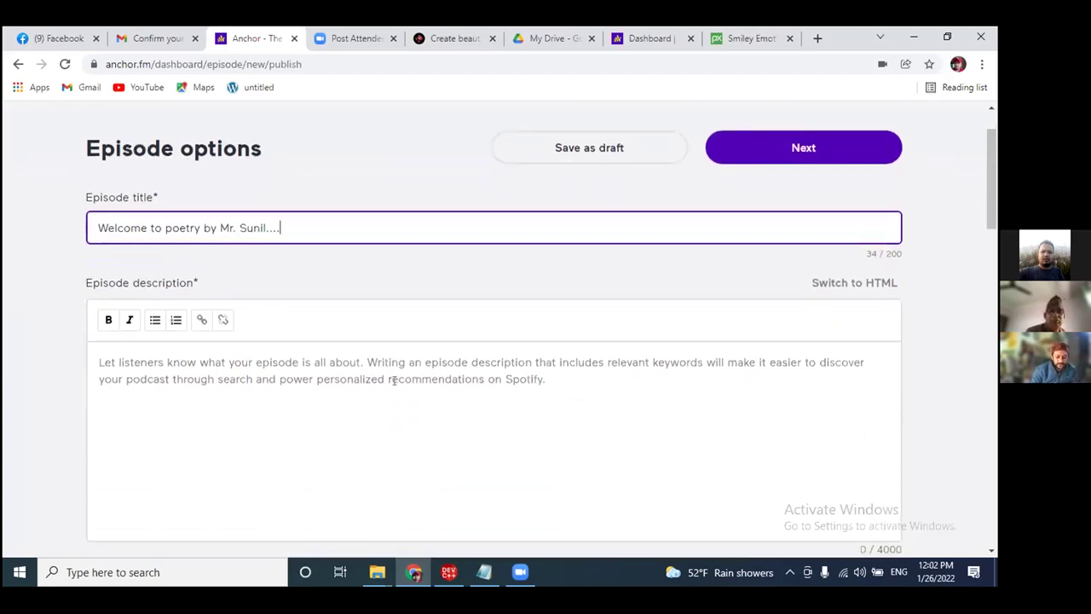
click(335, 353)
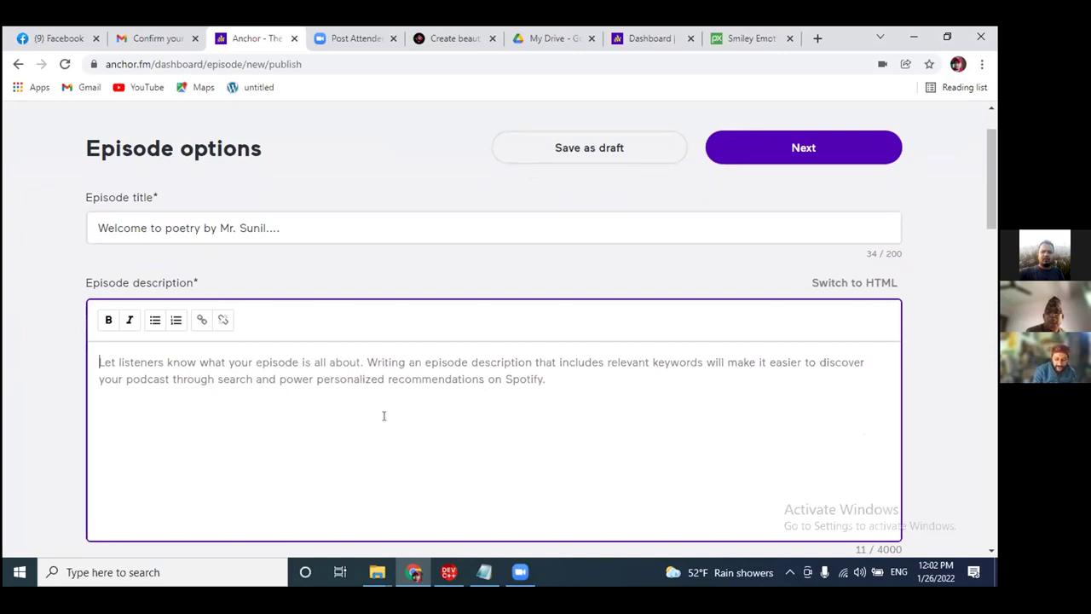
scroll(384, 415, up, 1)
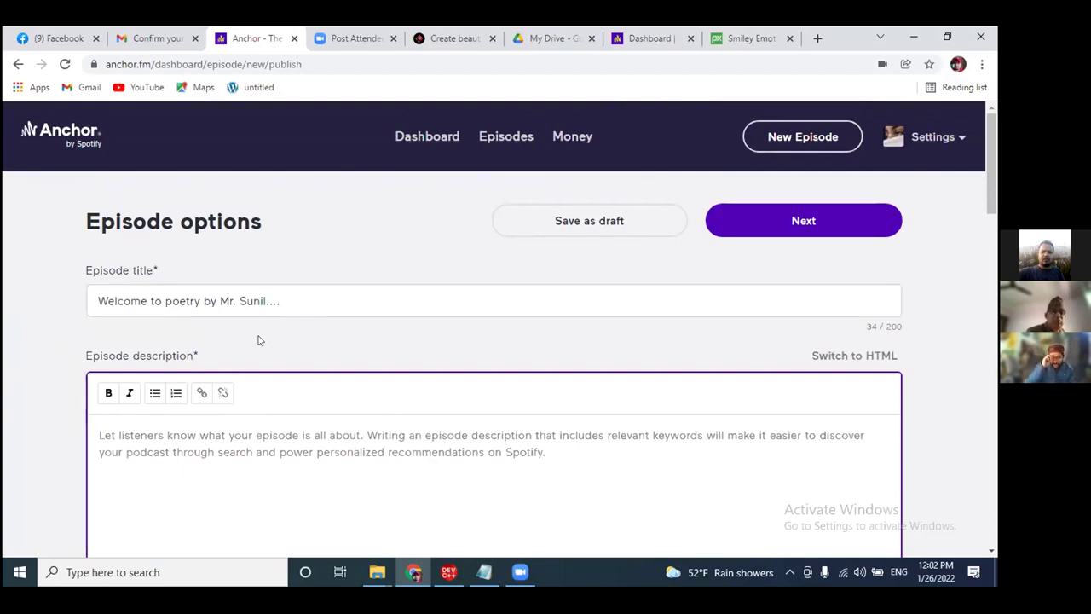
scroll(431, 386, down, 2)
scroll(431, 386, down, 2)
scroll(545, 398, up, 3)
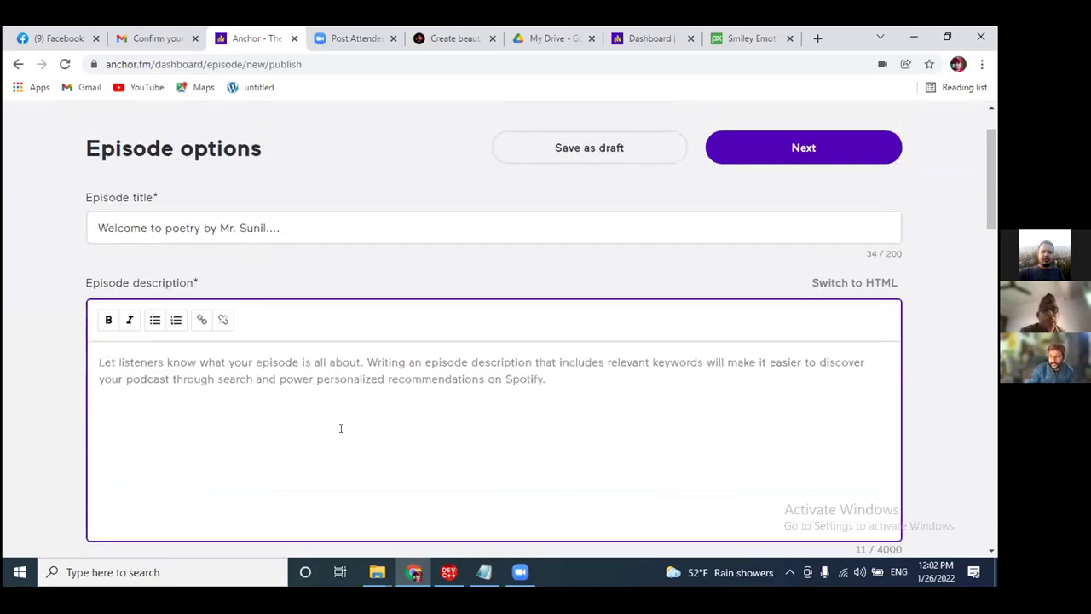
scroll(341, 423, down, 1)
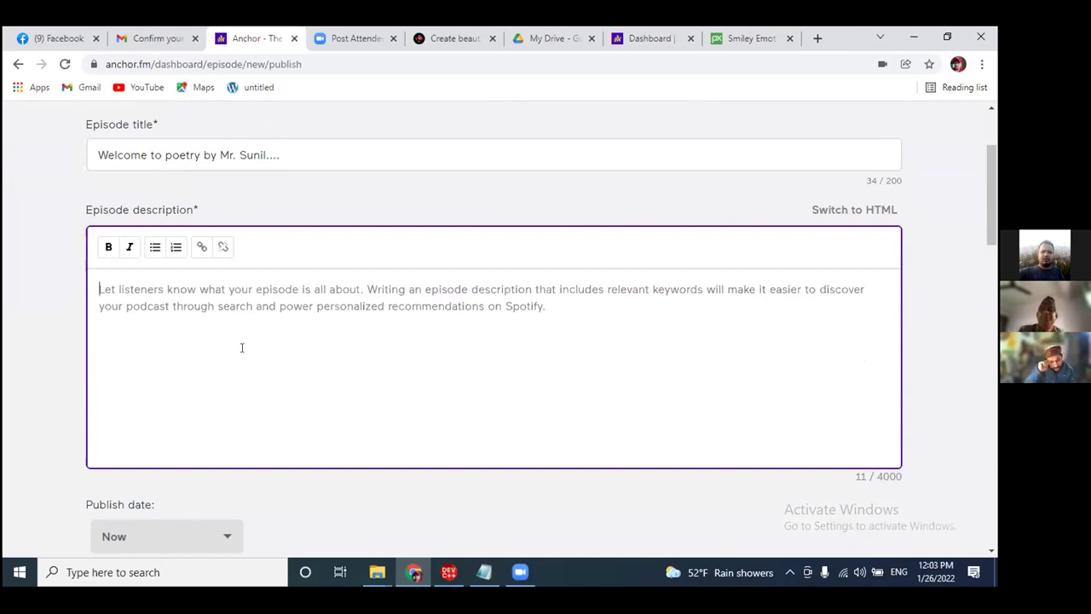
text(He)
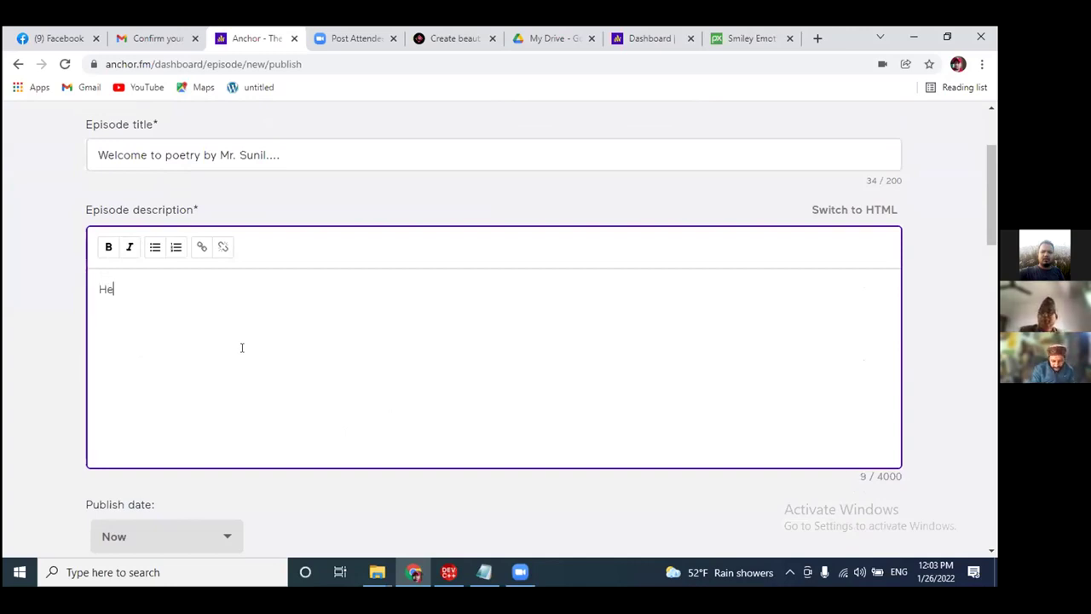
text(y! )
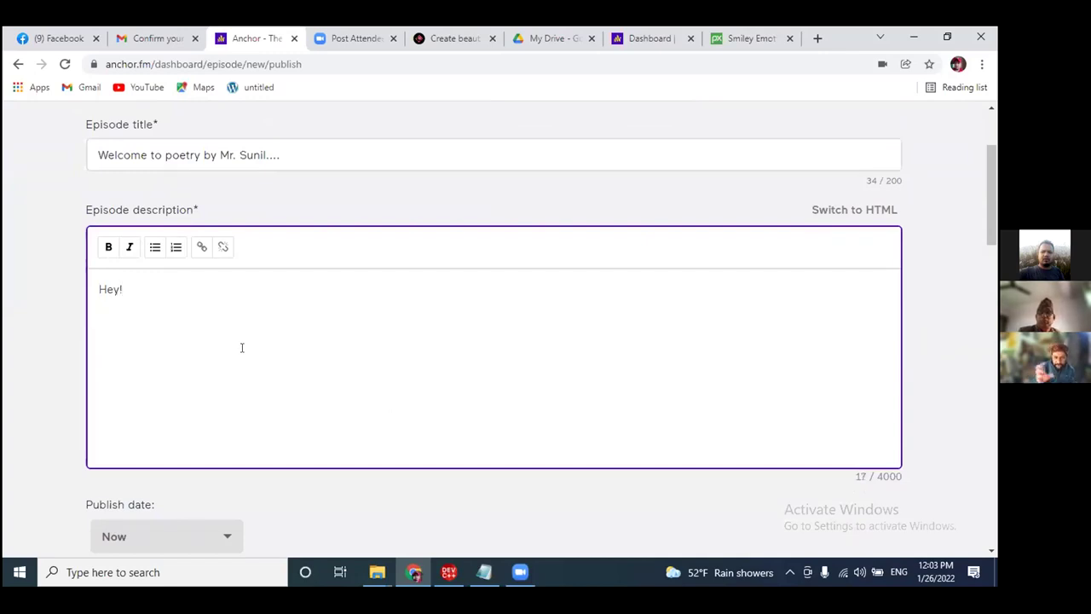
text(this i)
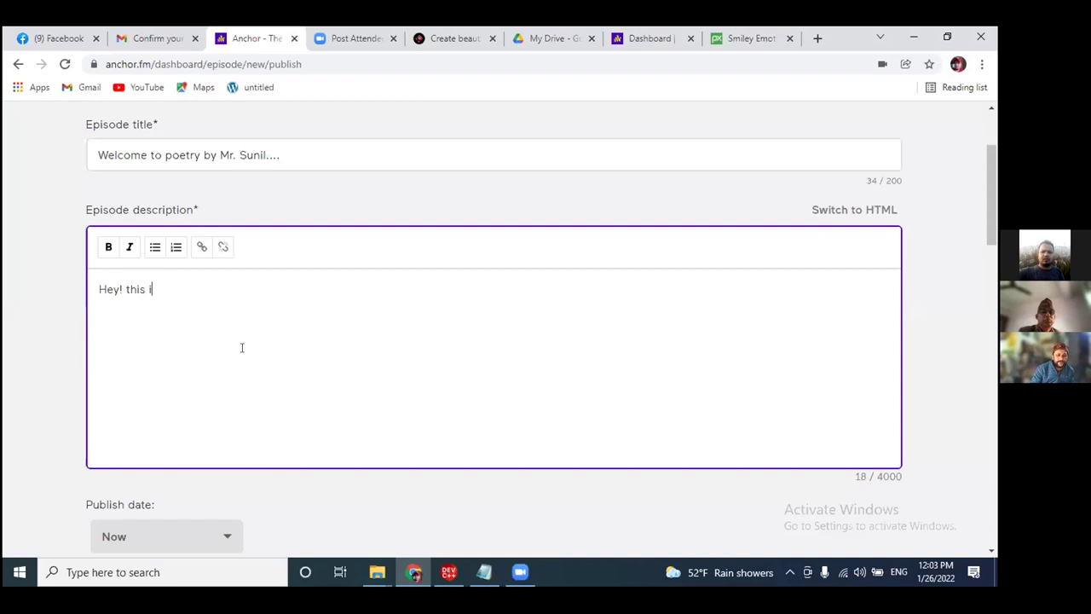
text(s all about how i)
key(BackSpace)
key(BackSpace)
text(I feel )
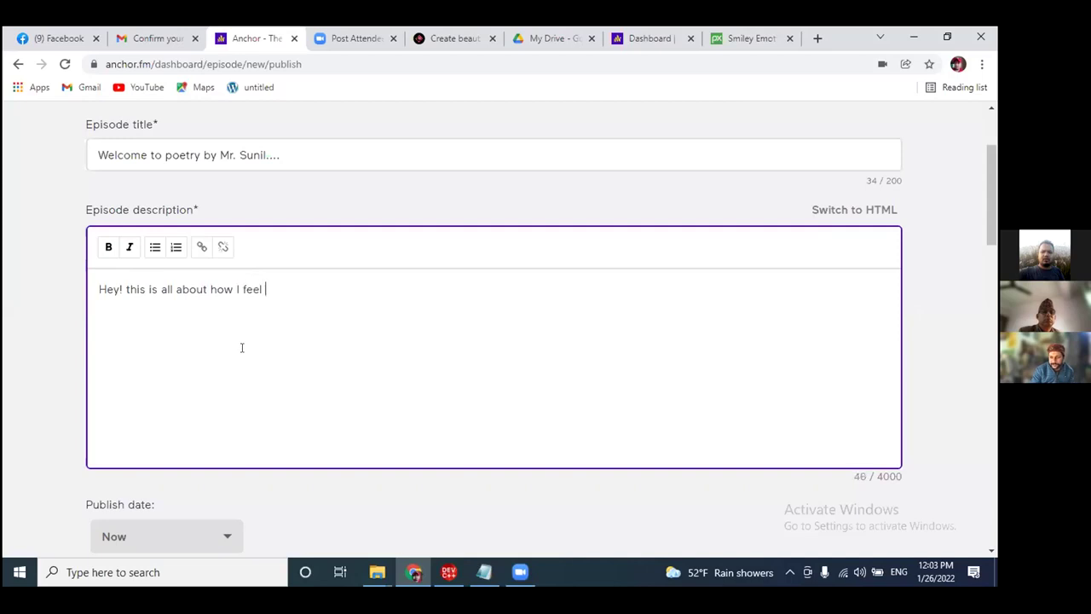
text(when I speak for the first time i)
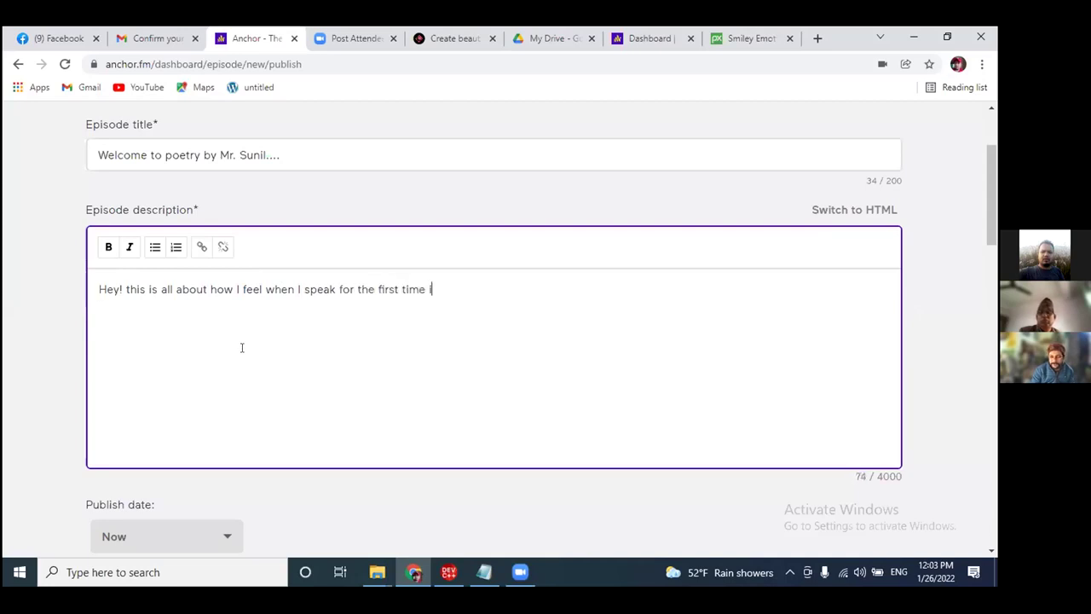
text(n ancho)
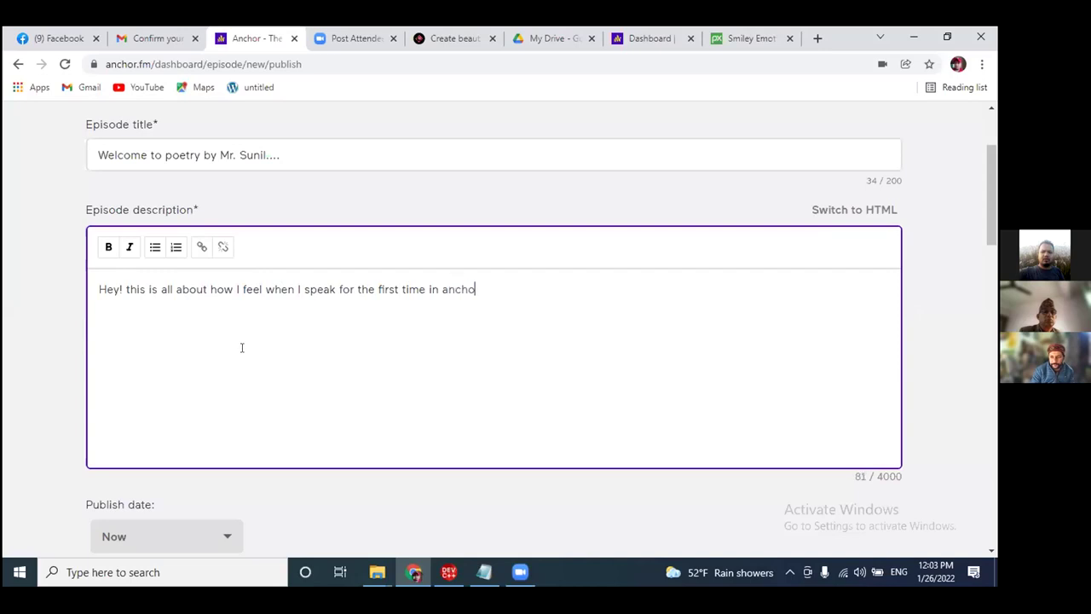
text(r.fm.....its really)
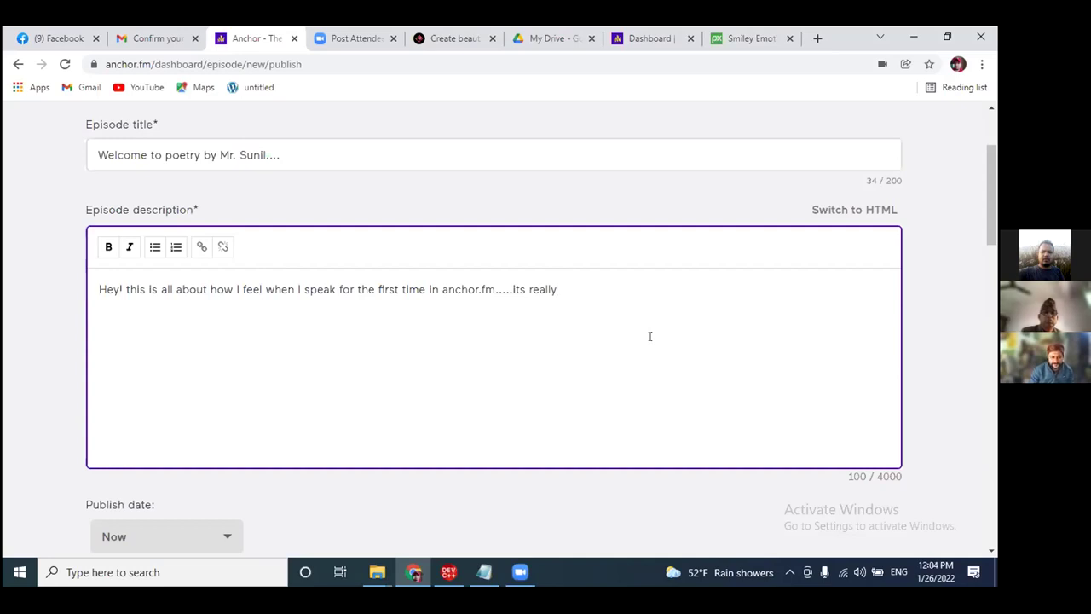
text(awakw)
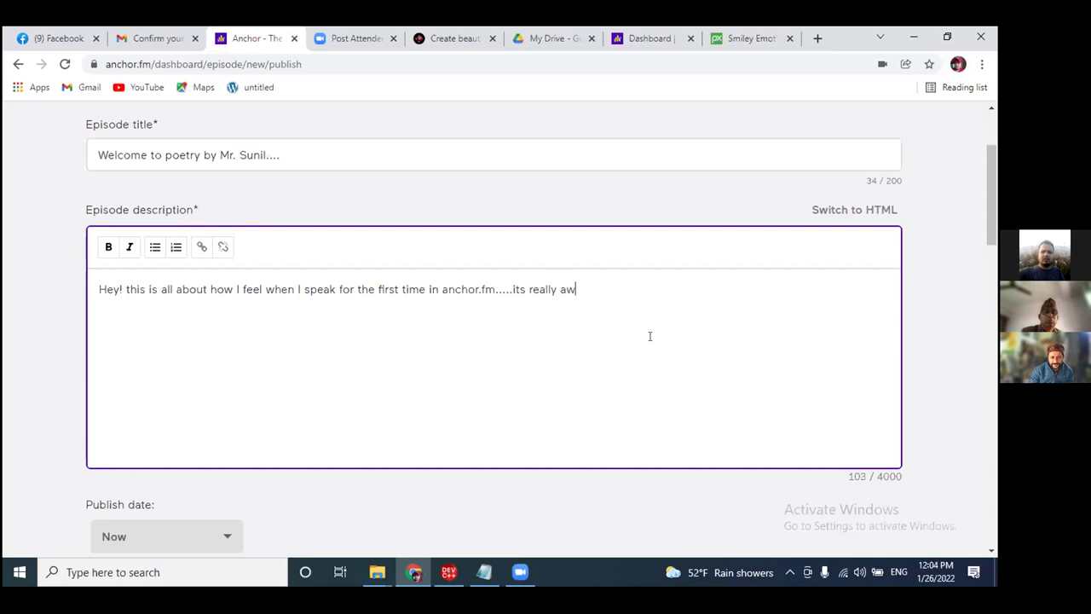
key(BackSpace)
key(BackSpace)
key(BackSpace)
text(esom)
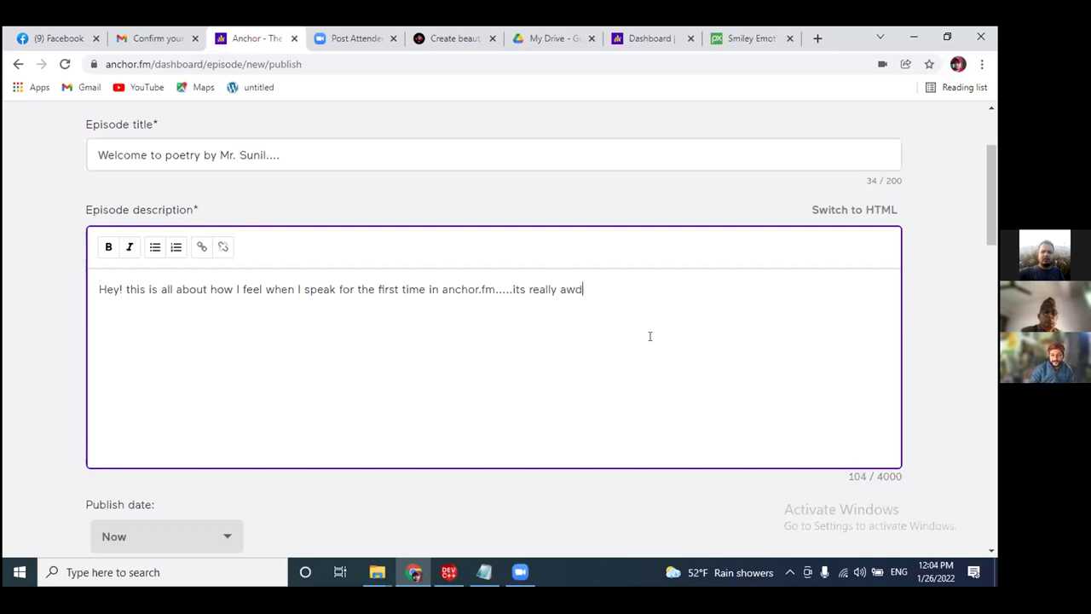
key(BackSpace)
key(BackSpace)
key(BackSpace)
key(BackSpace)
key(BackSpace)
key(BackSpace)
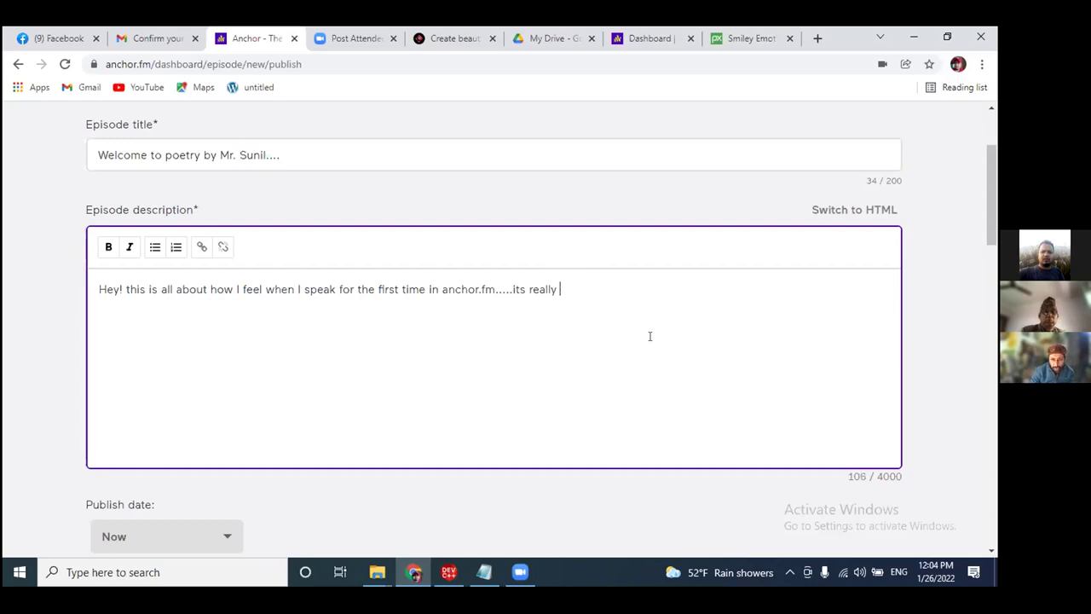
Complete the episode description by adding "happening with" followed by the instructor's name and "sir.".
text(happening)
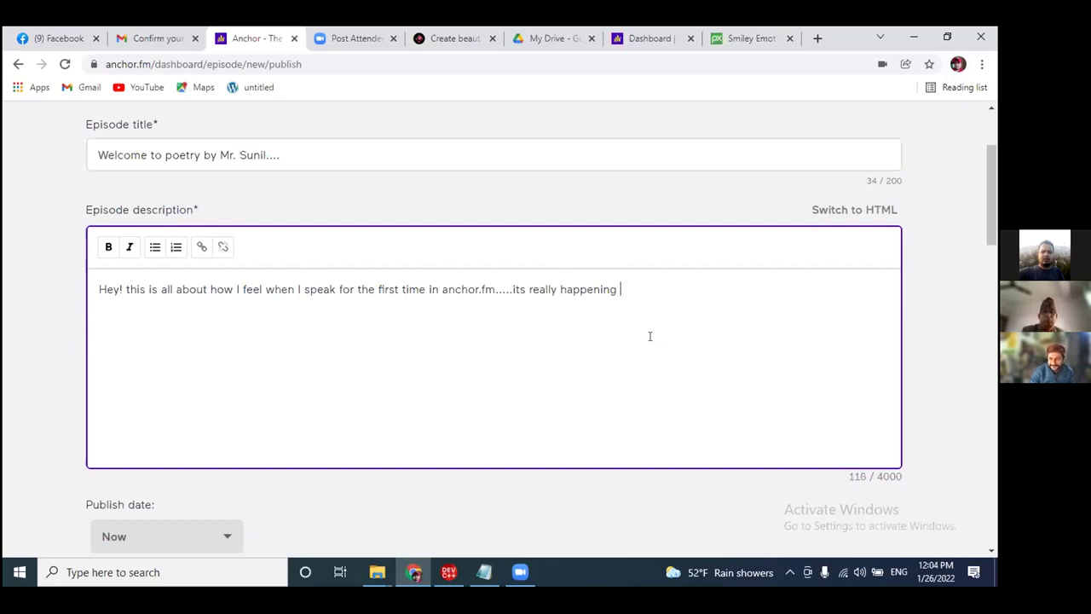
text(with)
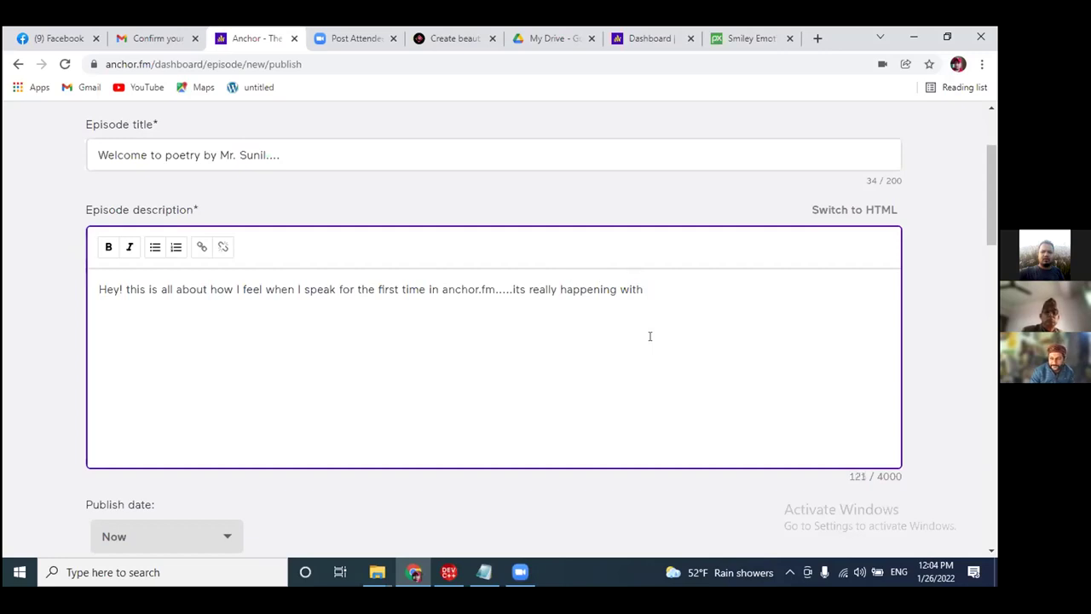
text( parv)
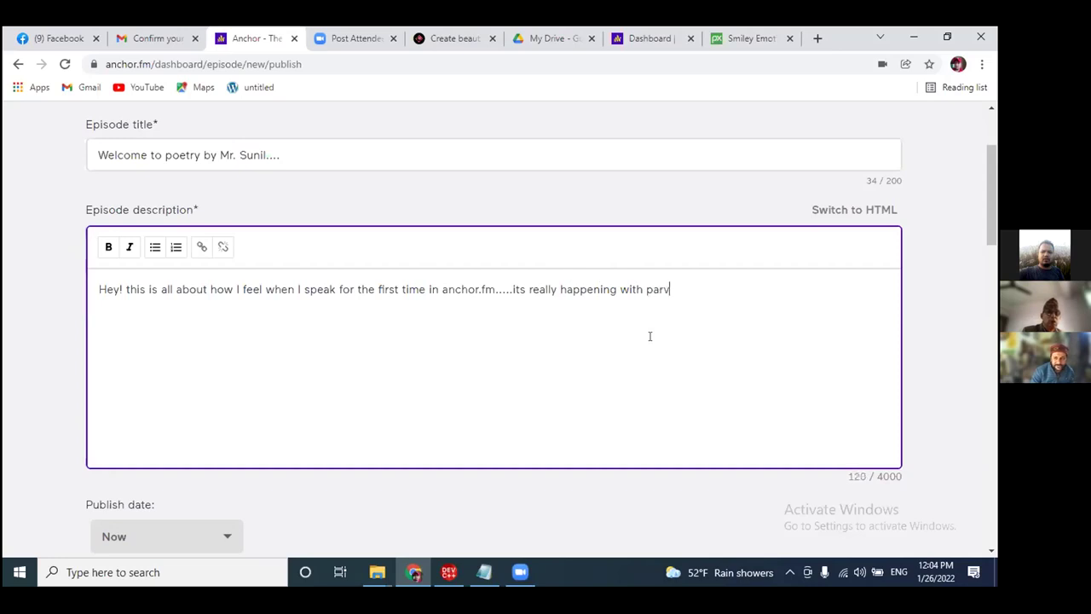
text(e)
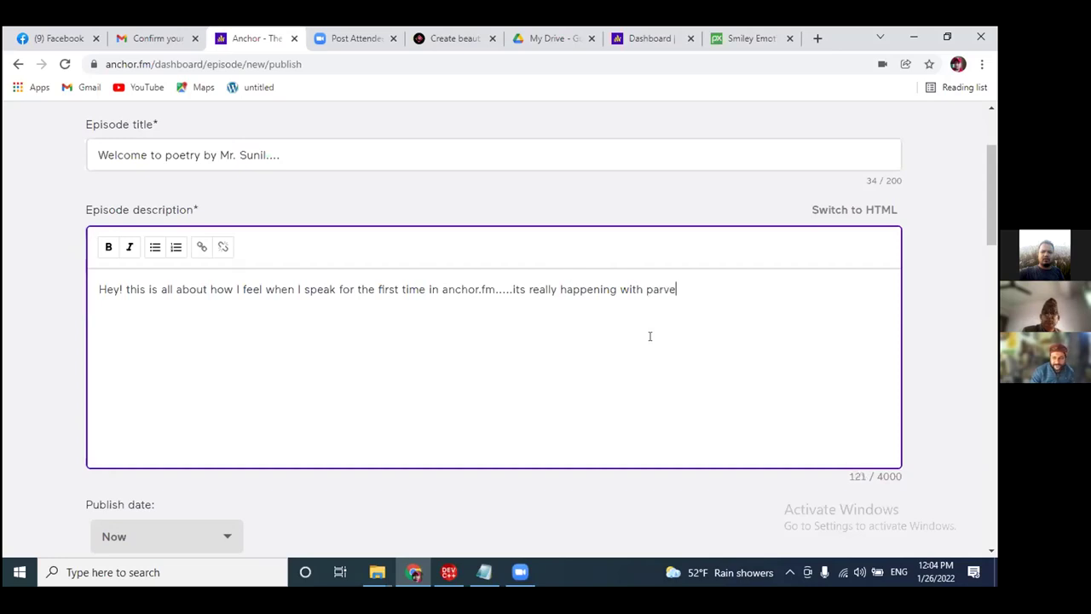
text(en sir.)
Reset the episode's publish date to now.
scroll(644, 363, down, 2)
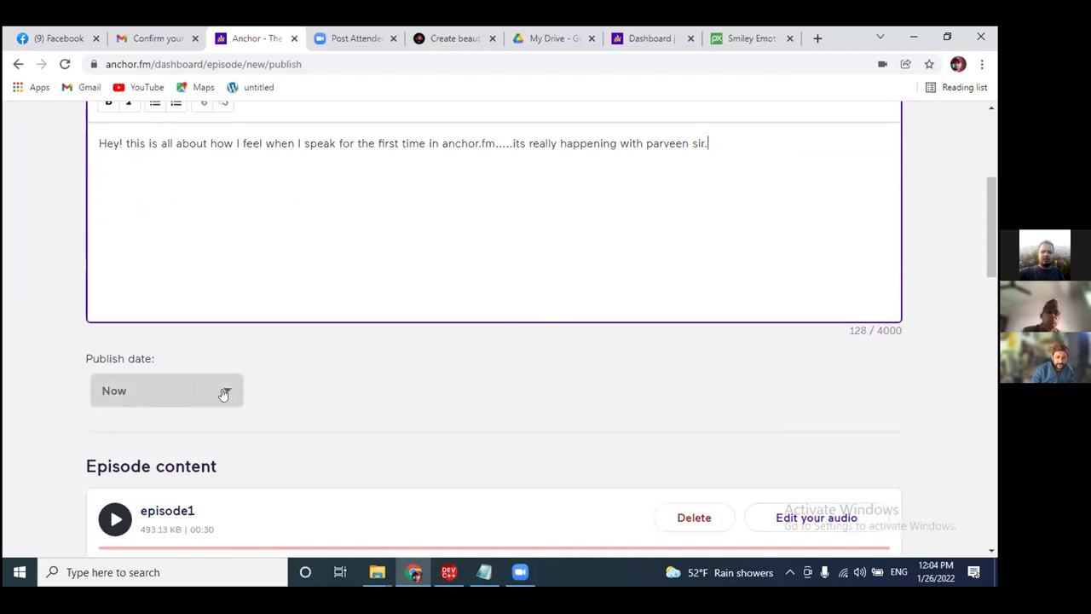
scroll(209, 341, down, 1)
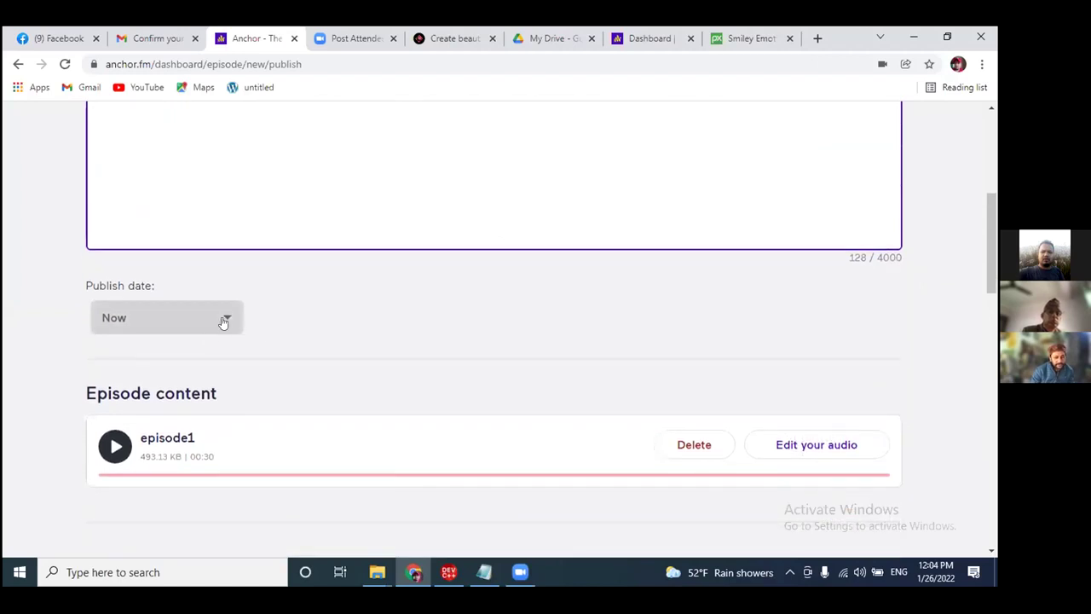
click(224, 320)
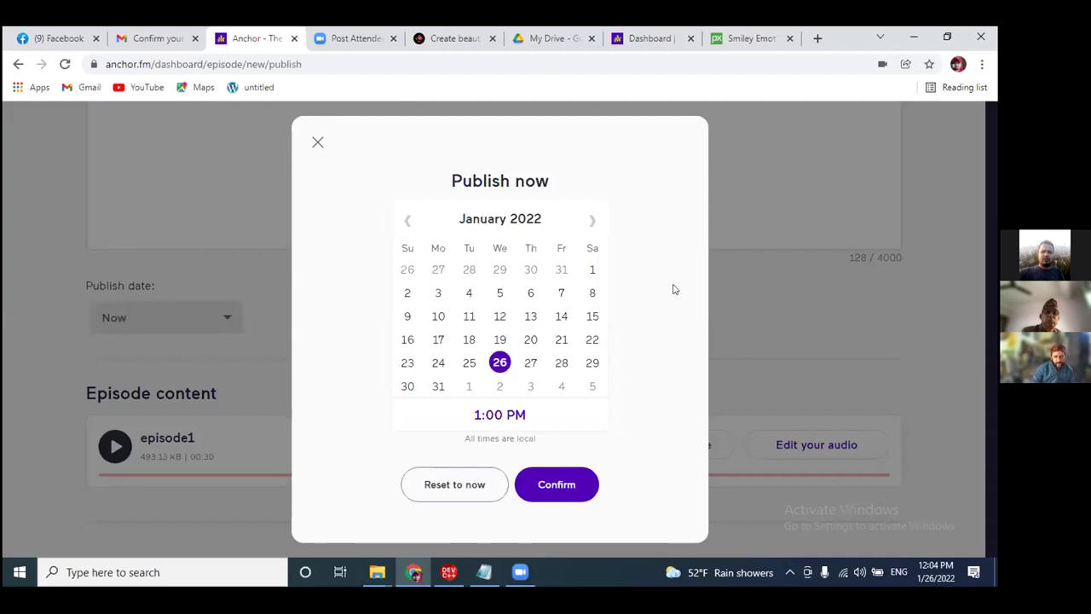
click(450, 485)
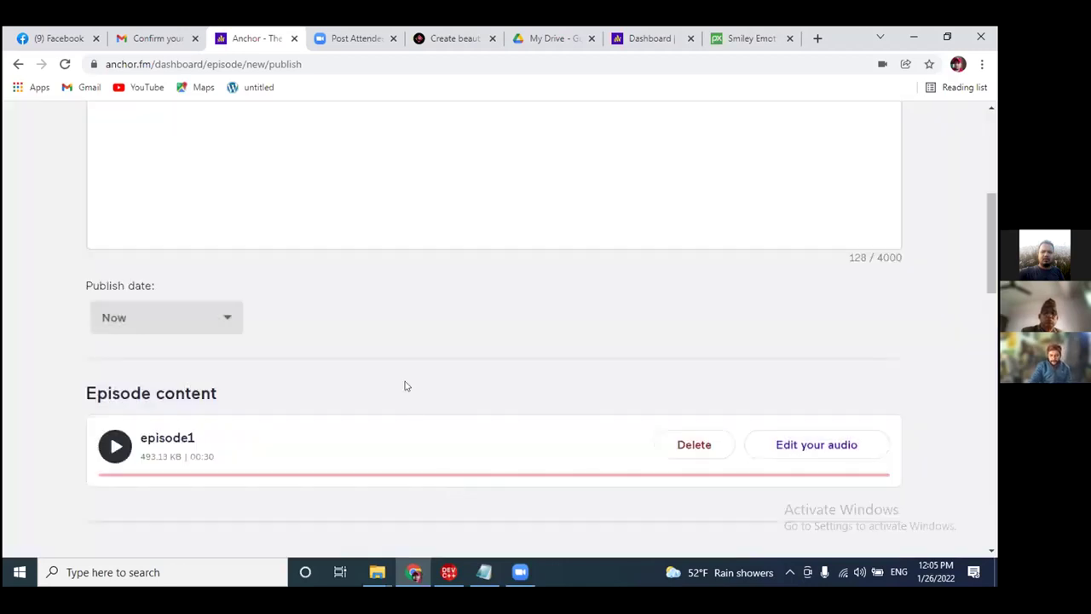
Customize the episode with season number 1, episode number 1 and the Trailer episode type.
scroll(482, 356, down, 2)
scroll(486, 353, down, 1)
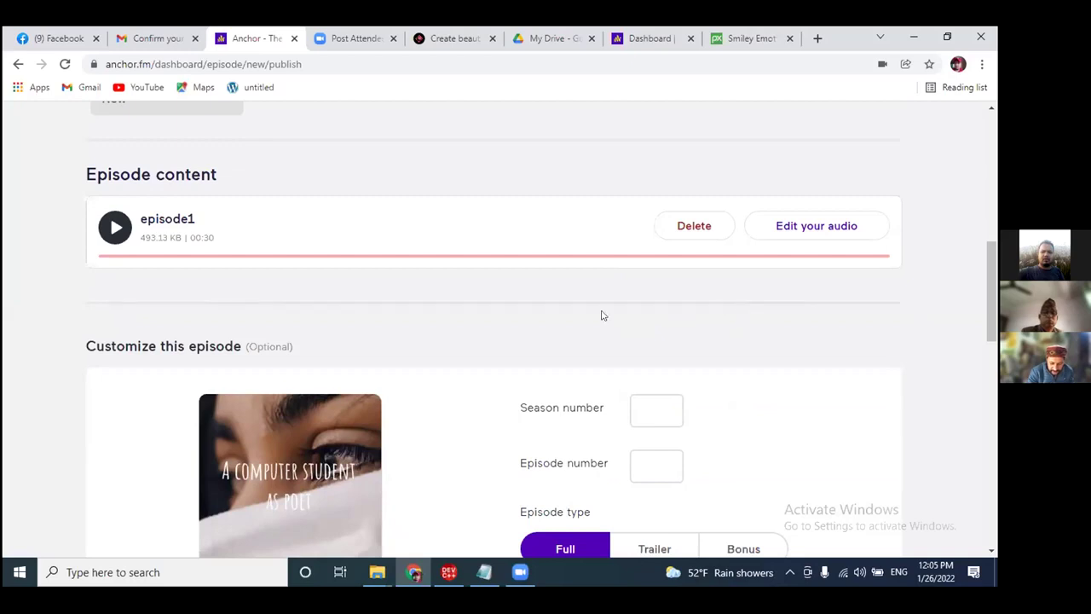
scroll(801, 306, down, 1)
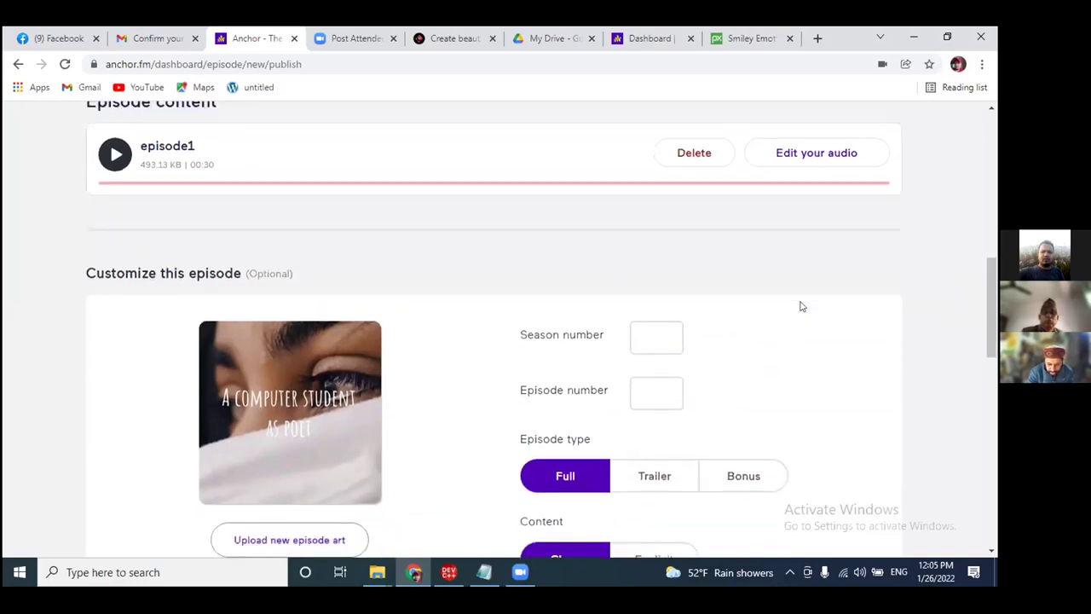
scroll(929, 326, down, 1)
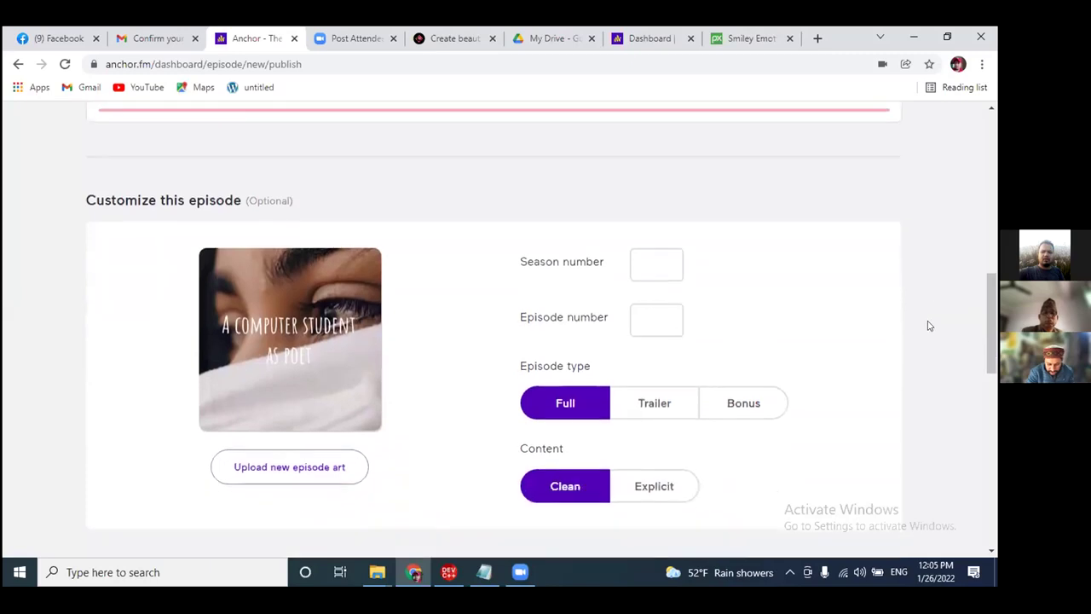
scroll(929, 327, up, 1)
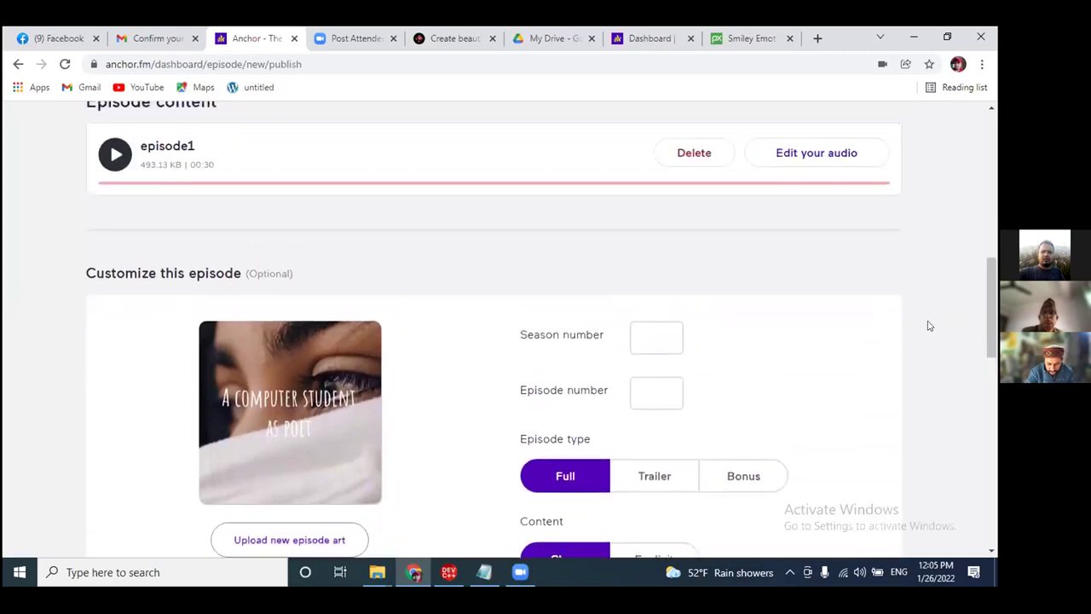
scroll(929, 326, down, 1)
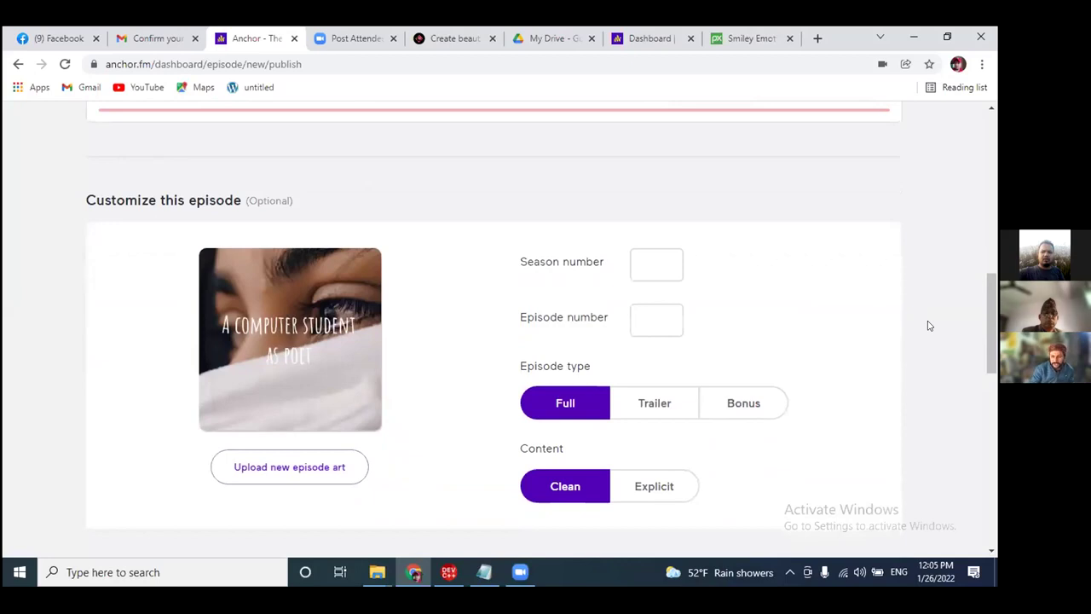
scroll(929, 327, down, 1)
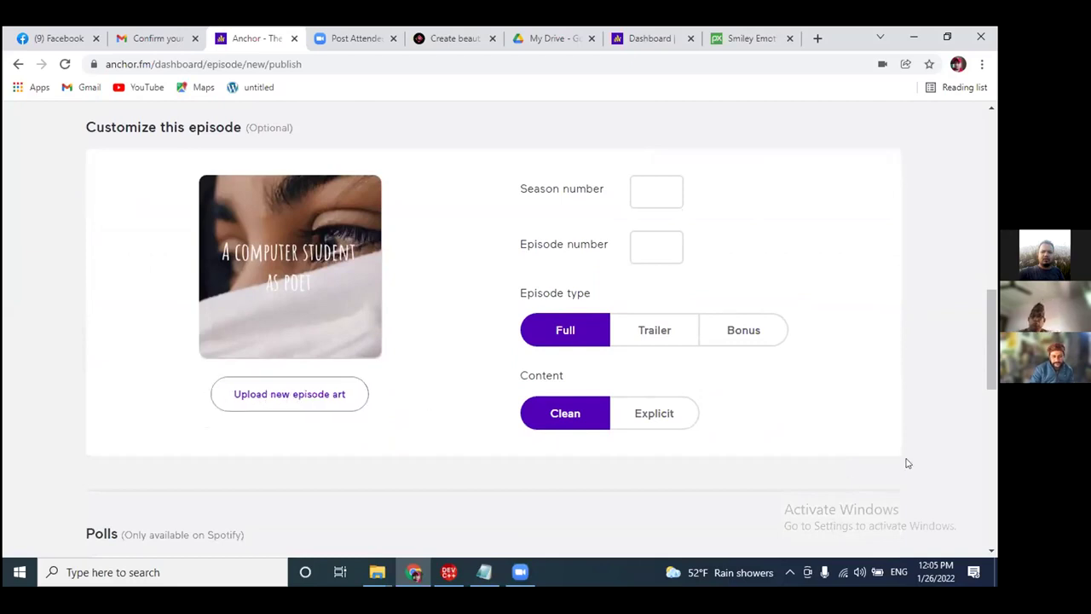
scroll(908, 445, up, 1)
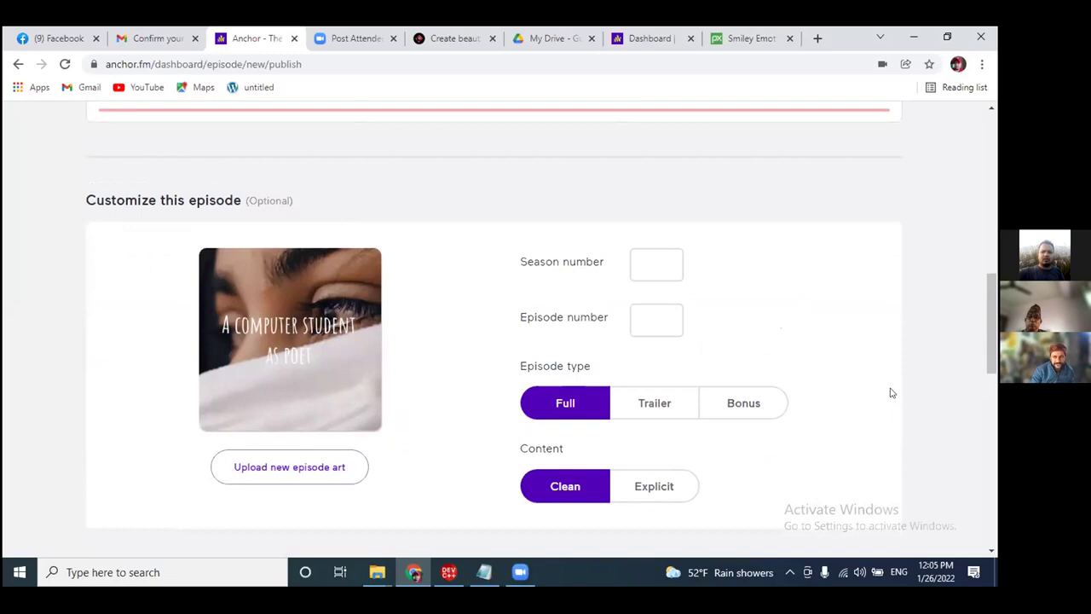
scroll(892, 392, down, 1)
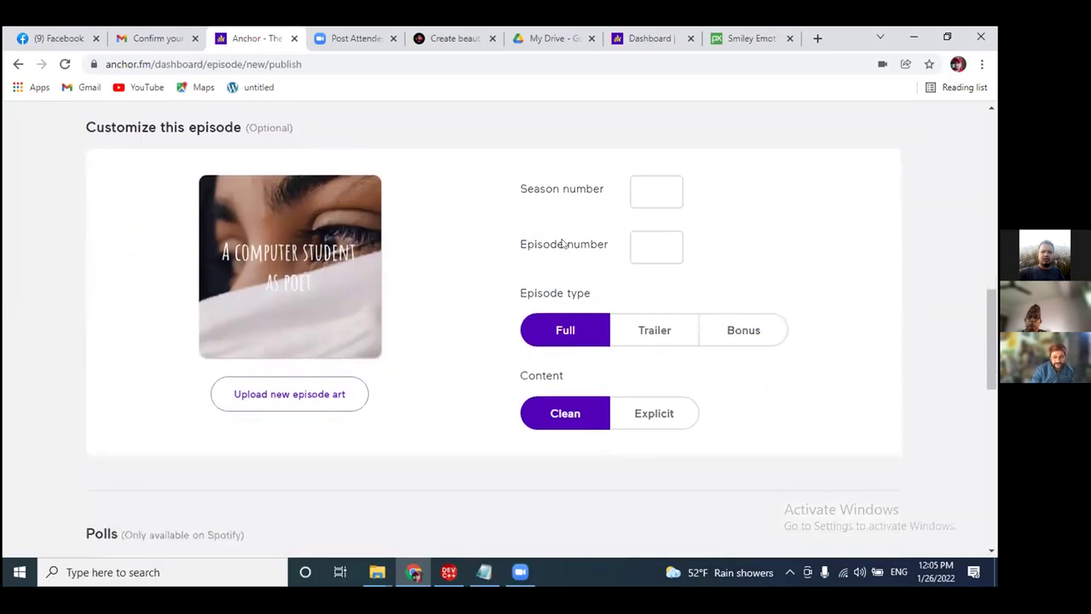
click(645, 186)
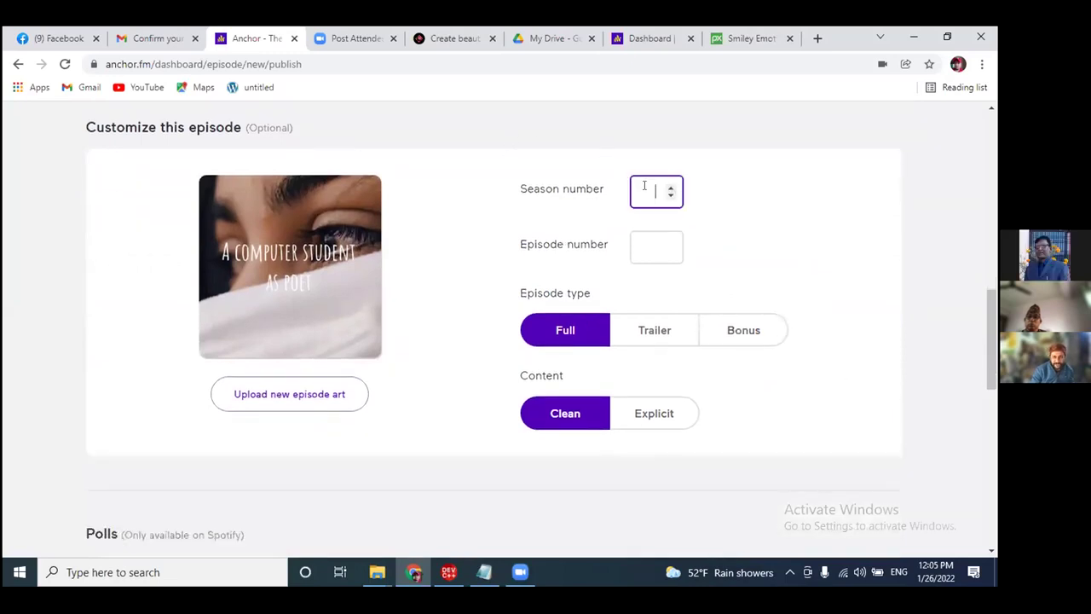
text(1)
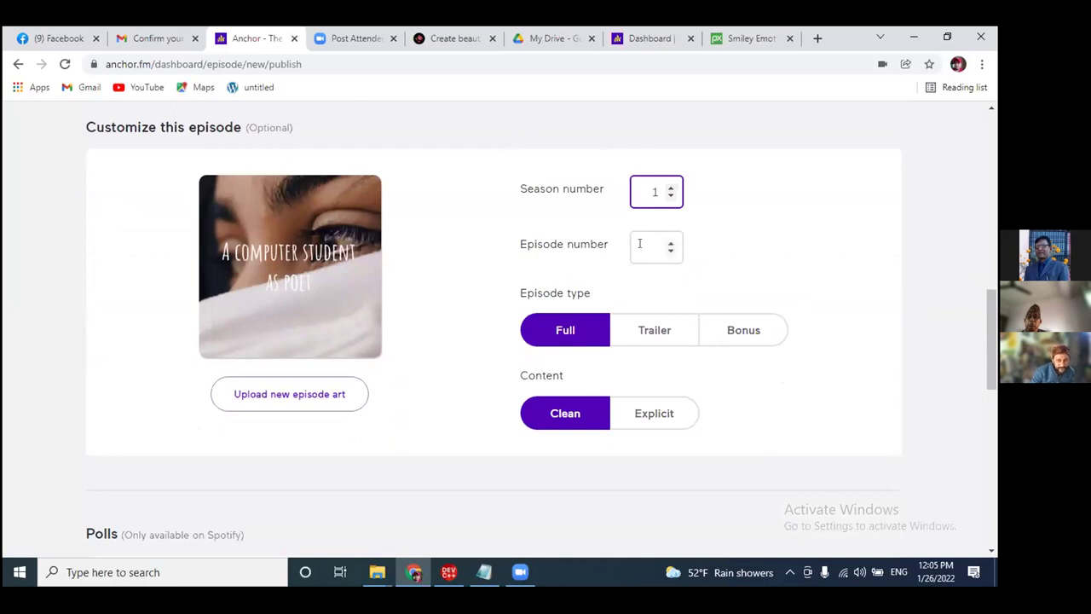
click(643, 242)
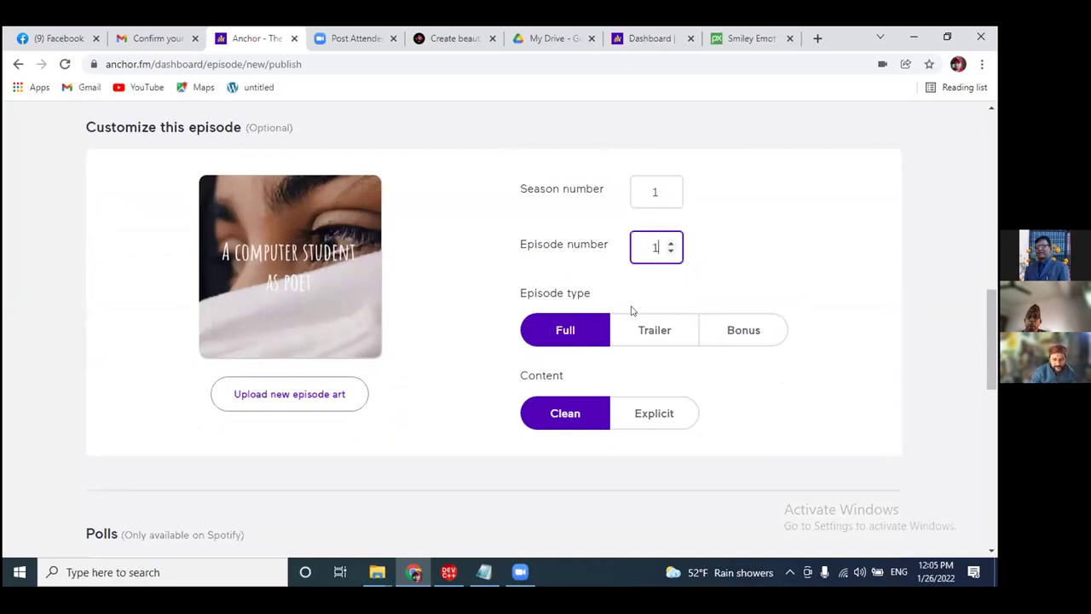
click(651, 330)
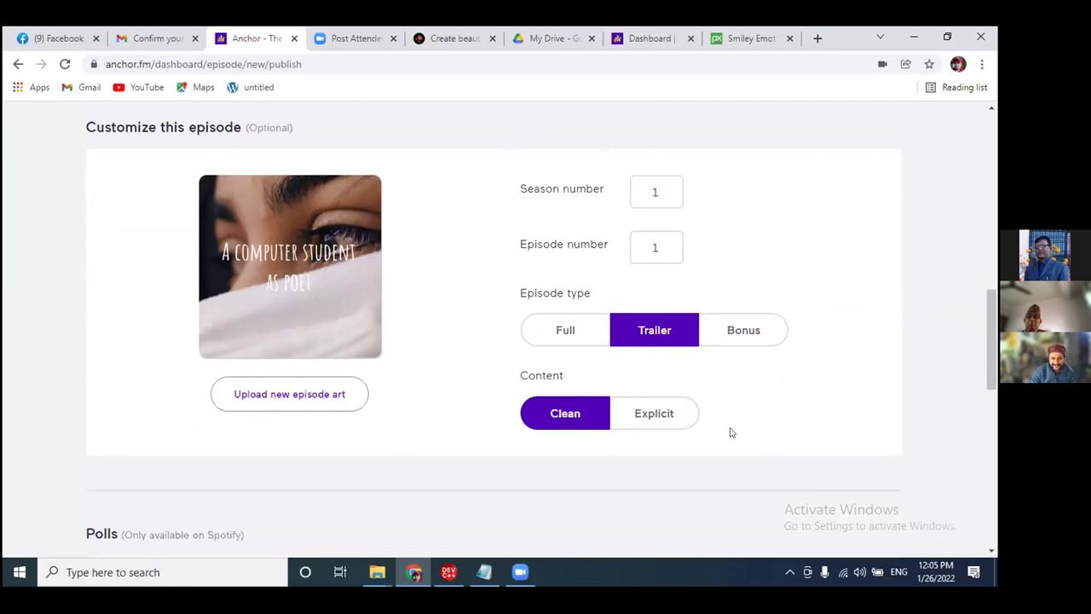
Look over the optional Spotify Polls and Q&A sections of the episode options.
scroll(775, 413, down, 2)
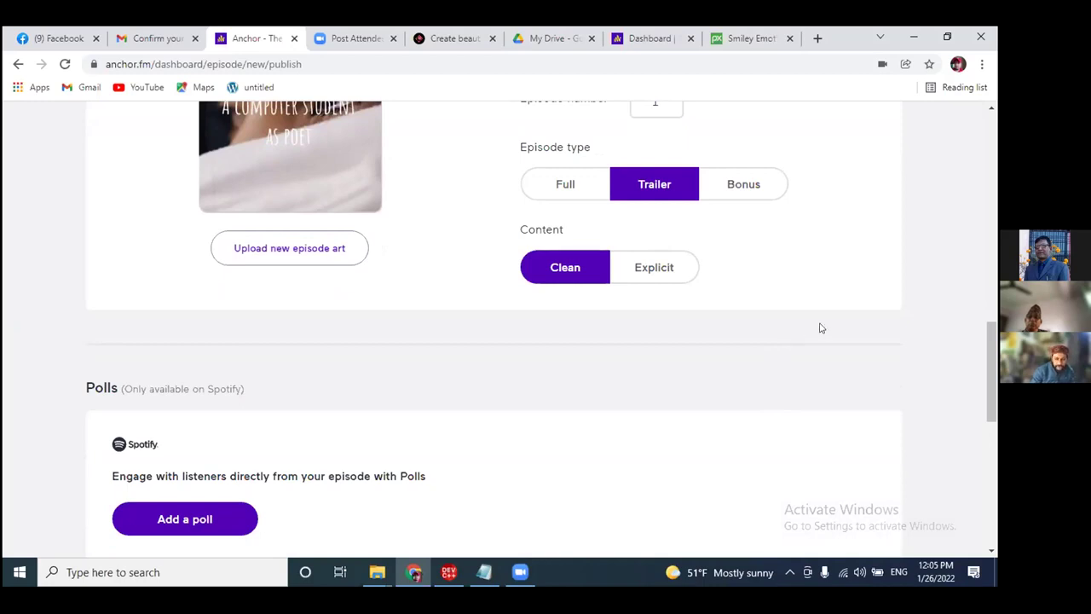
scroll(784, 325, down, 3)
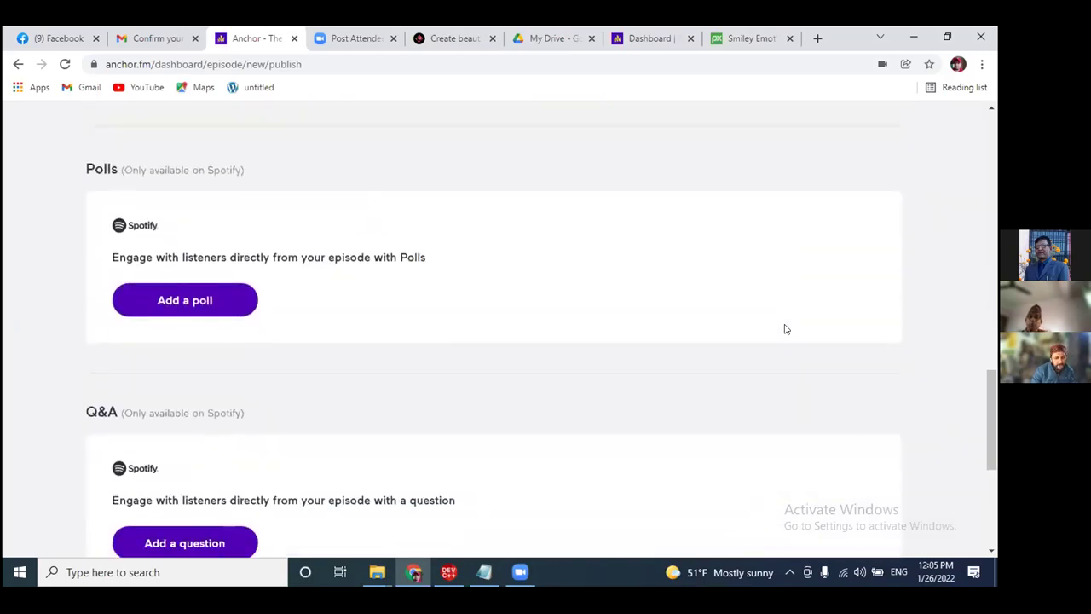
scroll(787, 324, down, 1)
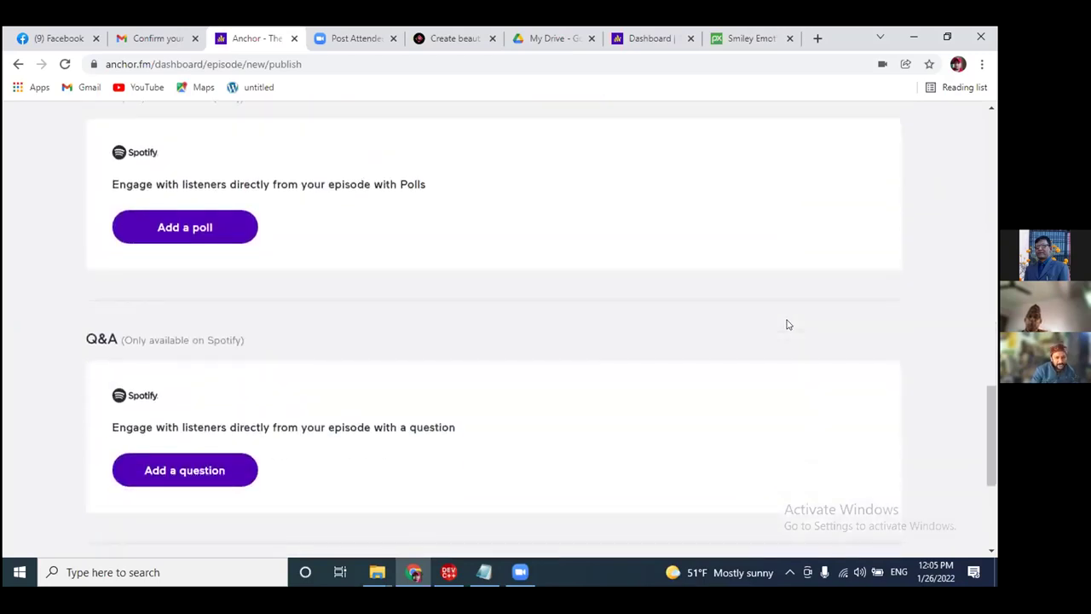
scroll(787, 324, down, 2)
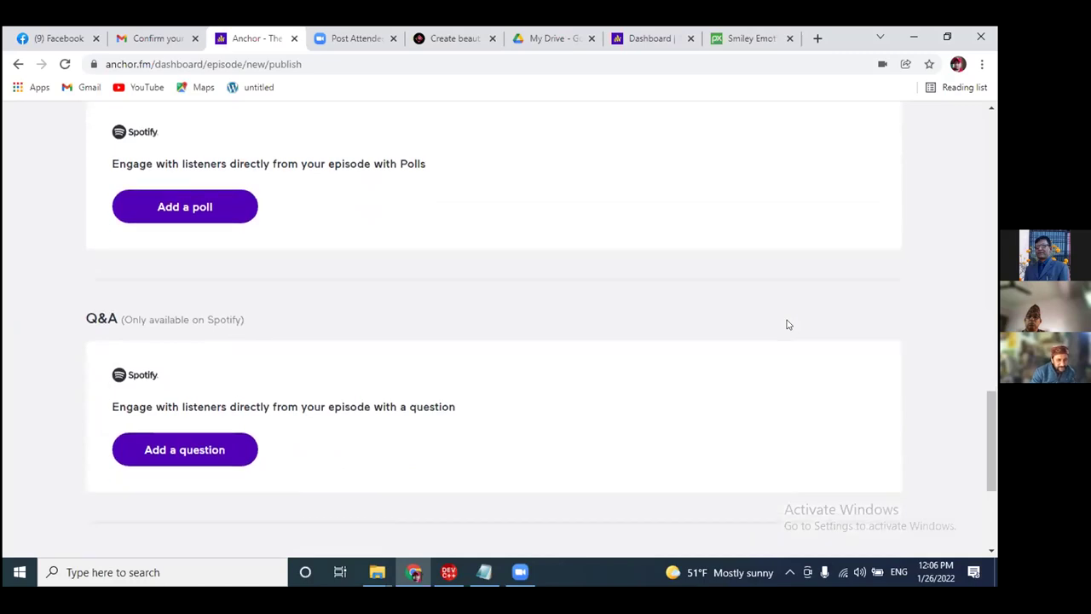
scroll(787, 323, down, 1)
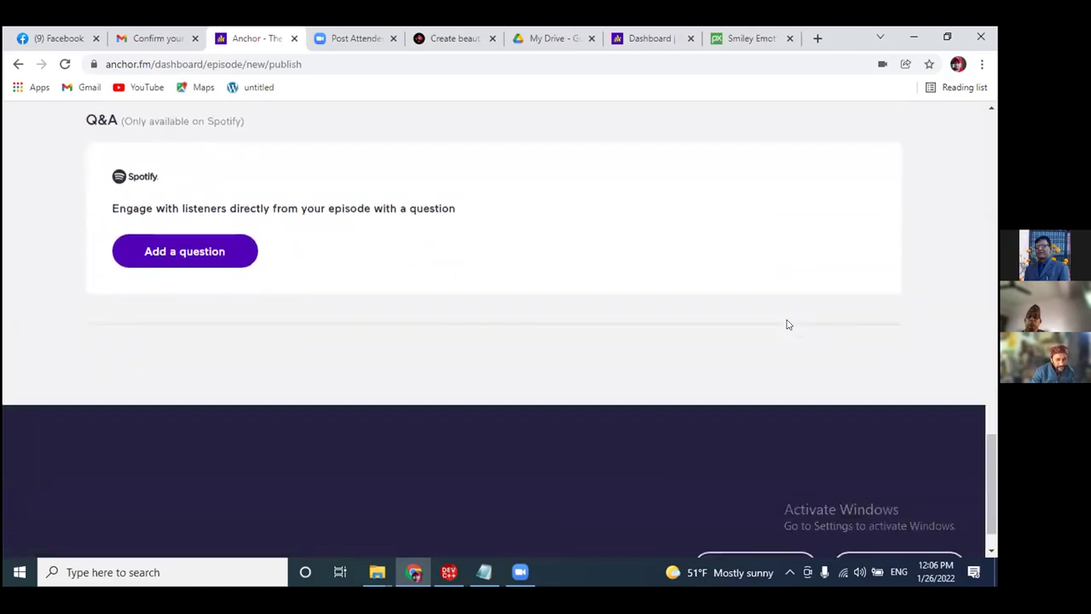
scroll(788, 324, down, 1)
scroll(787, 324, up, 7)
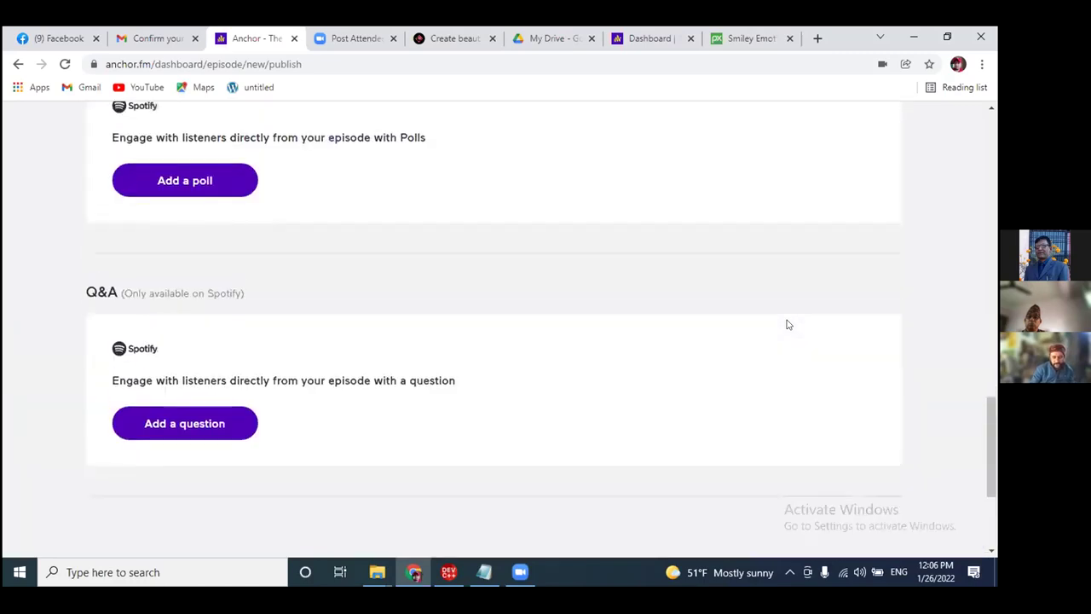
Finish the episode options and publish the episode to Anchor and Spotify.
scroll(787, 324, up, 10)
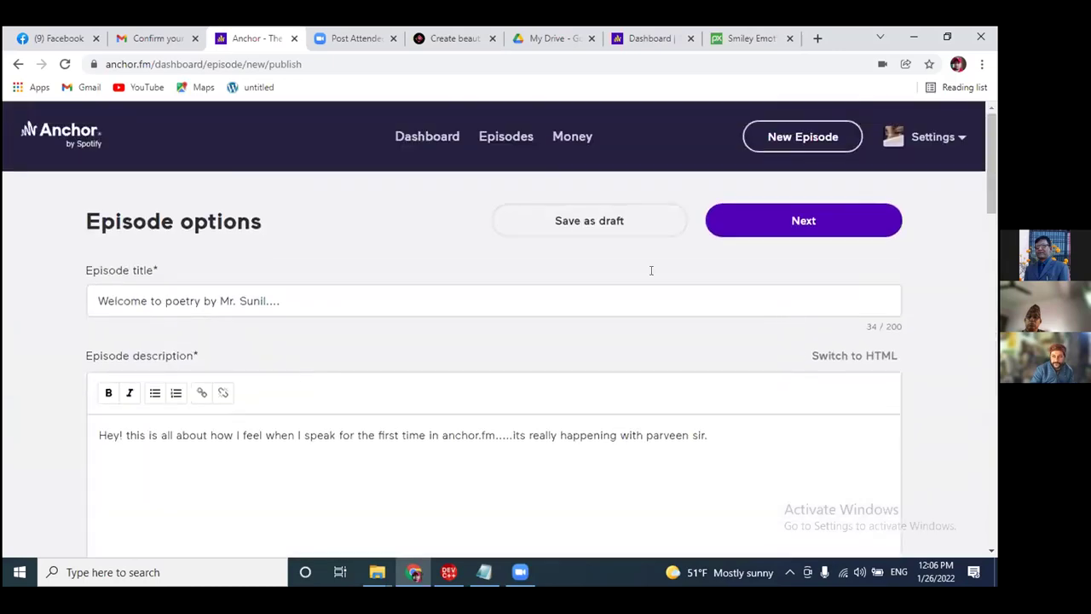
click(799, 222)
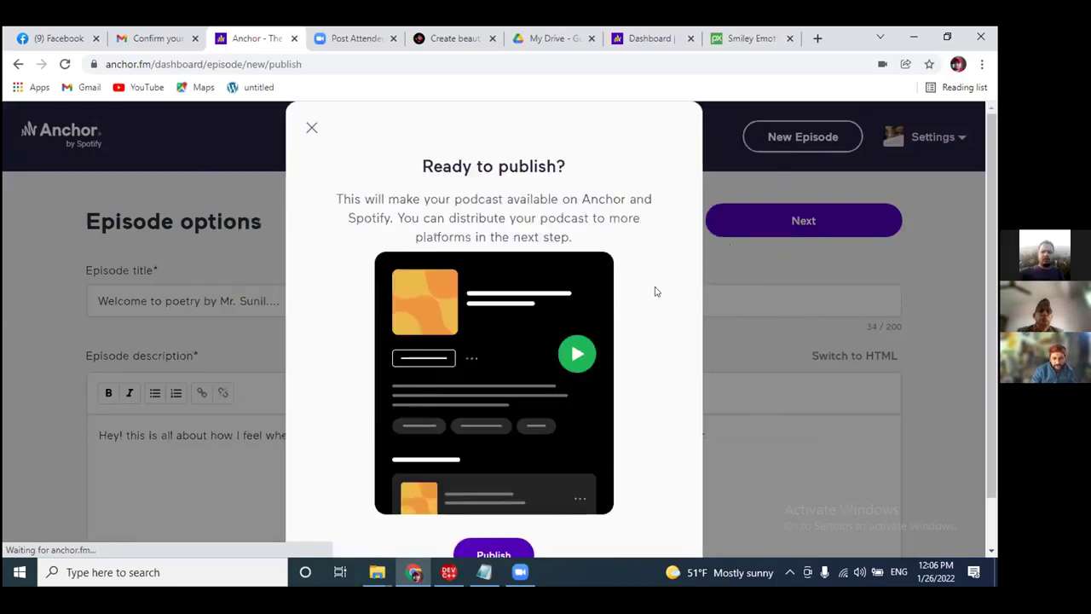
scroll(661, 300, down, 1)
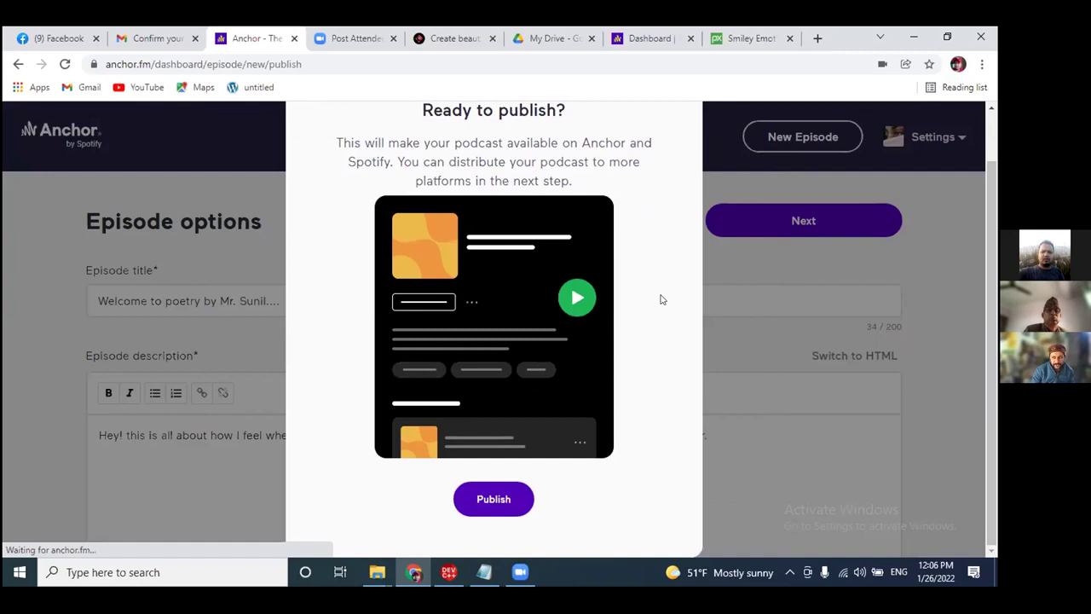
scroll(660, 299, up, 1)
scroll(660, 299, down, 1)
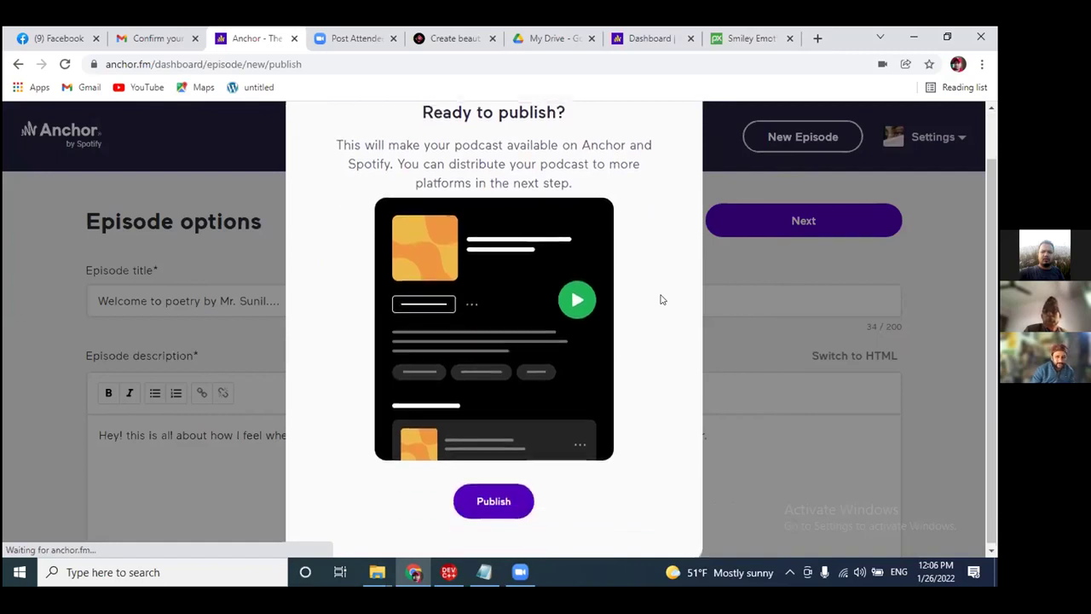
click(503, 494)
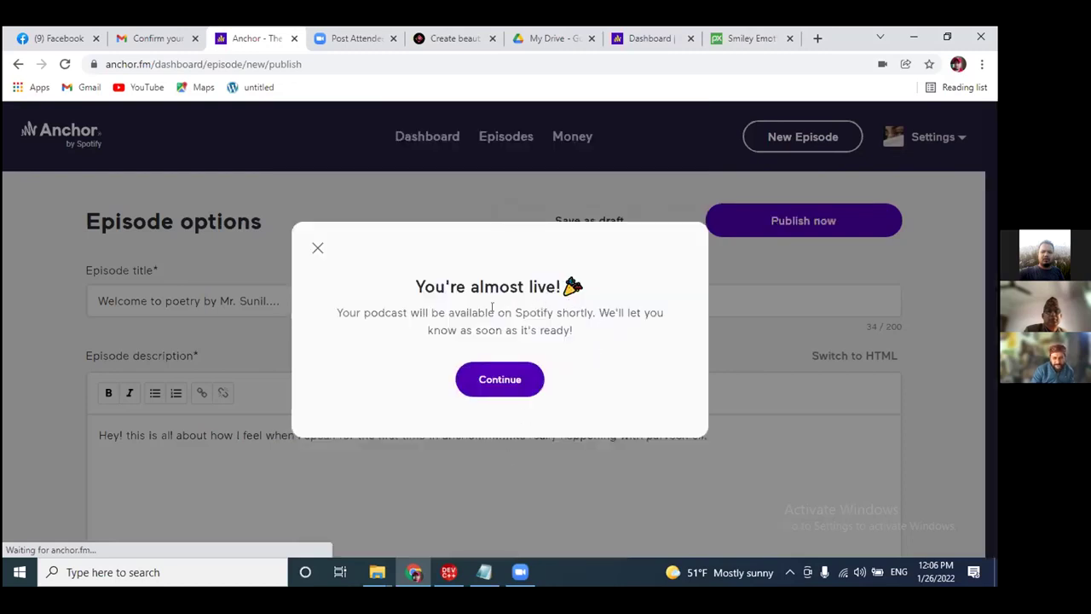
Close the publishing notice and look over the podcast's availability links, RSS distribution settings and other podcast platforms.
click(509, 380)
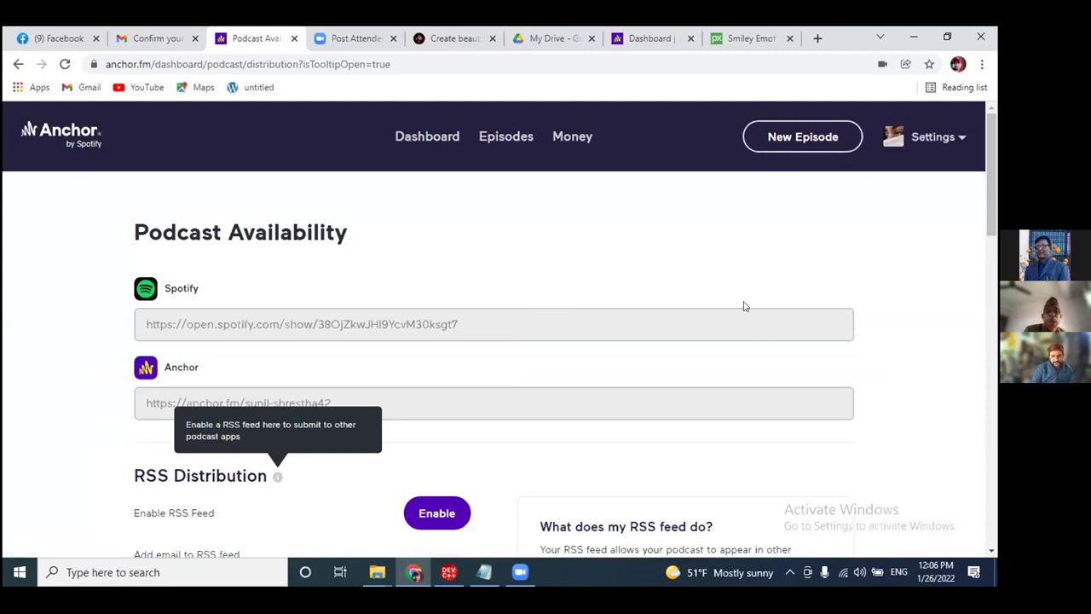
scroll(743, 306, down, 2)
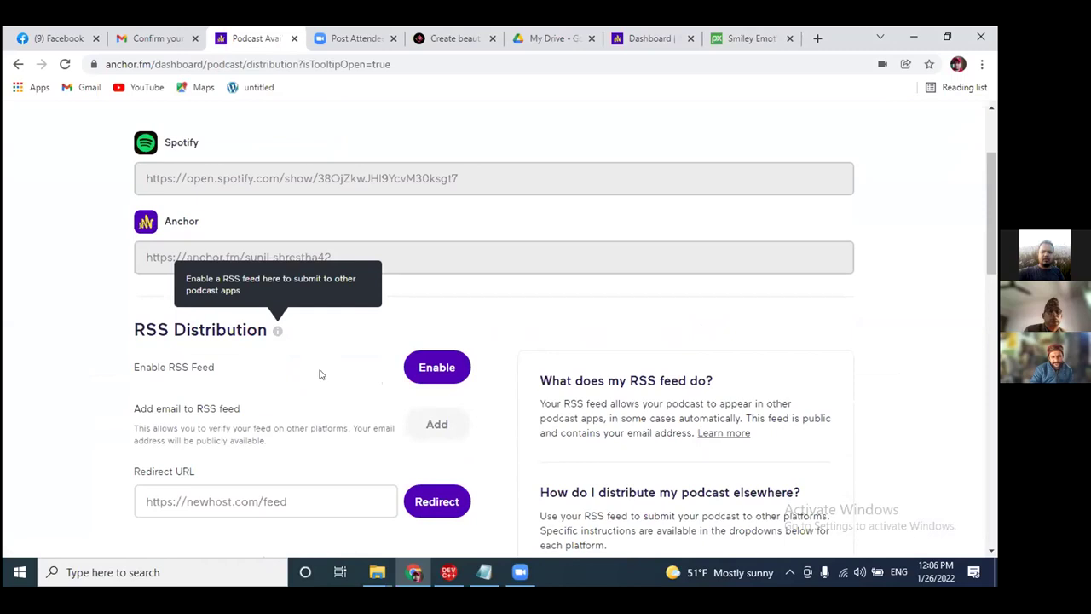
scroll(321, 374, down, 2)
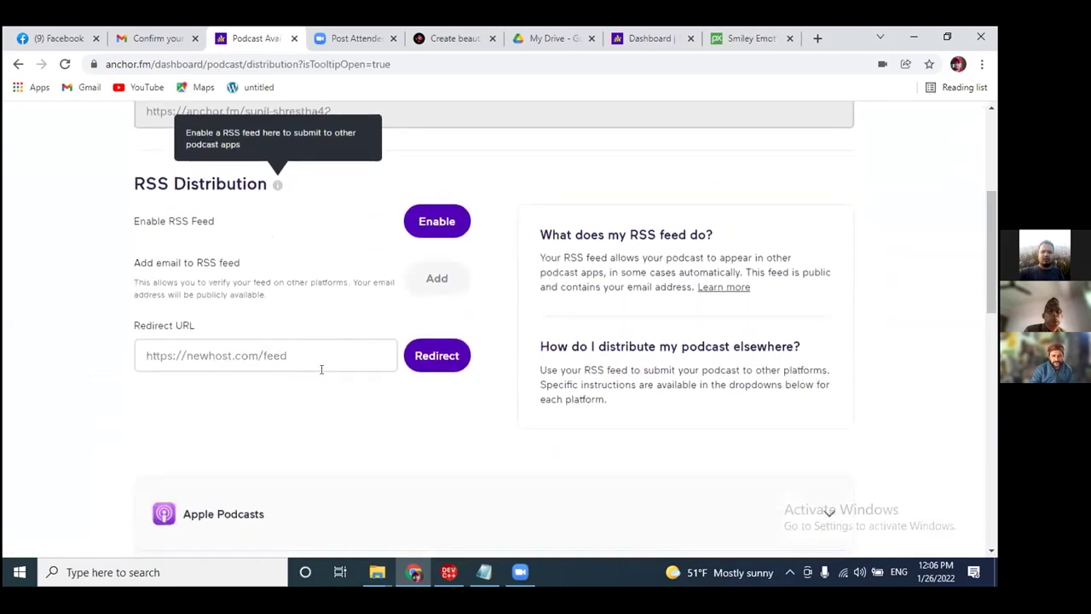
scroll(418, 422, down, 1)
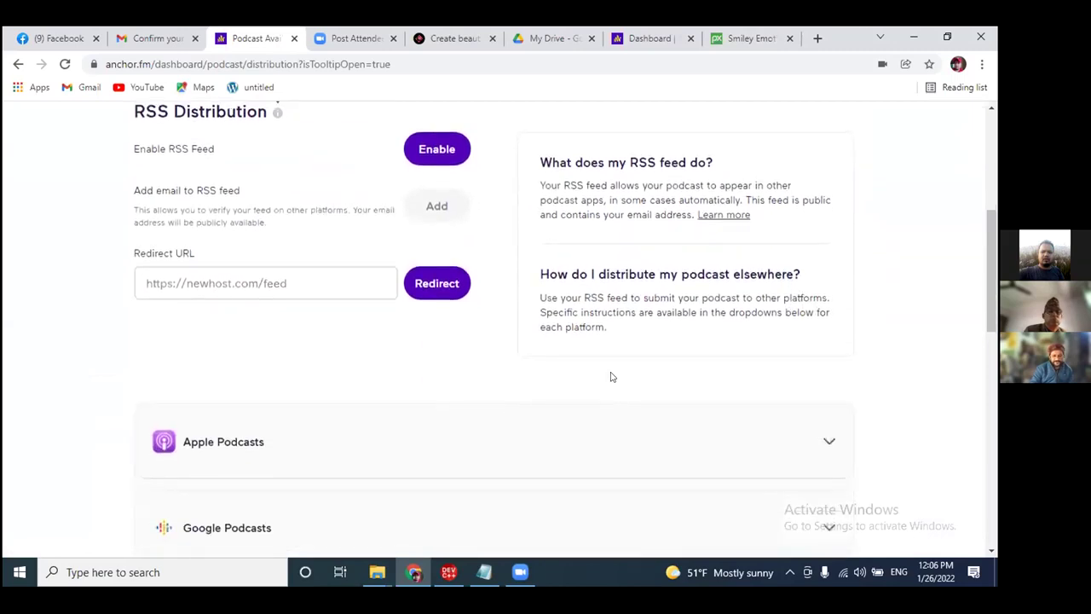
scroll(426, 213, up, 5)
Return to the podcast dashboard and review the Welcome to Anchor checklist and the podcast's summary.
click(418, 138)
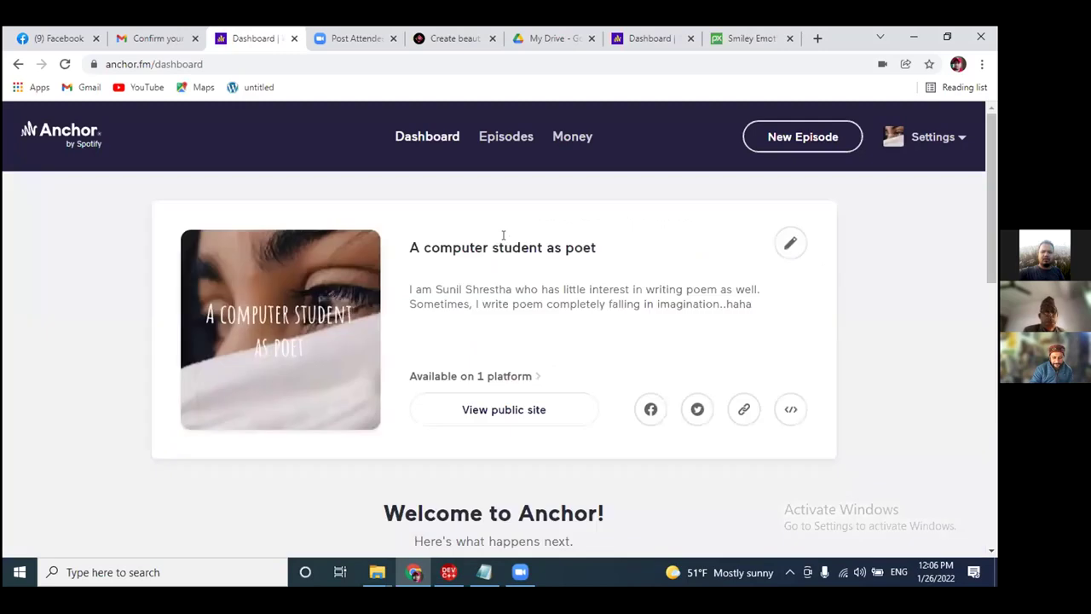
scroll(607, 317, down, 2)
scroll(609, 314, down, 3)
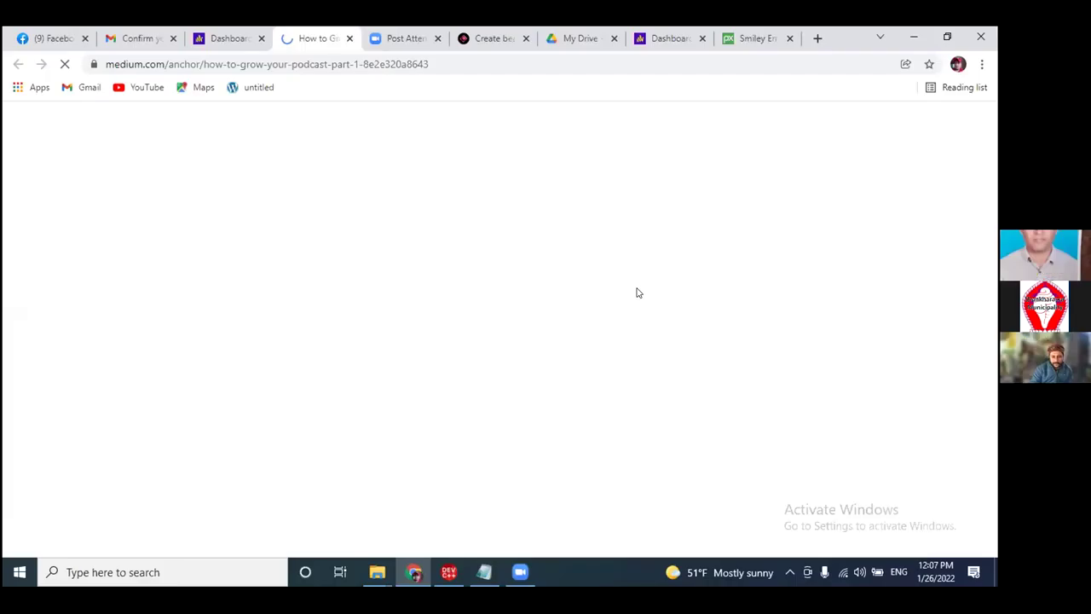
key(ctrl+shift+Tab)
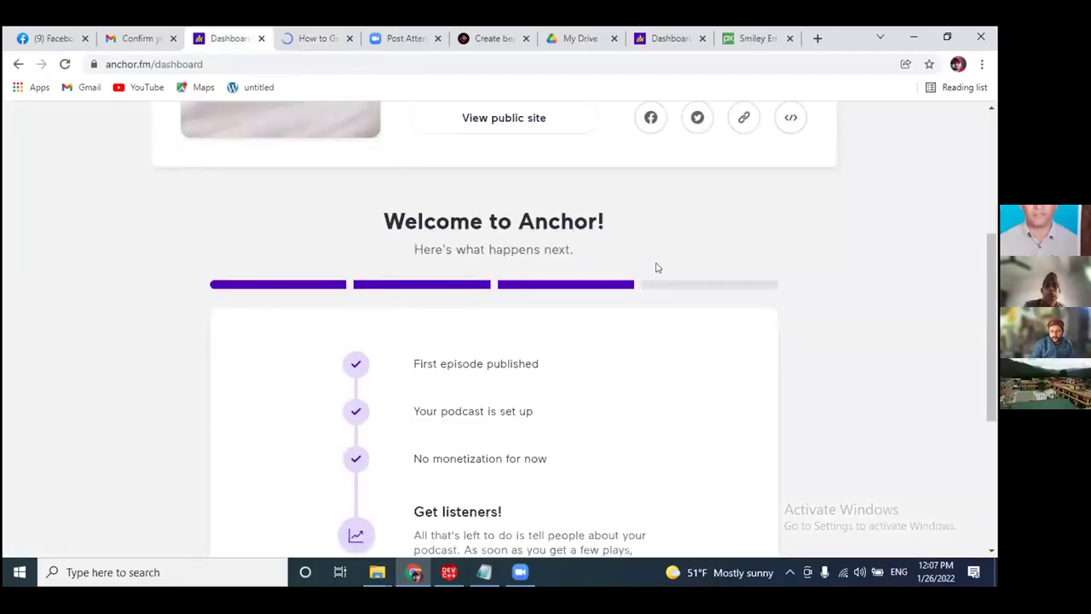
scroll(680, 271, down, 1)
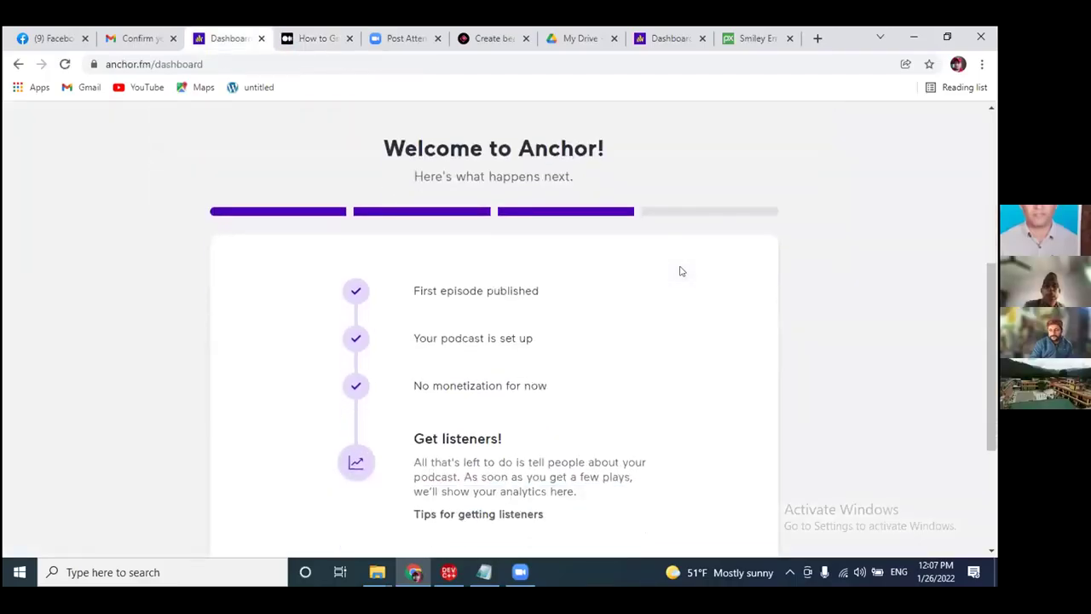
scroll(680, 271, up, 2)
scroll(680, 271, up, 1)
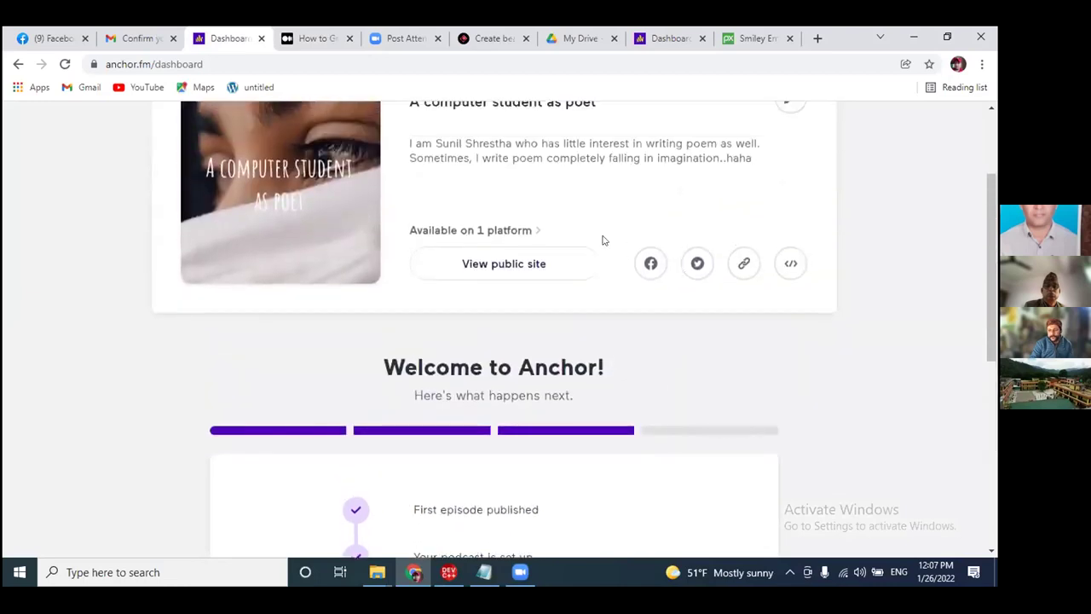
scroll(673, 348, up, 2)
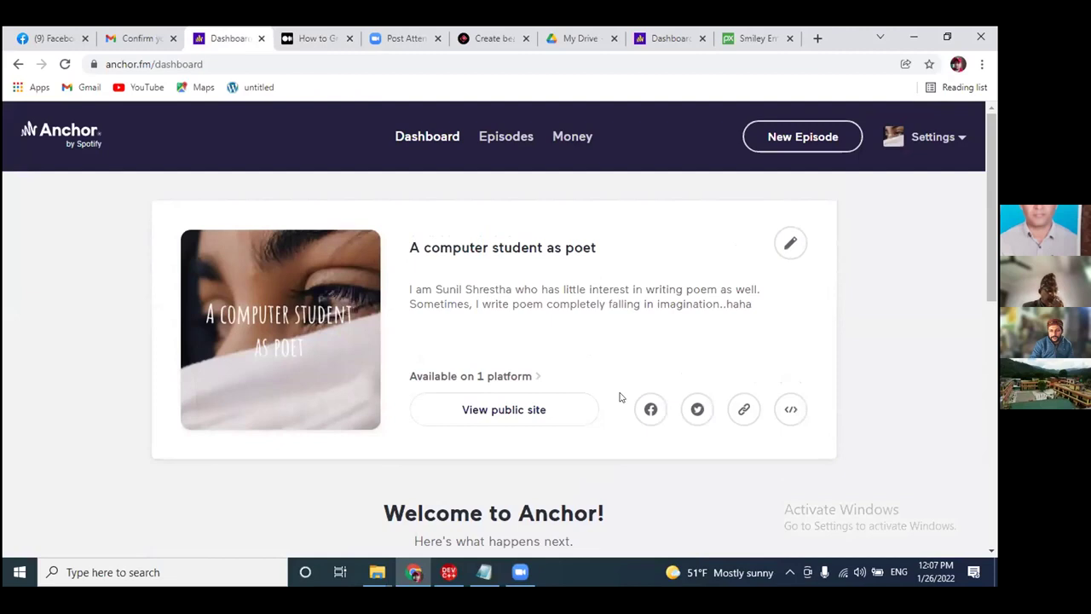
Copy the podcast's share link, then check its Spotify and Anchor addresses on the availability page and return to the dashboard.
click(743, 411)
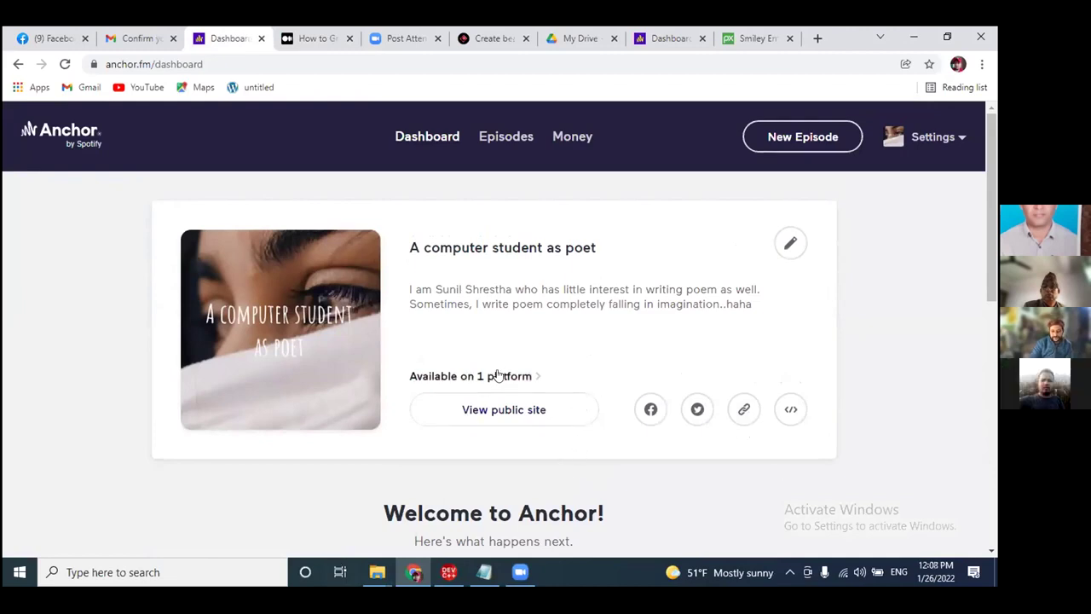
click(538, 382)
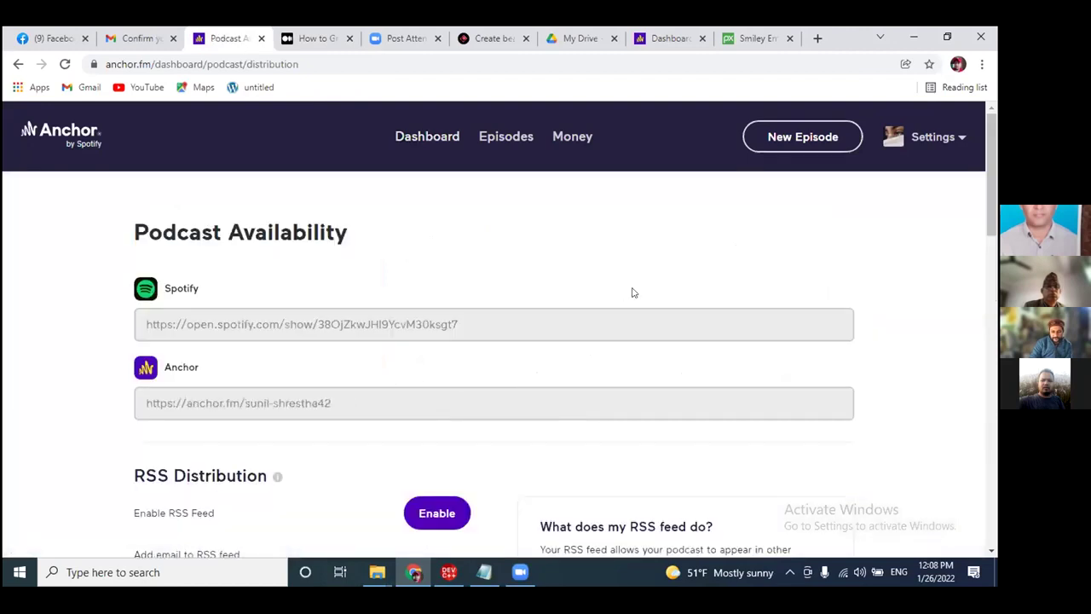
scroll(633, 281, down, 1)
scroll(632, 281, down, 2)
scroll(631, 281, up, 1)
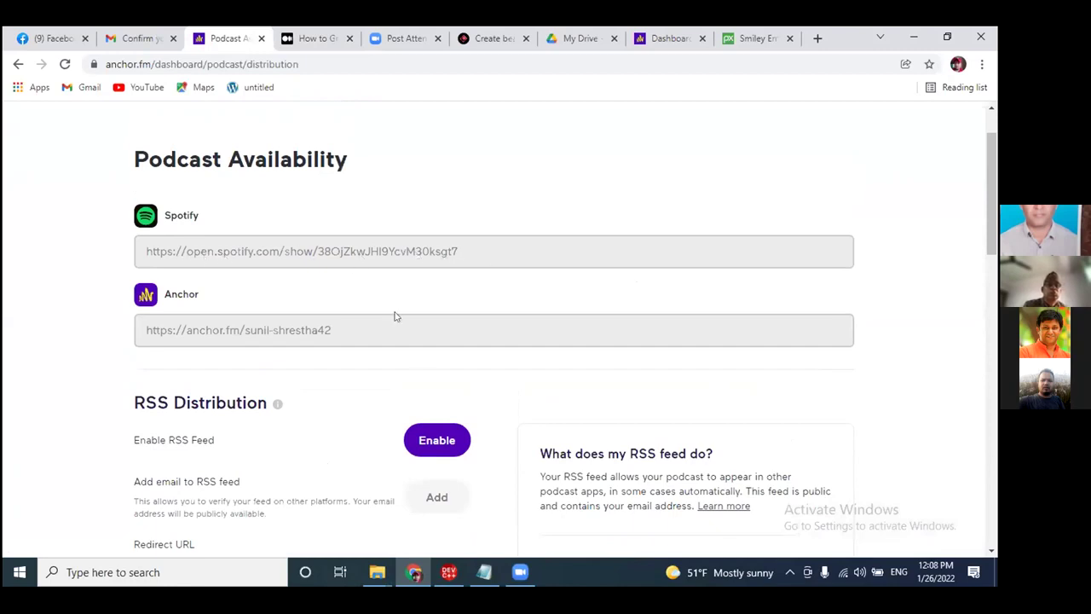
scroll(453, 325, up, 1)
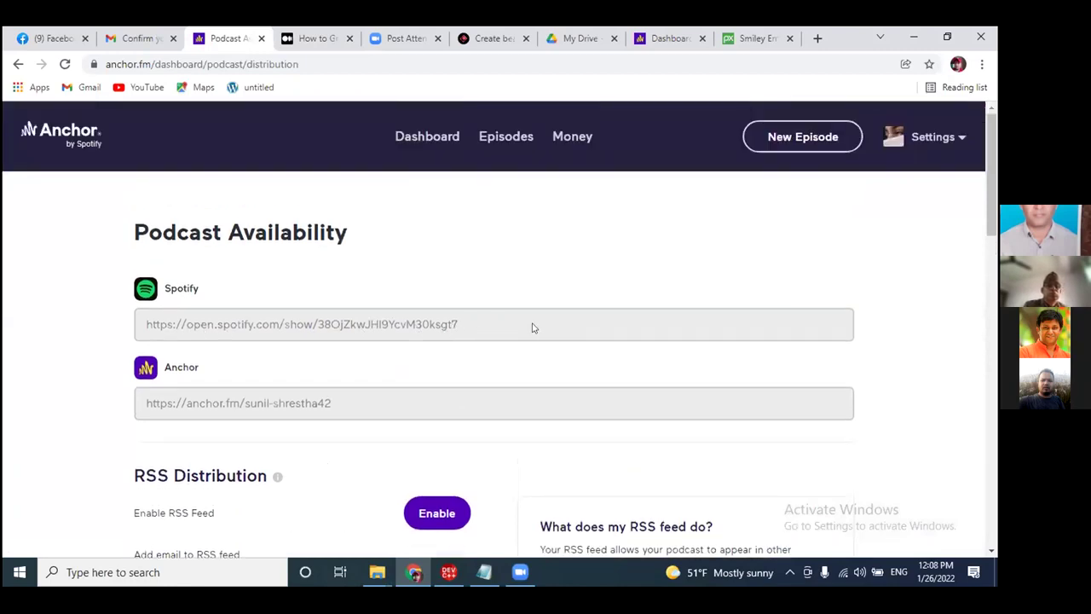
scroll(538, 333, down, 2)
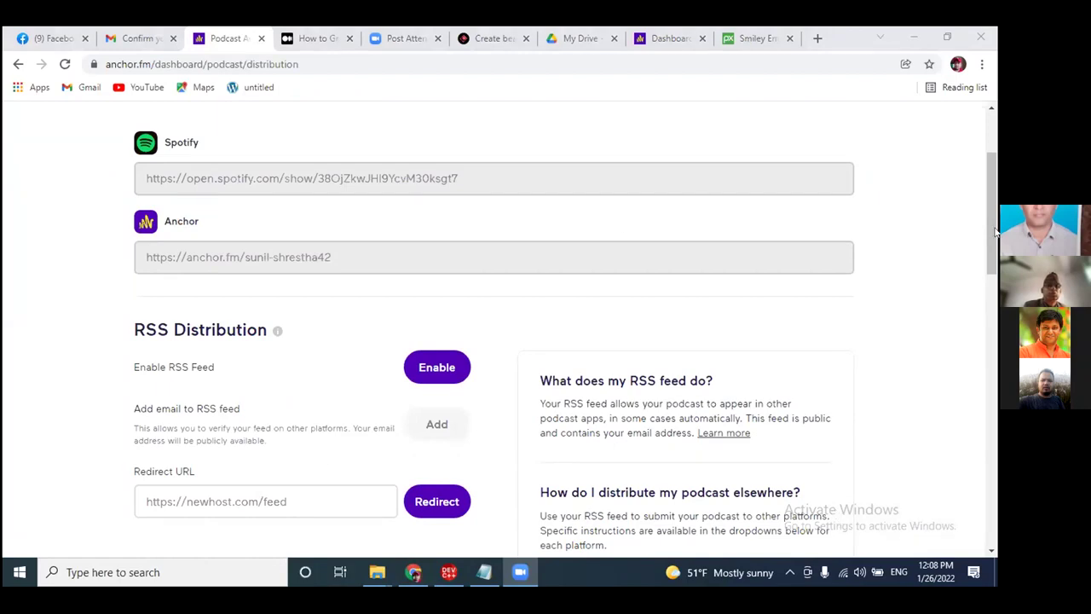
scroll(431, 294, up, 2)
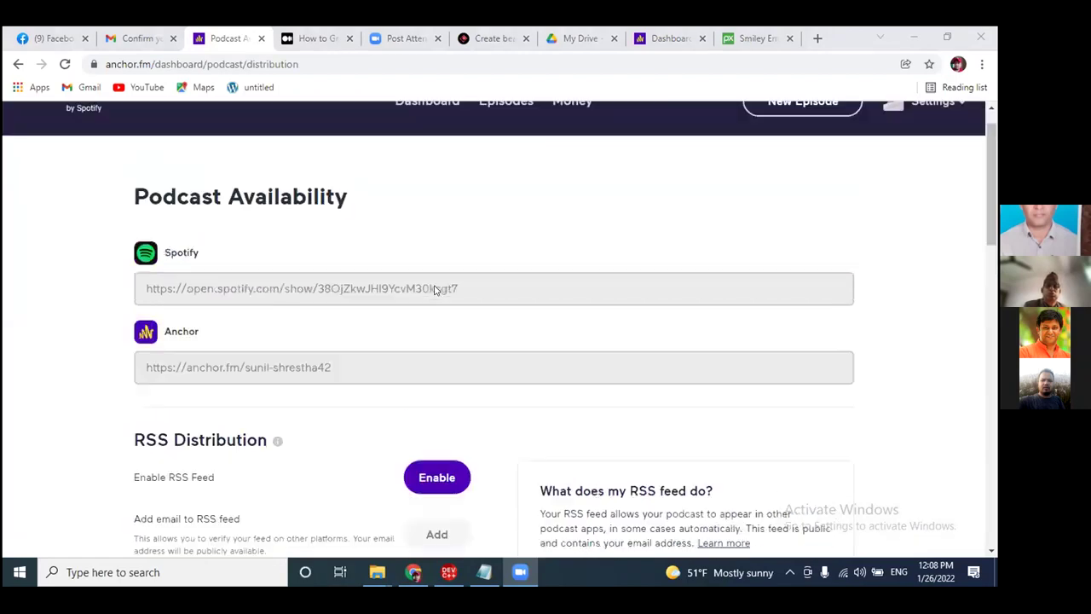
click(428, 139)
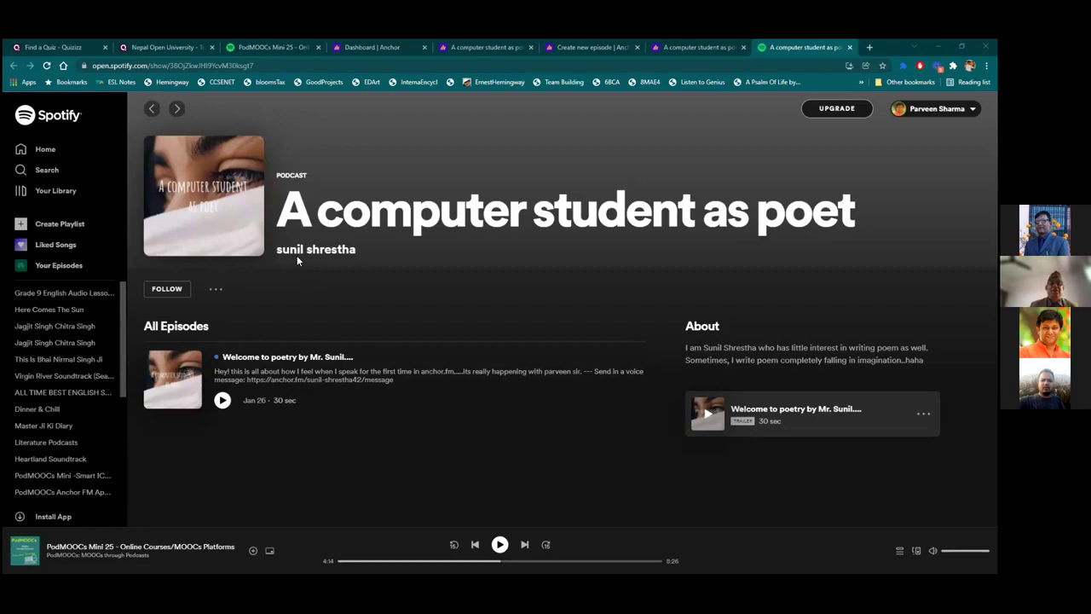
Play the published episode on the podcast's Spotify page, then reload the podcast's public Anchor page.
click(222, 400)
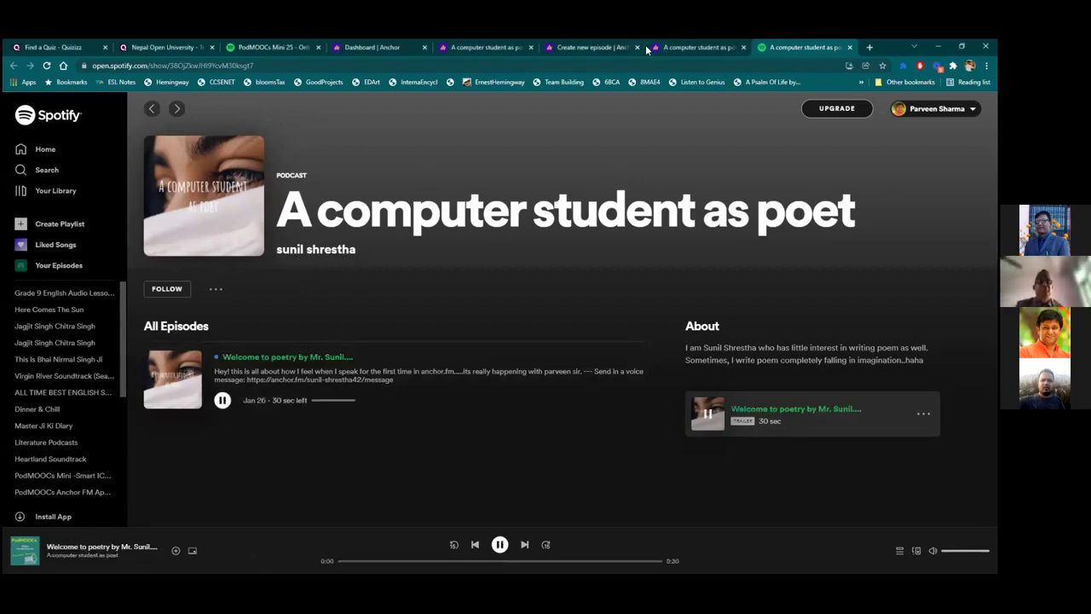
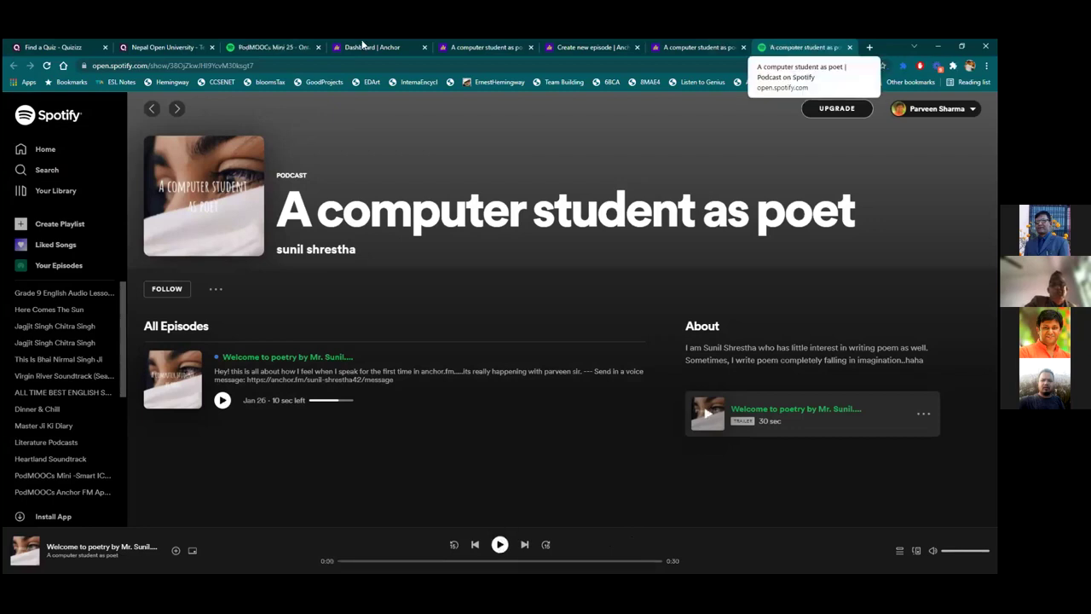
click(456, 45)
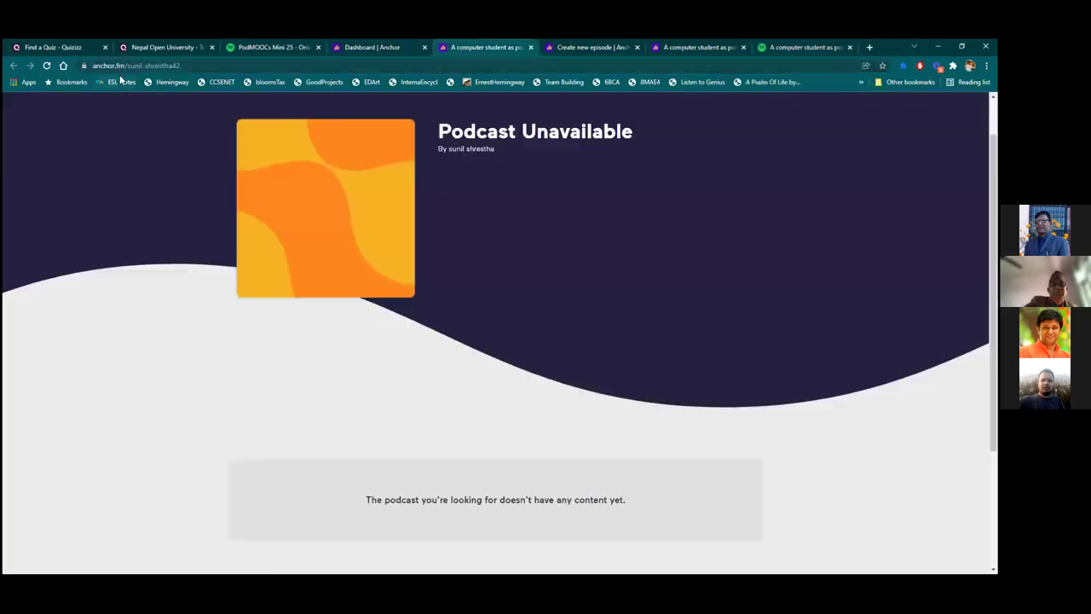
click(46, 65)
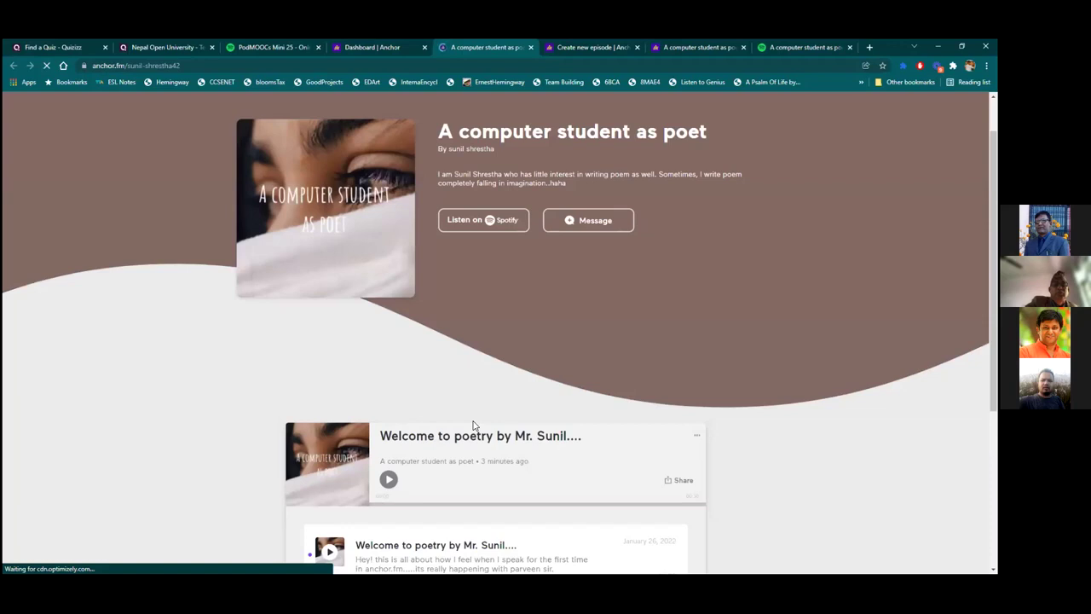
Record a voice message of about 29 seconds for the podcast with the default microphone and send it.
click(586, 220)
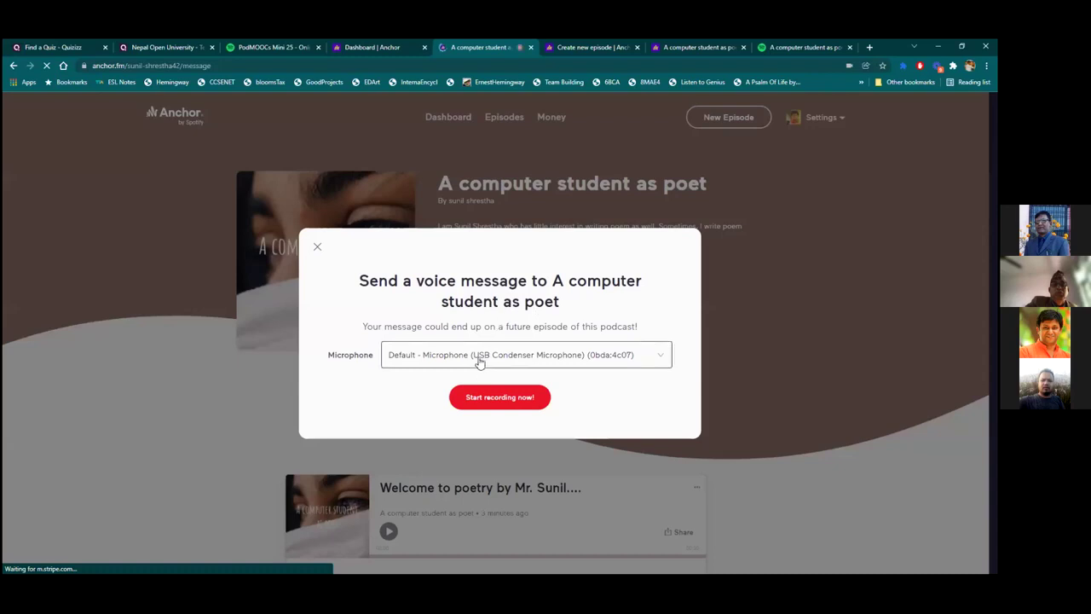
click(500, 397)
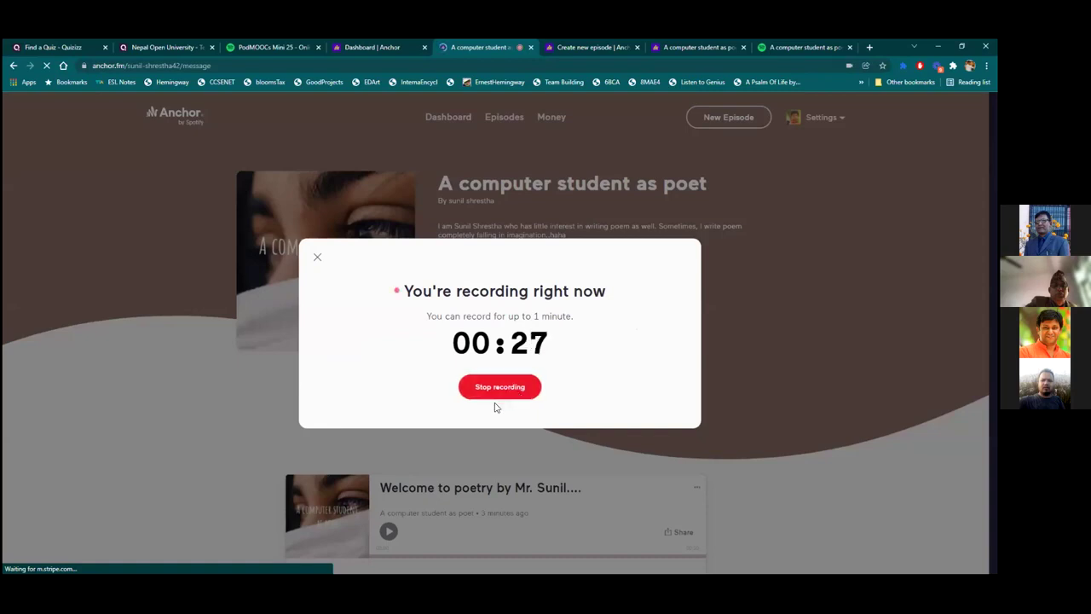
click(499, 388)
click(453, 341)
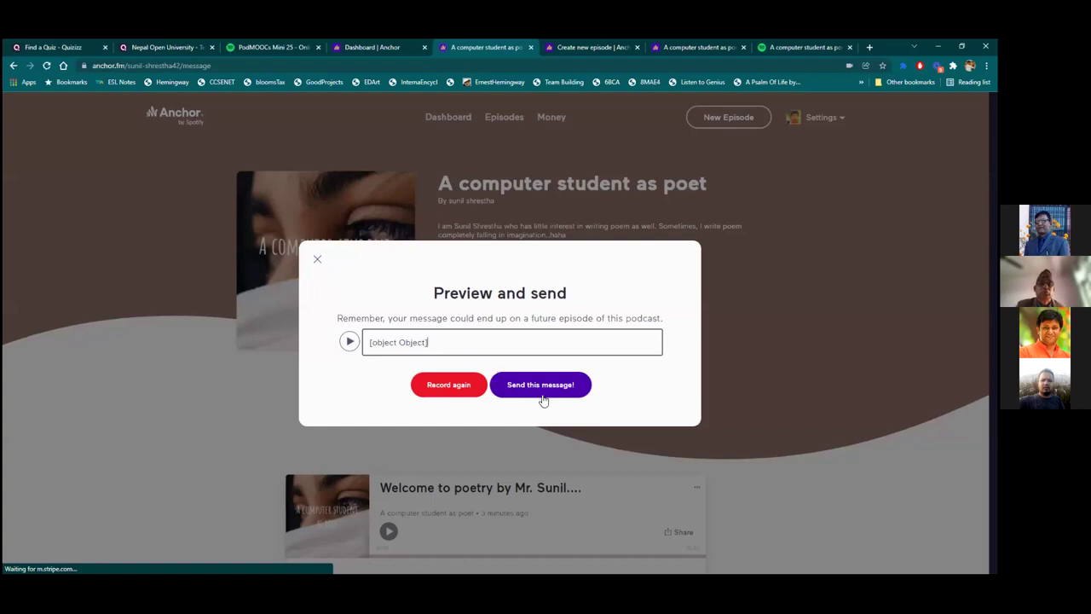
click(539, 389)
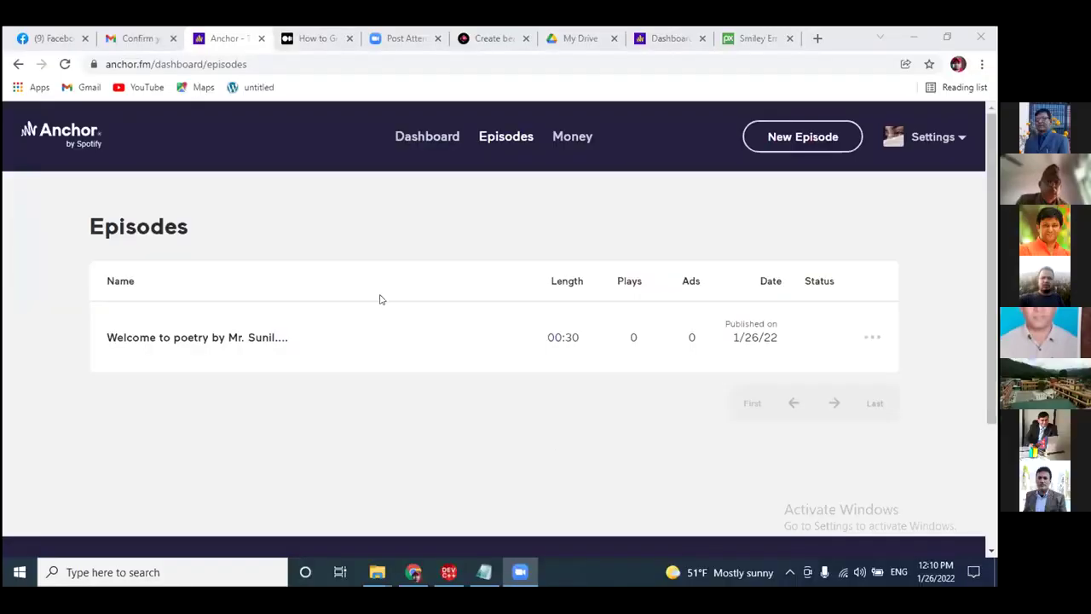
Check the published episode in the episodes list and start creating a new episode.
scroll(500, 368, down, 2)
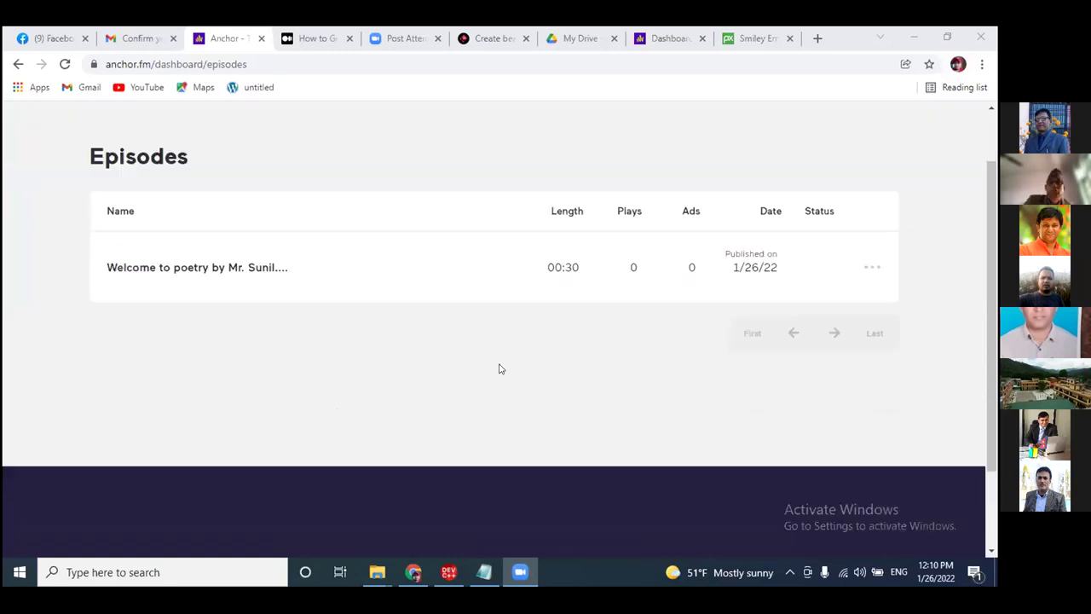
scroll(506, 361, up, 2)
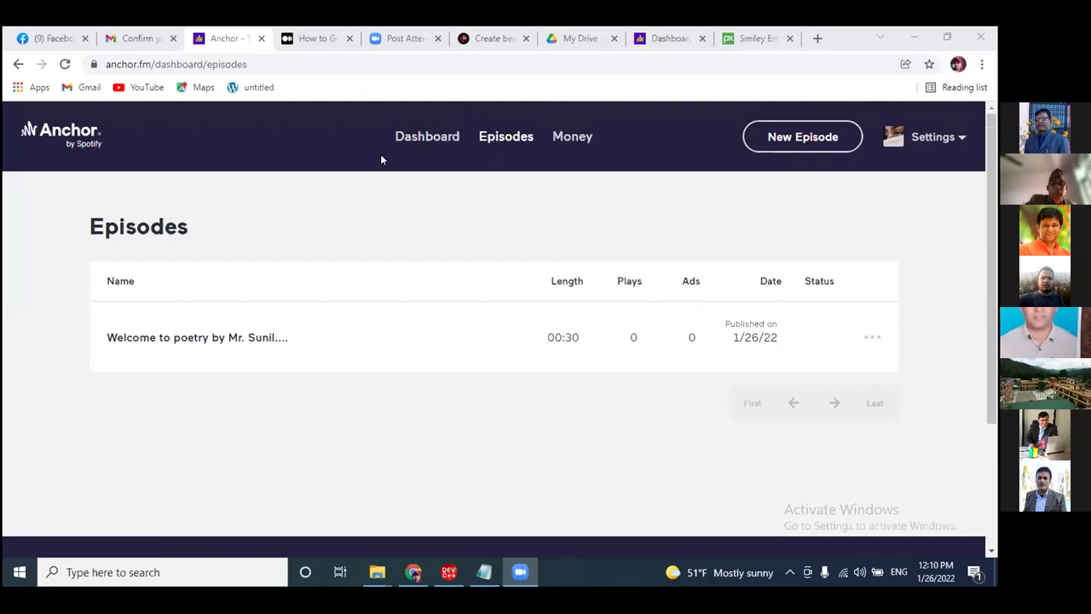
click(796, 140)
click(796, 141)
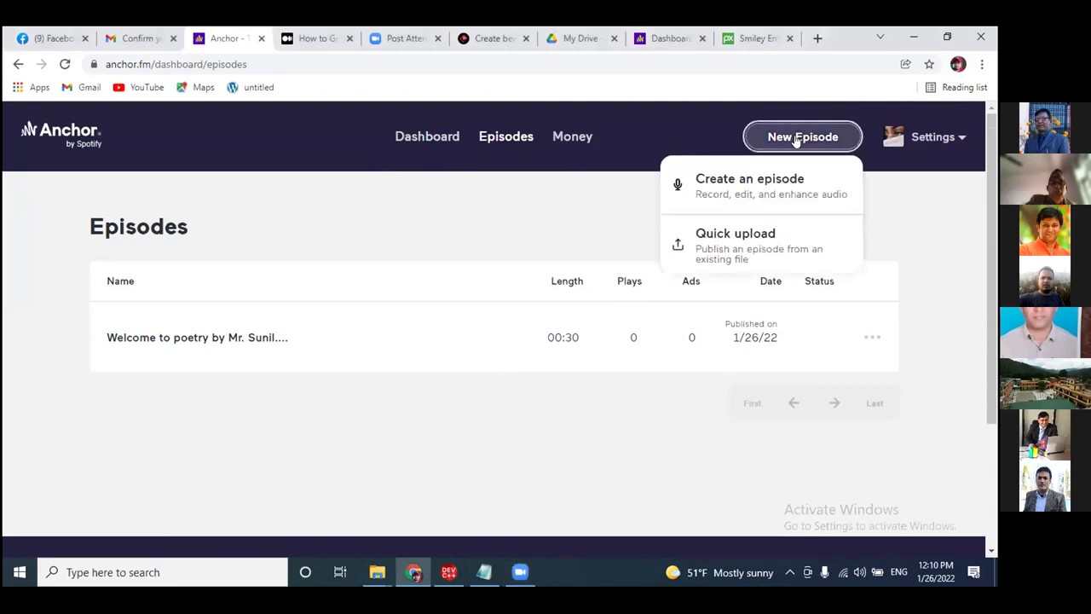
click(778, 186)
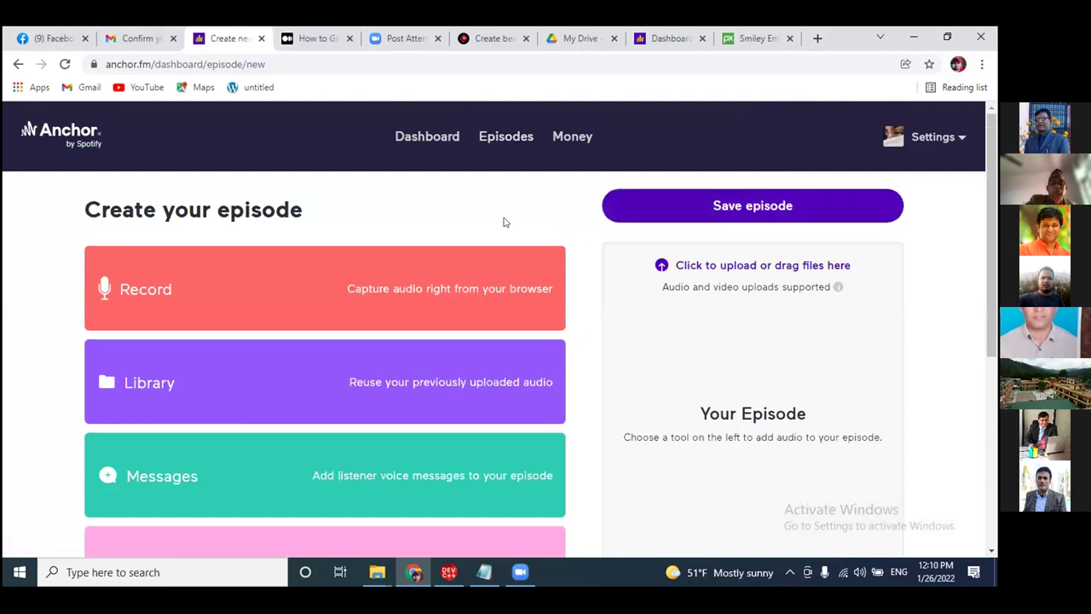
Open the listener voice messages for the new episode and play the received message.
click(231, 469)
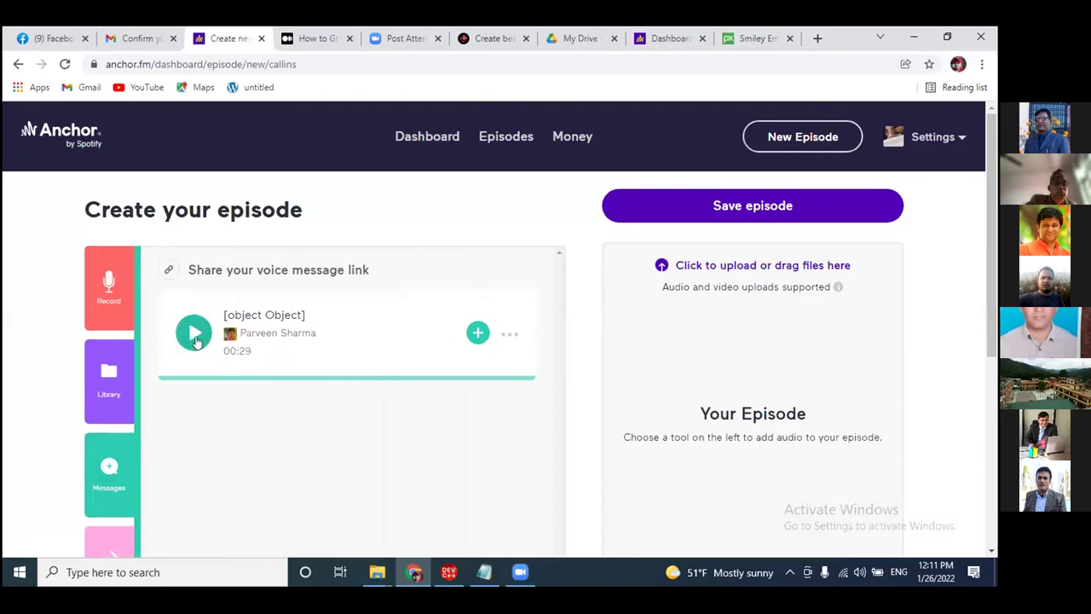
click(195, 339)
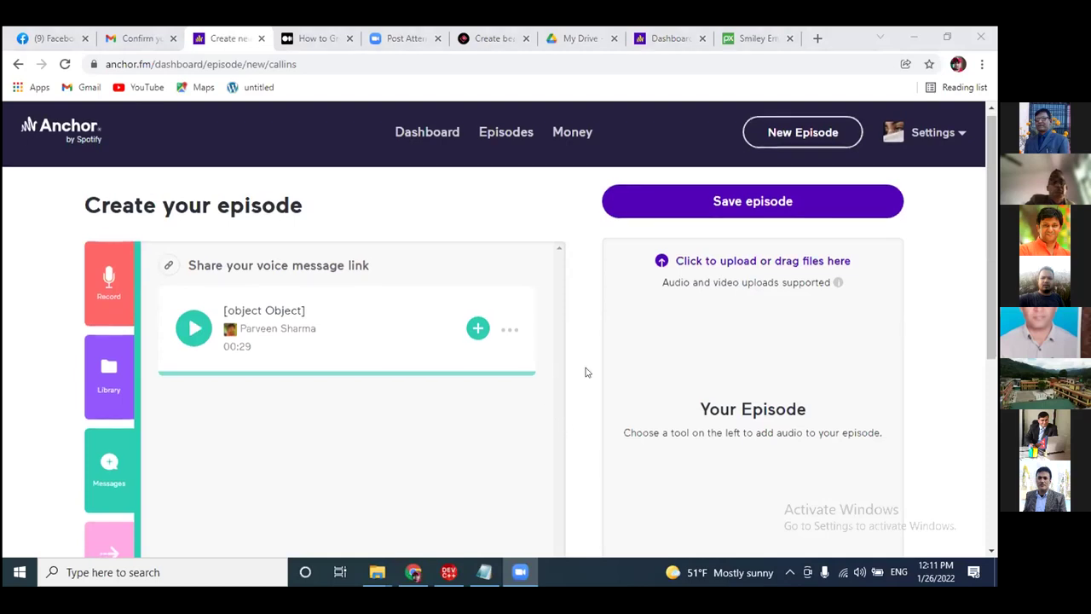
scroll(580, 409, down, 2)
scroll(563, 465, up, 2)
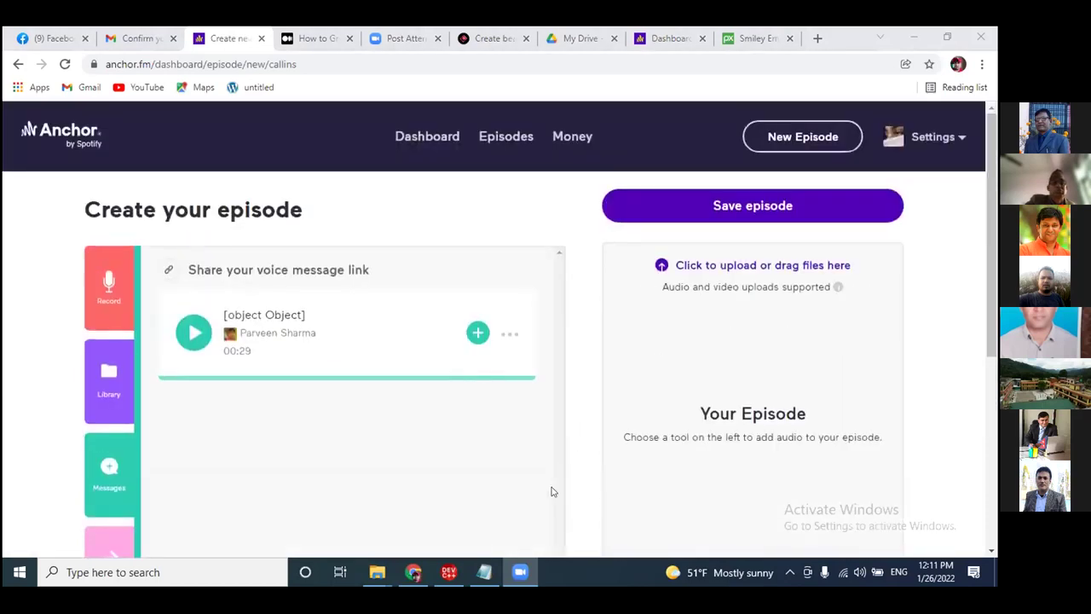
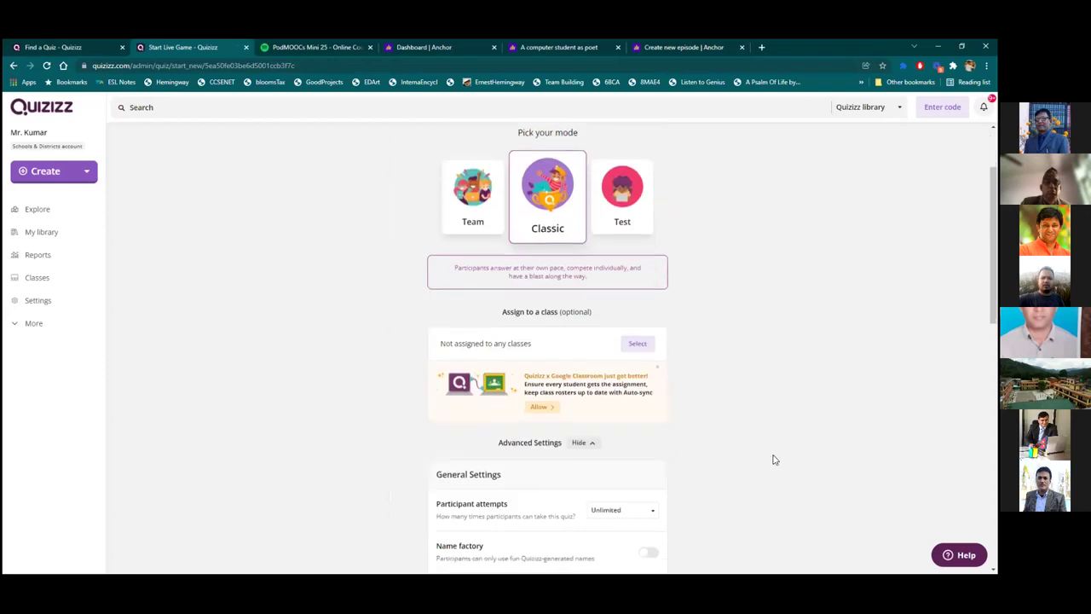
Review the advanced settings of the Classic live game and turn off Show memes.
scroll(723, 490, down, 5)
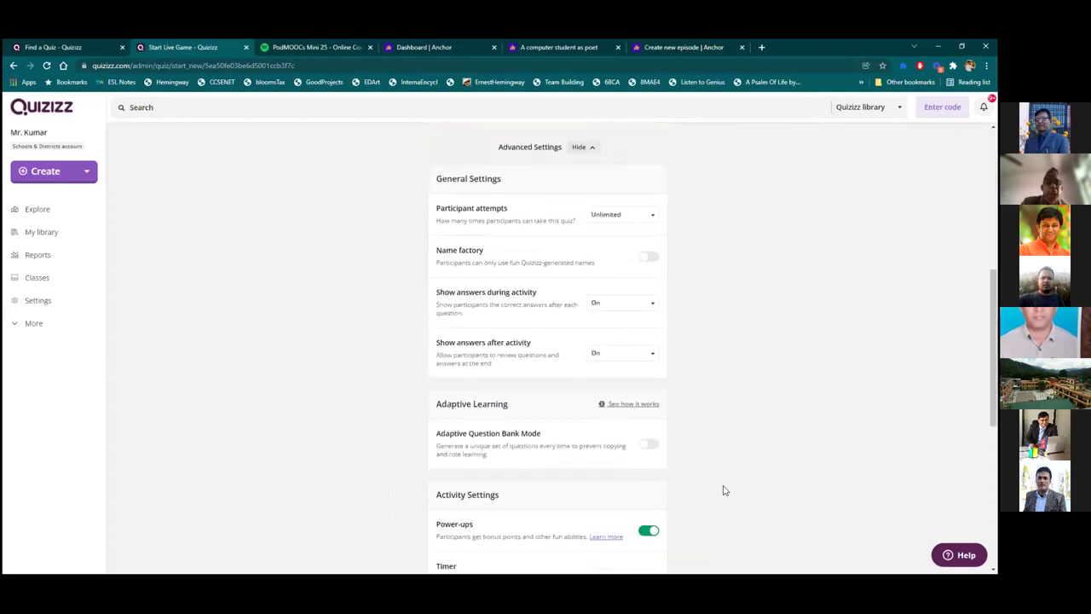
scroll(723, 490, down, 2)
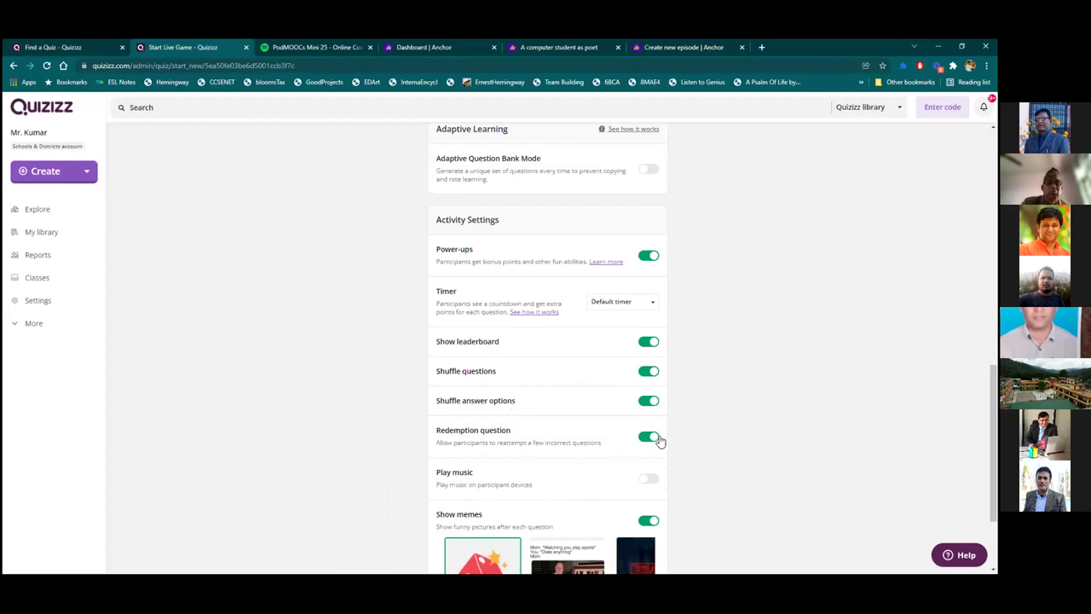
click(649, 520)
scroll(568, 314, up, 7)
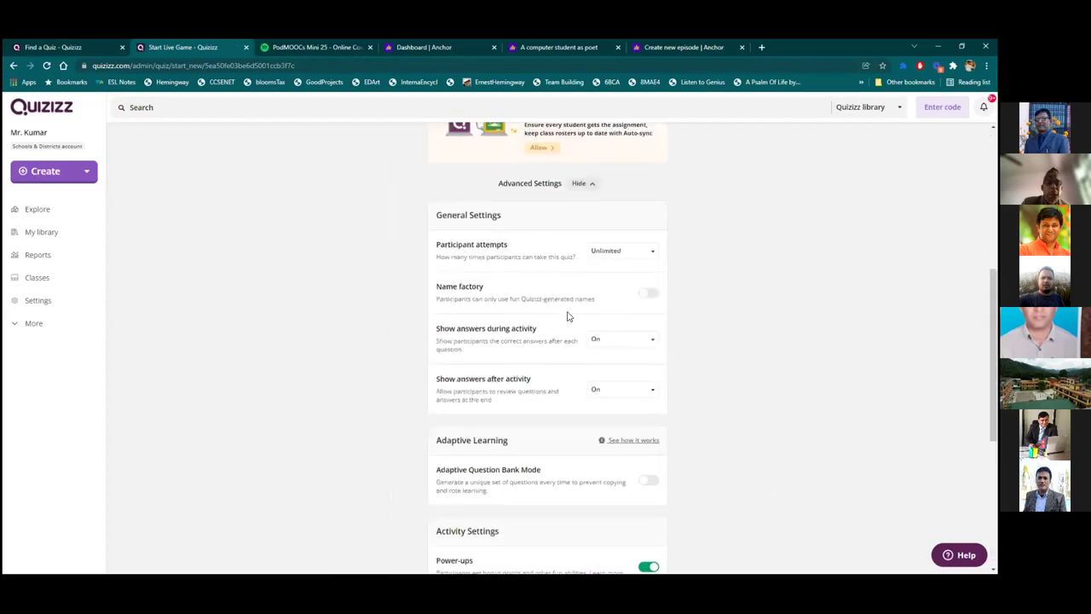
Open the live game's waiting lobby in Classic mode and copy the join link for participants.
scroll(549, 206, up, 2)
click(564, 211)
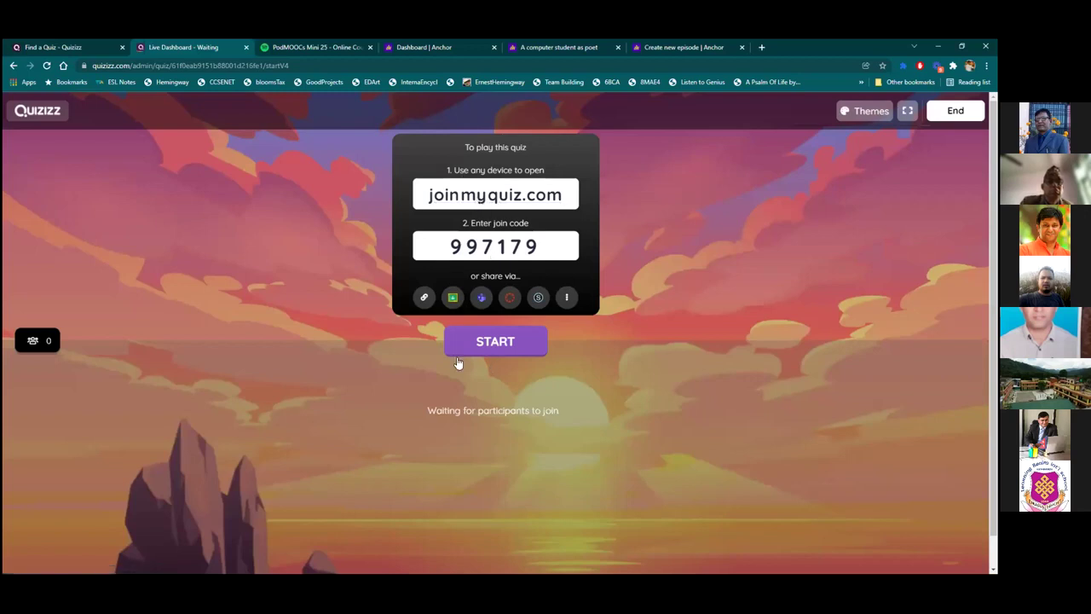
click(424, 297)
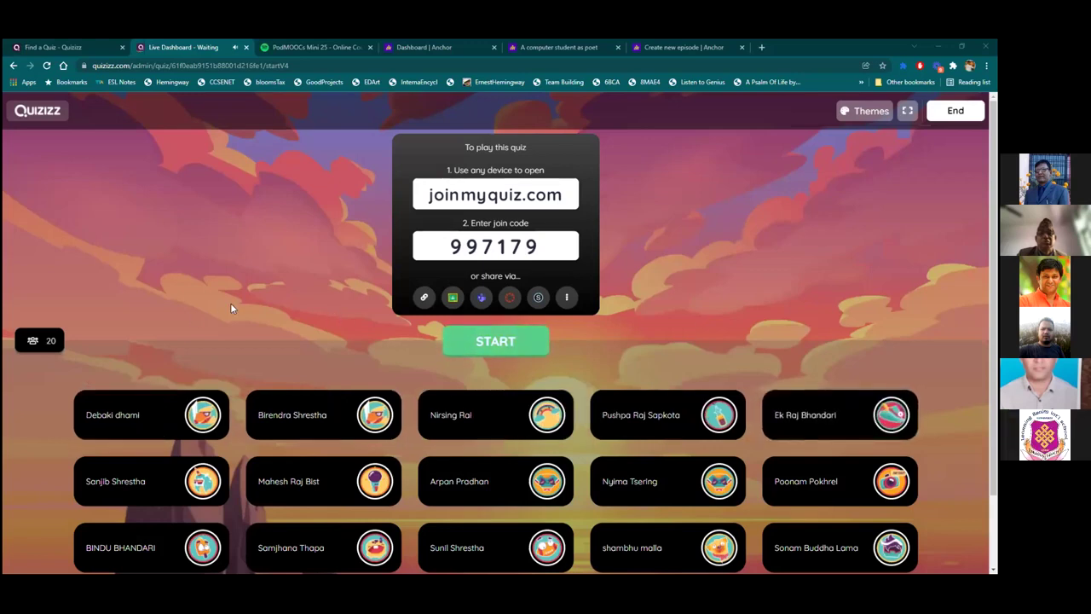
Look through the participants who have joined the lobby and start the live quiz.
scroll(263, 313, down, 1)
scroll(545, 426, down, 1)
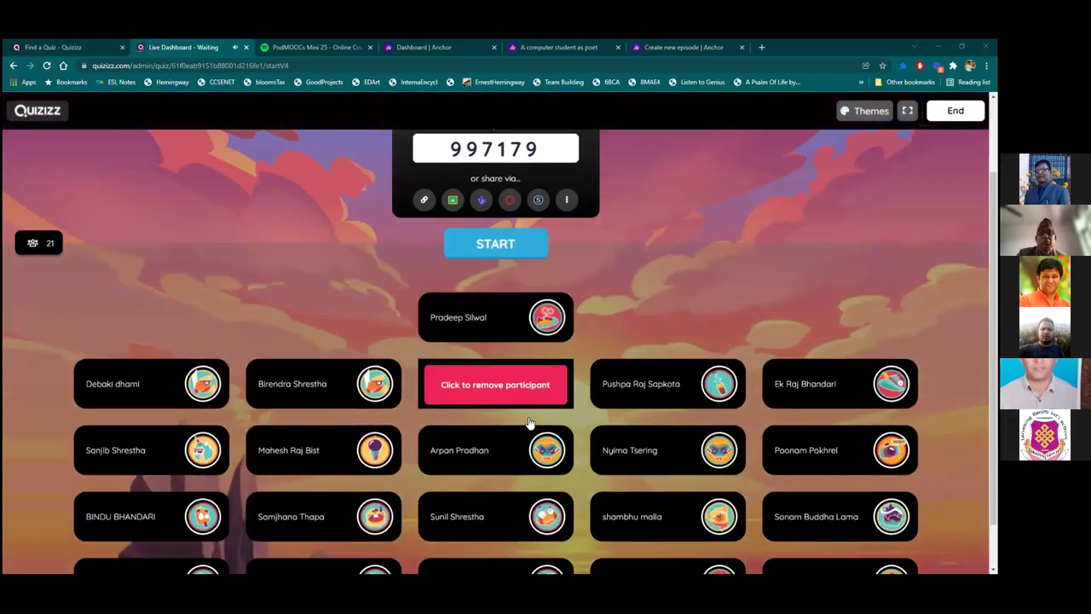
scroll(576, 422, down, 1)
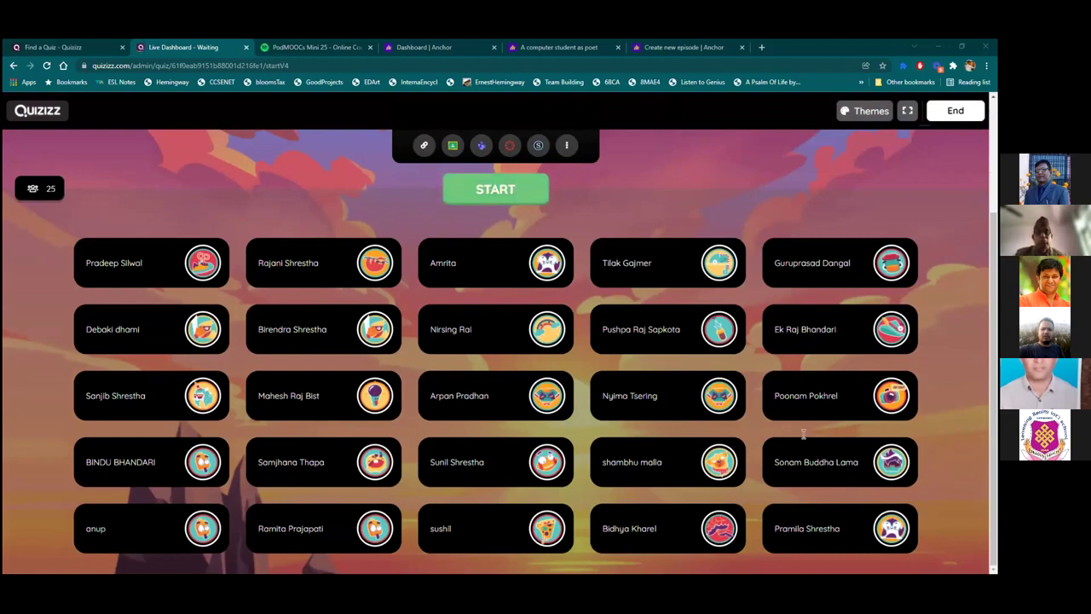
scroll(228, 232, up, 1)
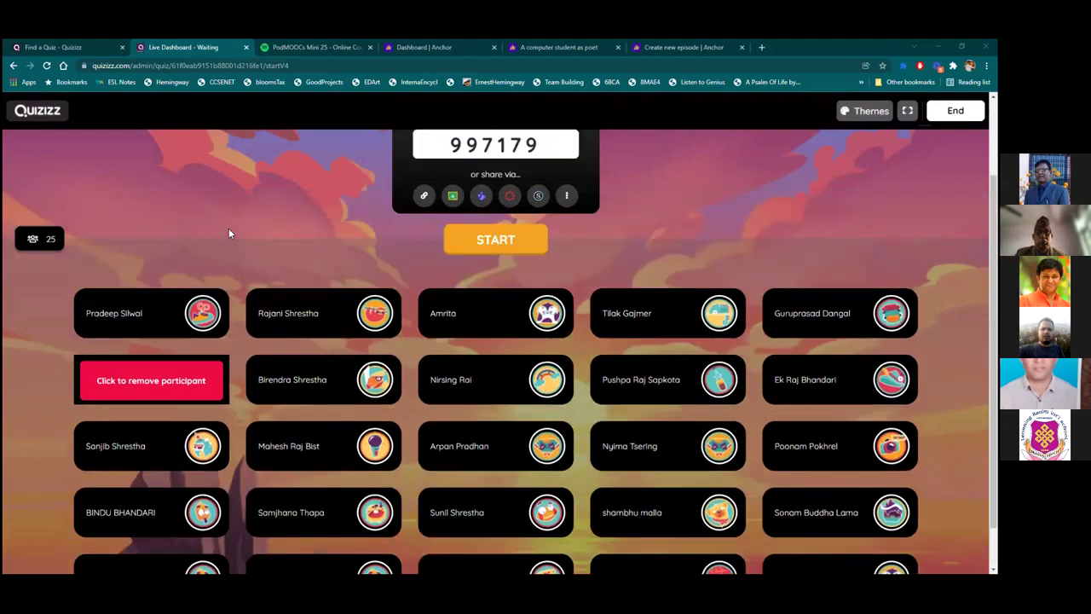
scroll(228, 233, up, 1)
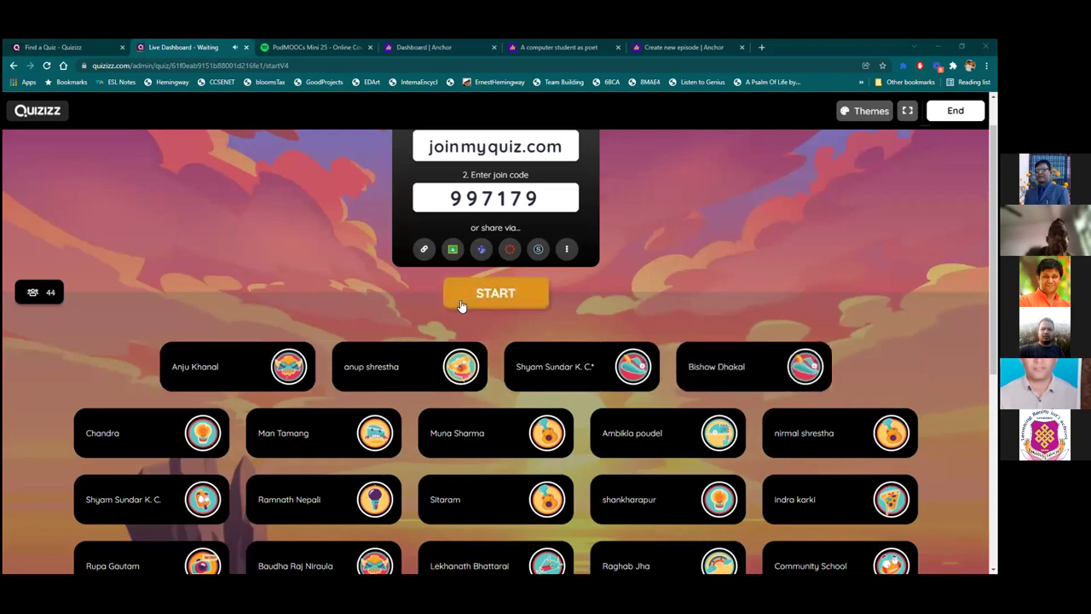
click(460, 305)
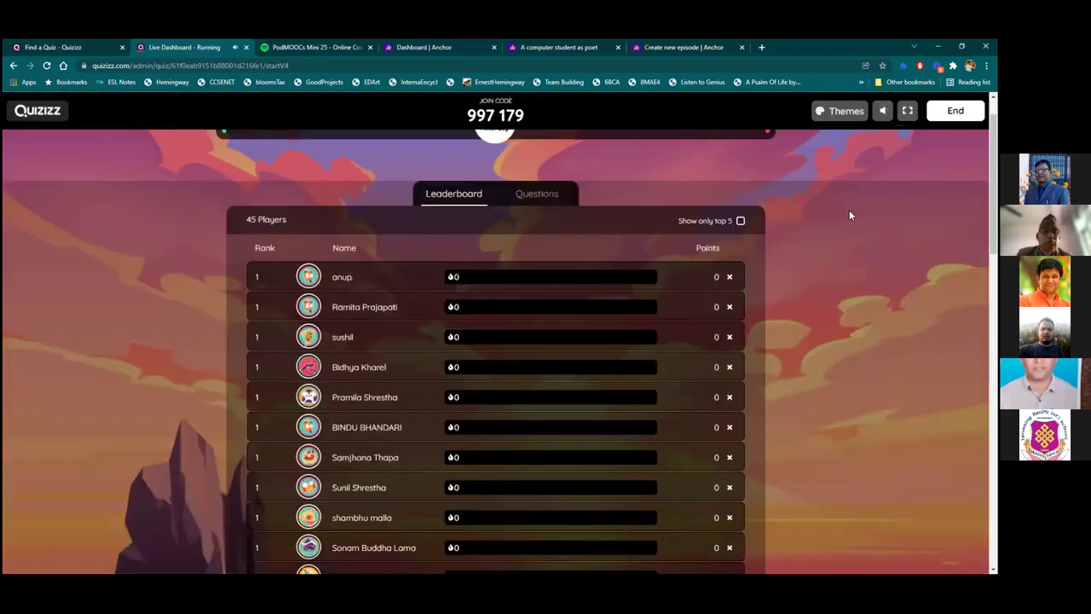
Mute the game's sound and check the live leaderboard from the first to the last player.
click(882, 110)
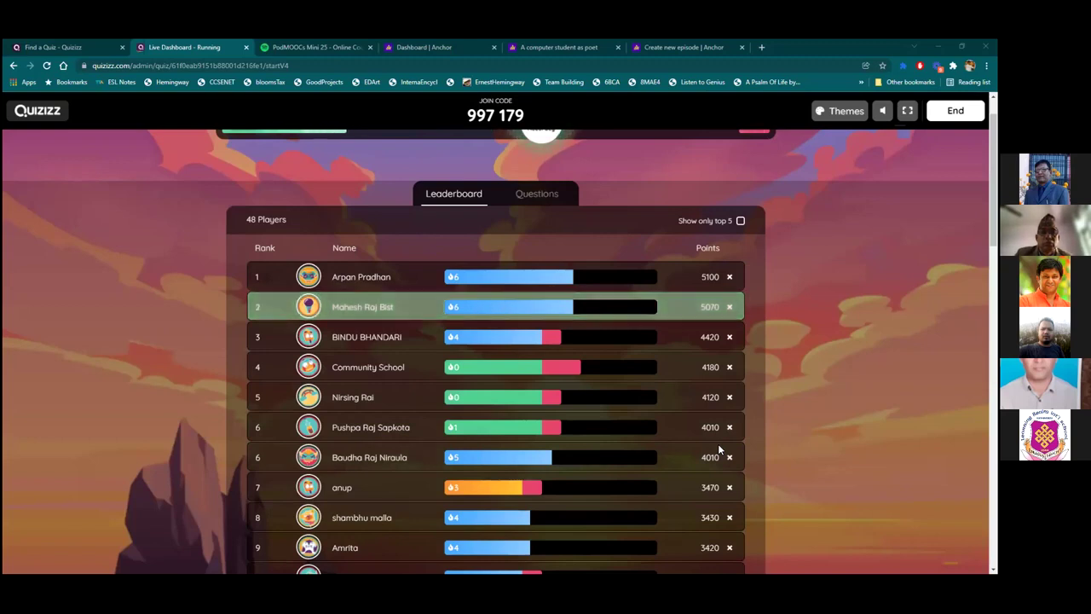
scroll(365, 481, down, 1)
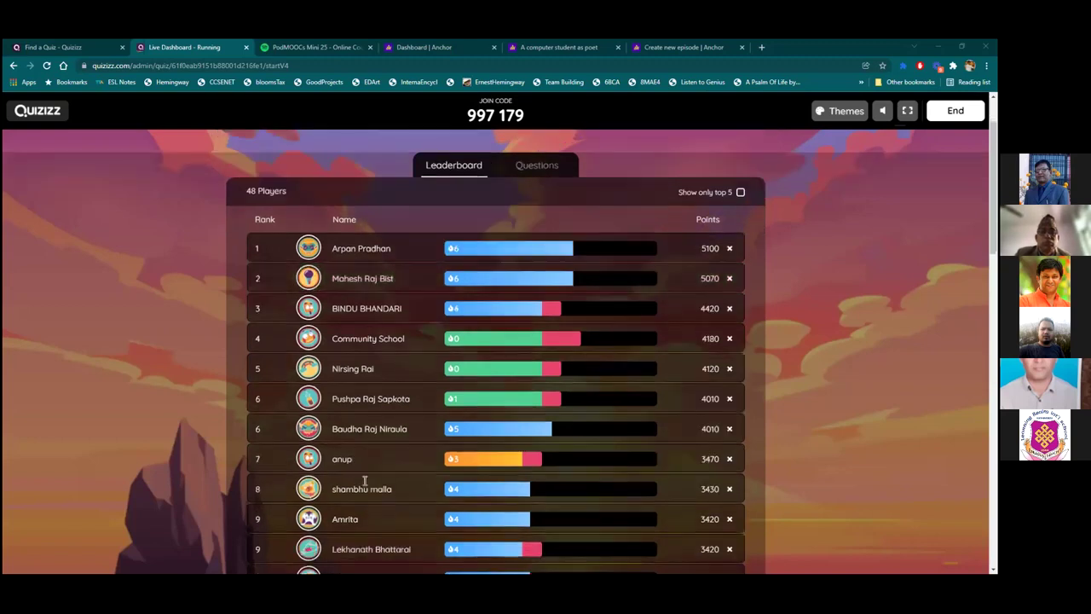
scroll(364, 481, down, 6)
scroll(402, 485, down, 7)
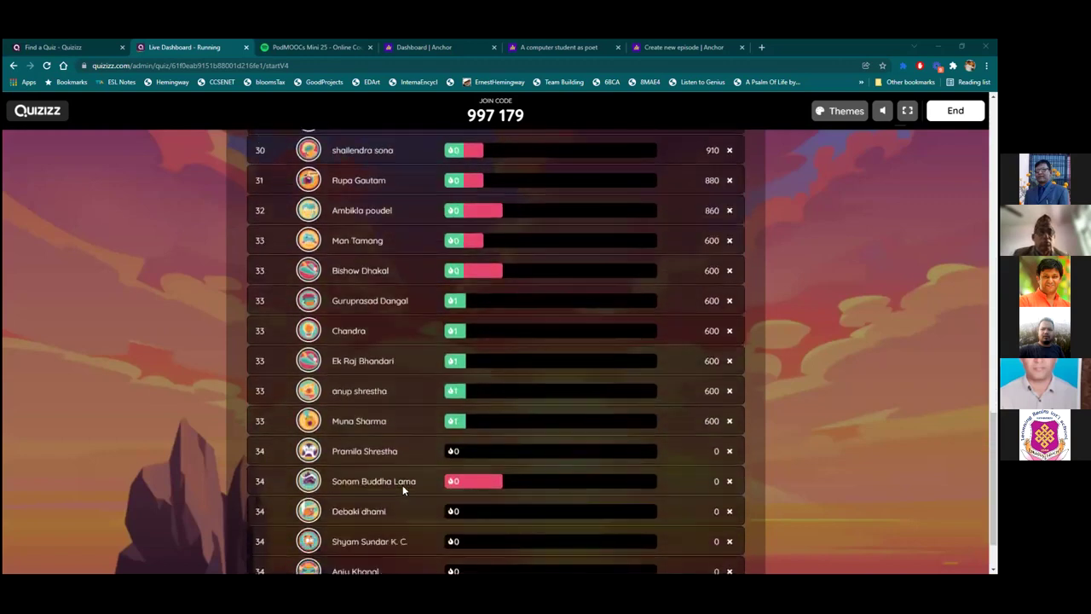
scroll(402, 485, down, 1)
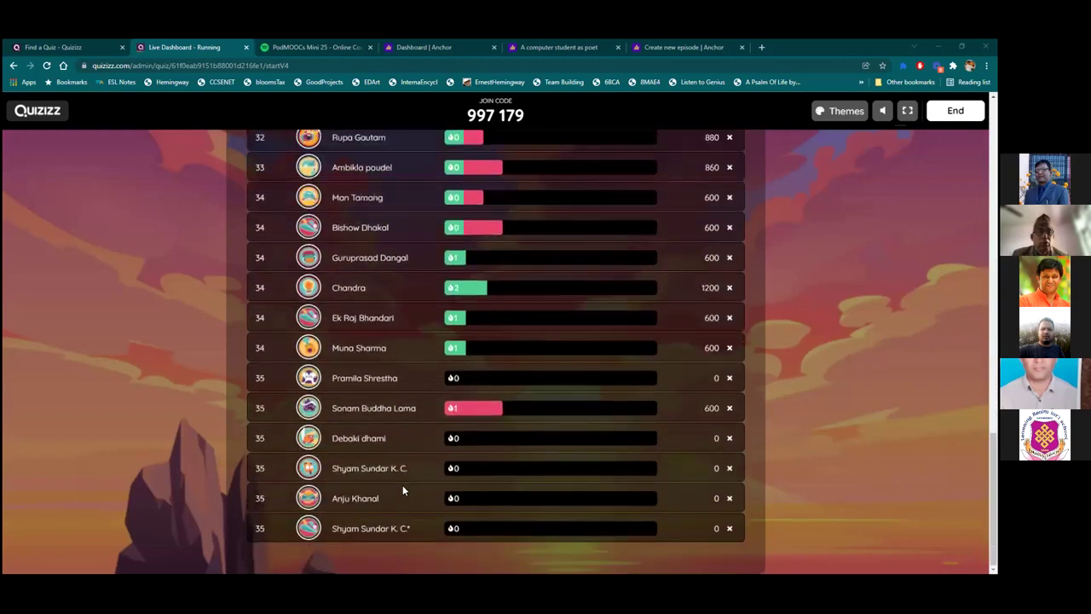
scroll(166, 398, up, 11)
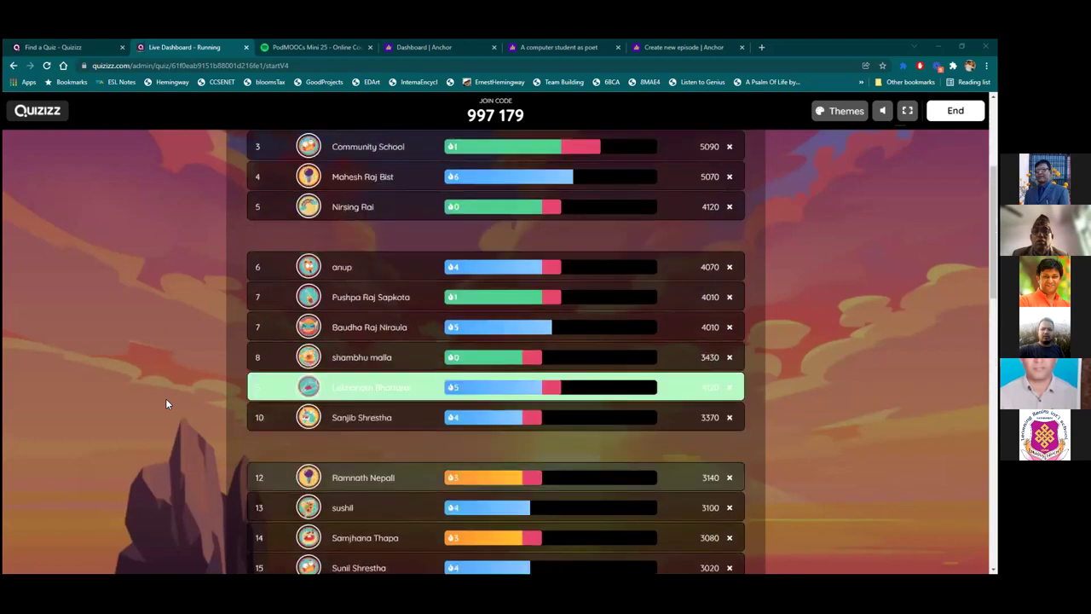
scroll(166, 398, up, 3)
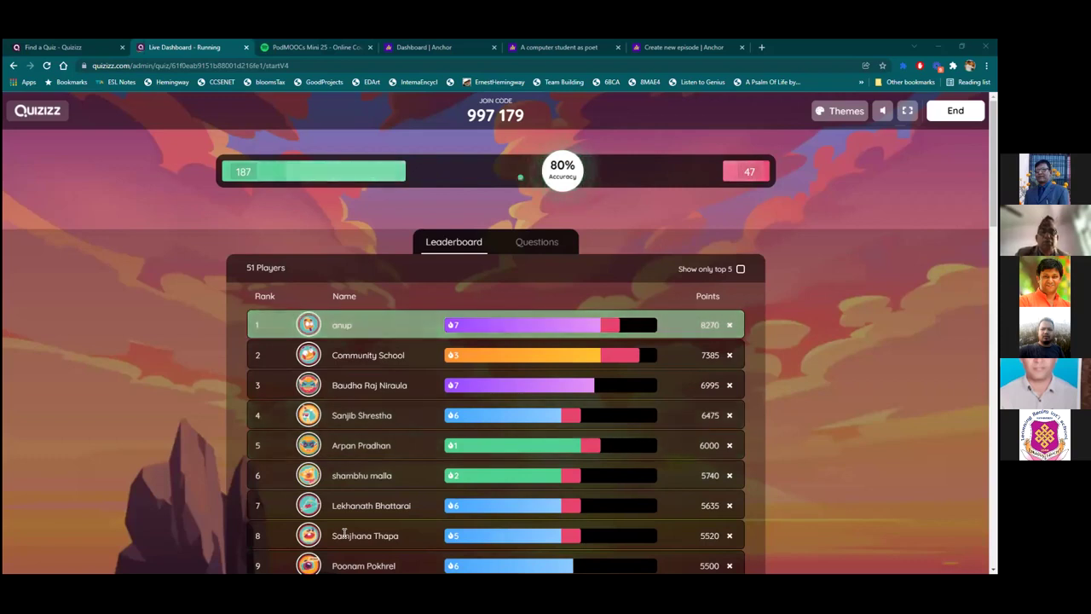
Reuse the tab with the podcast's public Anchor page to search the web for "quizizz in the classroom".
click(541, 48)
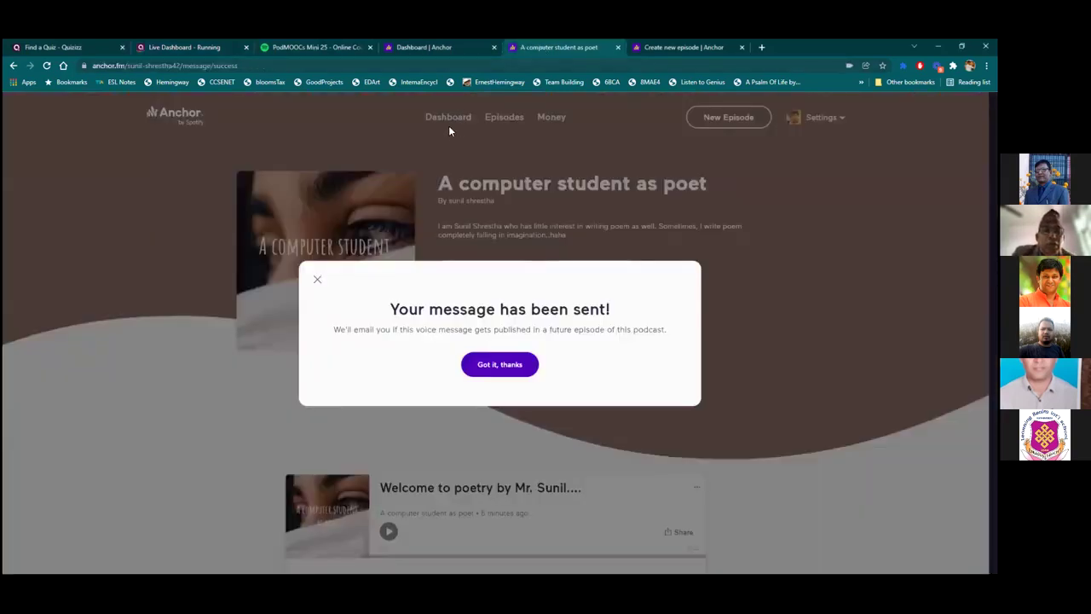
click(402, 66)
text(quizizz)
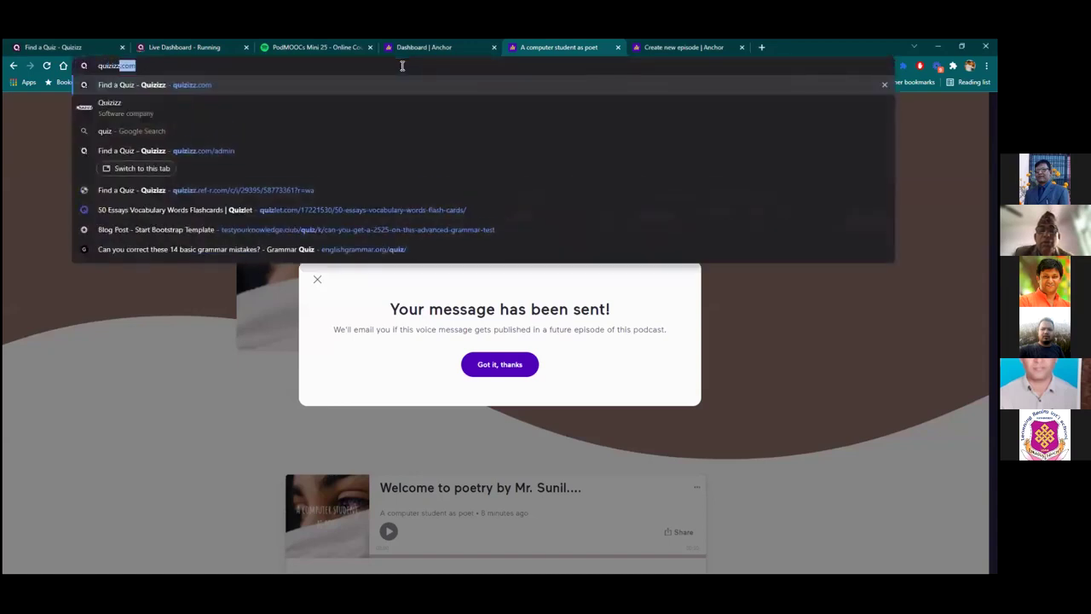
text( in the classroom)
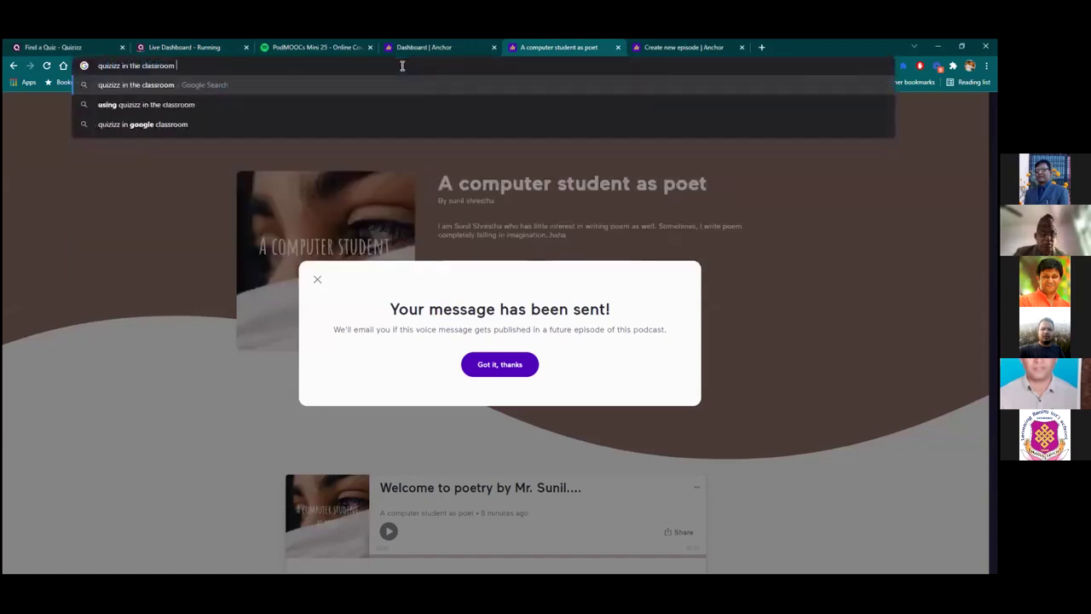
key(Return)
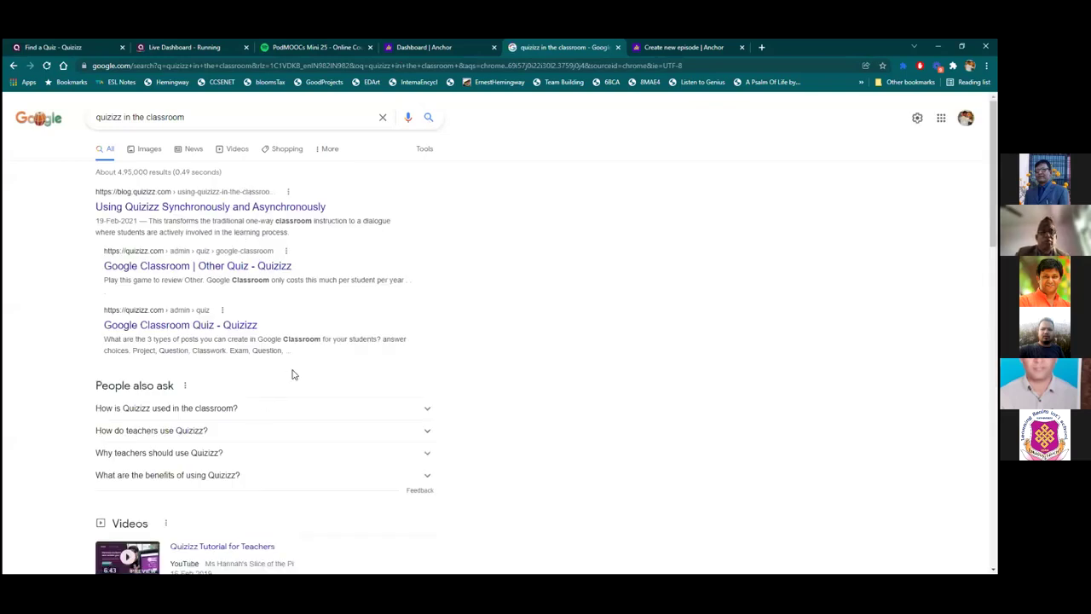
Refine the web search with "eklavya", open the article Quizizz for Quiz in Classroom, and clear its address from the address bar.
scroll(294, 375, down, 2)
scroll(295, 375, up, 2)
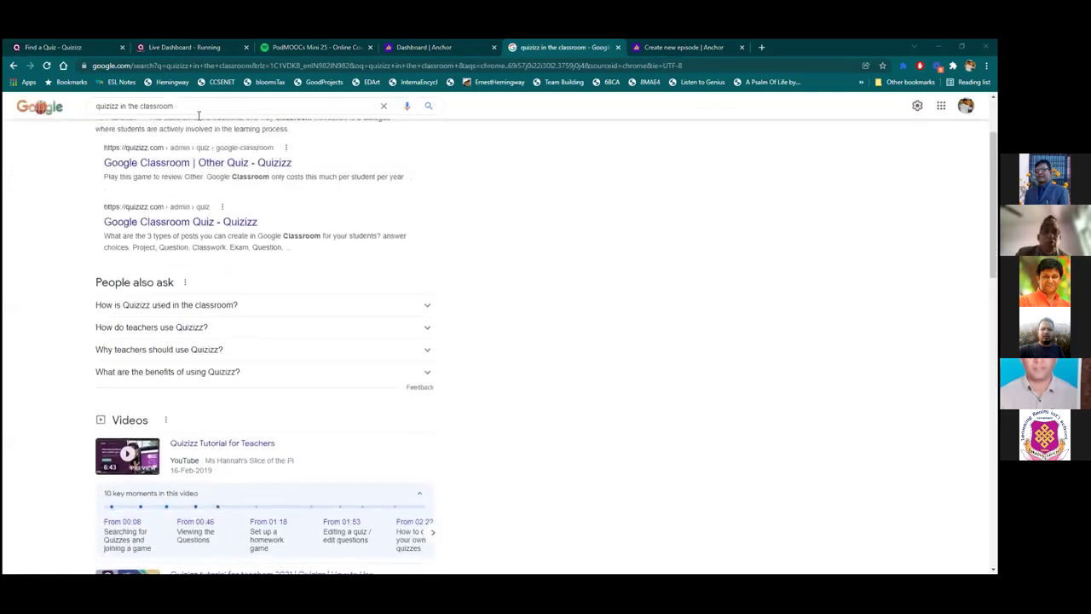
click(199, 116)
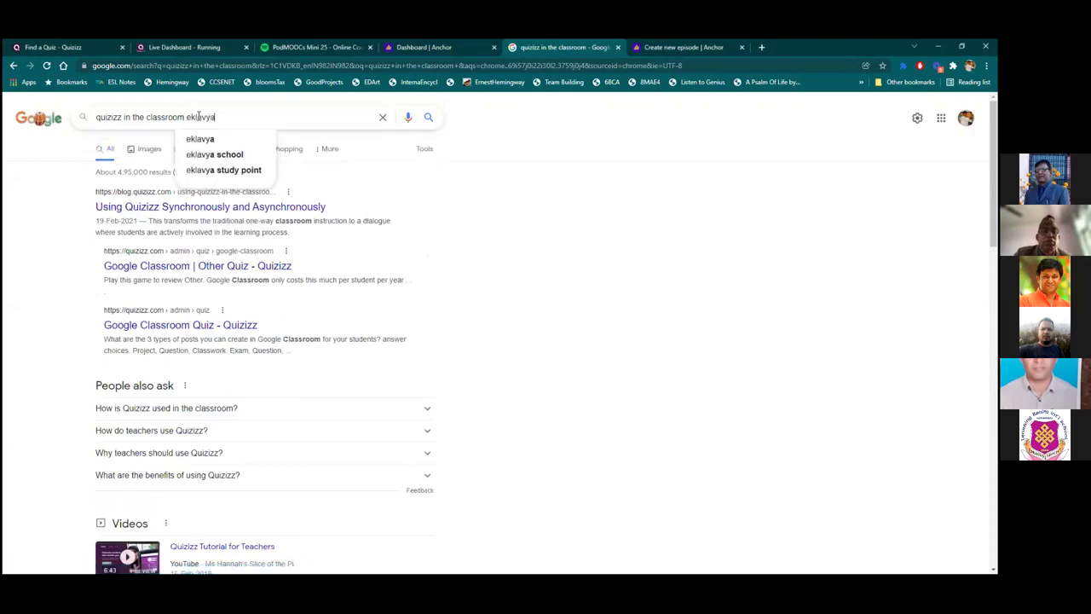
key(Return)
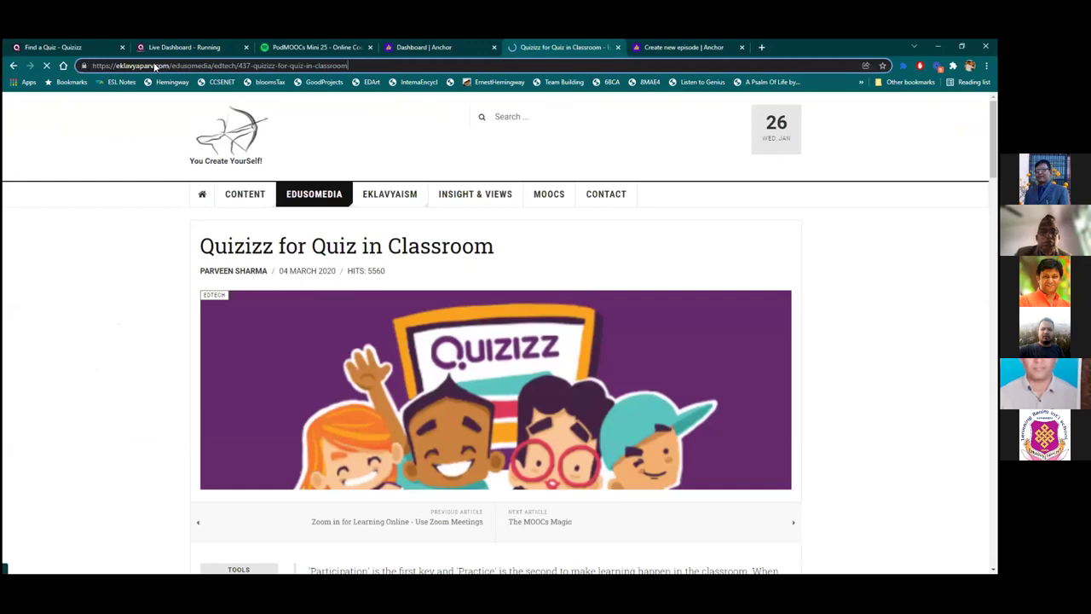
click(324, 64)
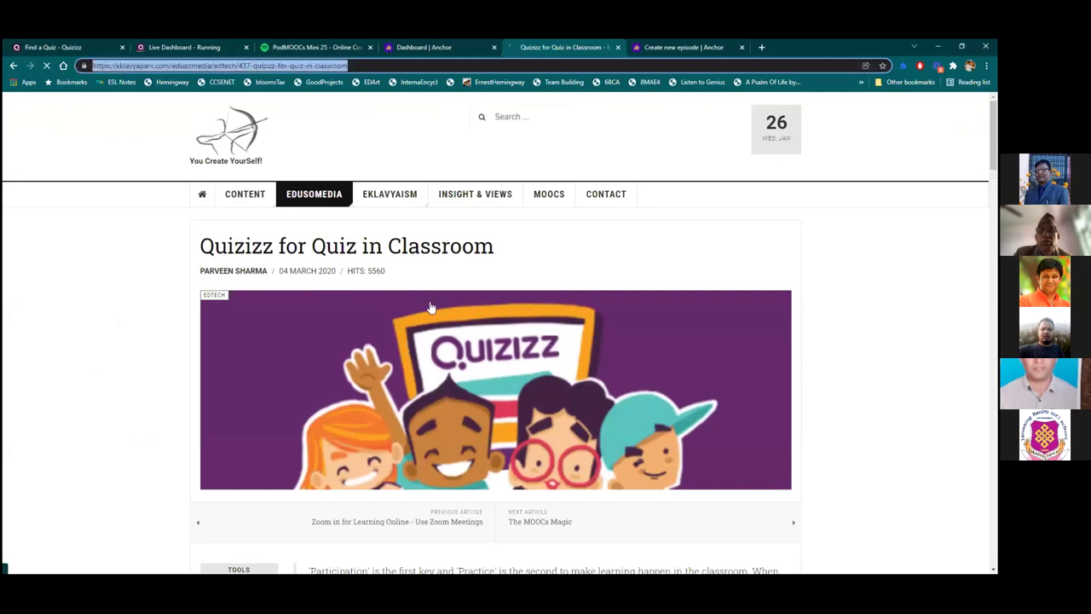
key(BackSpace)
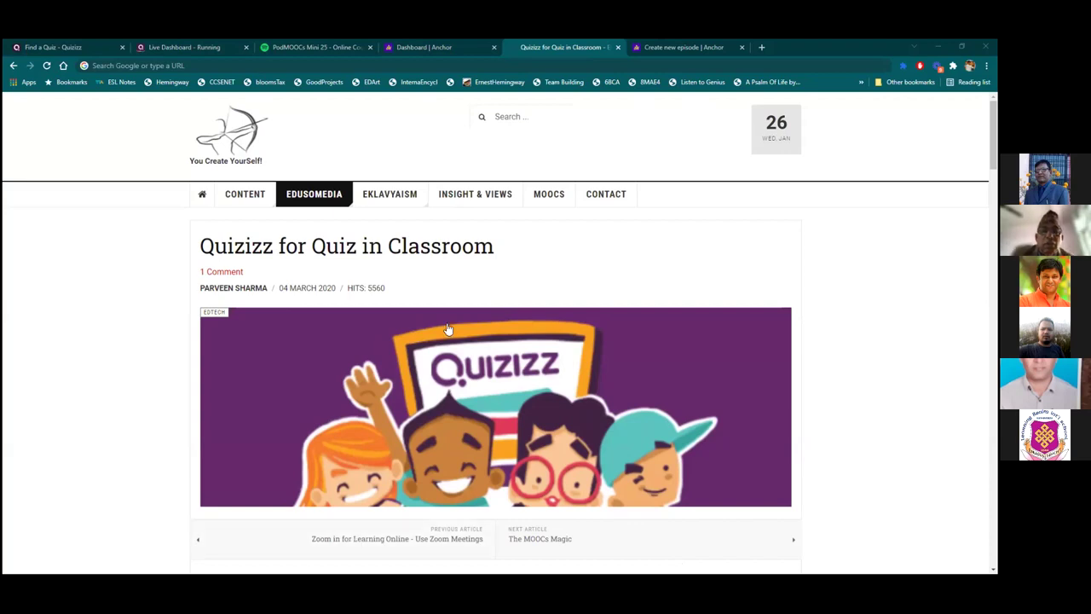
Return to the running Quizizz game, check the leaderboard, and turn the game's sound back on.
click(199, 43)
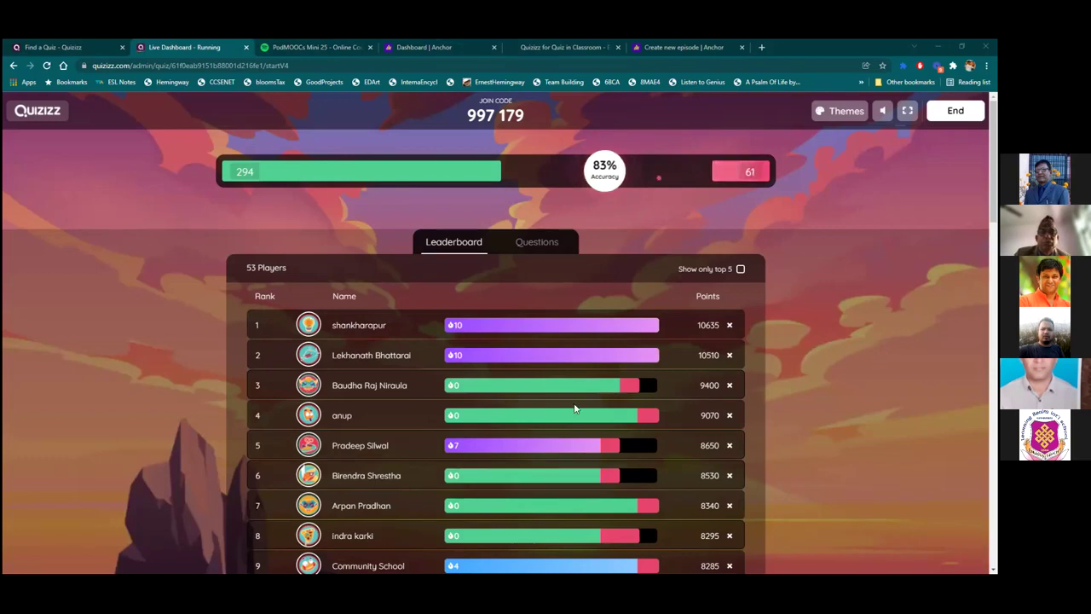
scroll(430, 483, down, 1)
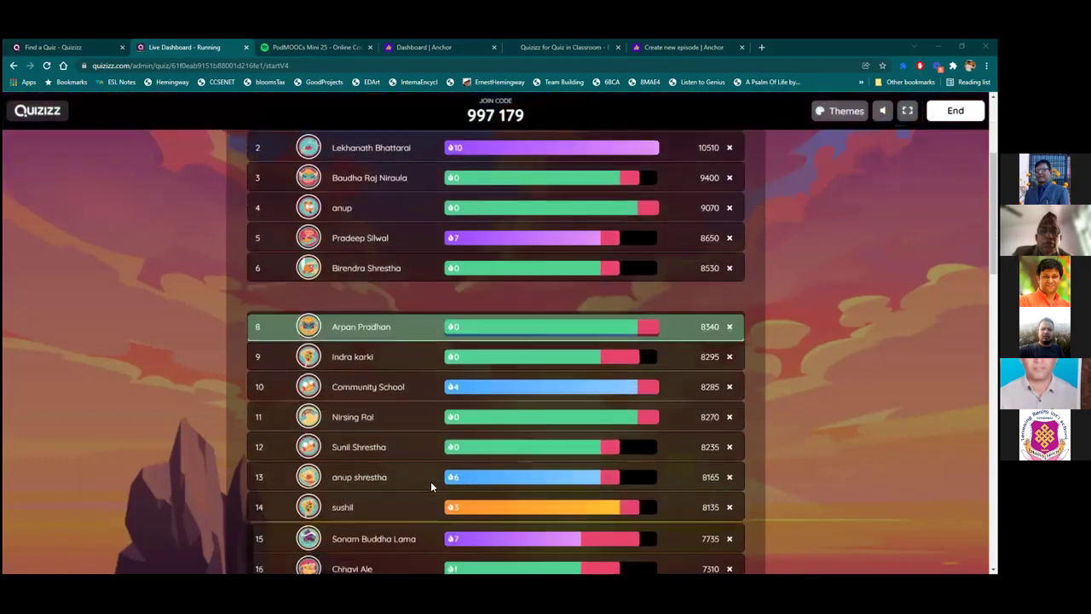
scroll(818, 192, up, 1)
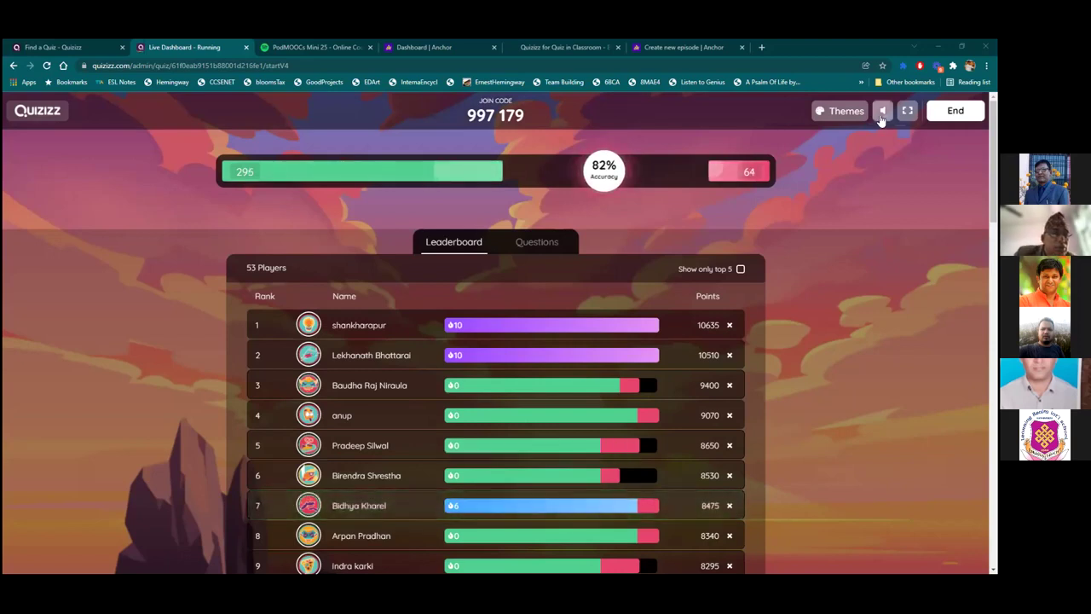
click(881, 113)
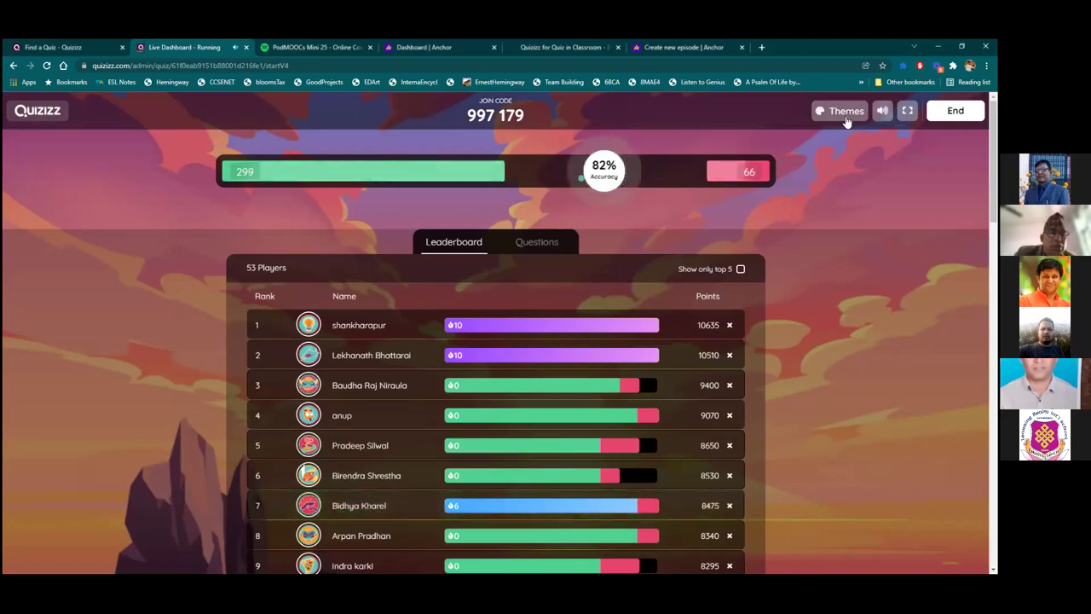
Try the Back to school and Synthwave themes on the live game and apply the Dogsville super theme.
click(839, 111)
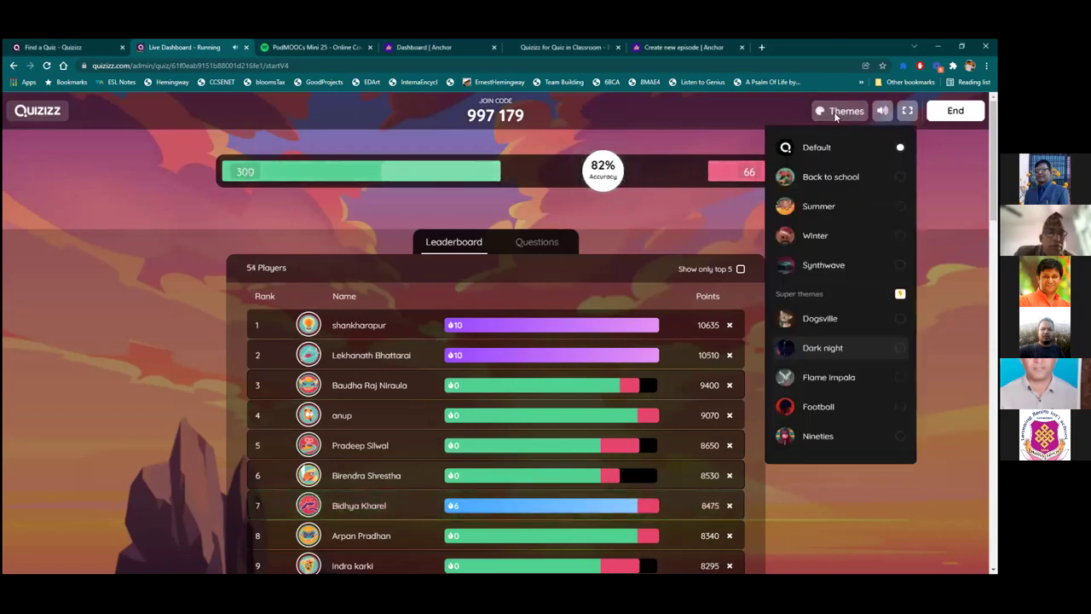
click(831, 178)
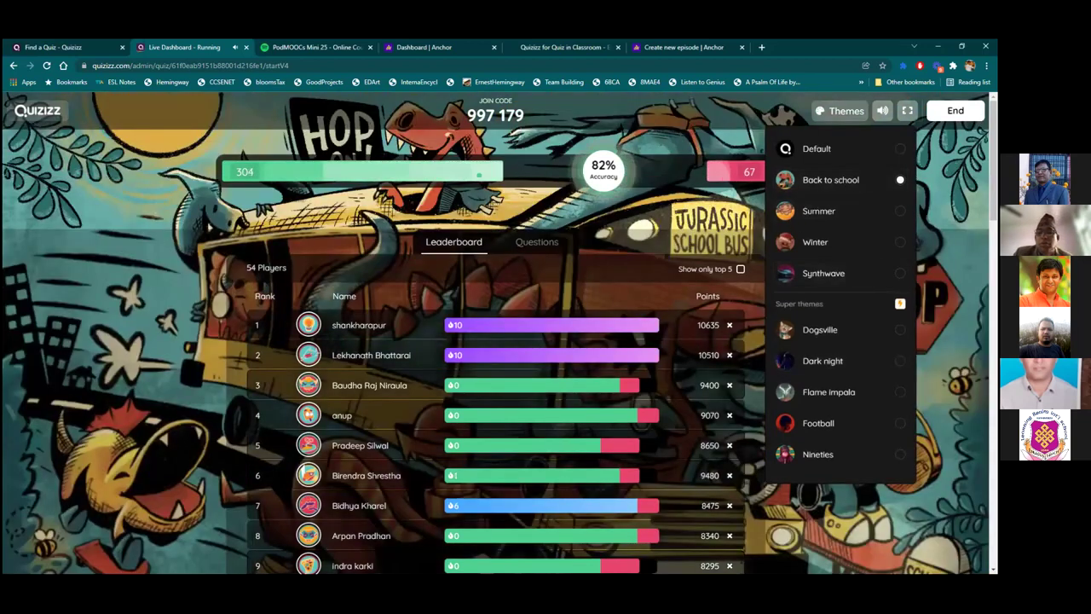
click(843, 111)
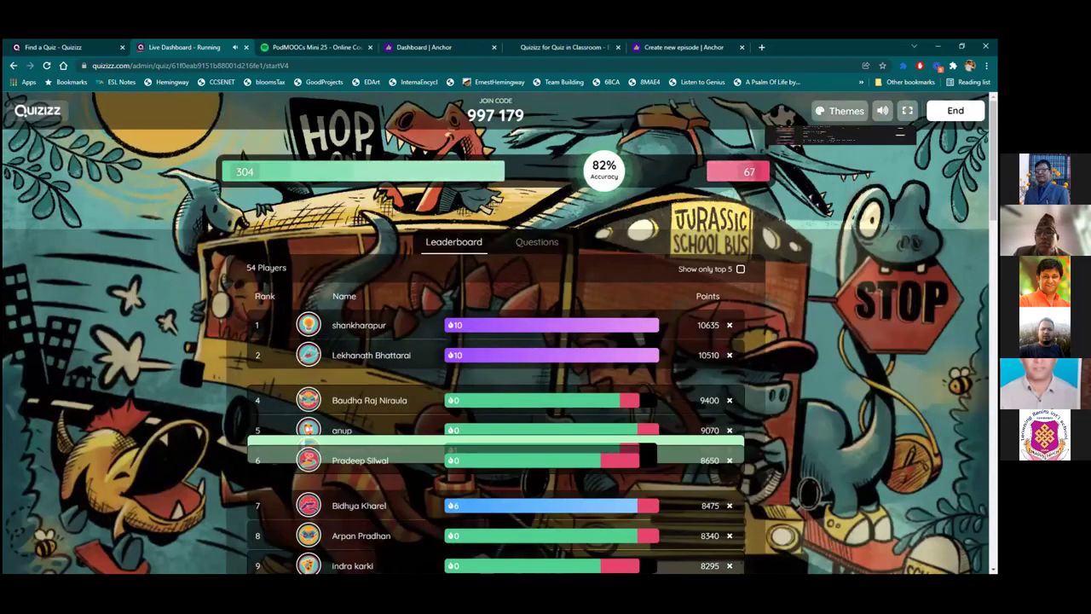
click(848, 113)
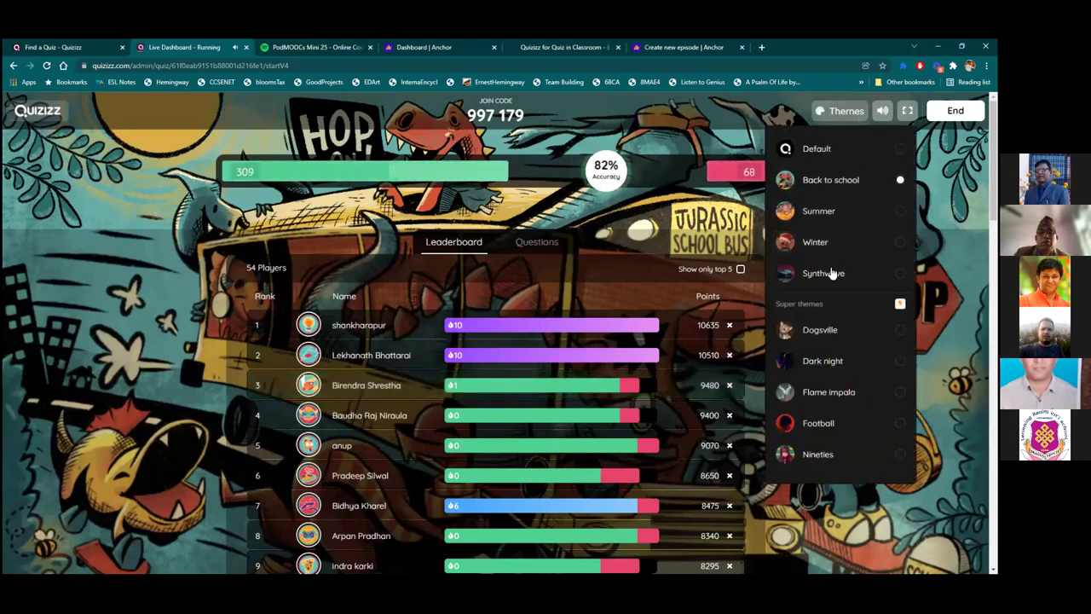
click(832, 273)
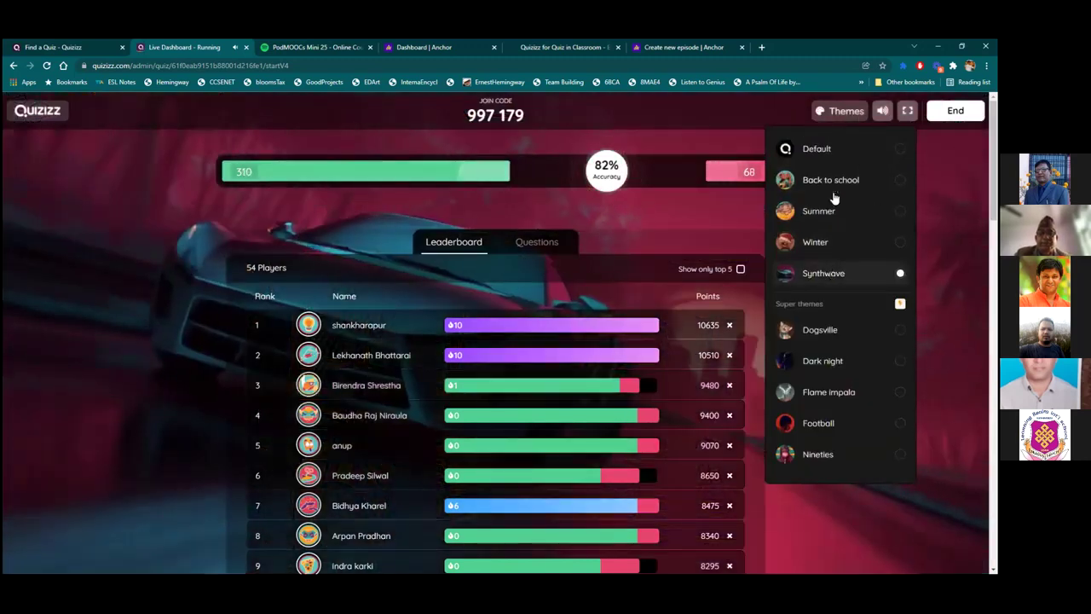
click(834, 332)
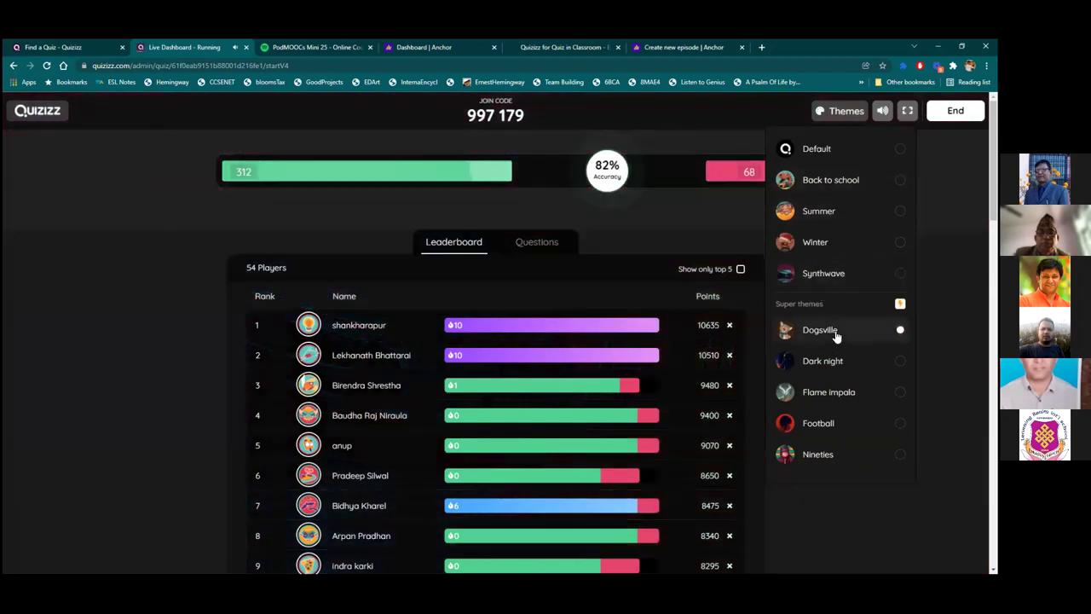
Try the Football and Nineties super themes on the live game and apply the Summer theme.
click(823, 423)
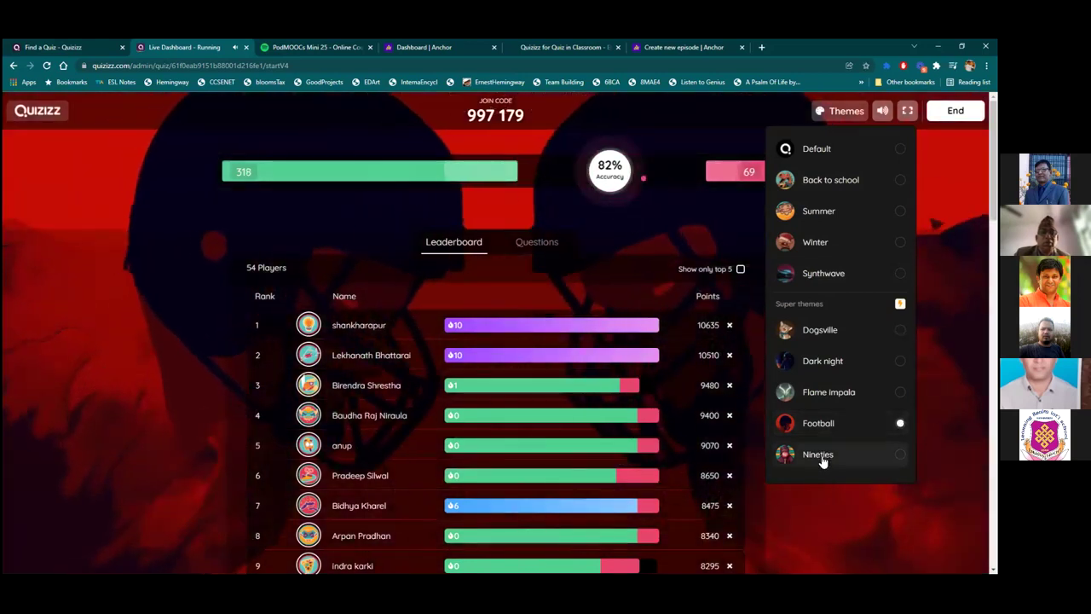
click(820, 456)
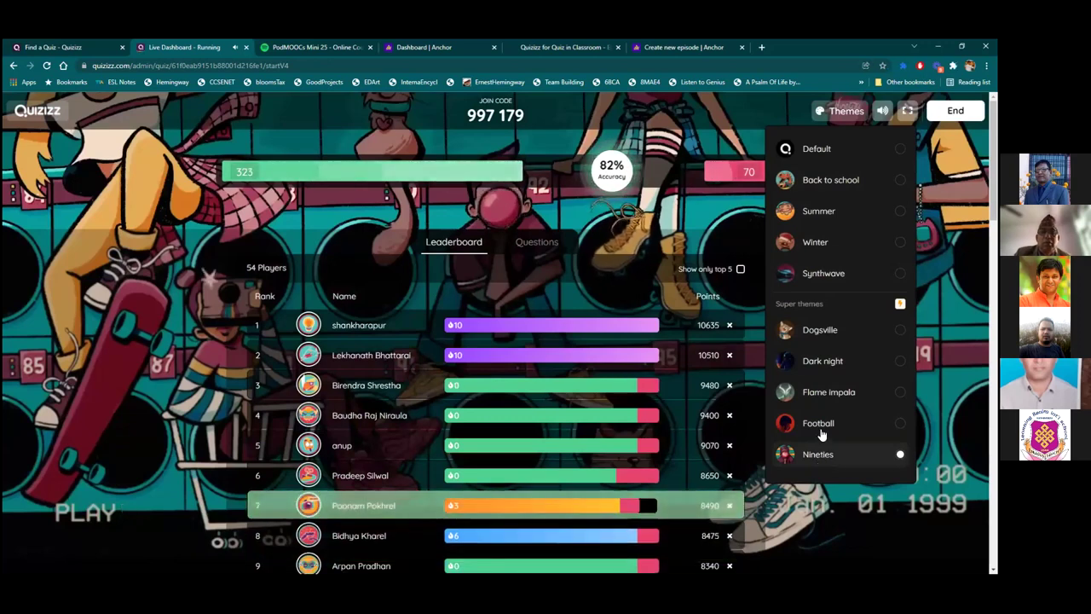
click(818, 424)
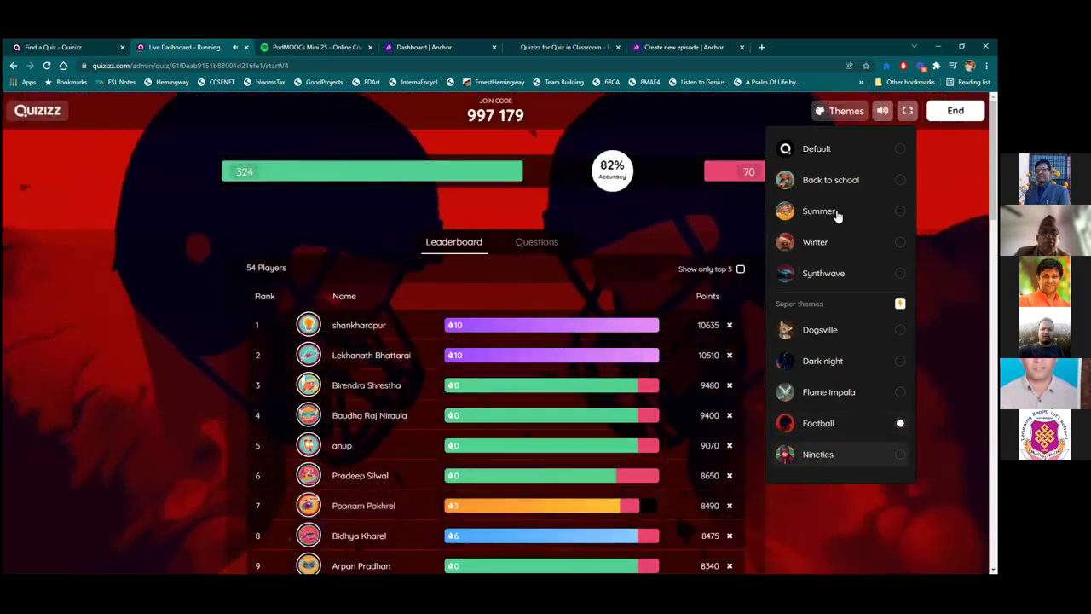
click(837, 213)
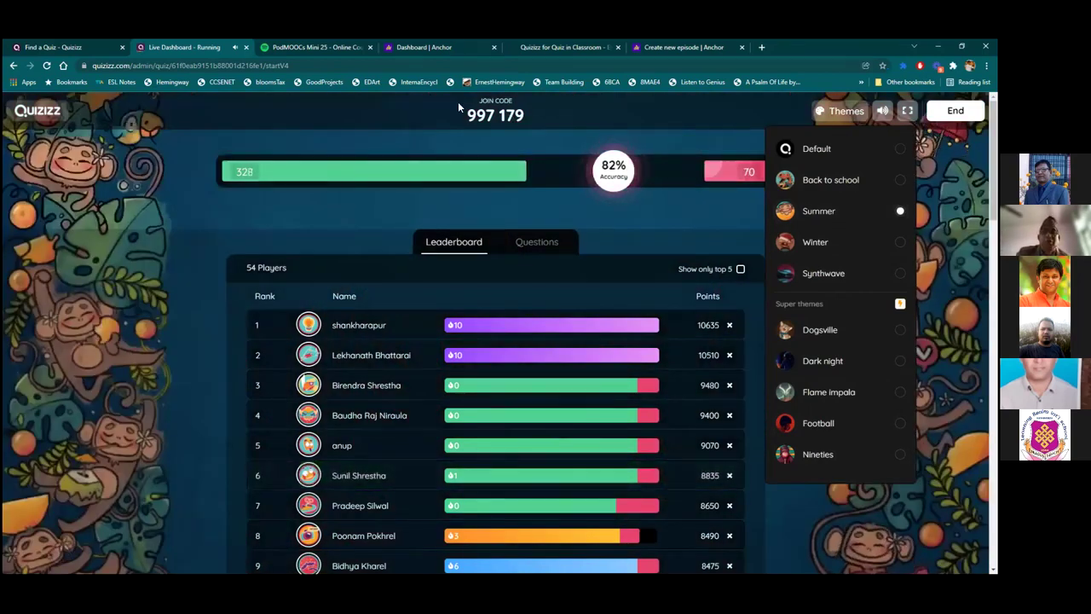
Mute the live game's sound and end the quiz for all players.
click(883, 111)
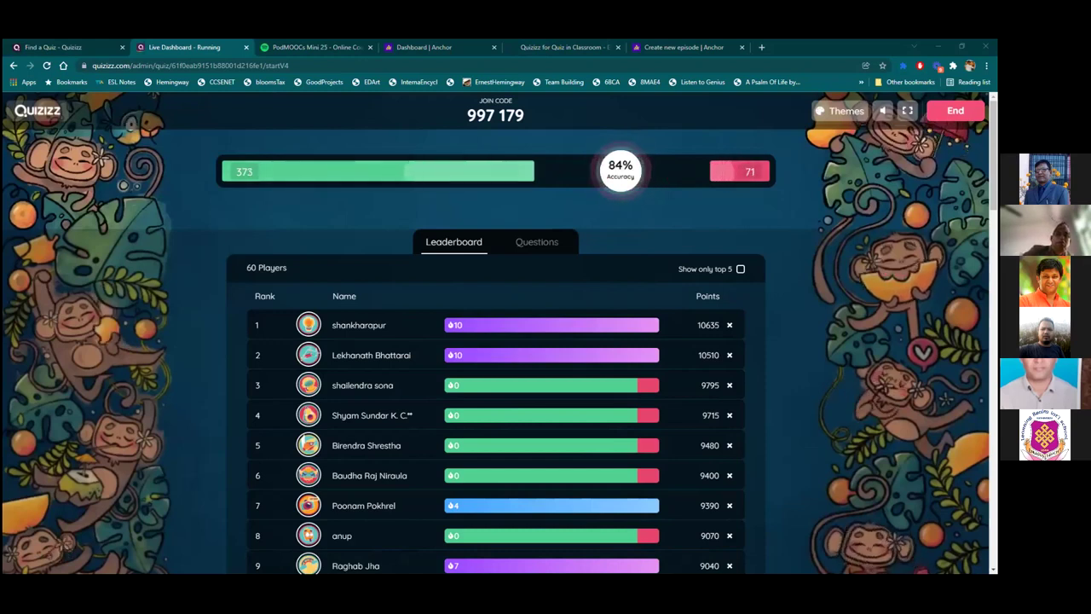
click(955, 110)
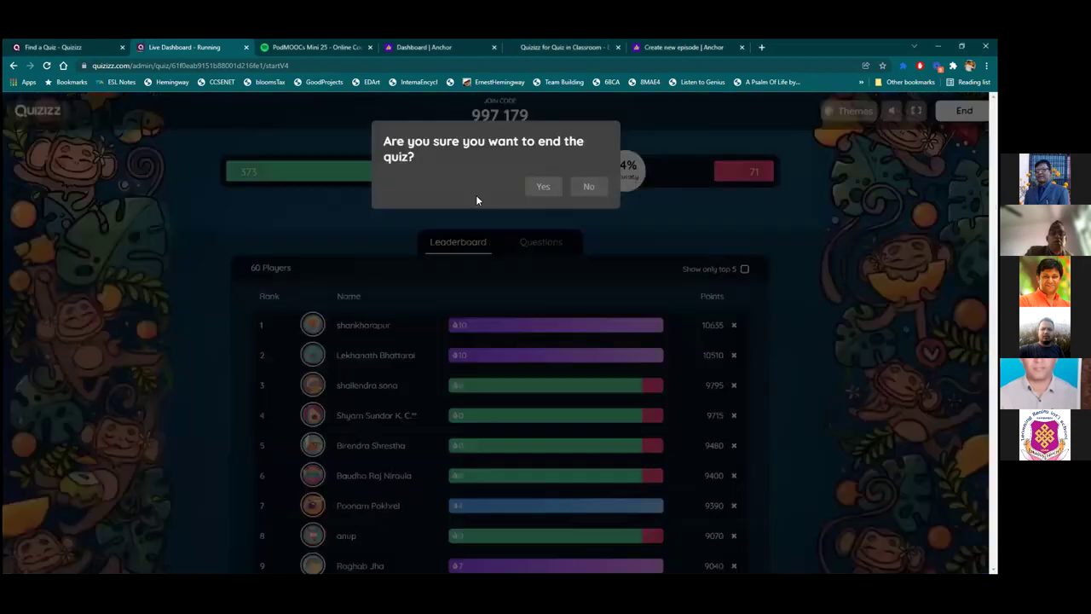
click(540, 181)
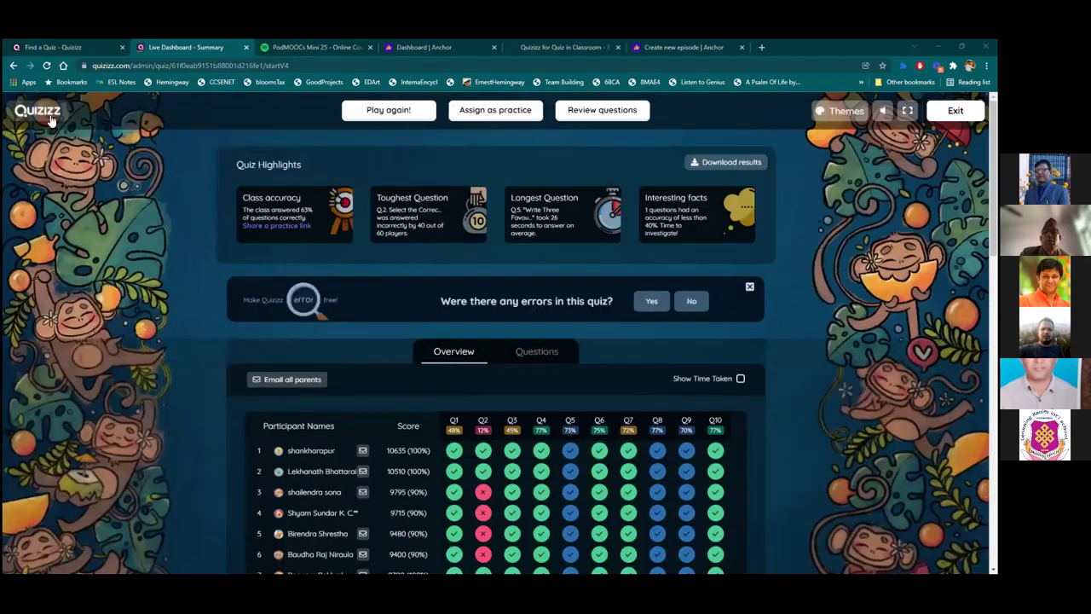
Examine the participants' scores and per-question results in the finished quiz's summary.
scroll(471, 438, down, 3)
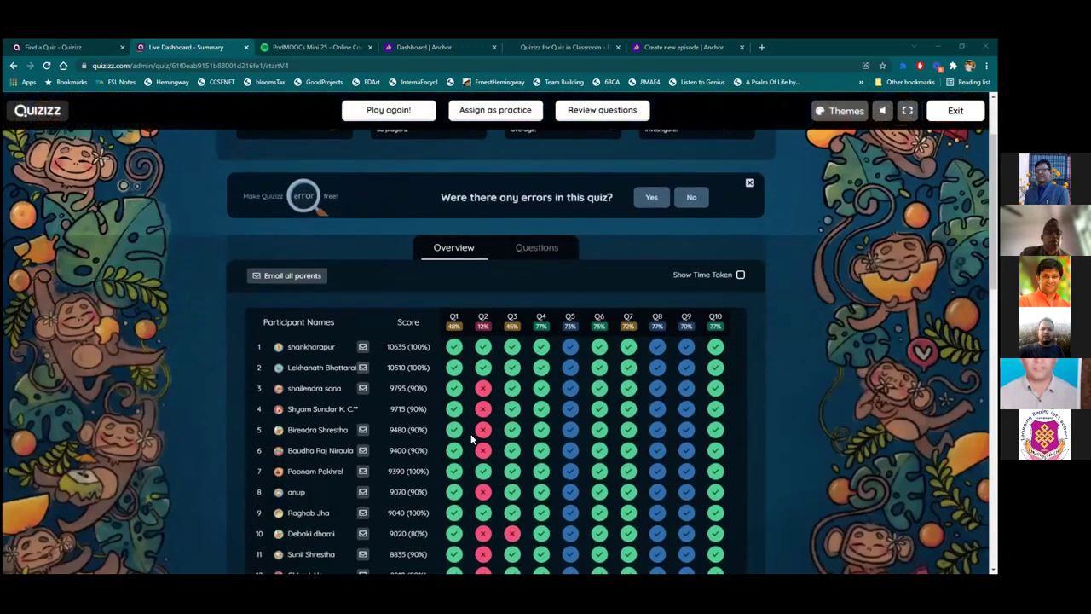
scroll(470, 436, down, 1)
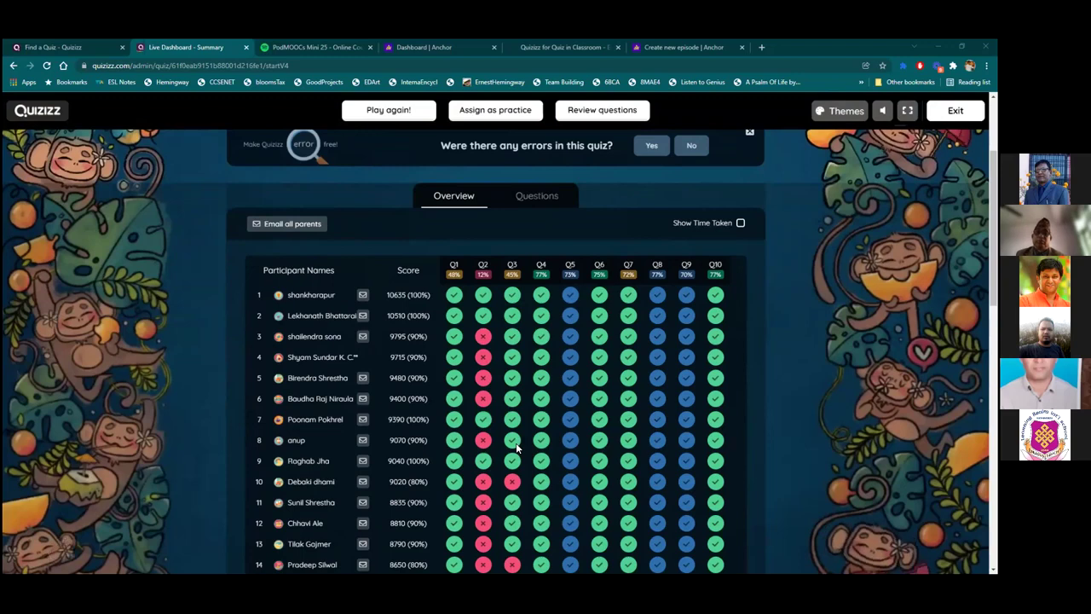
scroll(517, 447, down, 5)
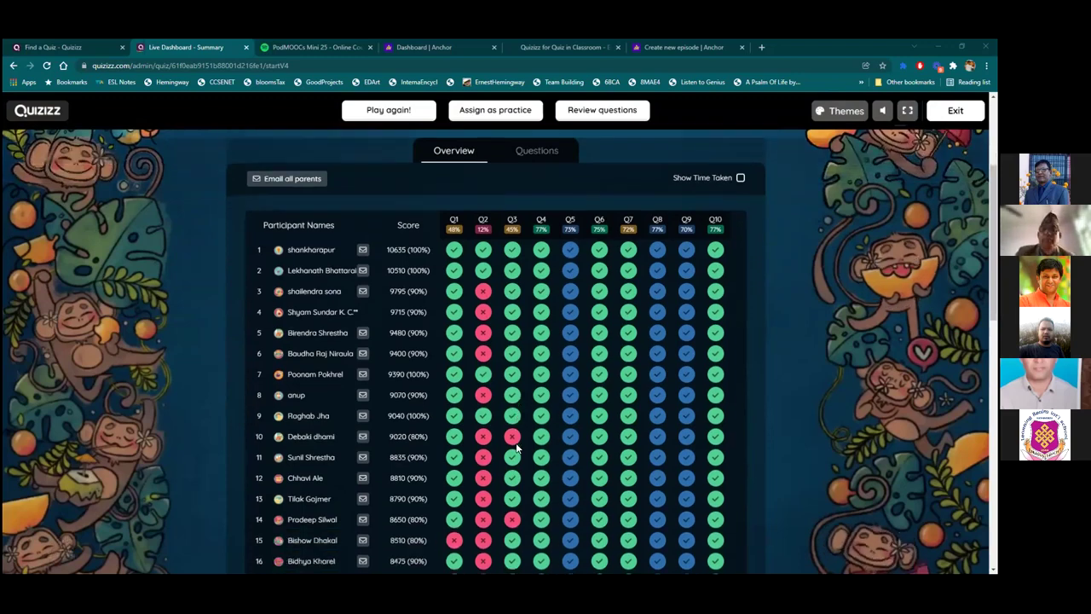
scroll(516, 447, down, 2)
scroll(516, 446, up, 8)
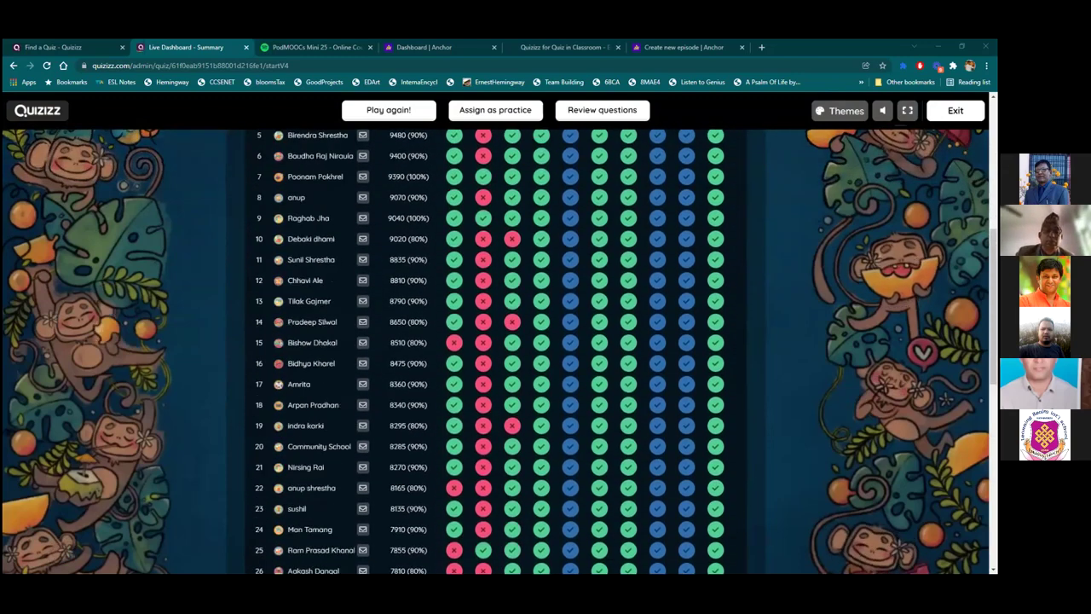
Leave the game summary, open the report for Nepal Open University - Test Quiz- 26 April, and review its participant list.
key(alt+Left)
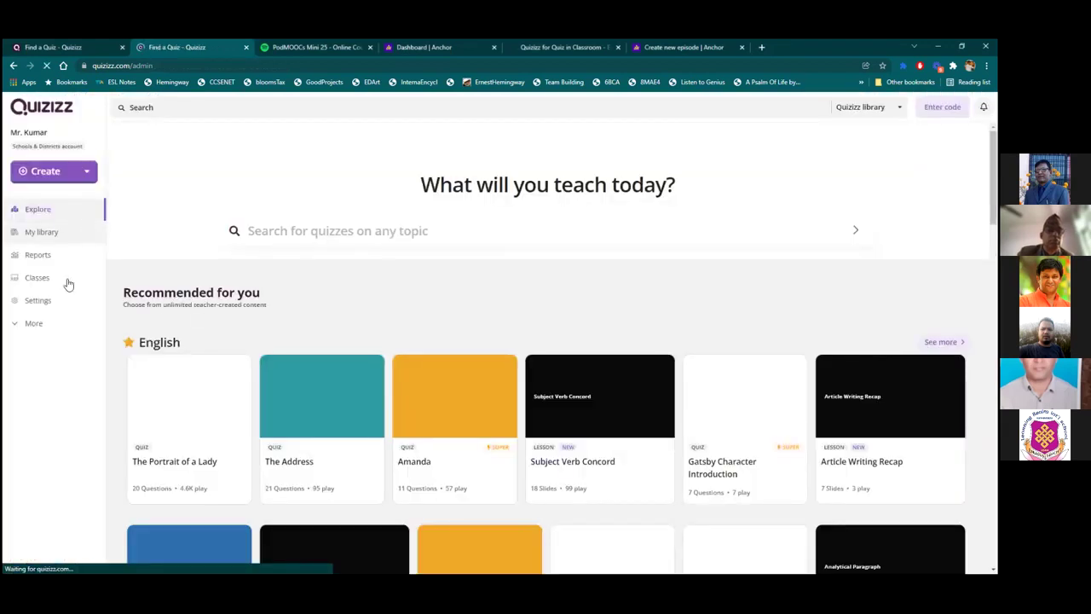
click(44, 258)
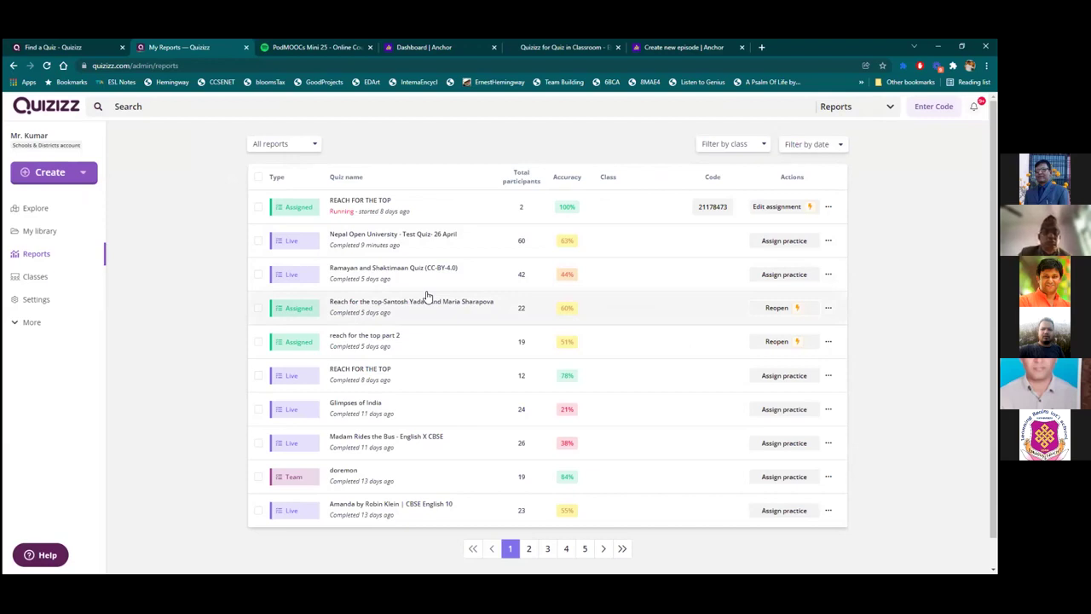
click(507, 248)
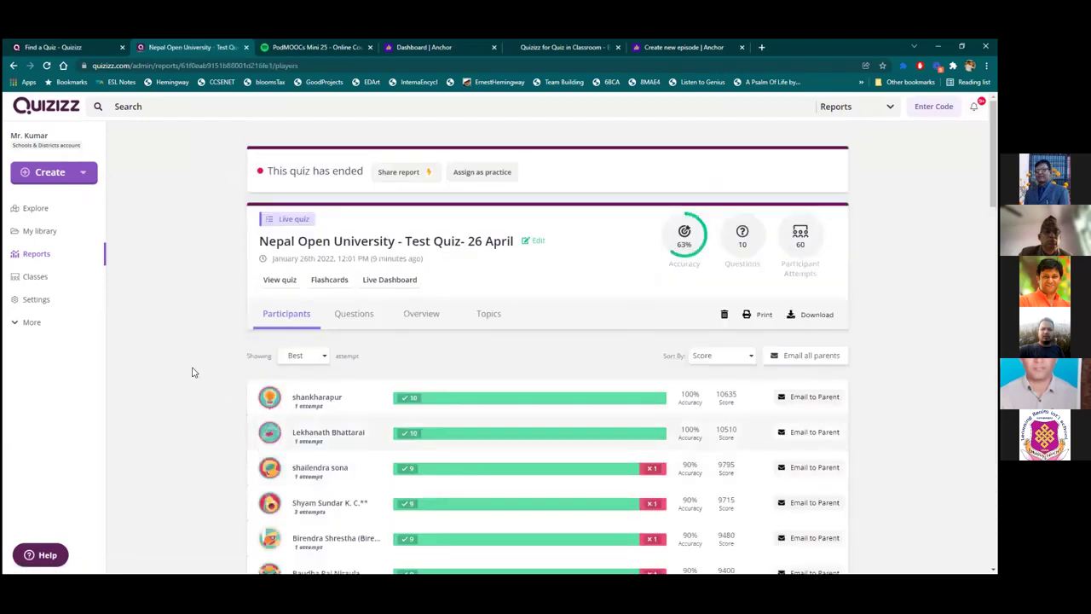
scroll(186, 367, down, 1)
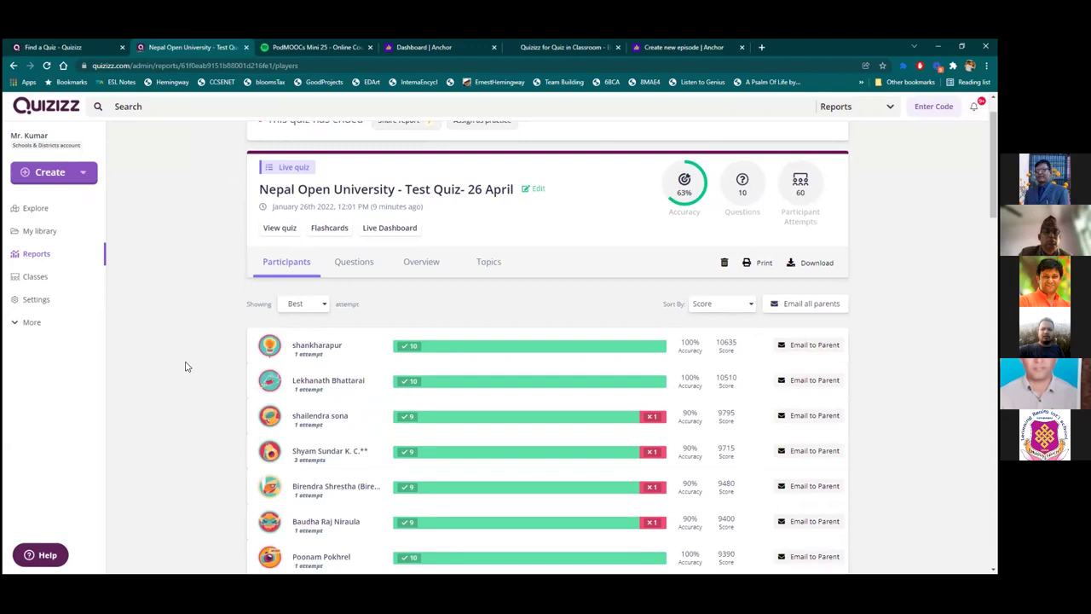
scroll(186, 367, down, 3)
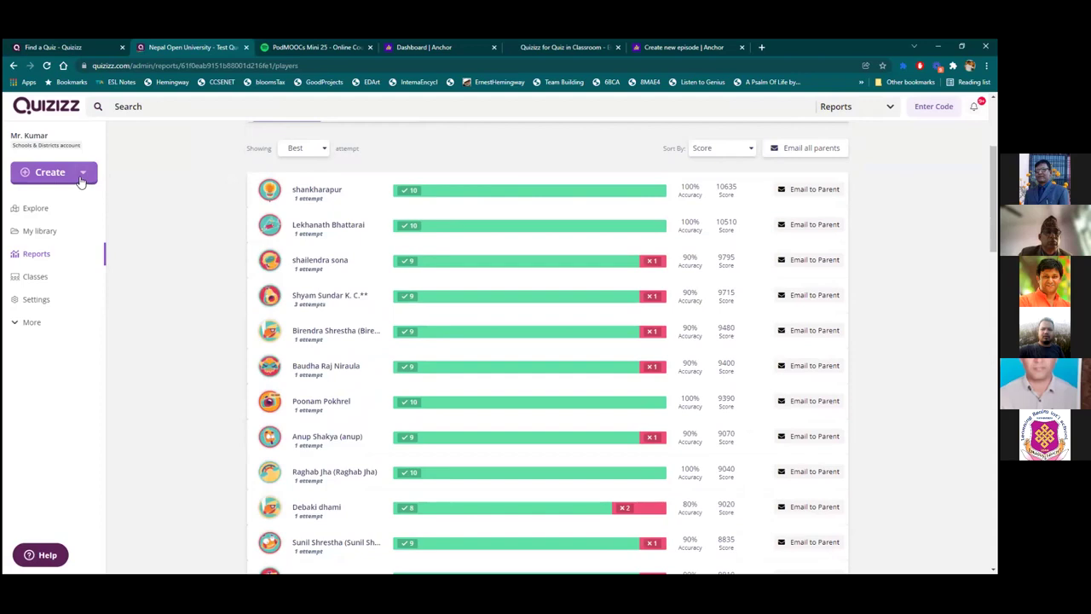
scroll(166, 292, up, 2)
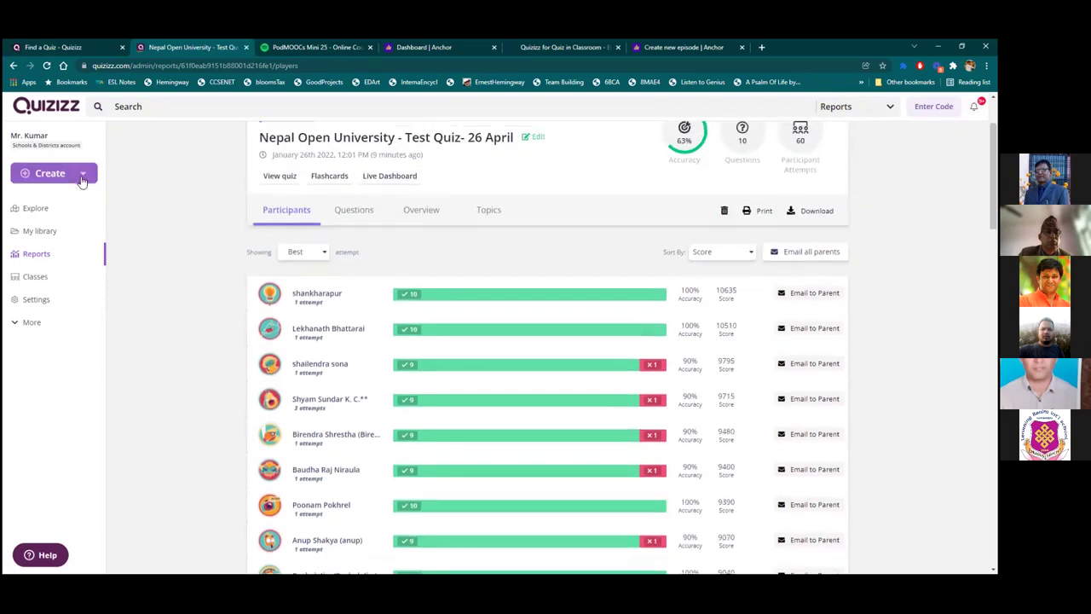
View the Quiz and Lesson creation options, close them, and look over the participants' scores in the report.
click(83, 173)
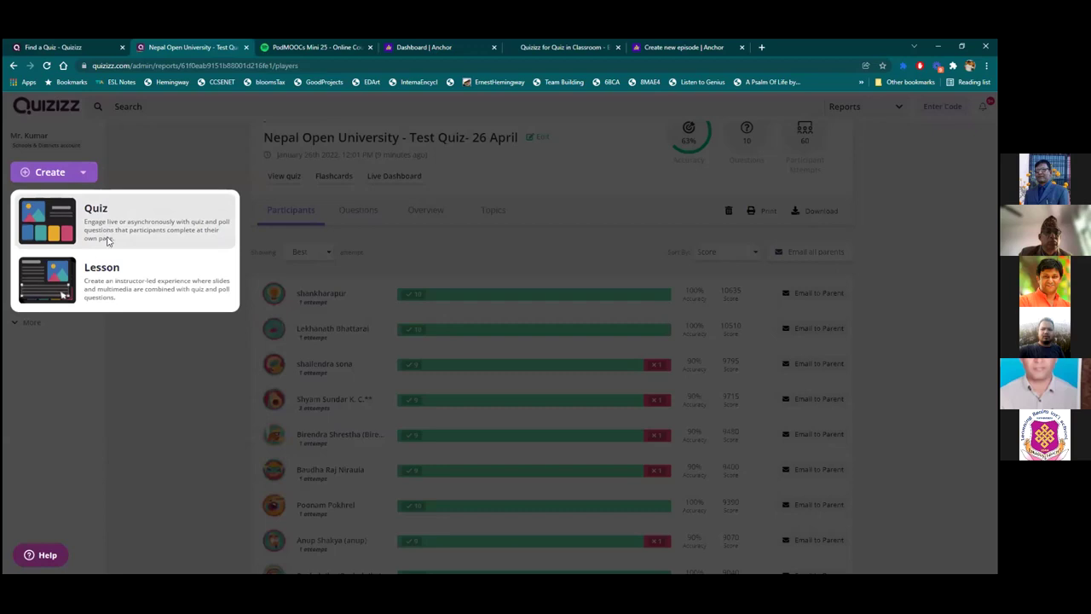
click(163, 369)
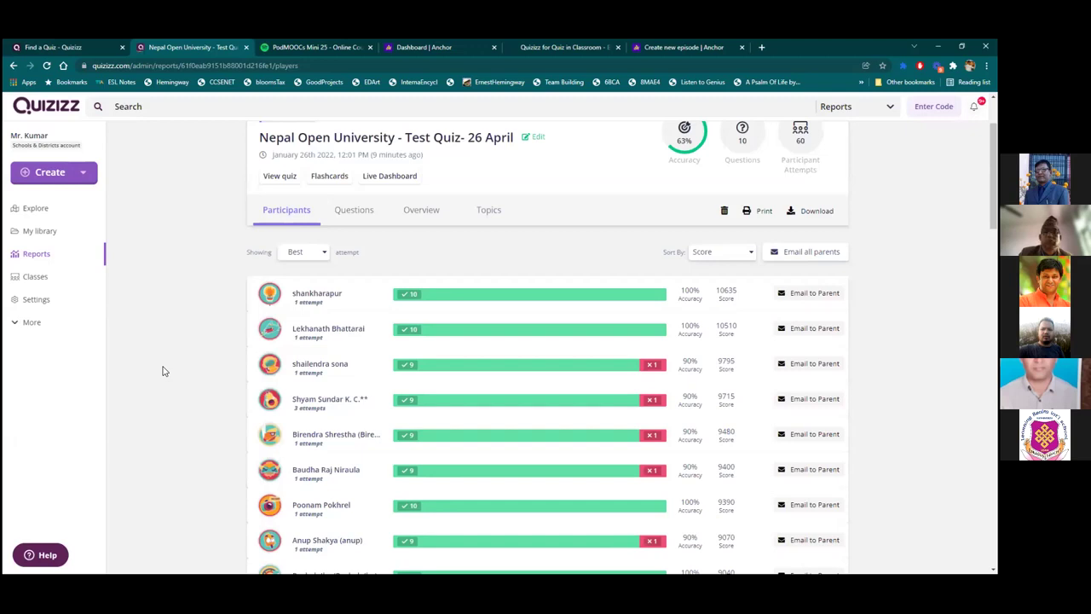
scroll(495, 434, down, 2)
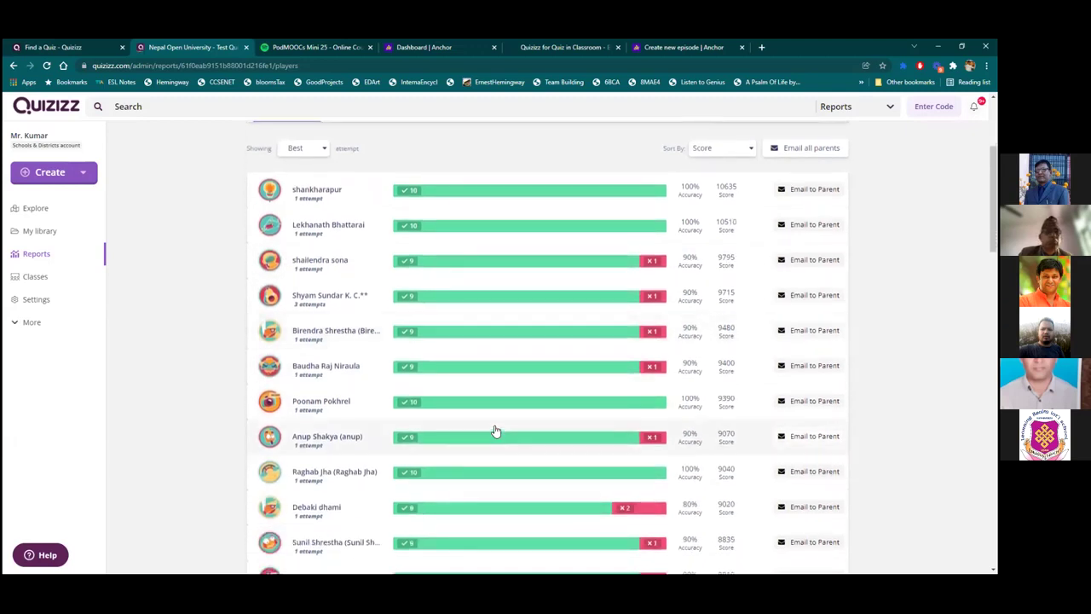
scroll(494, 430, up, 1)
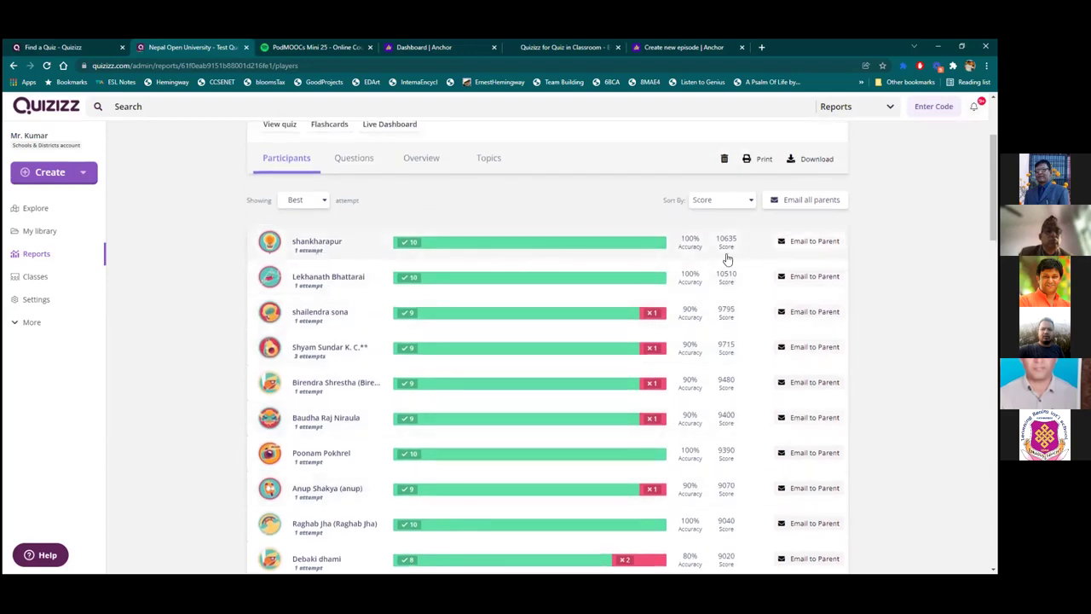
Open the parent email form for the top-ranked participant, inspect its recipient field and prefilled message, and cancel it.
click(801, 244)
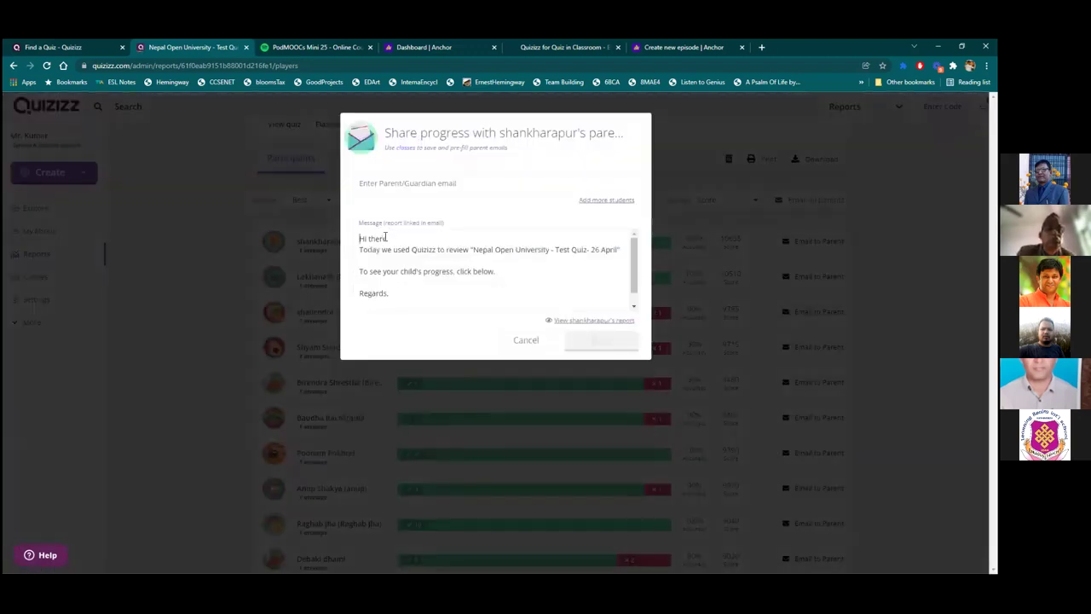
click(403, 188)
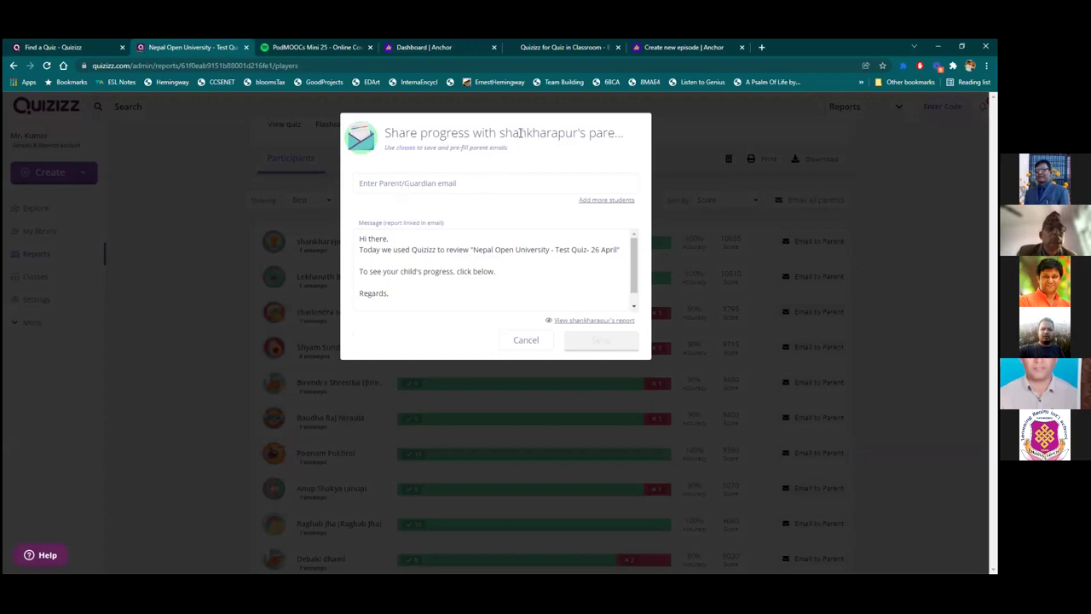
drag(519, 133, 535, 251)
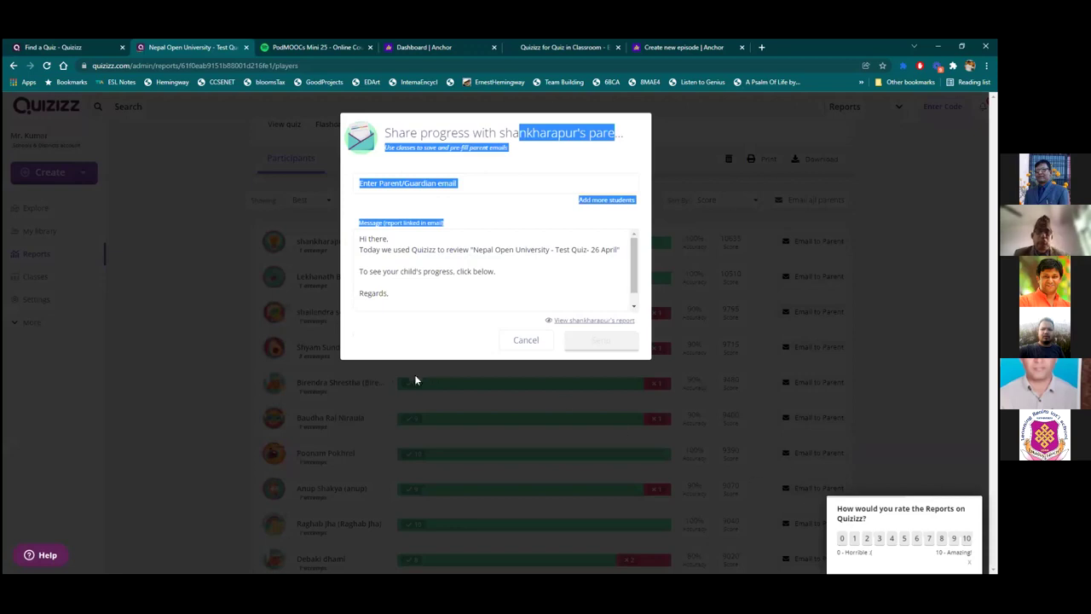
click(434, 187)
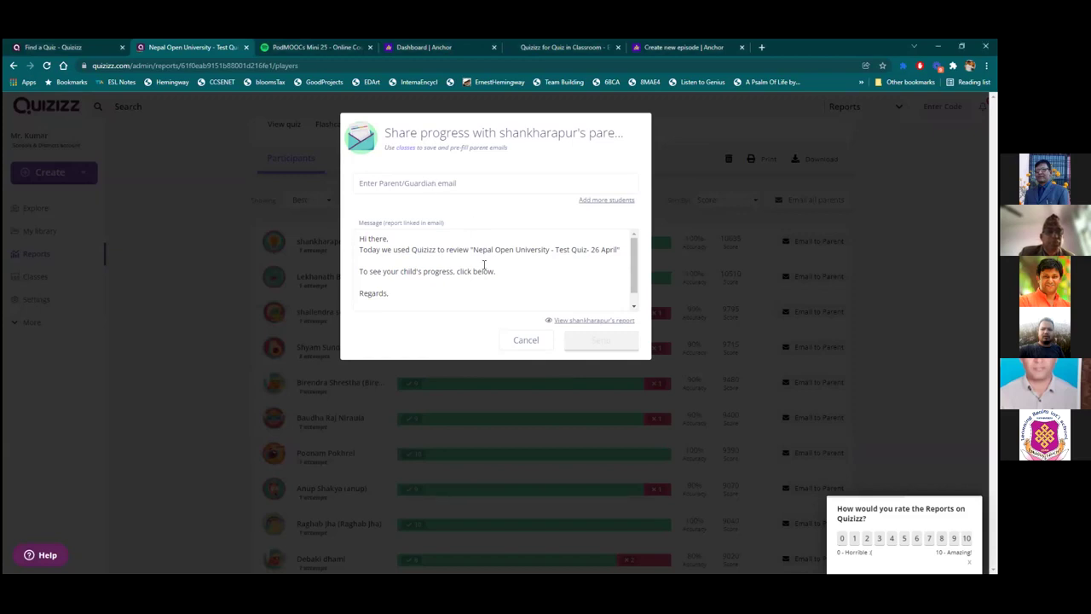
click(524, 341)
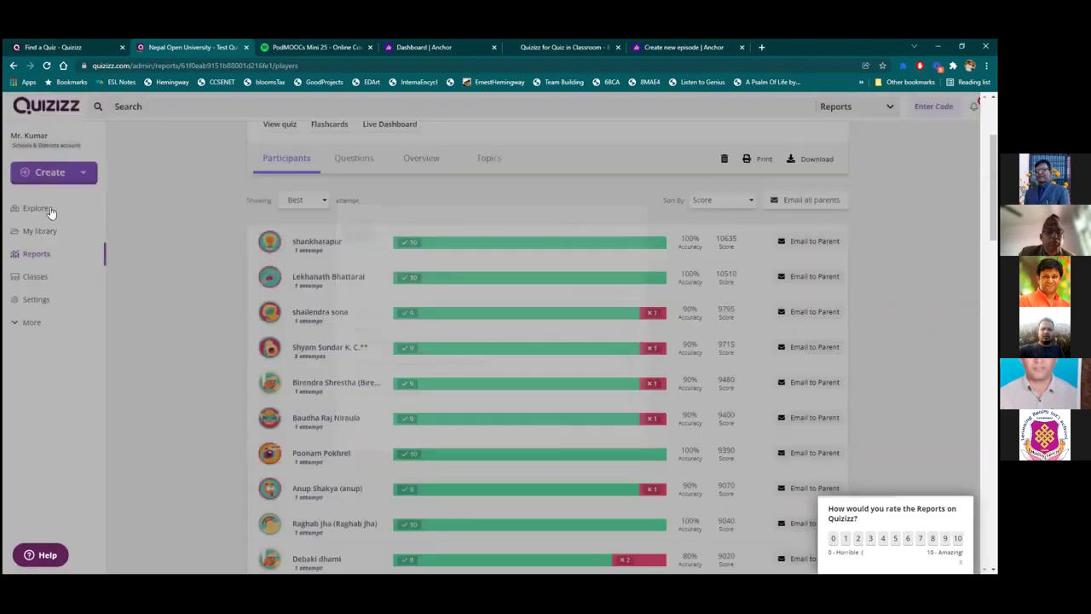
Leave the report for the Explore page and switch to the open Quizizz for Quiz in Classroom article.
scroll(346, 286, up, 1)
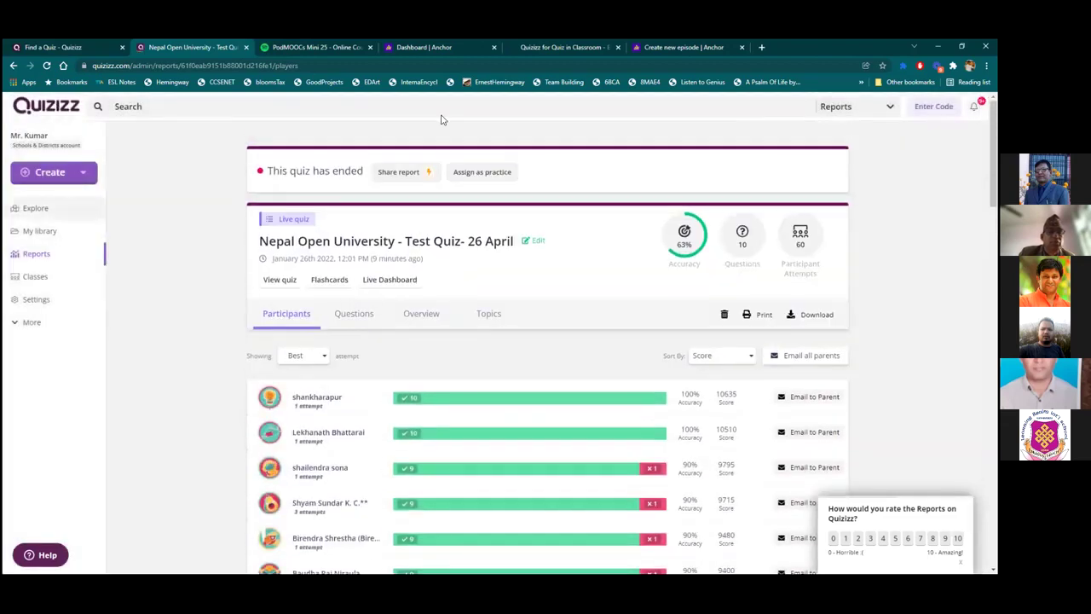
click(34, 208)
key(ctrl+5)
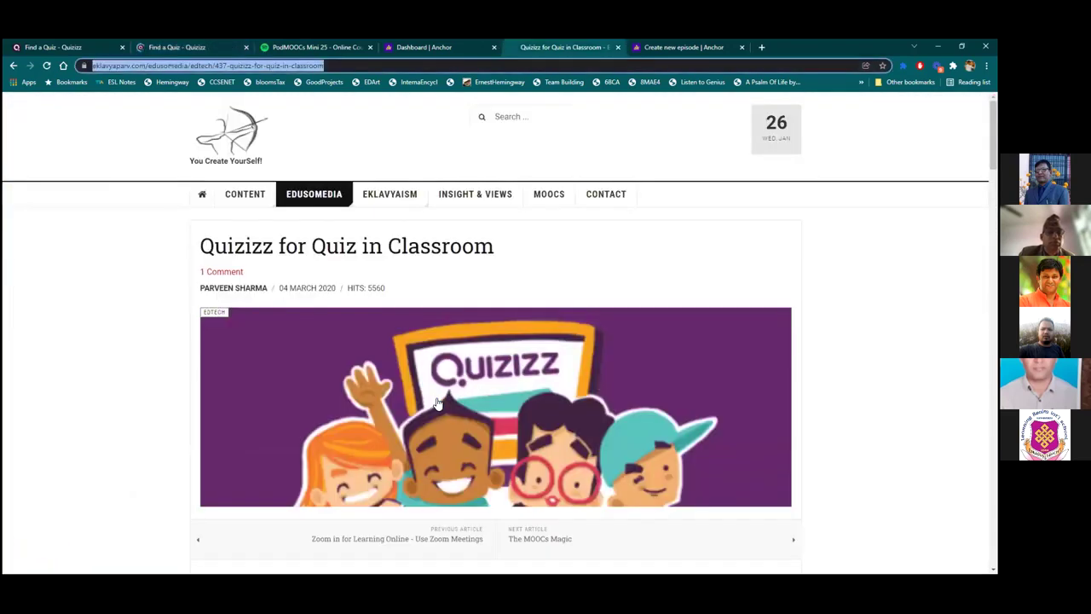
Read the article's sections on Quizizz's features, browser version and hosting options, and clear its address from the address bar.
scroll(436, 403, down, 3)
scroll(436, 403, down, 3)
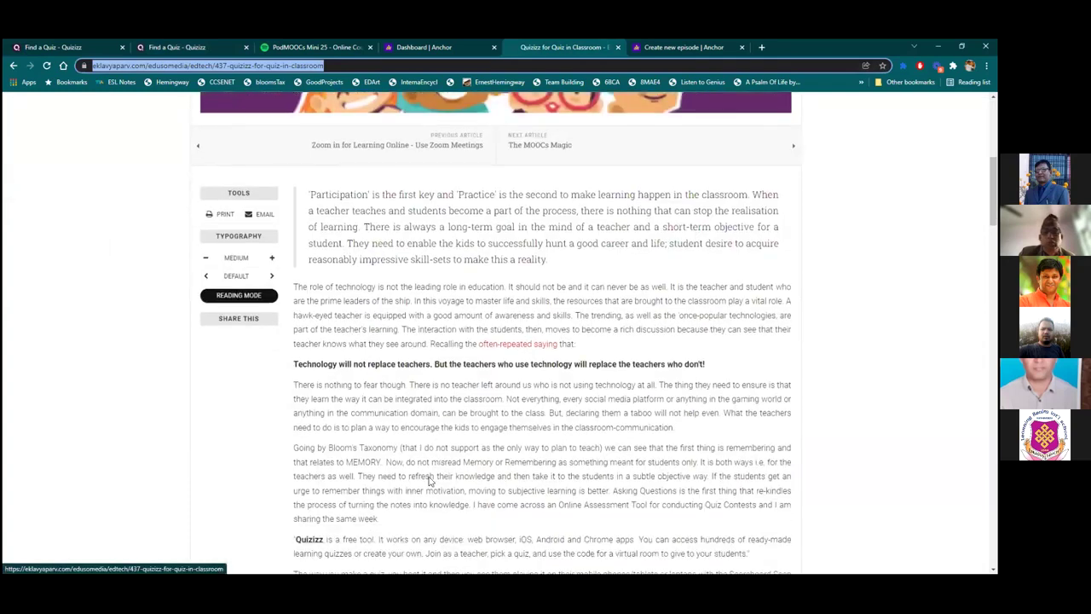
scroll(435, 431, down, 1)
scroll(341, 435, down, 3)
scroll(358, 419, down, 4)
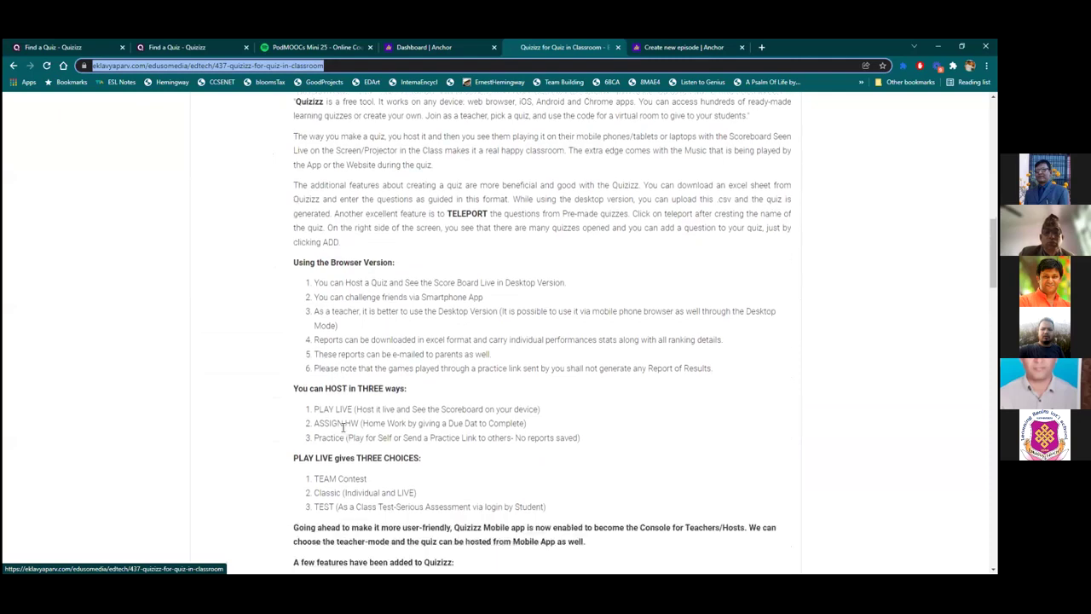
scroll(340, 256, down, 3)
scroll(341, 256, up, 7)
scroll(260, 475, up, 5)
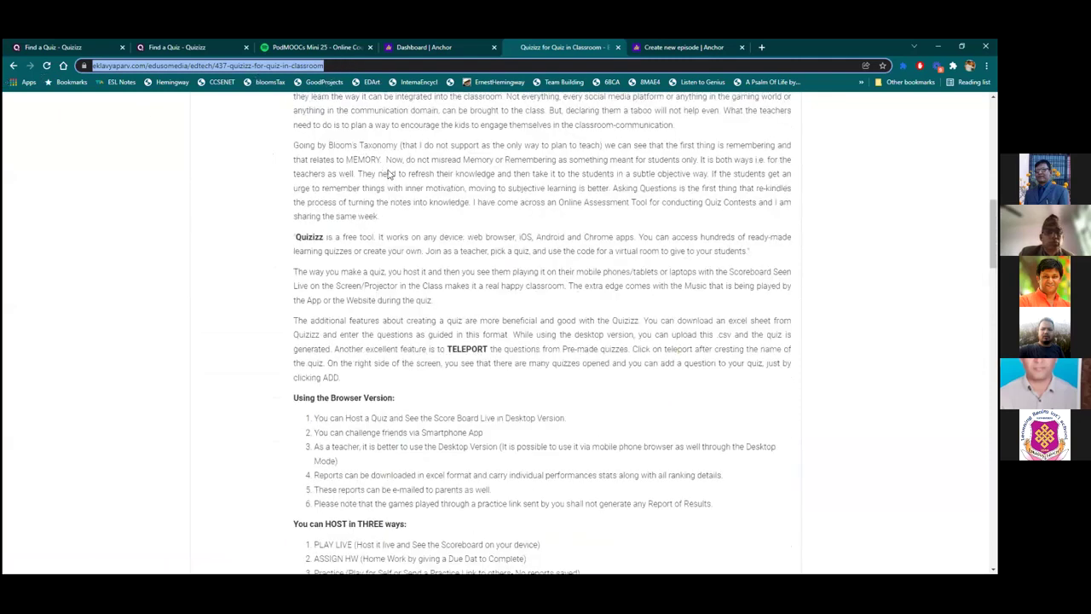
scroll(261, 475, up, 5)
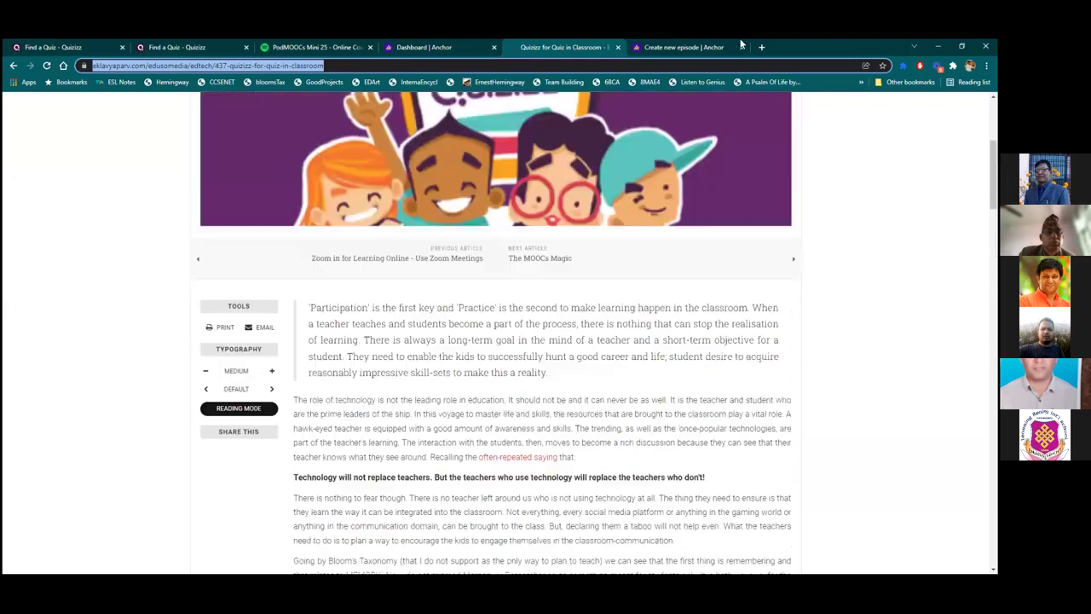
key(BackSpace)
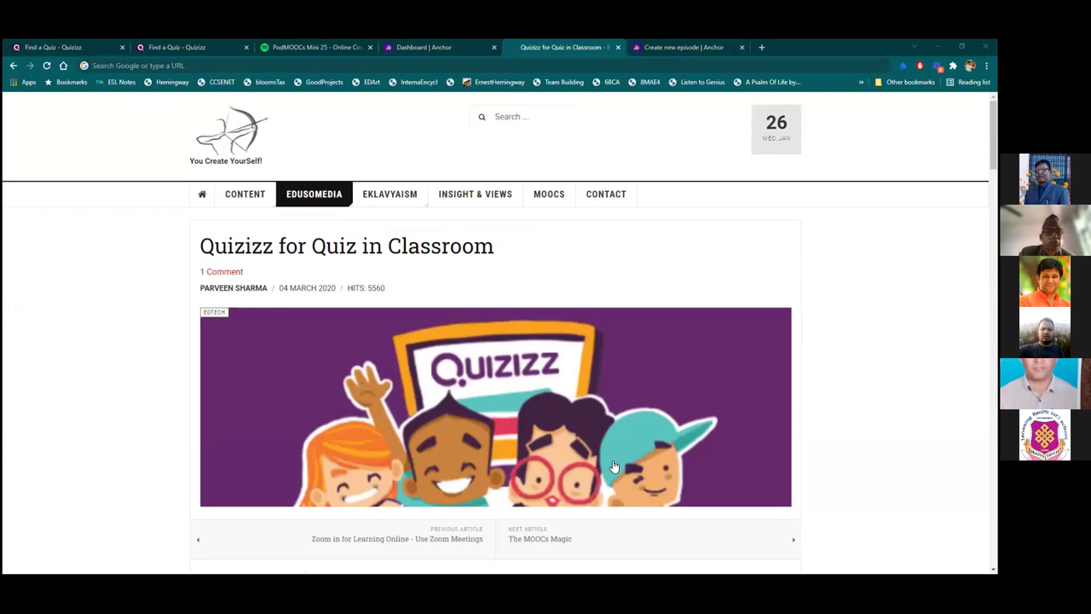
Switch to the first Quizizz tab and open the Nepal Open University - Test Quiz- 26 April report from the reports list.
click(93, 46)
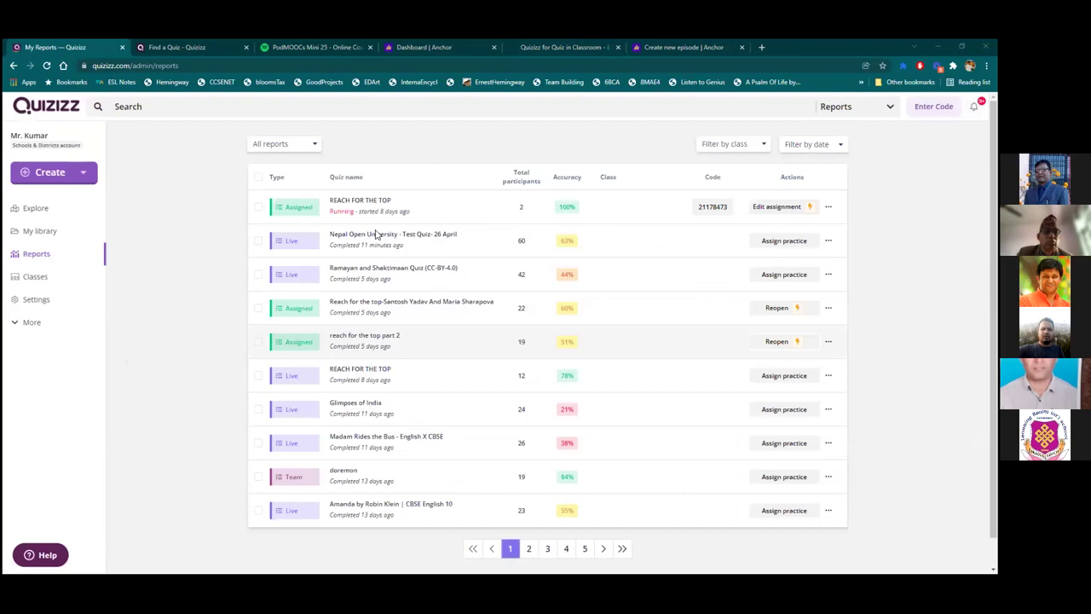
click(376, 234)
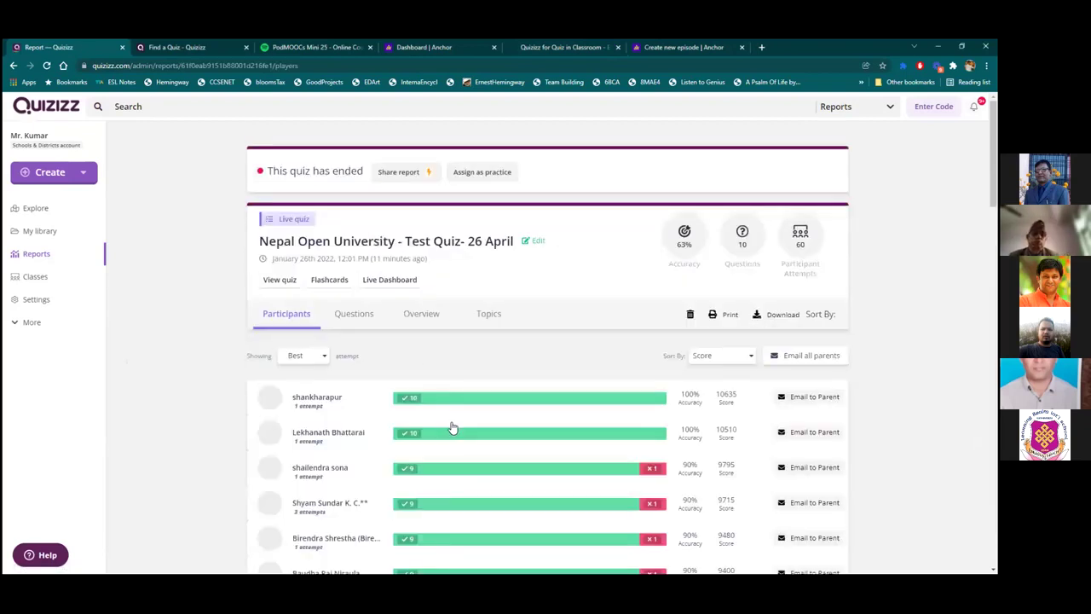
Send the quiz progress email with its prefilled message to the parent of the participant who scored 8475.
scroll(171, 369, down, 2)
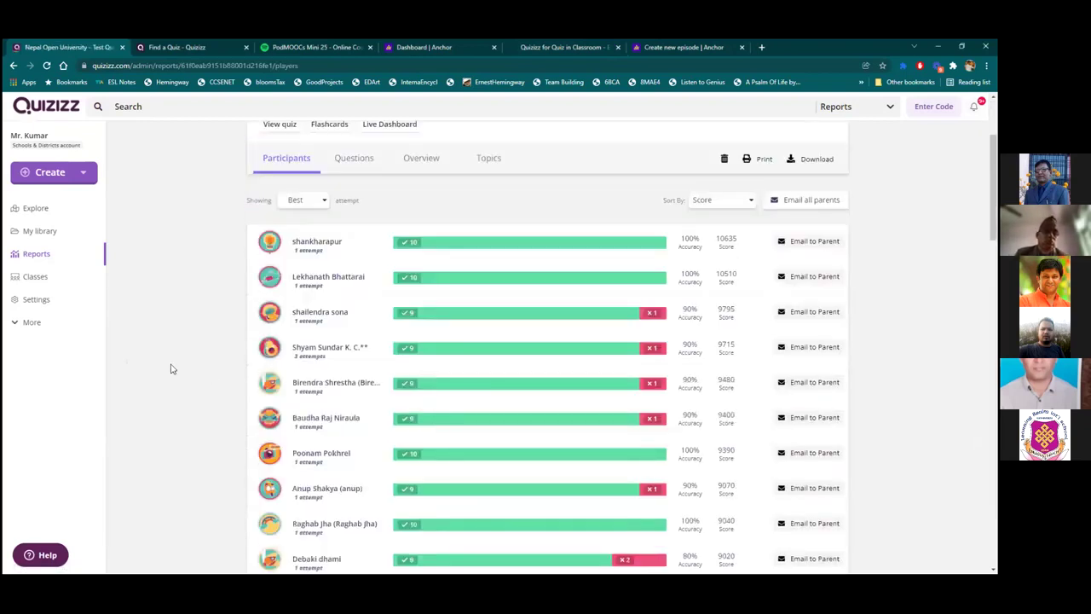
scroll(170, 369, down, 1)
scroll(170, 369, down, 2)
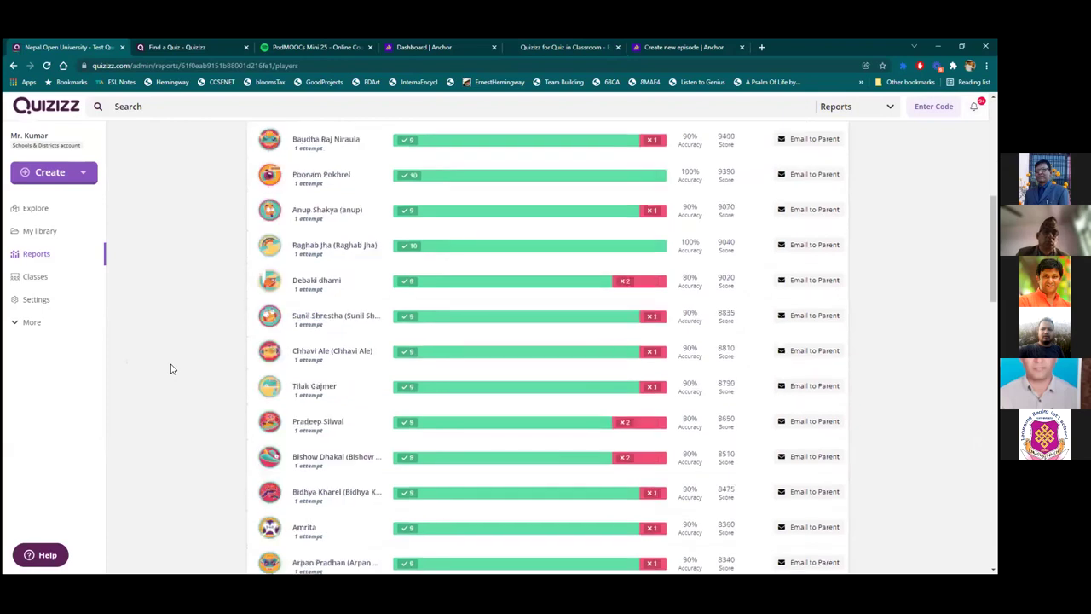
click(792, 465)
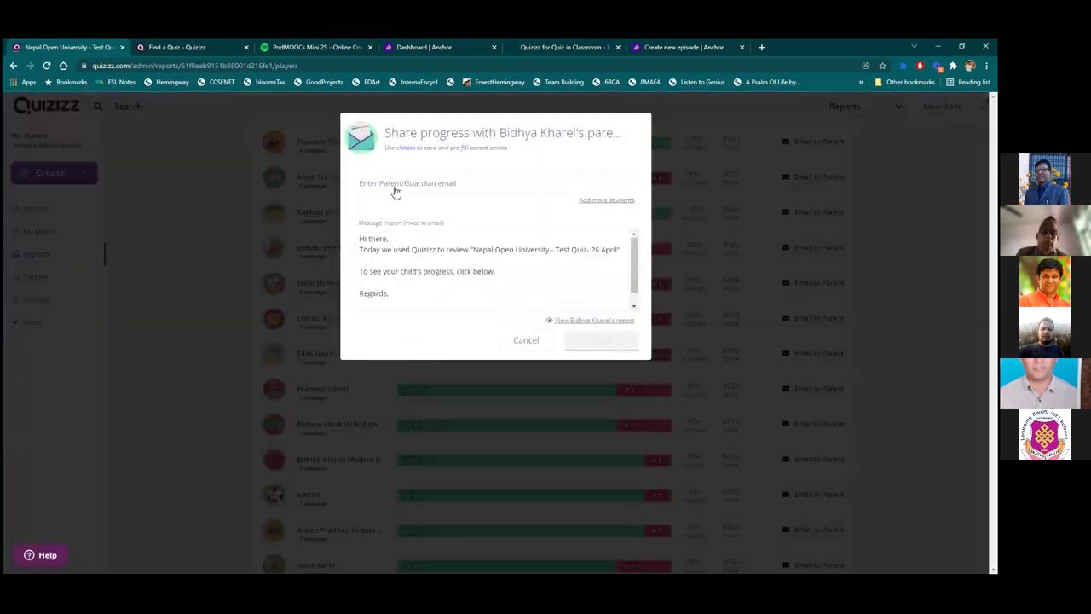
click(620, 348)
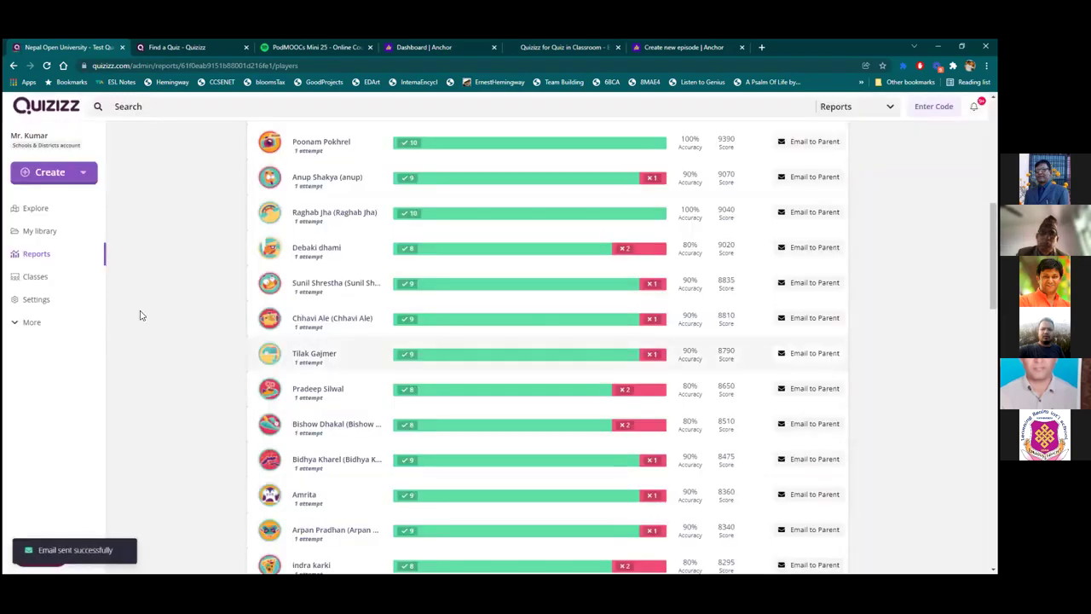
Return to the list of all quiz reports and show the options for creating new content.
click(40, 258)
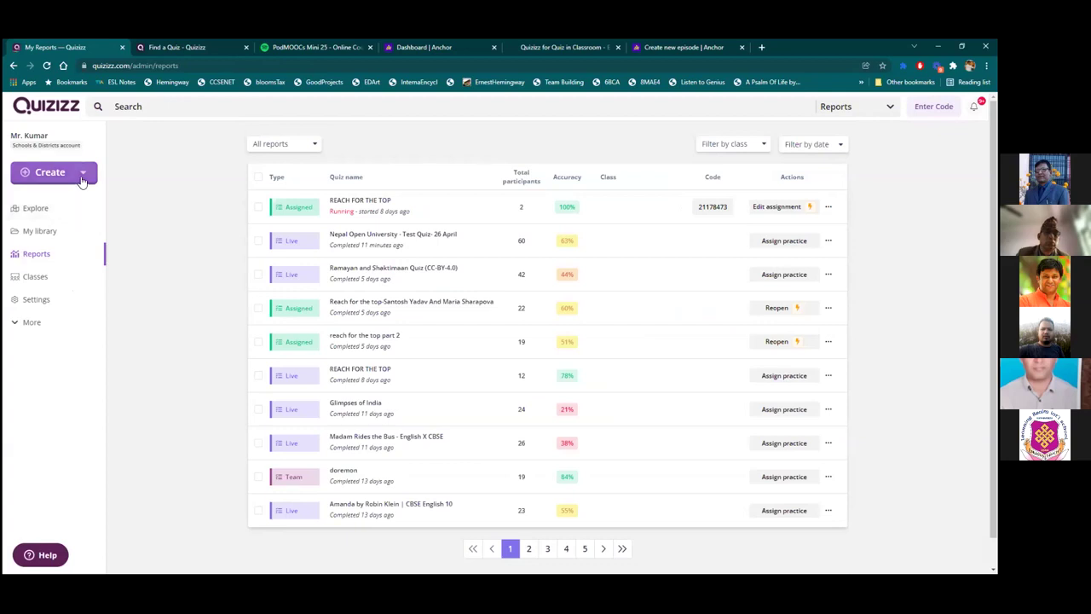
click(81, 175)
click(240, 417)
Switch to the Anchor dashboard and close the My Reports and Find a Quiz tabs of Quizizz.
click(424, 46)
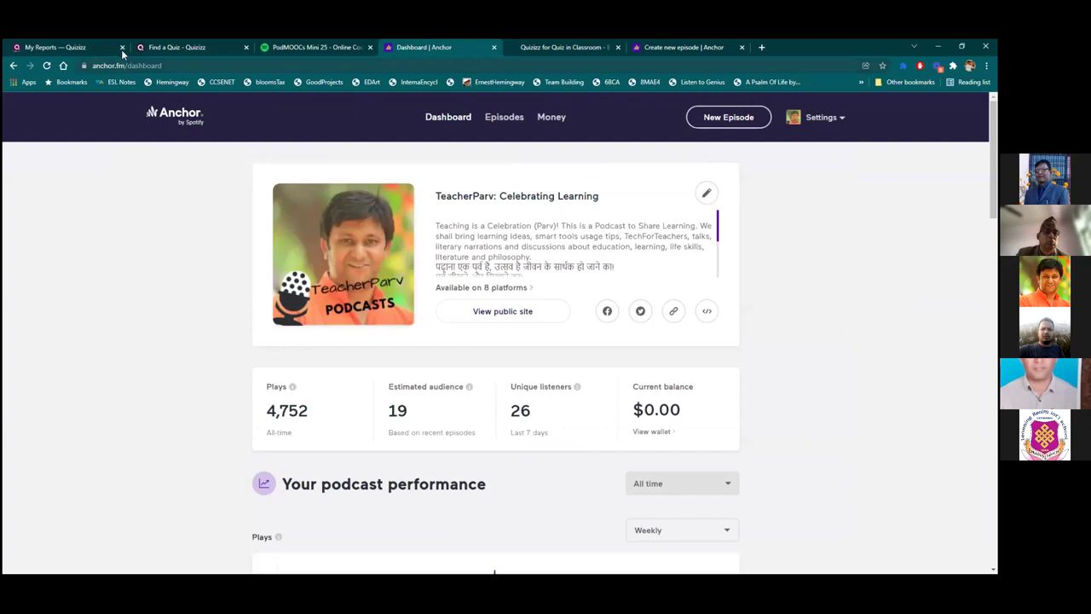
click(119, 49)
click(121, 47)
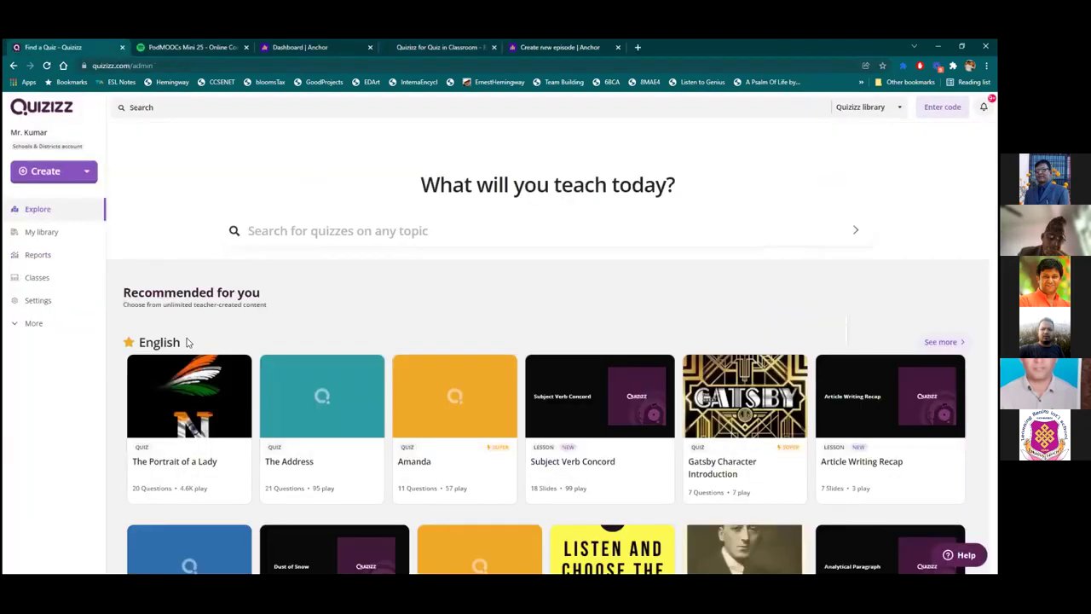
click(122, 47)
Examine the episode description of PodMOOCs Mini 25 - Online Courses/MOOCs Platforms in the Spotify tab.
scroll(325, 435, down, 1)
click(304, 40)
click(83, 41)
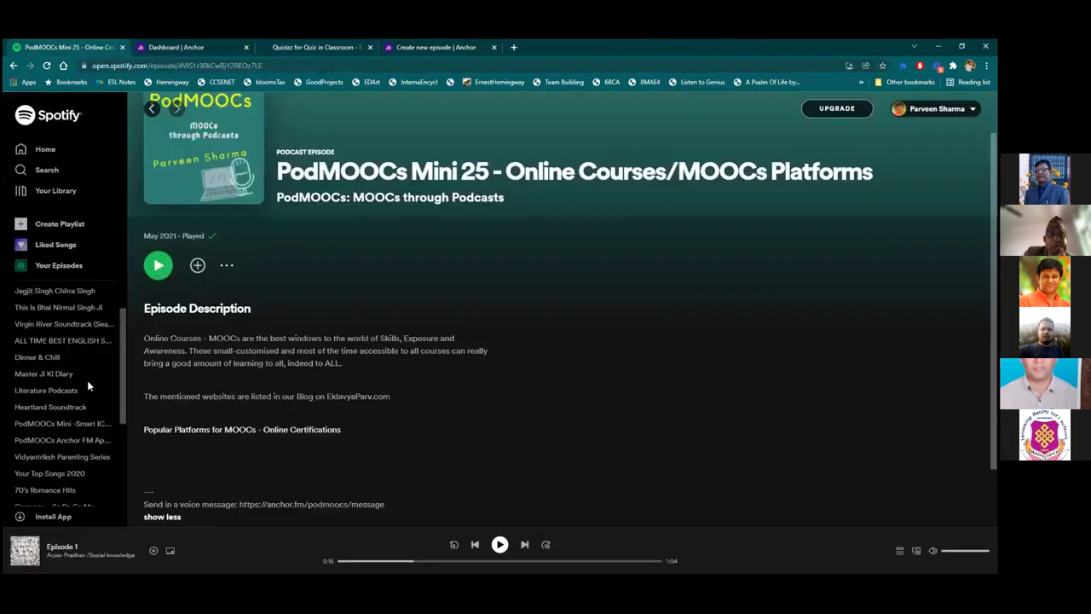
scroll(75, 342, down, 1)
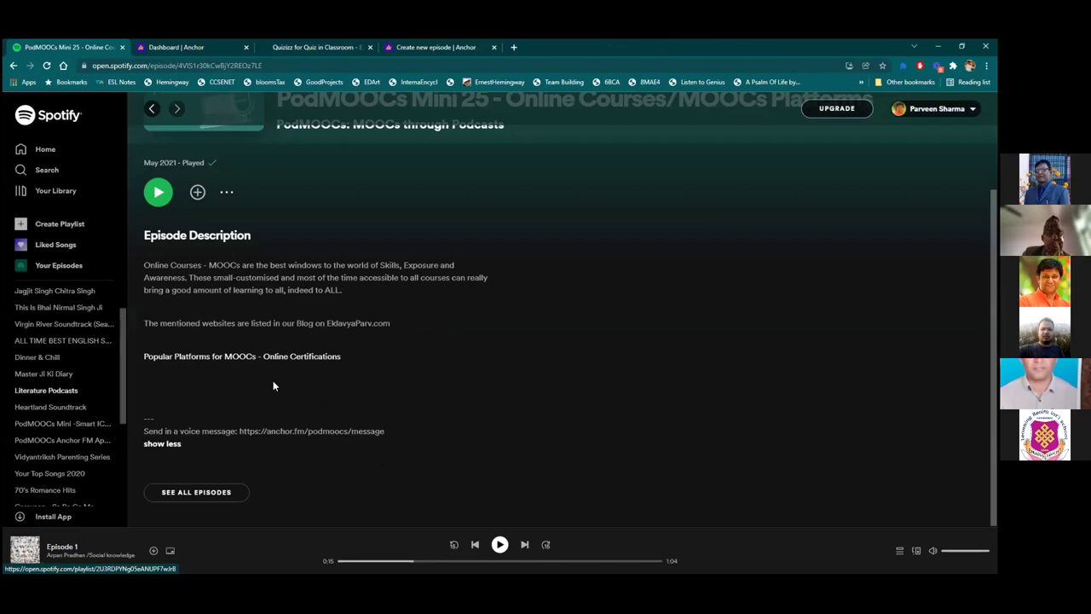